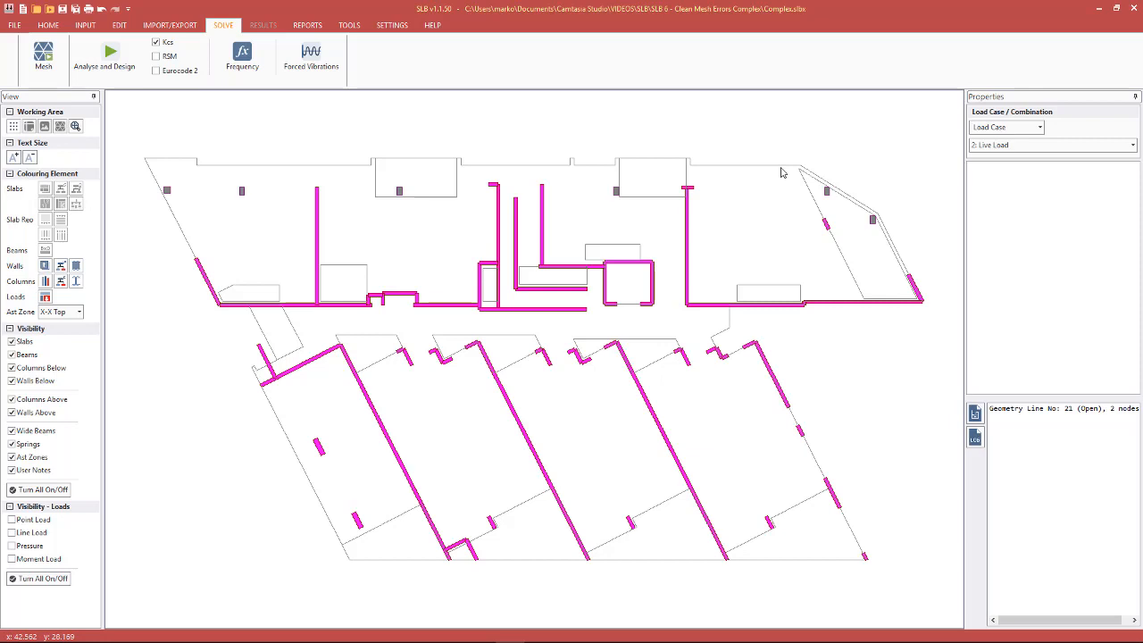
Step: Select the outer slab geometry line to examine its outline, and clear the selection
left_click(712, 125)
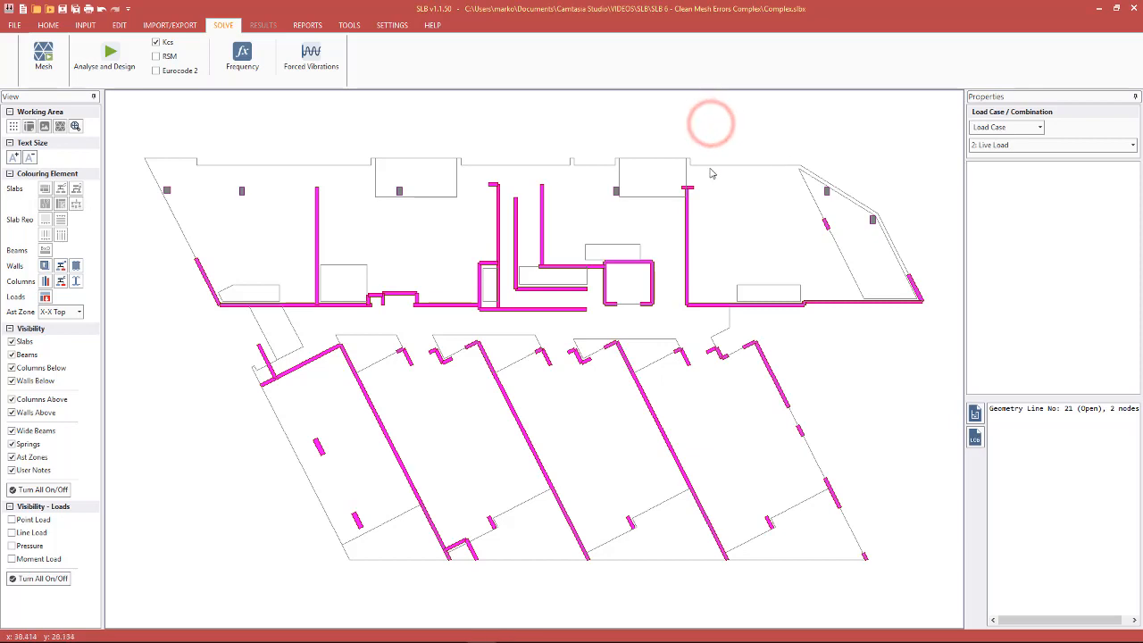
left_click(710, 166)
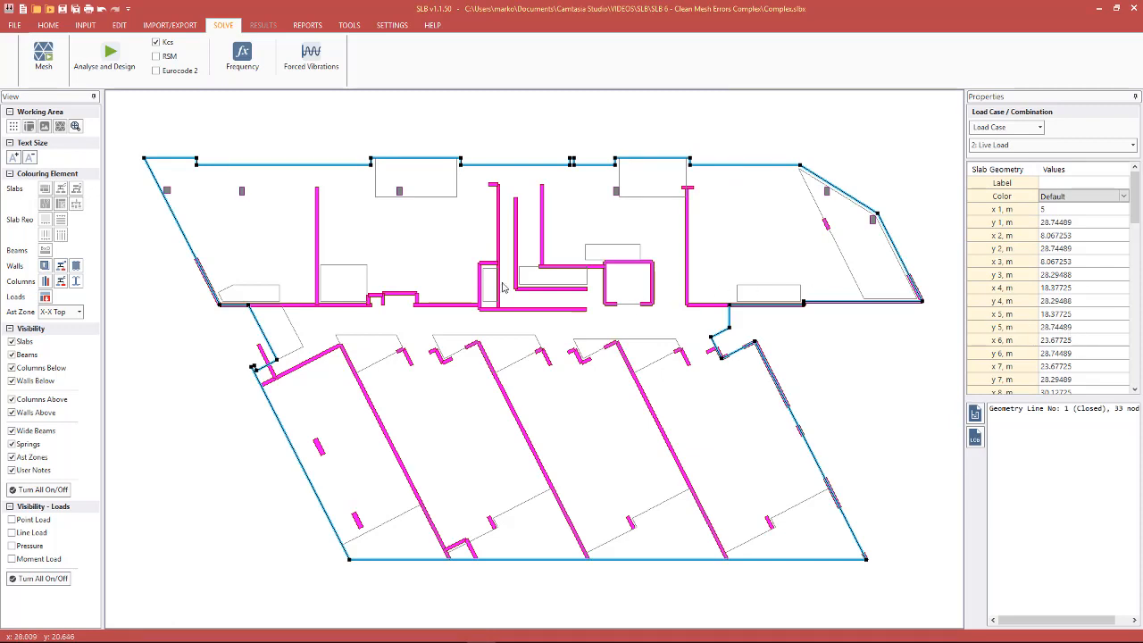
left_click(226, 329)
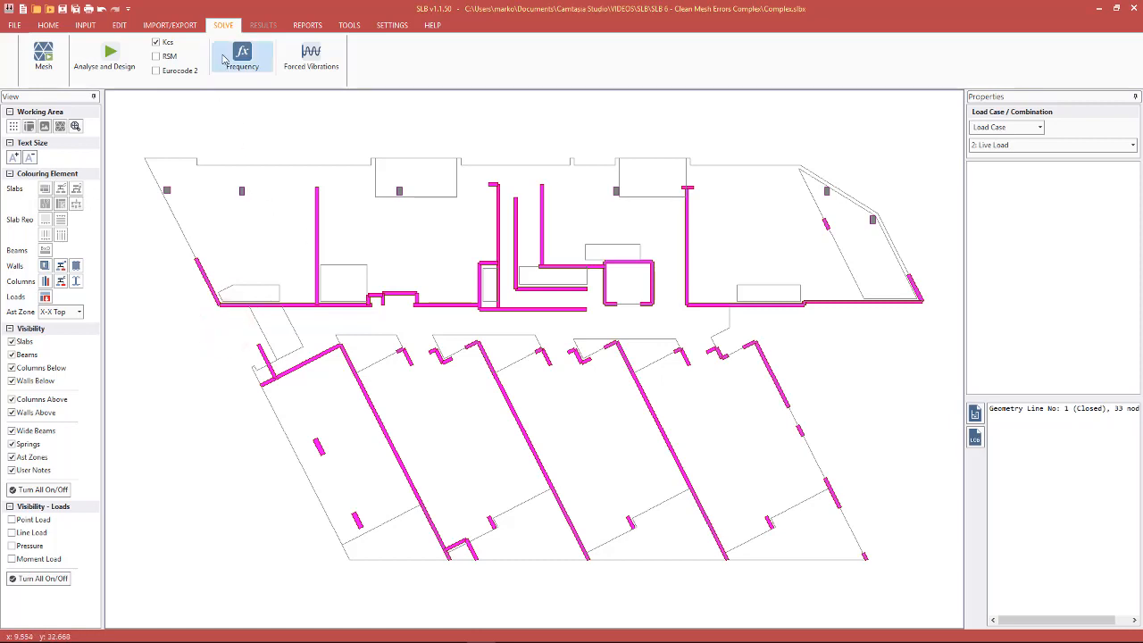
Step: Generate the finite element mesh, continuing past the too-many-decimals warning, close the mesh report and clear the mesh from the drawing
left_click(50, 57)
left_click(540, 370)
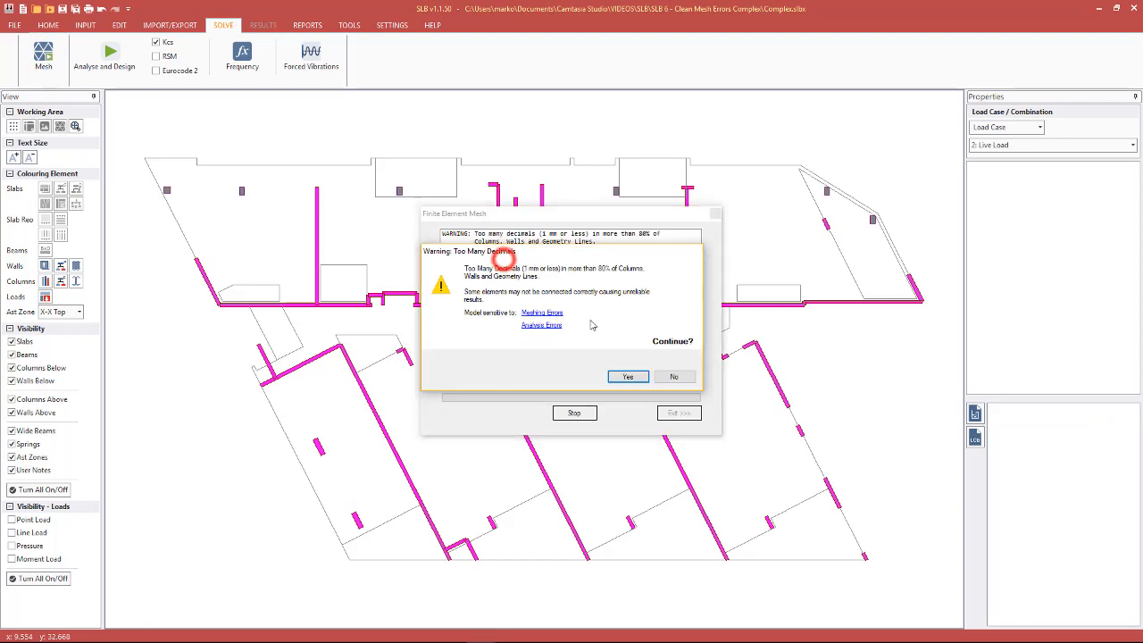
left_click(622, 377)
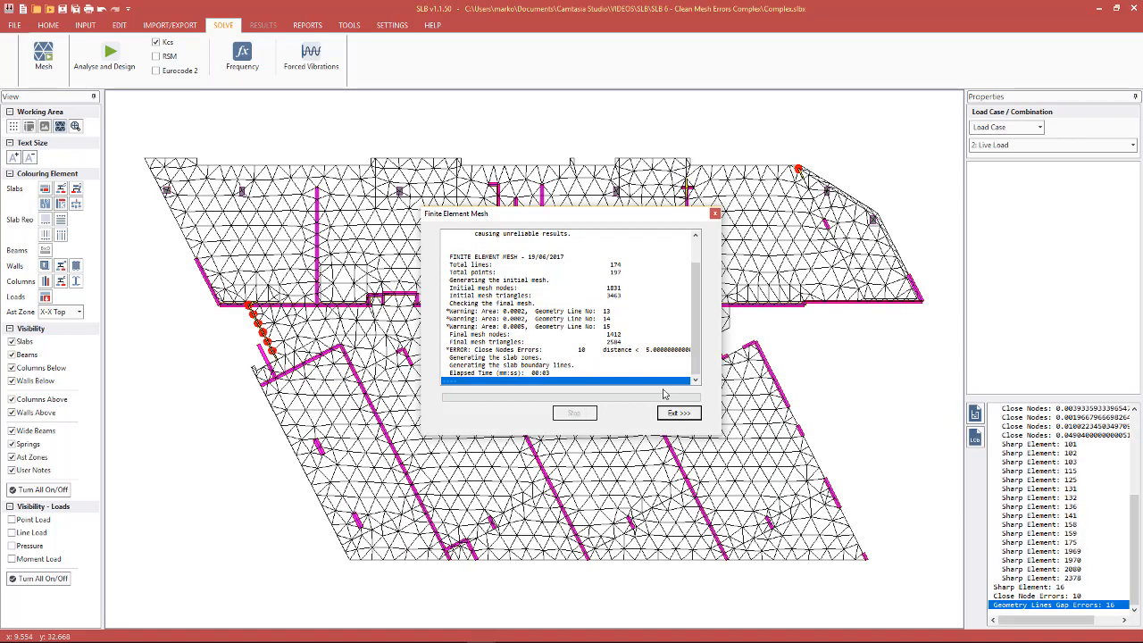
left_click(675, 412)
left_click(671, 413)
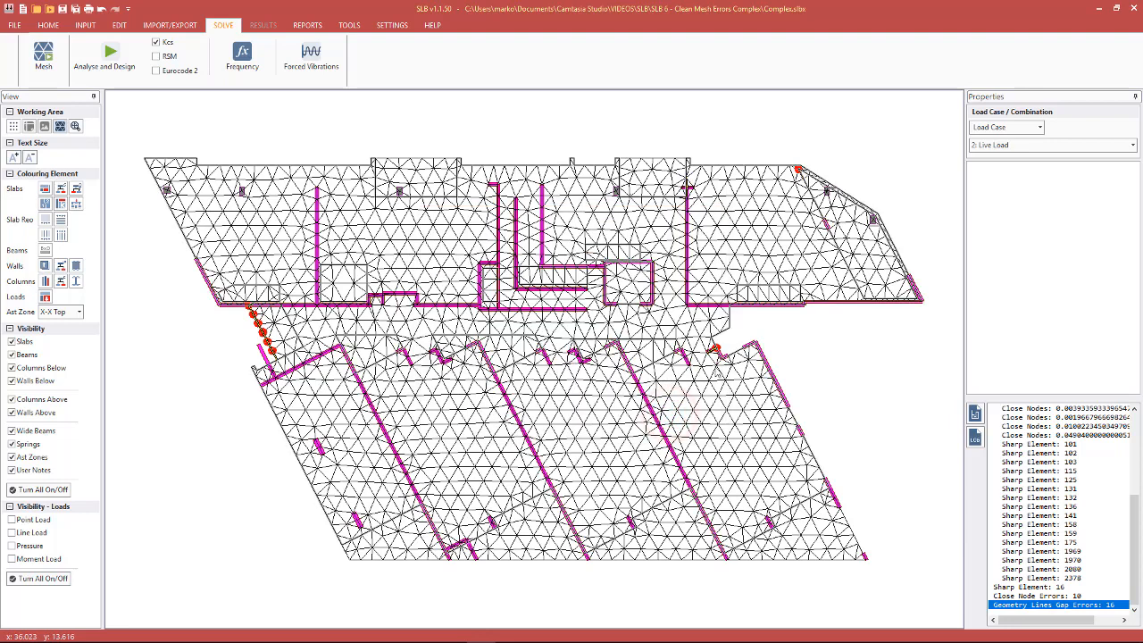
left_click(740, 326)
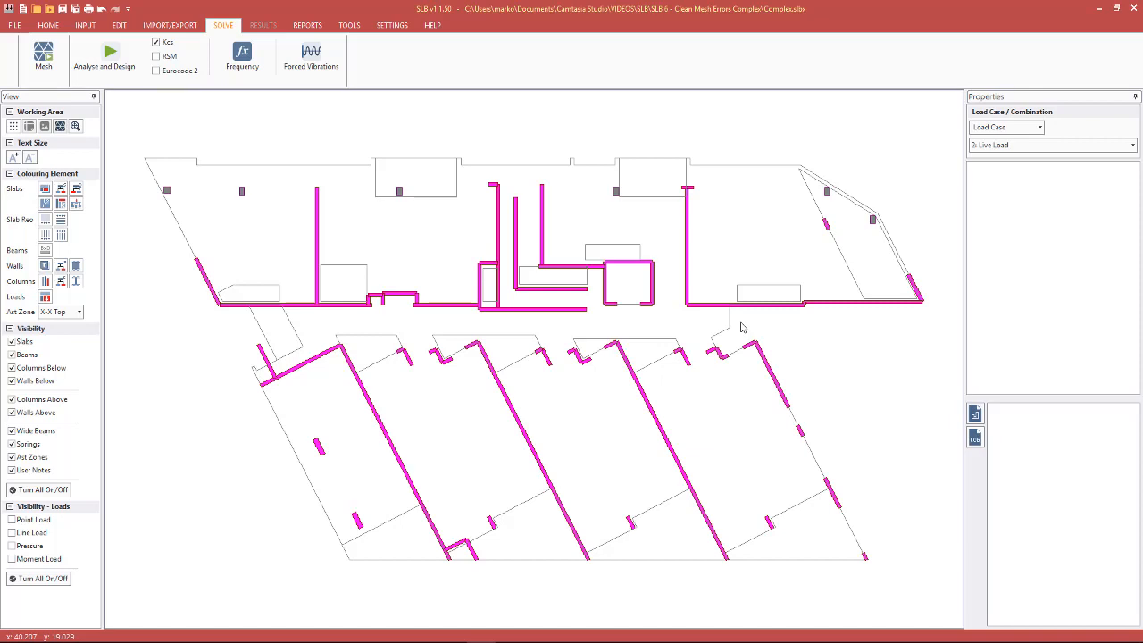
Step: Examine where the first rectangular geometry line at the slab's upper edge overlaps the outer slab boundary, selecting each line in turn
left_click(349, 25)
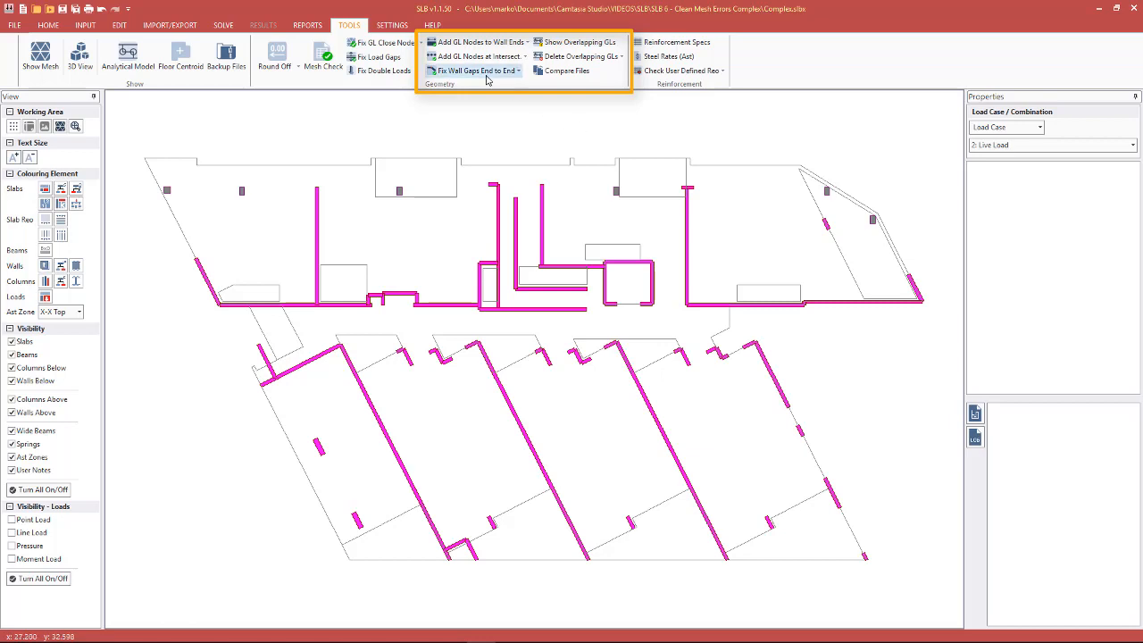
left_click(515, 75)
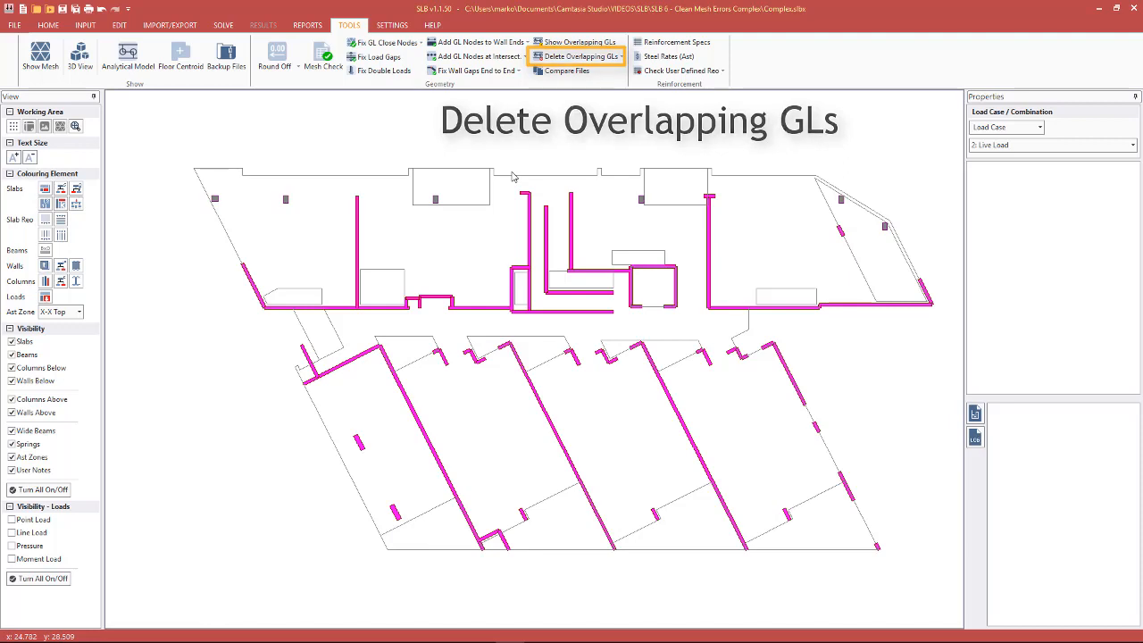
left_click(412, 183)
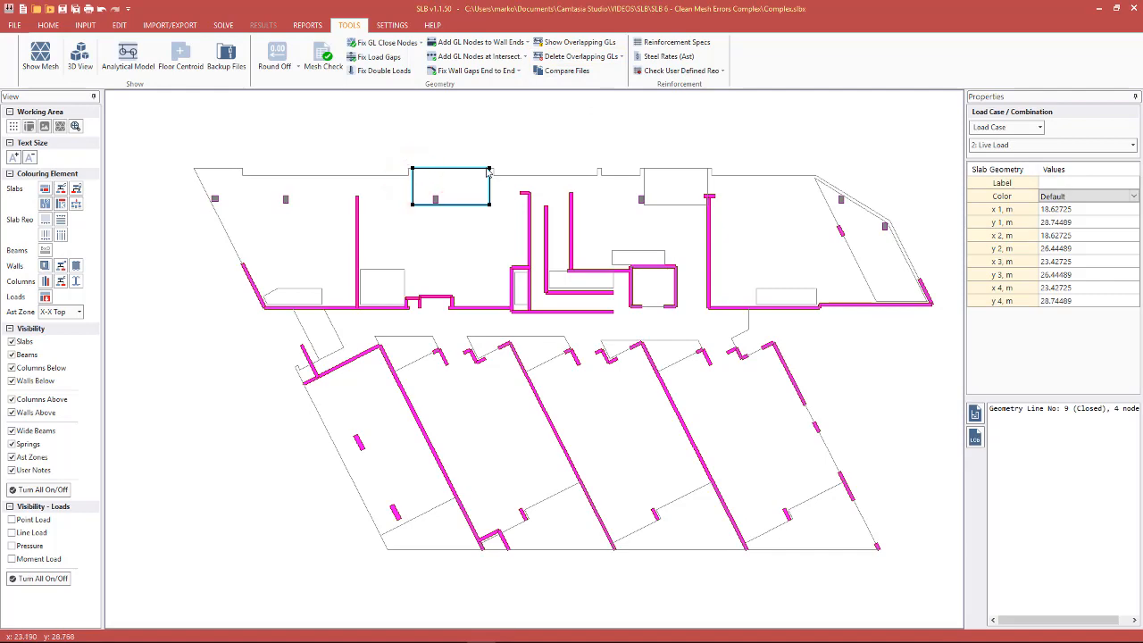
scroll(440, 168, "up", 2)
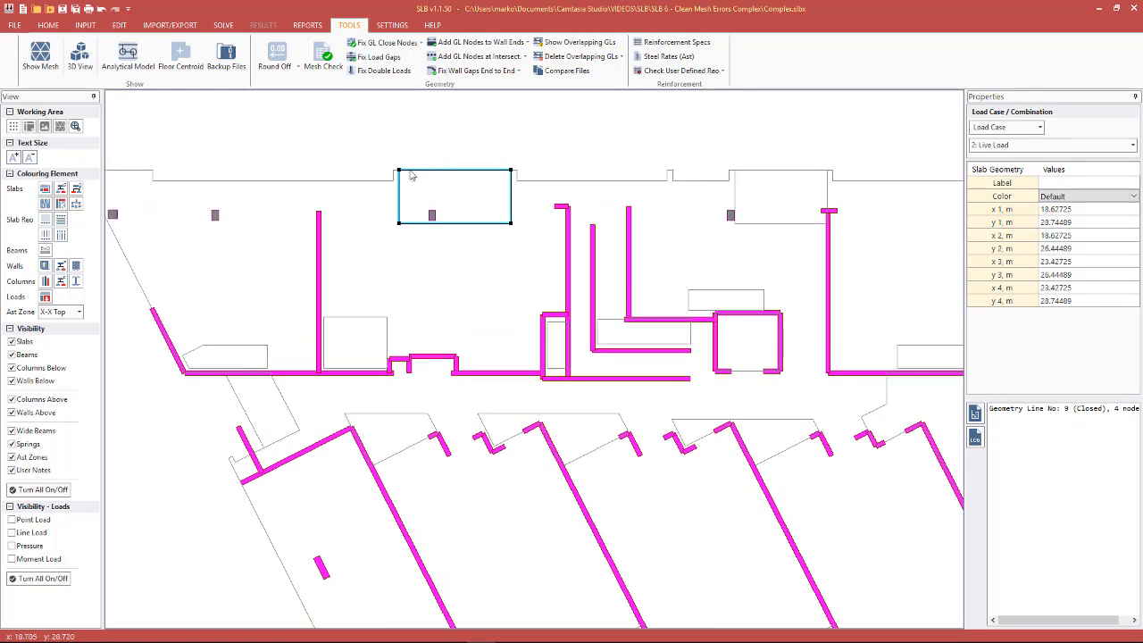
left_click(518, 180)
scroll(518, 179, "down", 2)
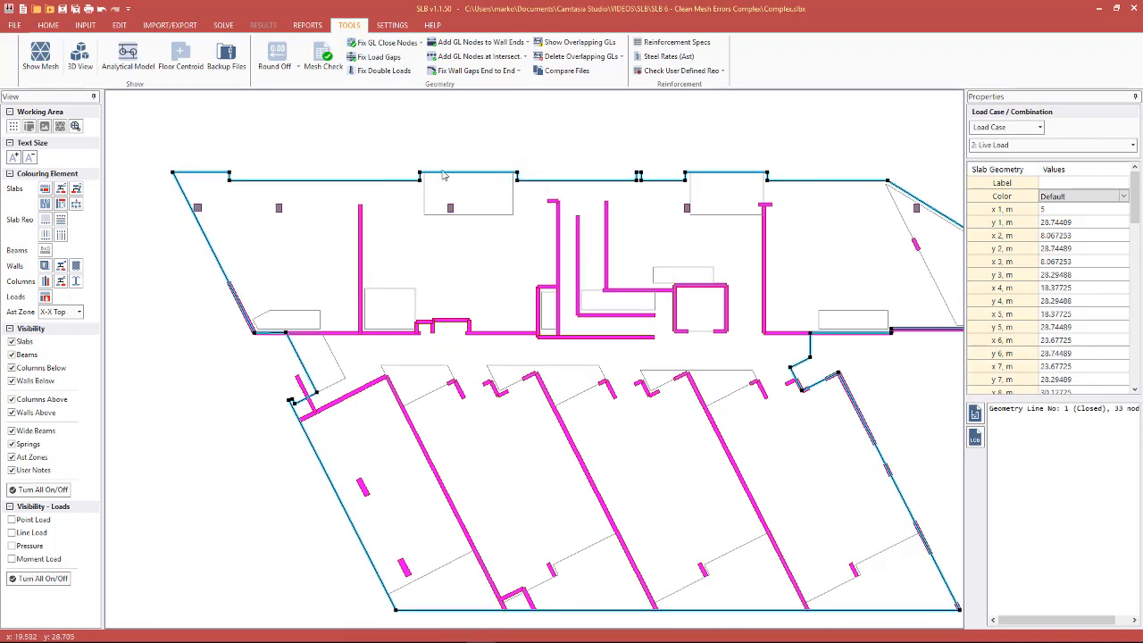
left_click(490, 175)
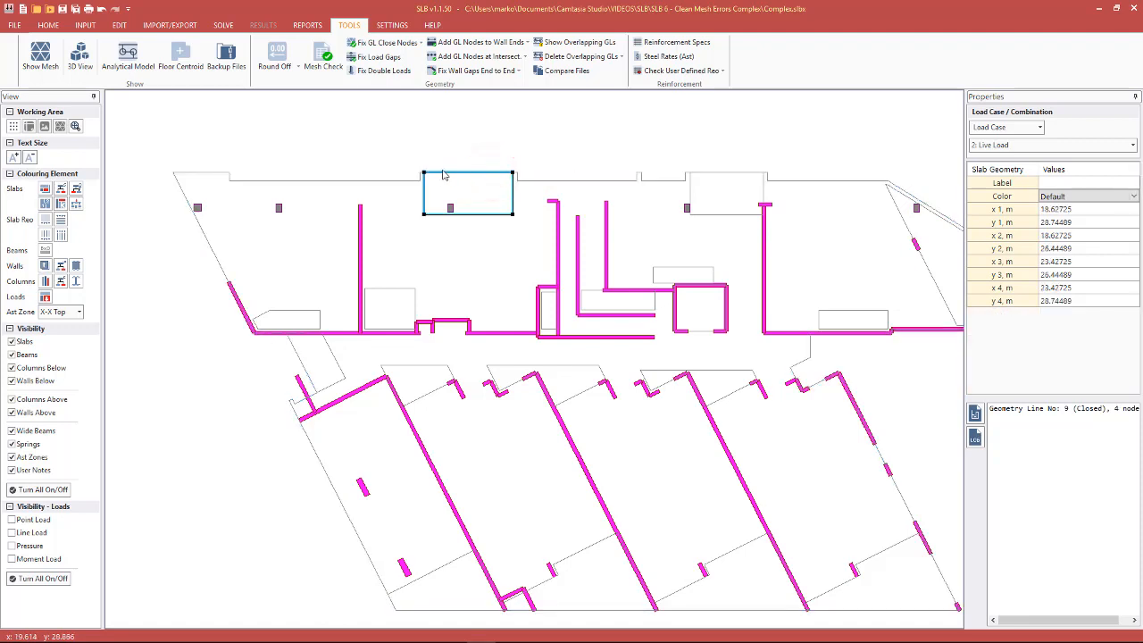
scroll(530, 161, "down", 1)
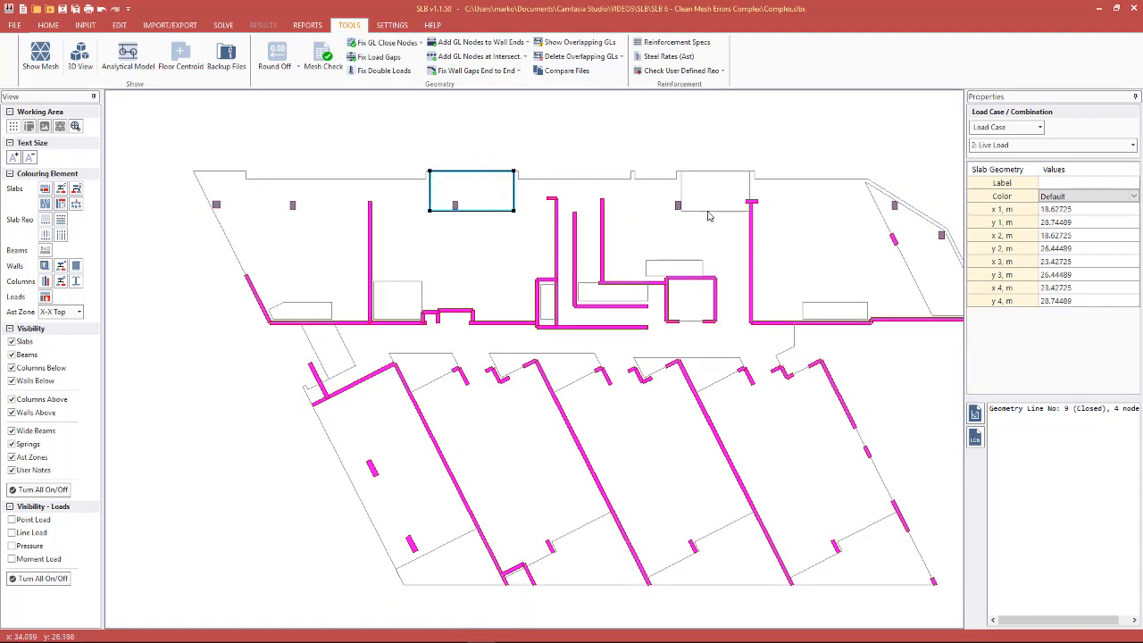
scroll(315, 333, "up", 2)
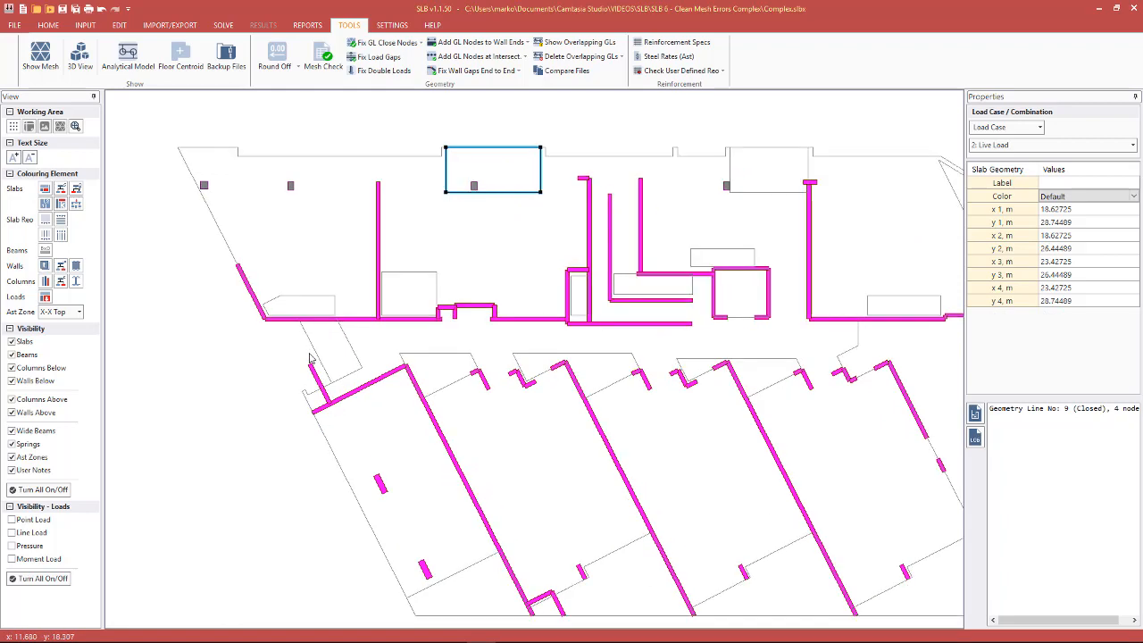
Step: Examine where the slanted four-sided geometry line between the upper and lower wings overlaps the outer slab boundary
left_click(310, 337)
scroll(344, 338, "down", 1)
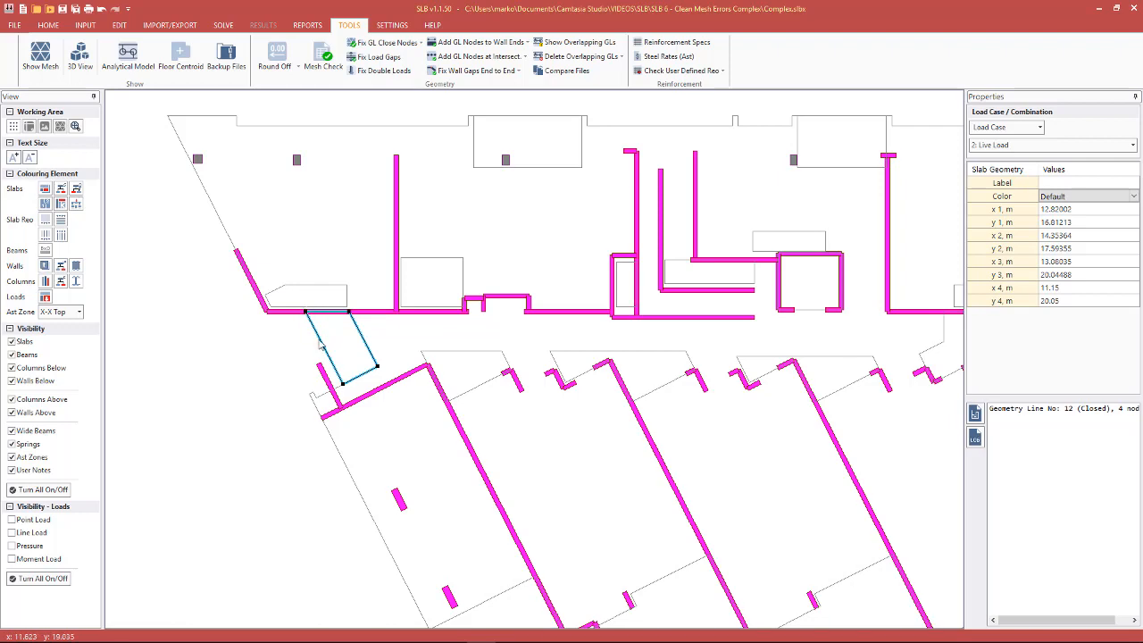
left_click(313, 395)
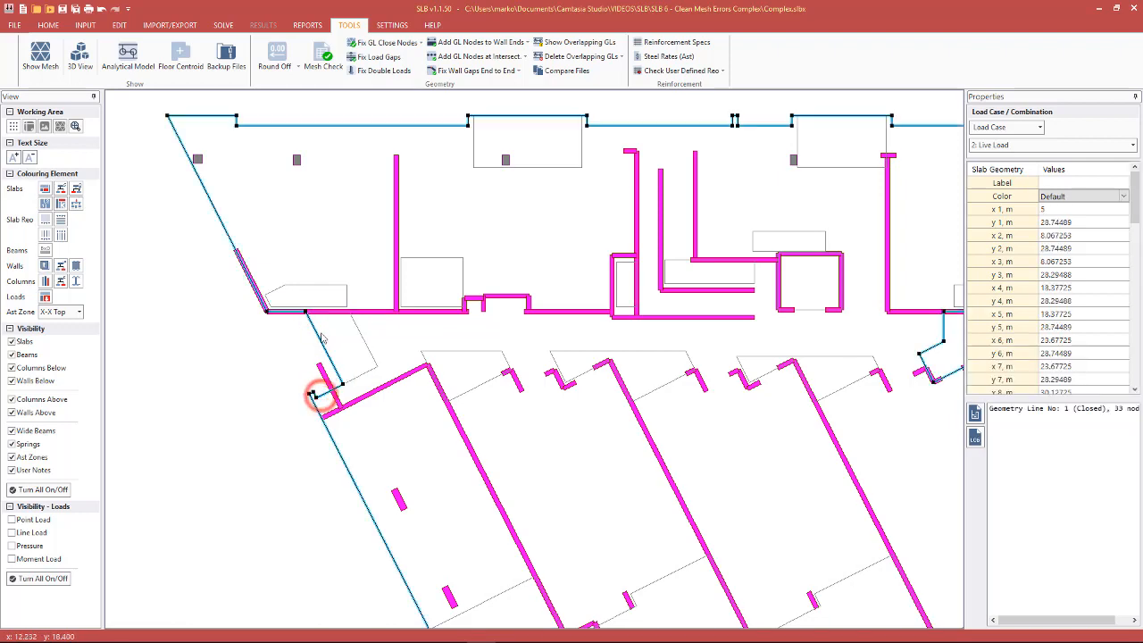
left_click(276, 341)
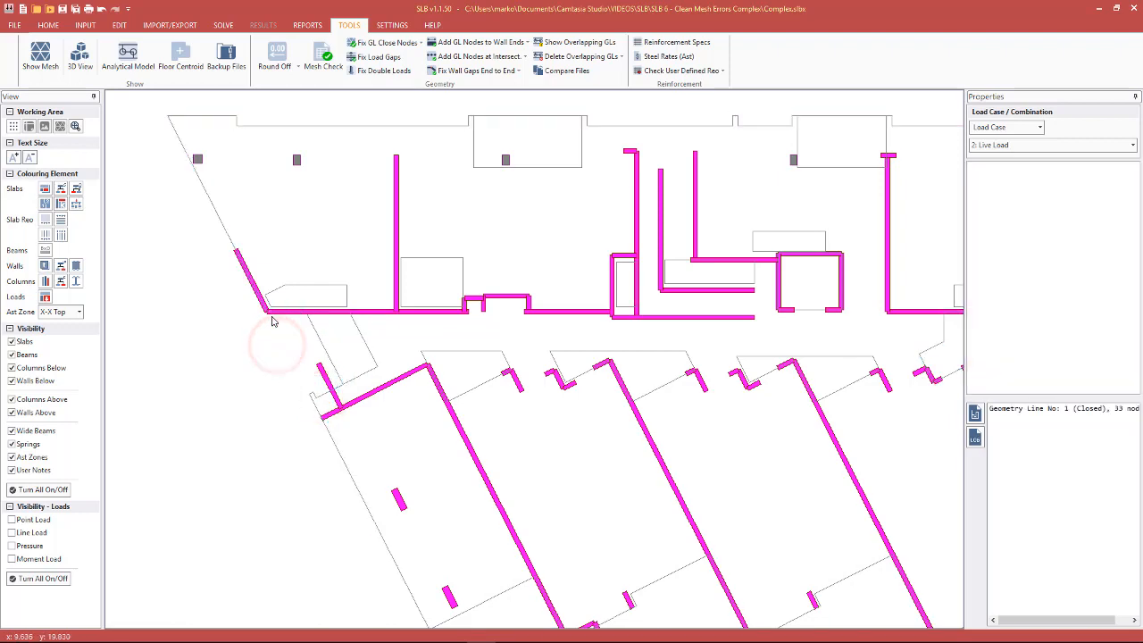
scroll(272, 321, "down", 3)
scroll(280, 286, "up", 1)
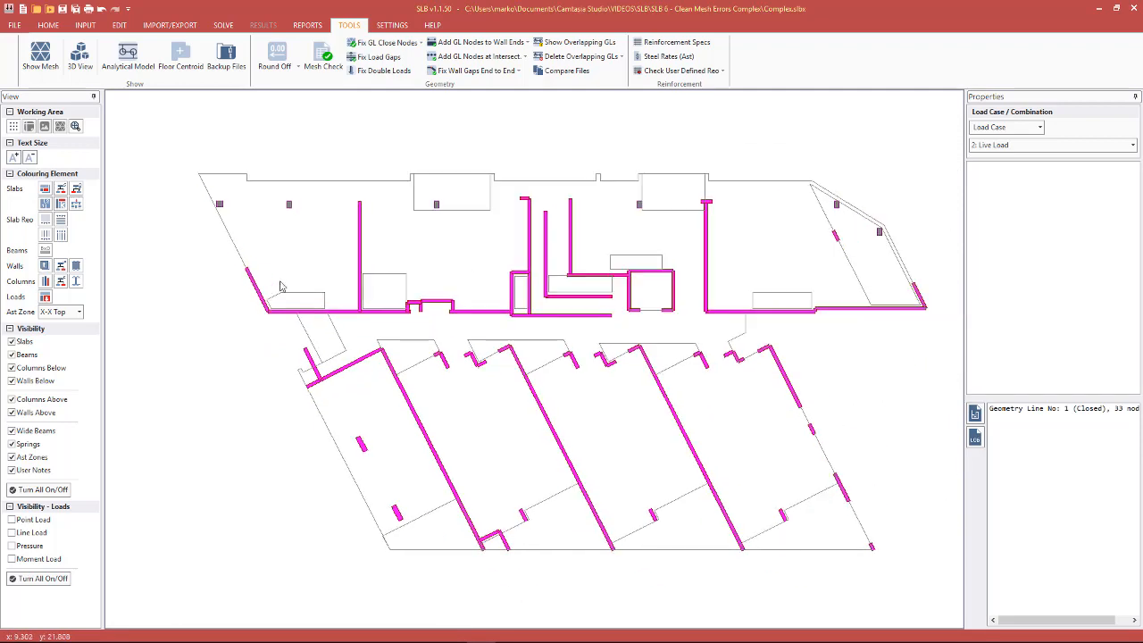
Step: Select the outer slab boundary again to review its course around the upper-edge rectangles
scroll(321, 317, "up", 2)
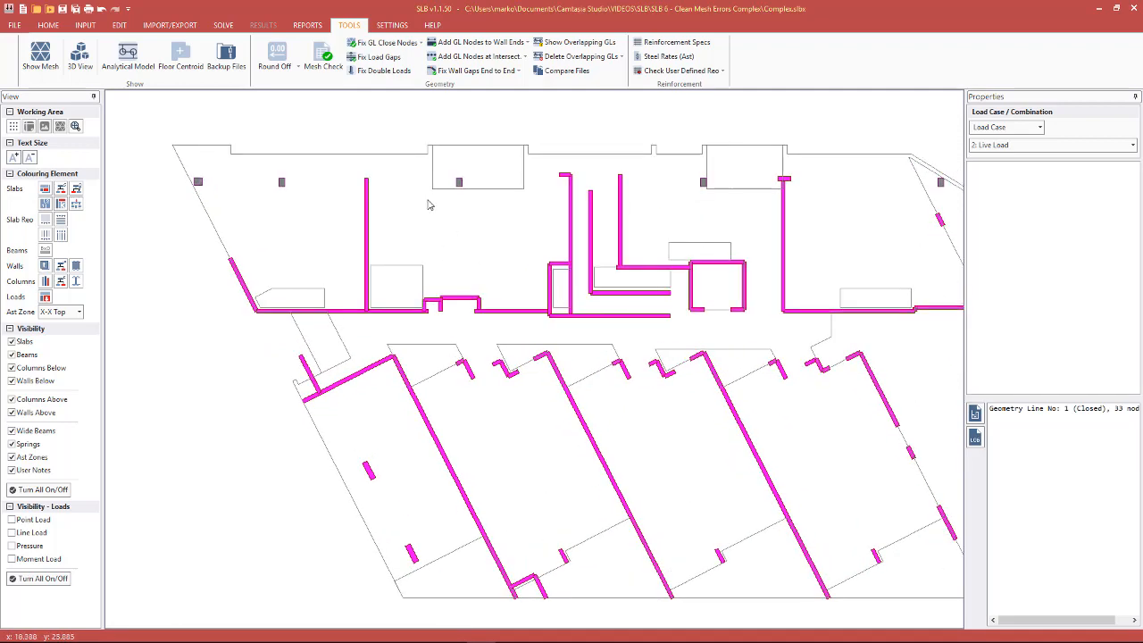
scroll(505, 157, "up", 1)
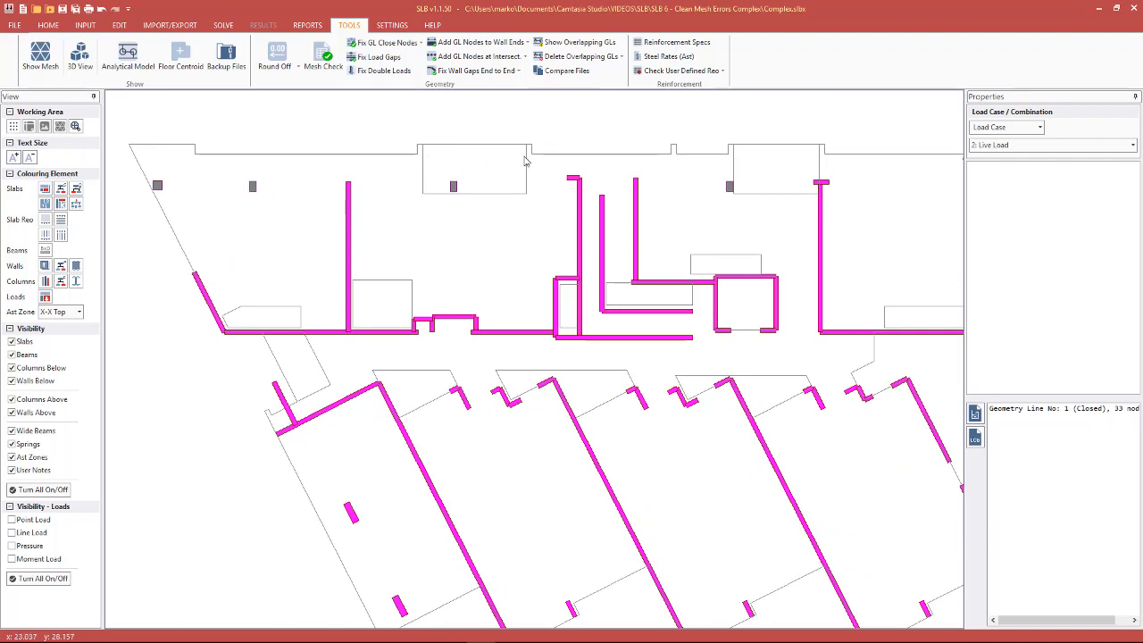
left_click(399, 152)
scroll(357, 168, "down", 2)
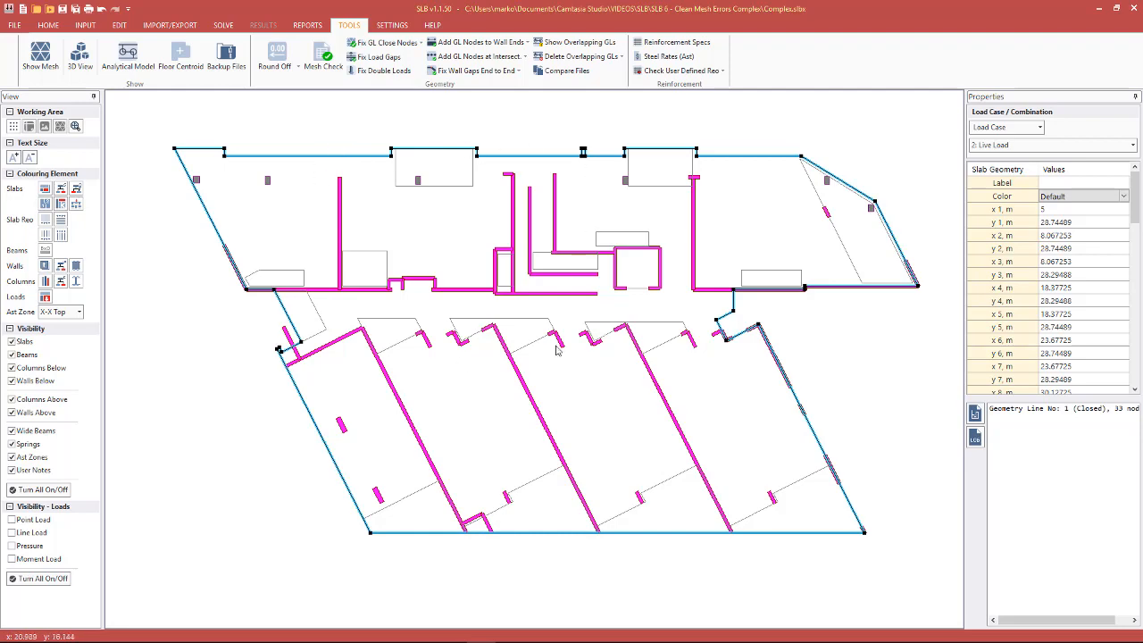
Step: Explode the first rectangular geometry line at the slab's upper edge into separate lines
scroll(433, 152, "up", 5)
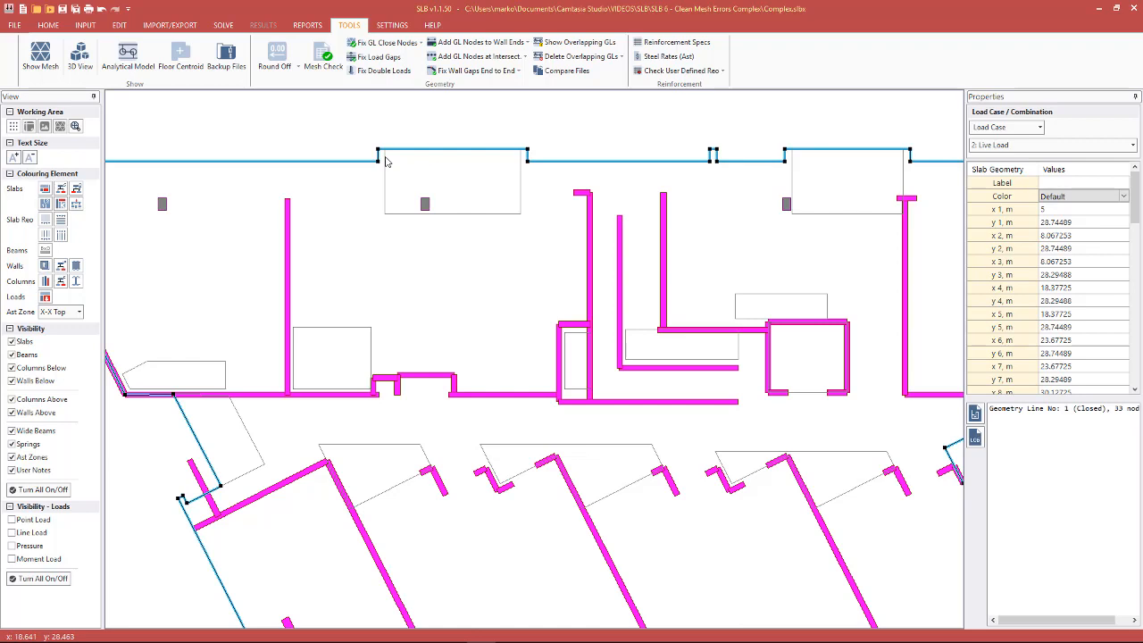
left_click(384, 154)
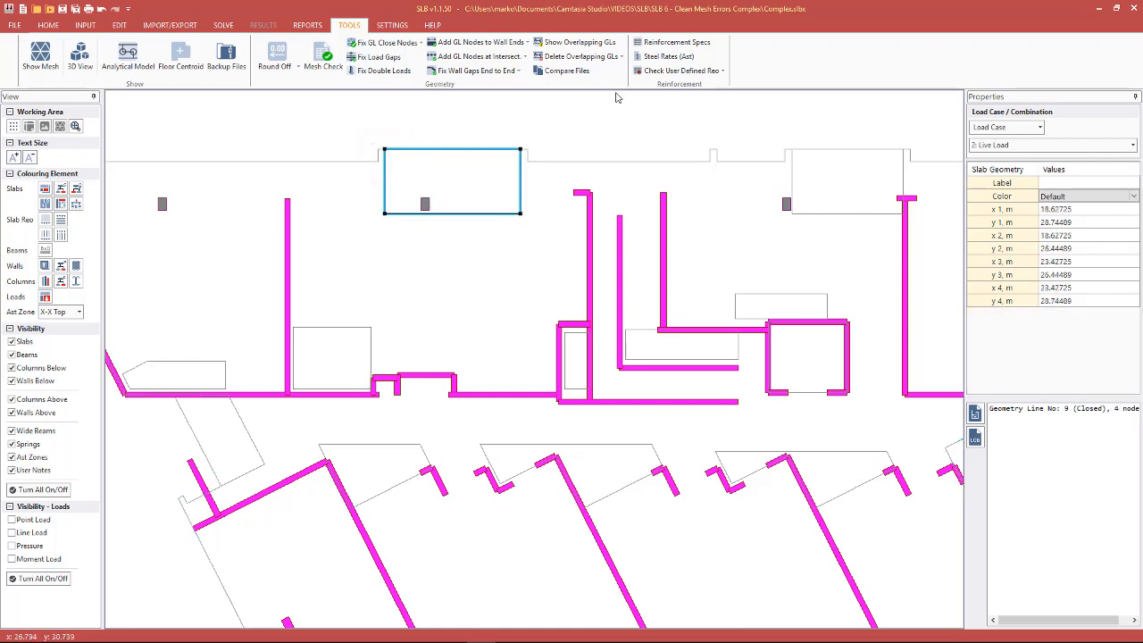
right_click(520, 161)
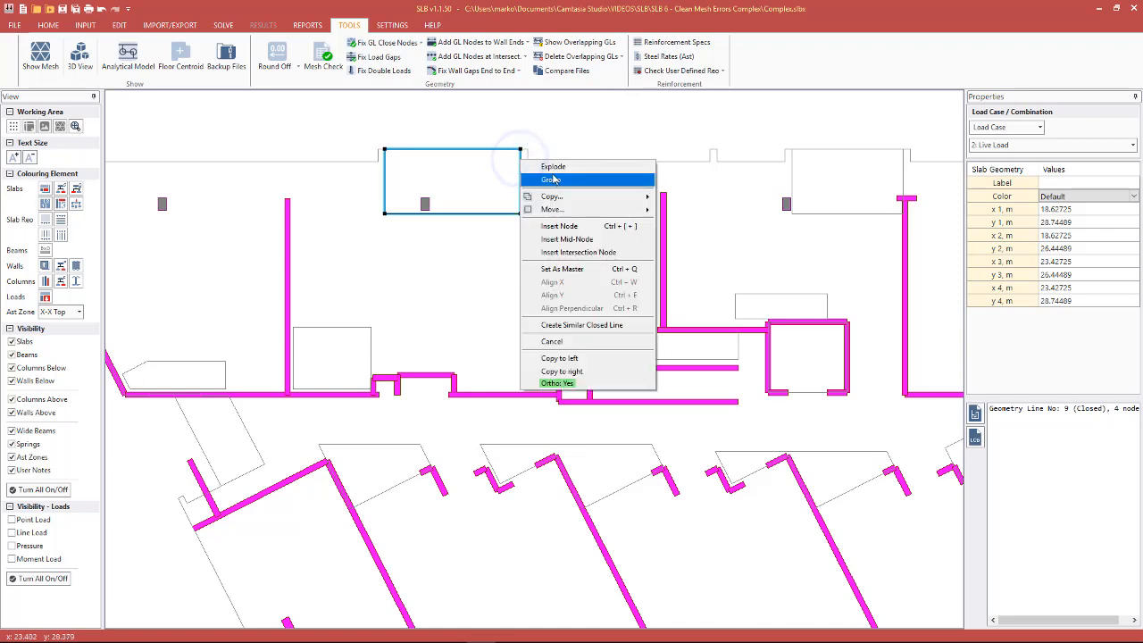
left_click(549, 170)
left_click(577, 367)
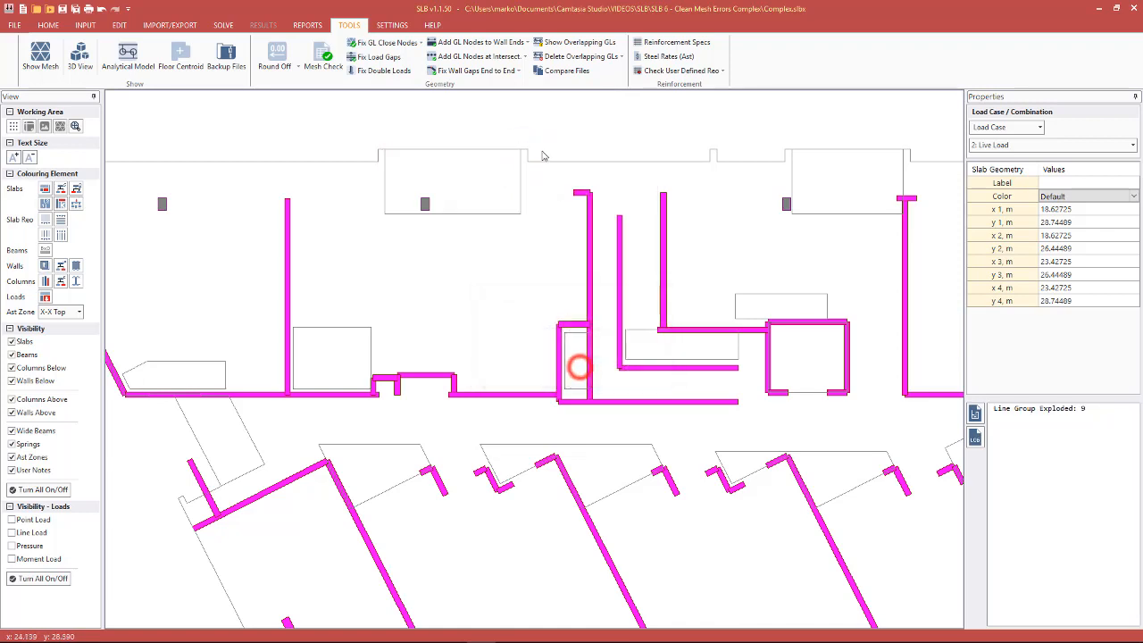
Step: Delete the rectangle's exploded top line that overlaps the outer slab boundary
left_click(369, 158)
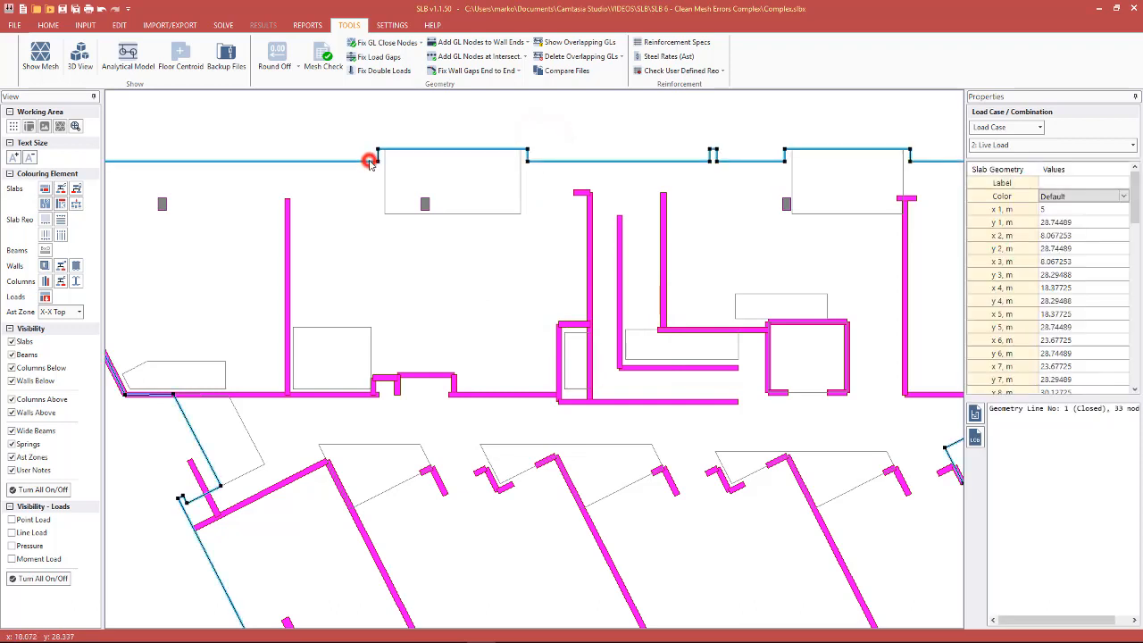
left_click(407, 149)
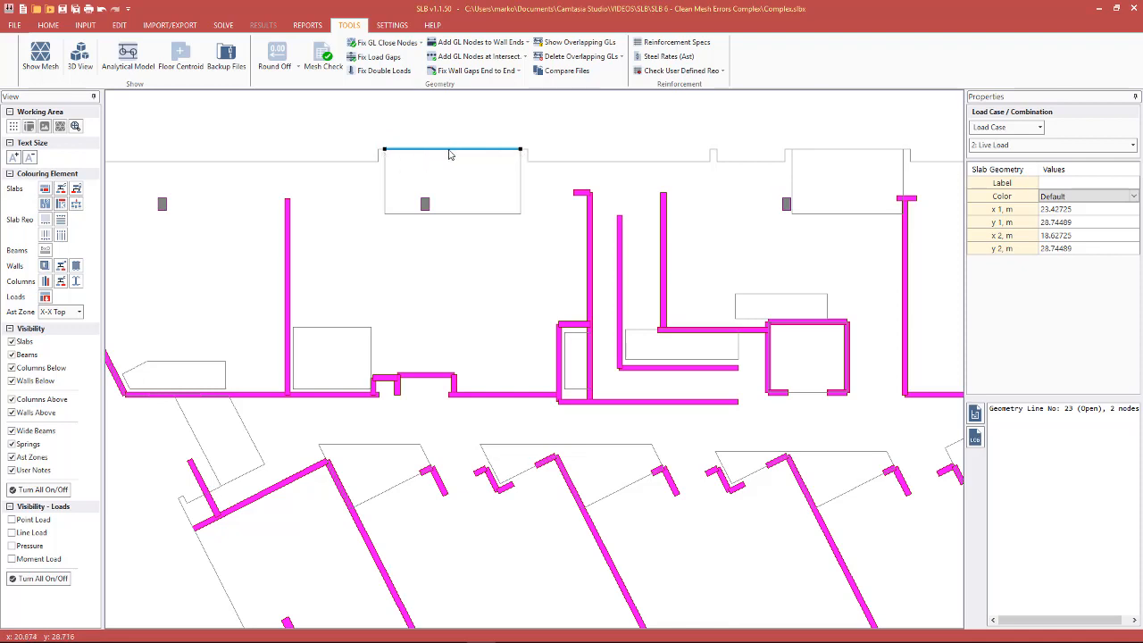
key("Delete")
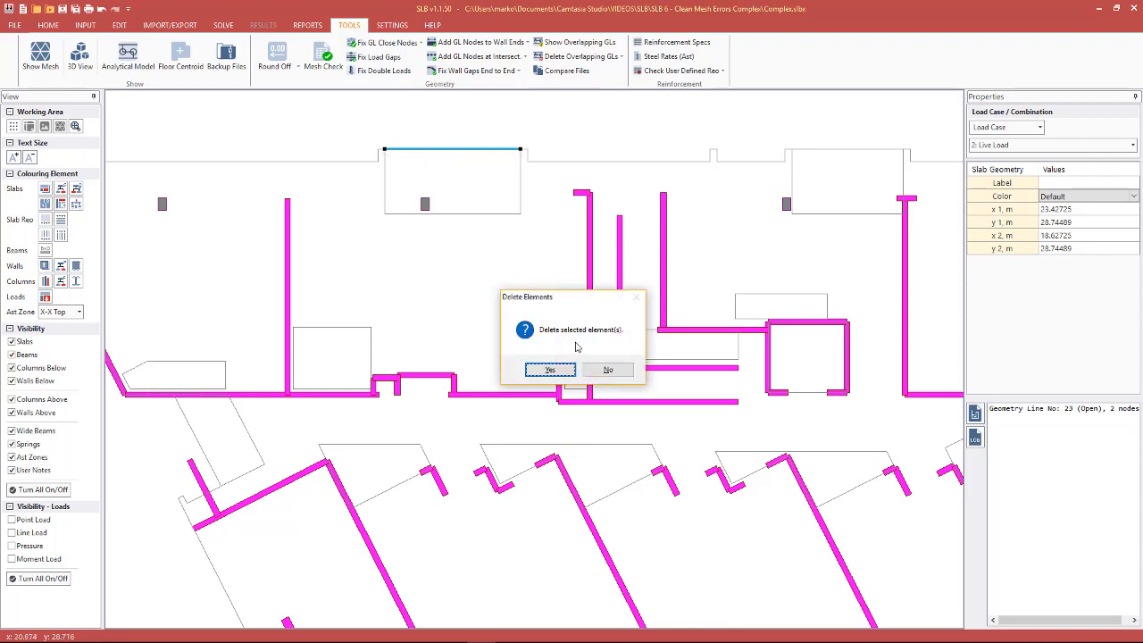
left_click(550, 368)
Step: Check the remaining outer boundary, undo the line deletion and explosion, and check the restored closed rectangle
left_click(388, 150)
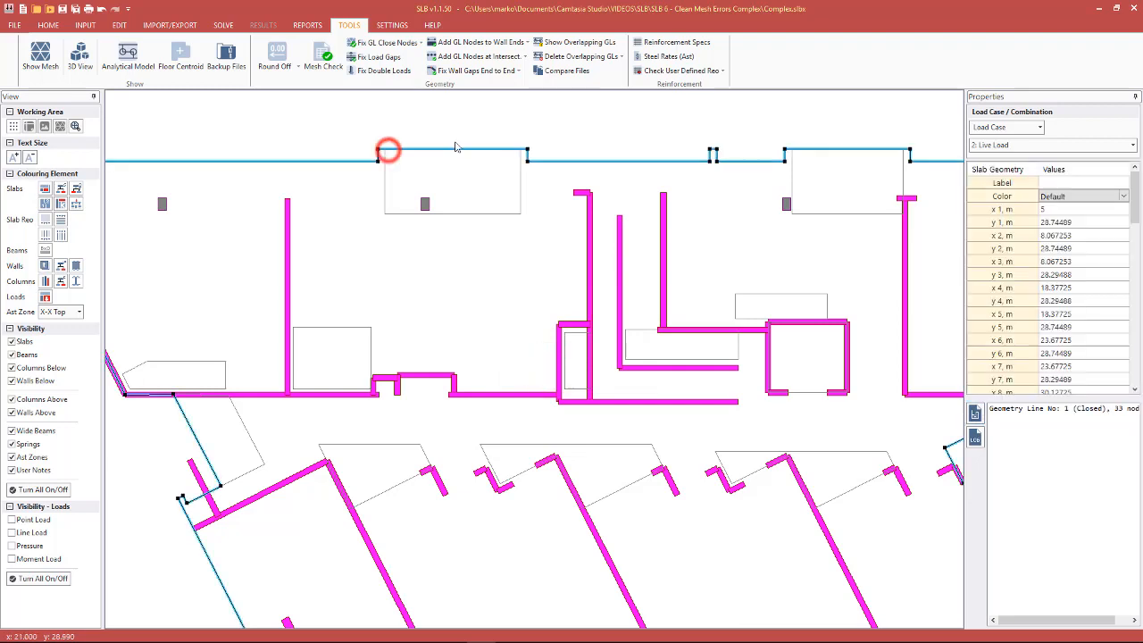
scroll(455, 147, "down", 1)
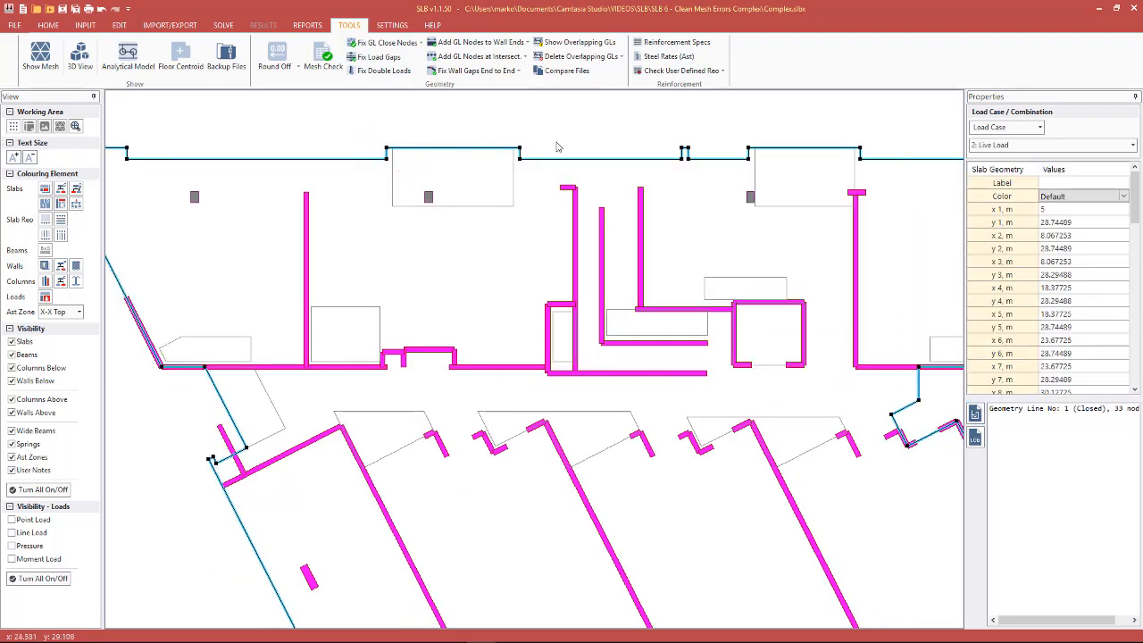
left_click(449, 136)
key("ctrl+z")
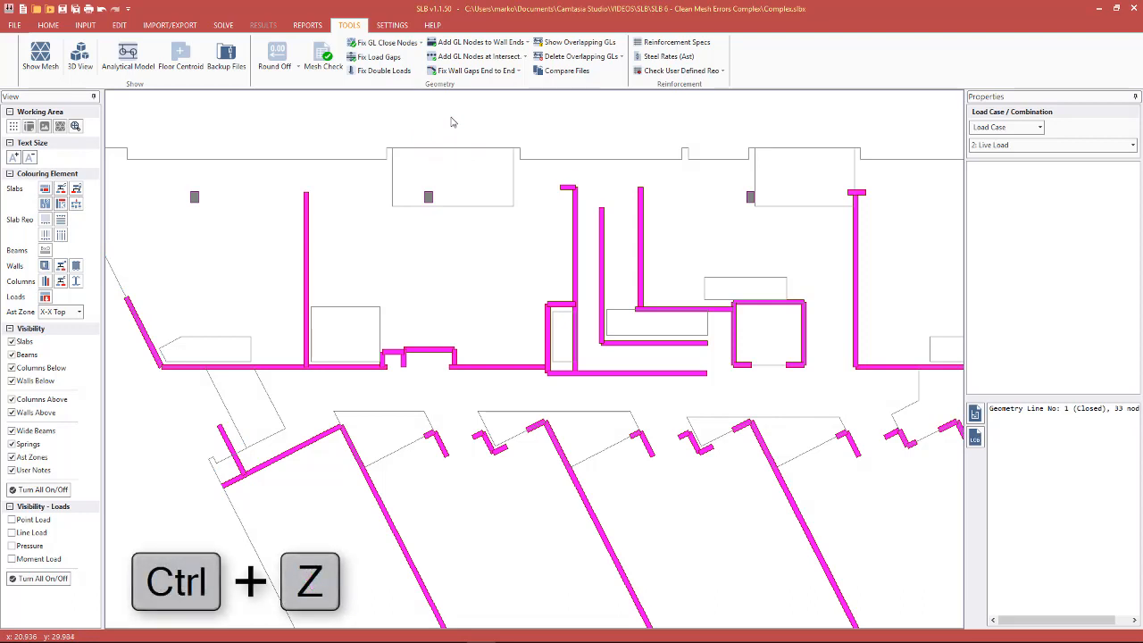
left_click(401, 150)
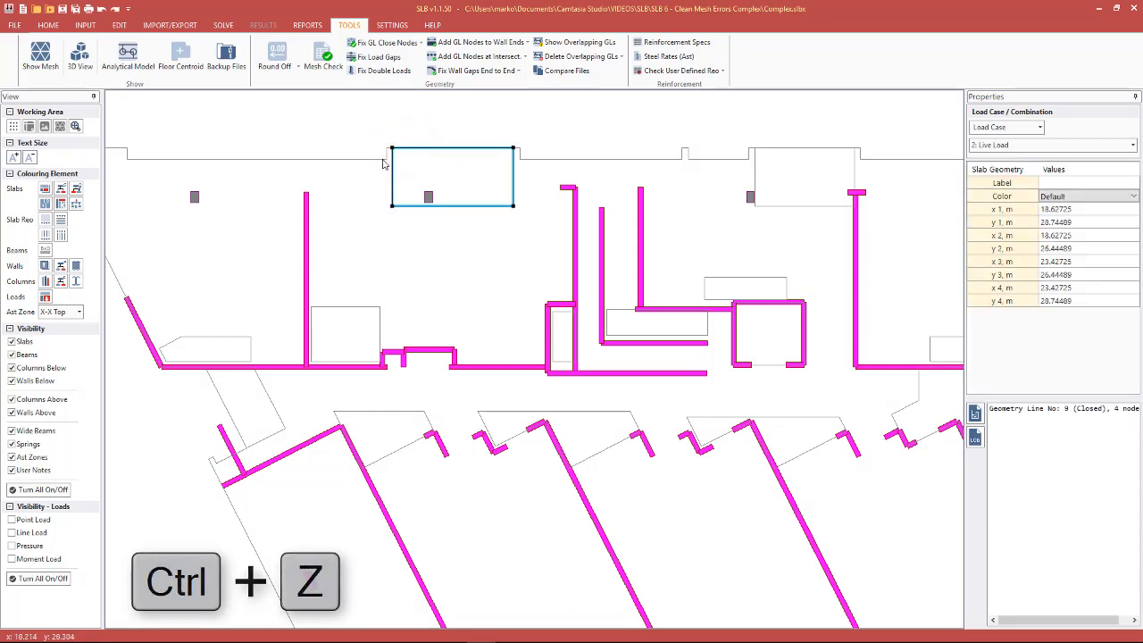
left_click(515, 129)
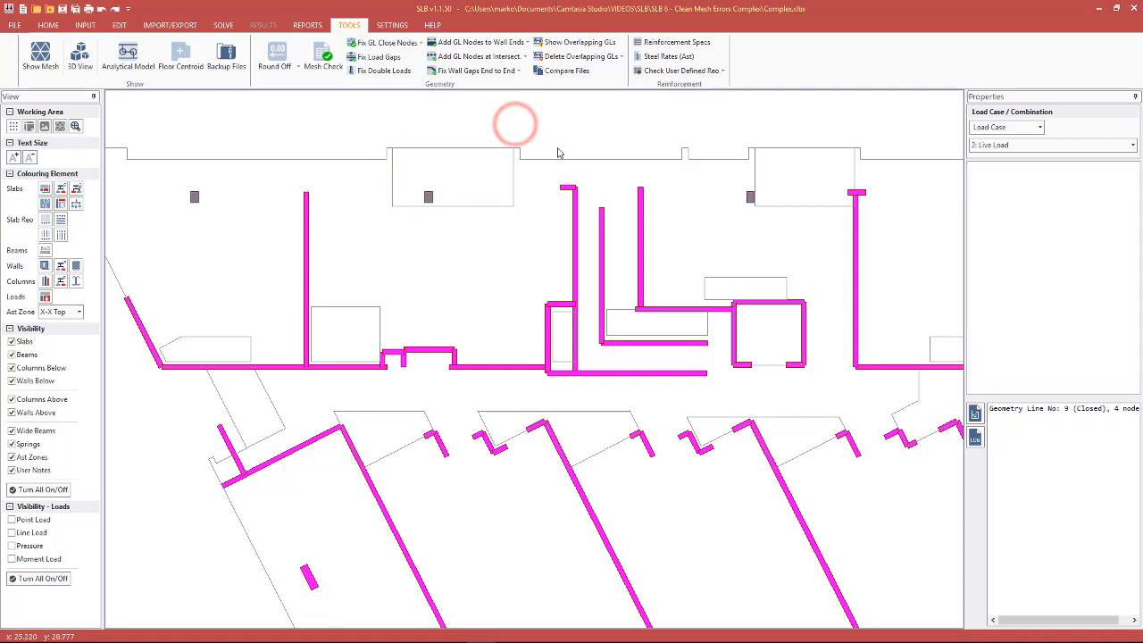
scroll(559, 161, "down", 1)
scroll(411, 158, "down", 1)
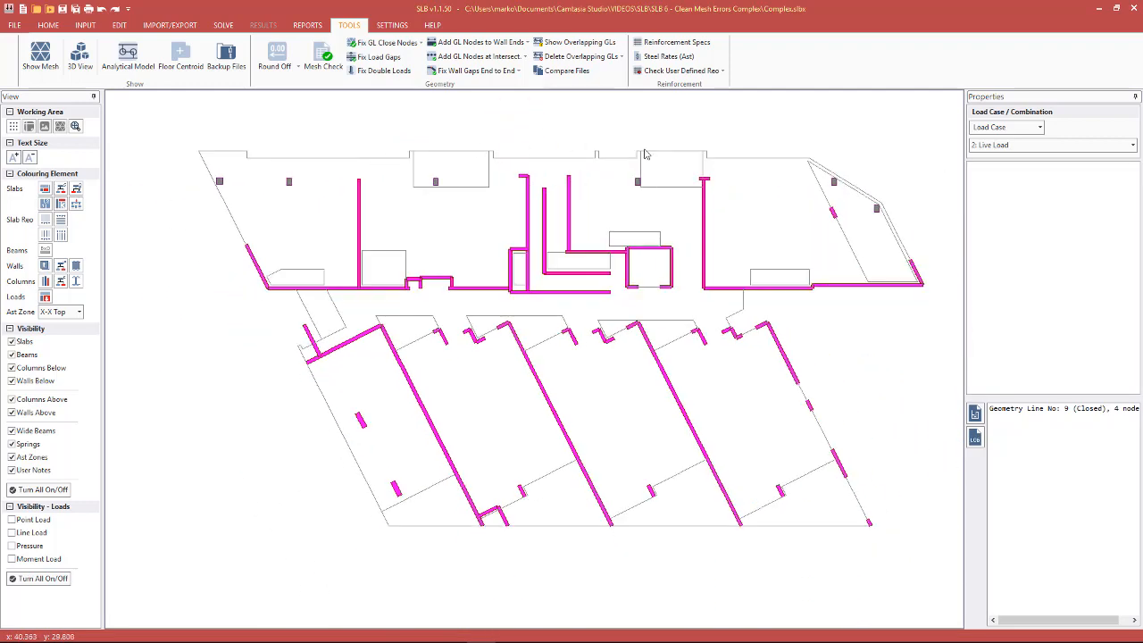
Step: Delete all geometry lines overlapping the outer slab boundary, limited to the selected geometry line, and review the deletion report
left_click(546, 160)
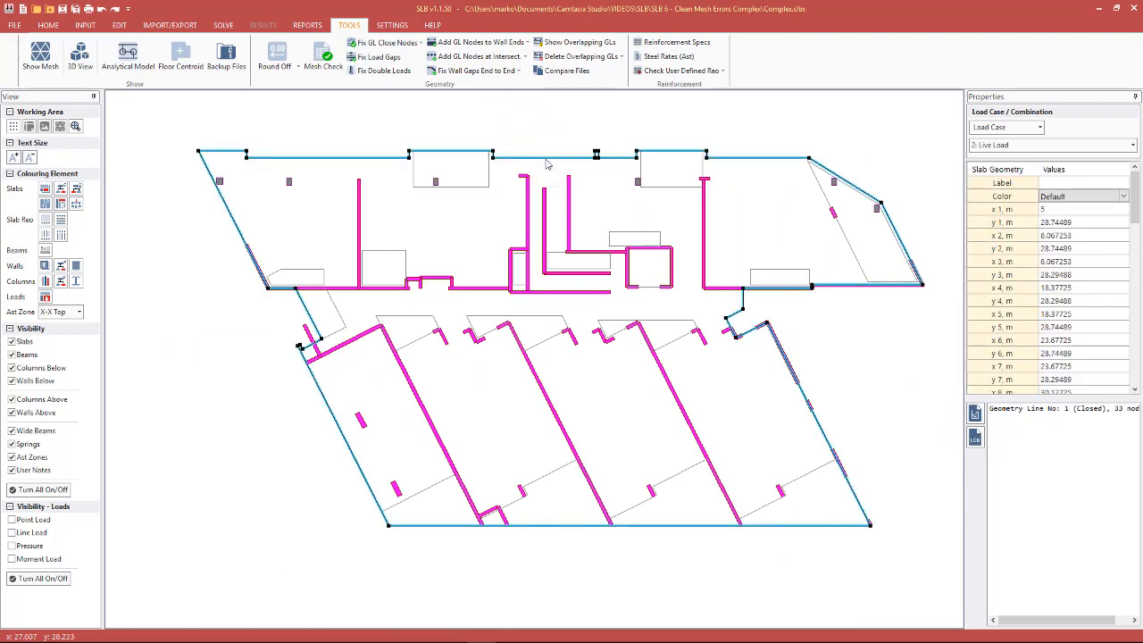
left_click(611, 58)
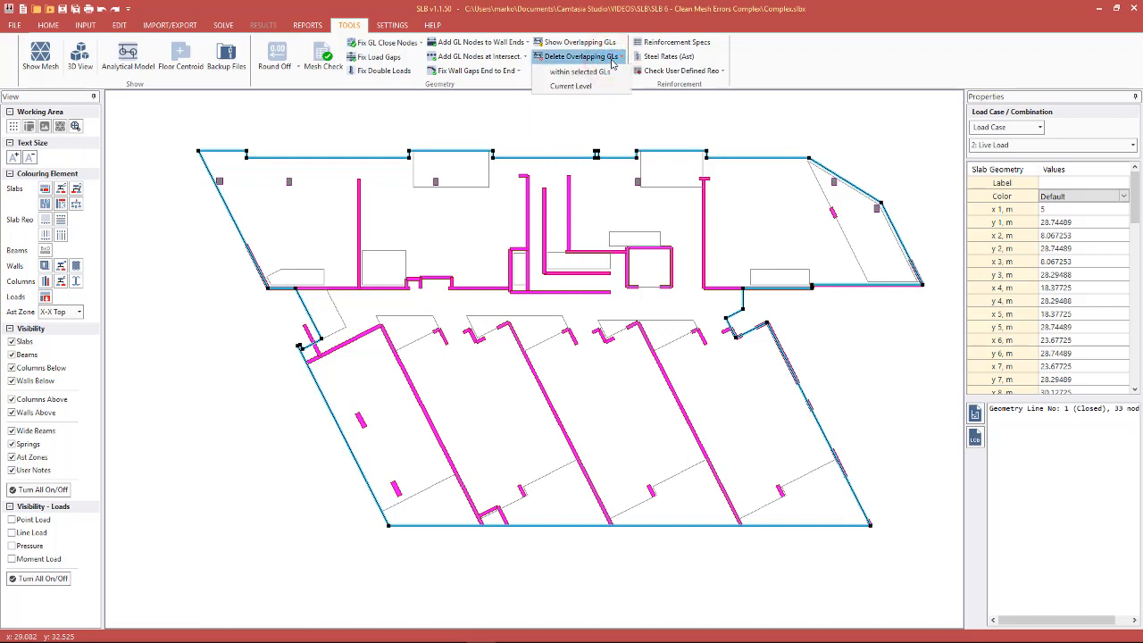
left_click(602, 72)
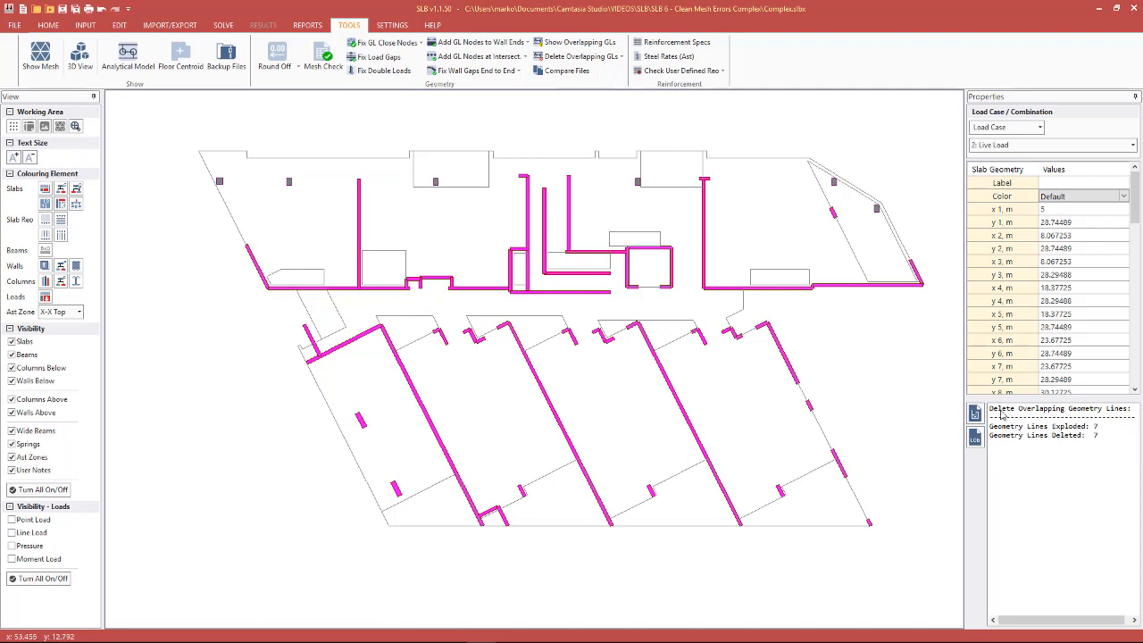
left_click(1066, 428)
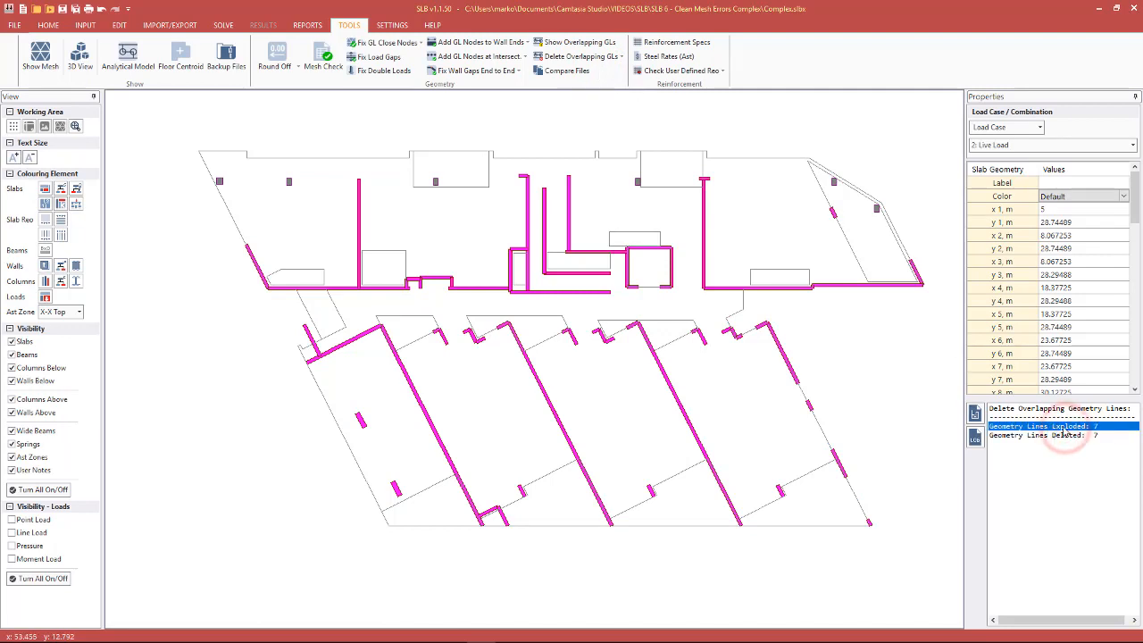
left_click(1063, 435)
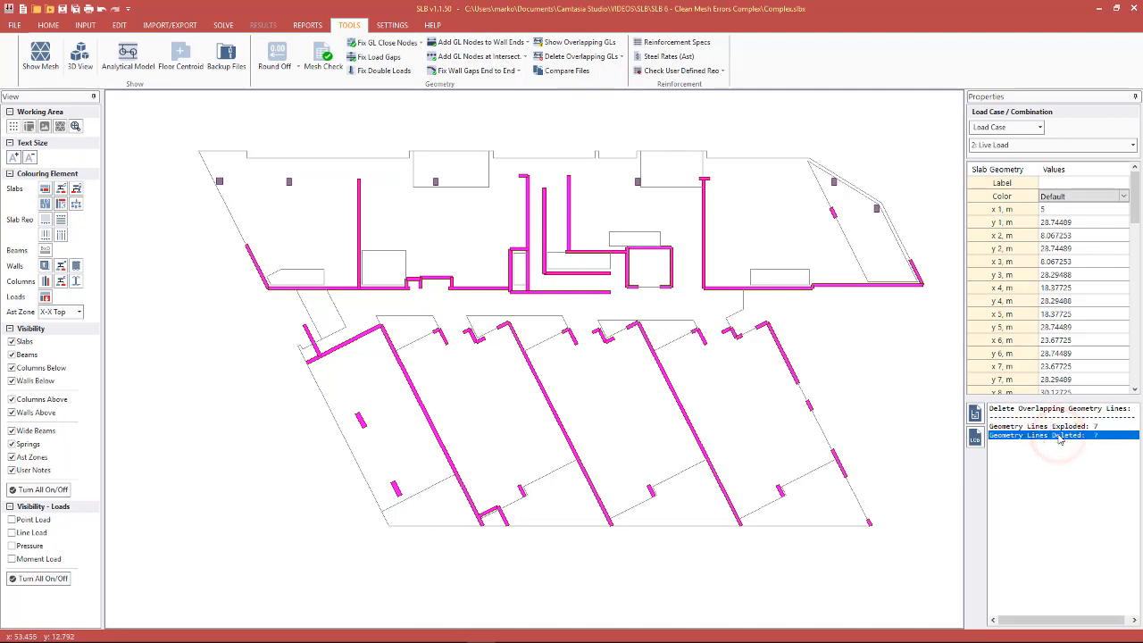
Step: Check the separate lines left of the first upper-edge rectangle and the outer boundary running along it
left_click(427, 149)
scroll(426, 146, "up", 2)
left_click(410, 160)
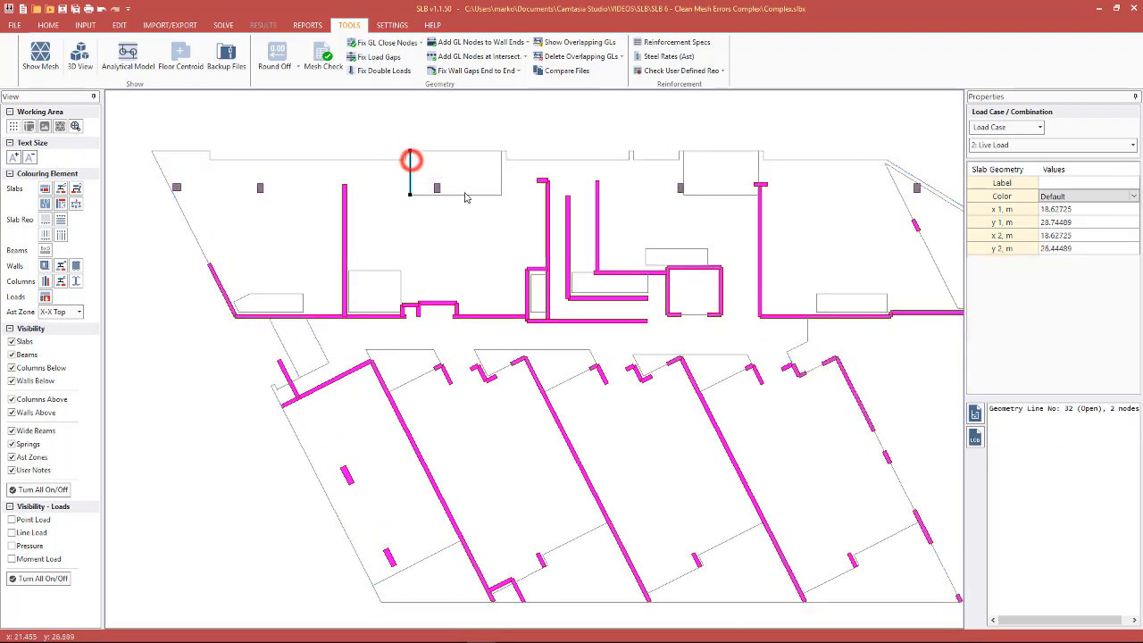
left_click(467, 193)
left_click(501, 178)
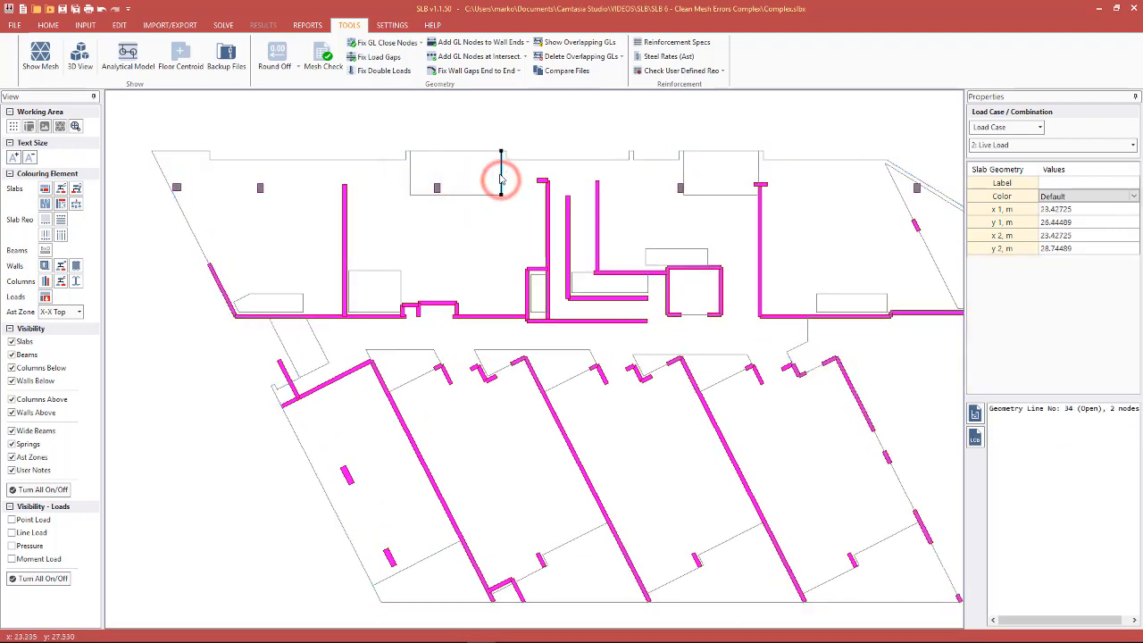
left_click(448, 152)
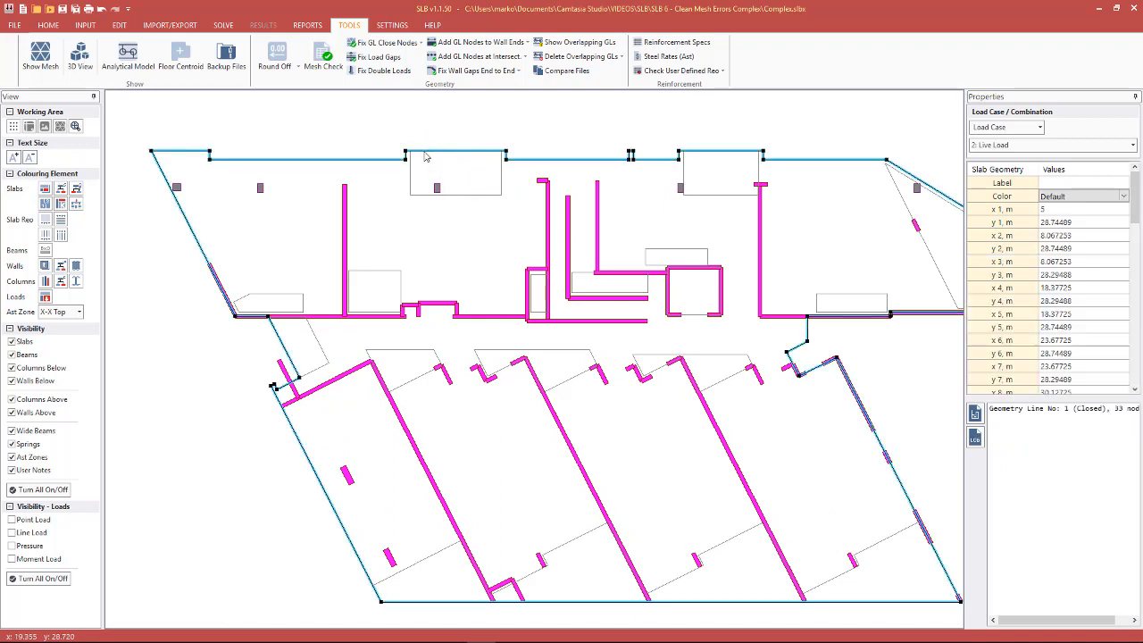
right_click(446, 157)
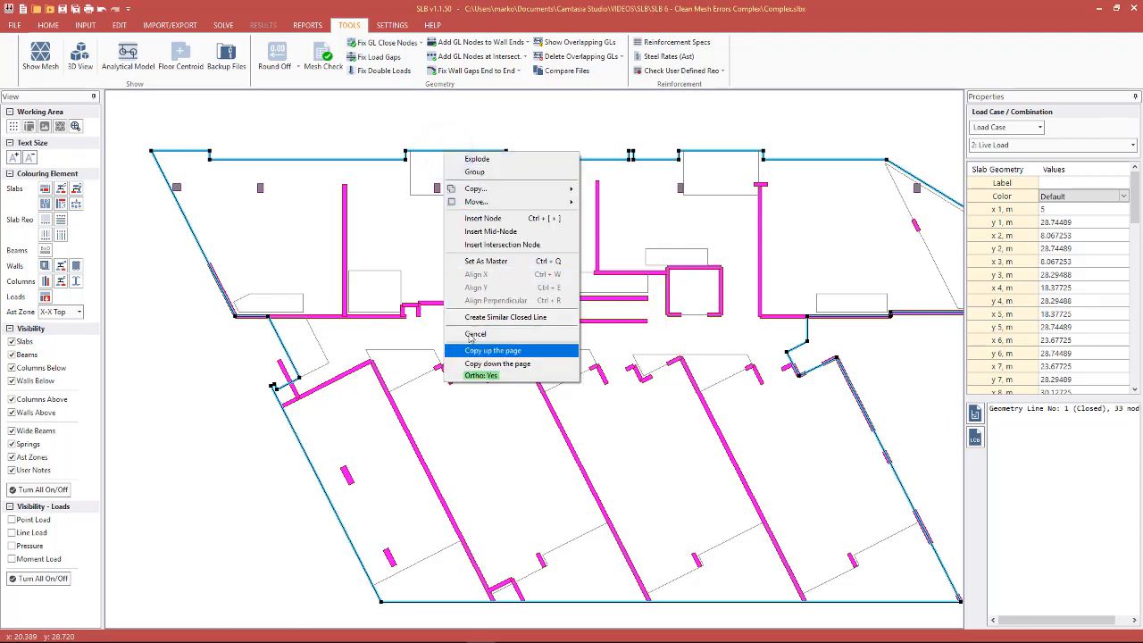
left_click(409, 120)
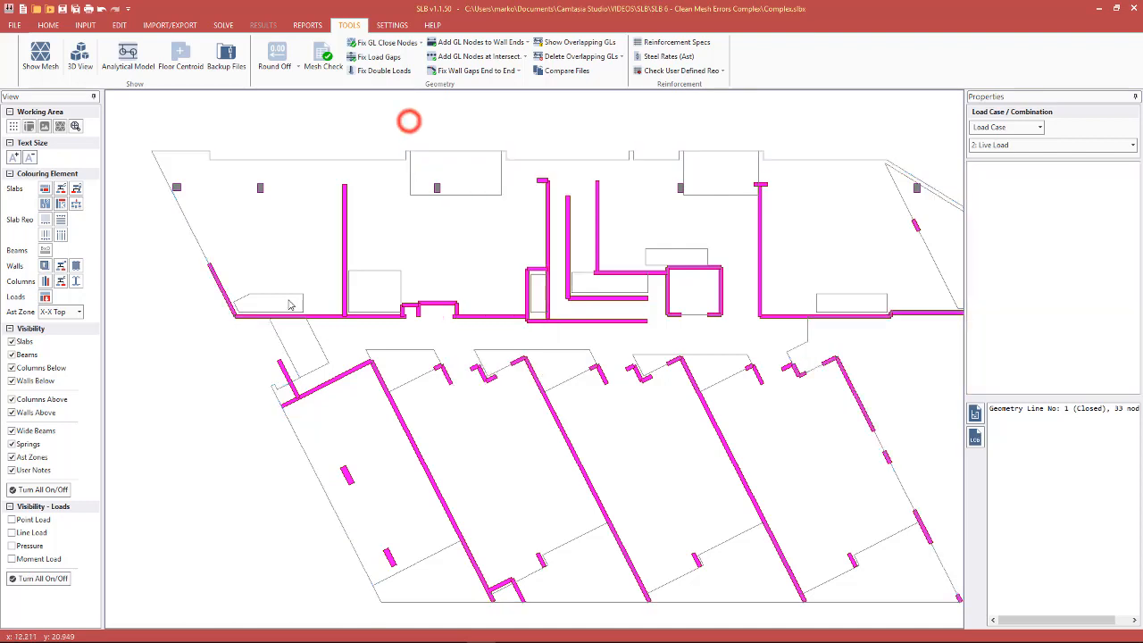
Step: Check the exploded lines of the slanted quadrilateral at the left notch and the outer boundary beside it
left_click(280, 328)
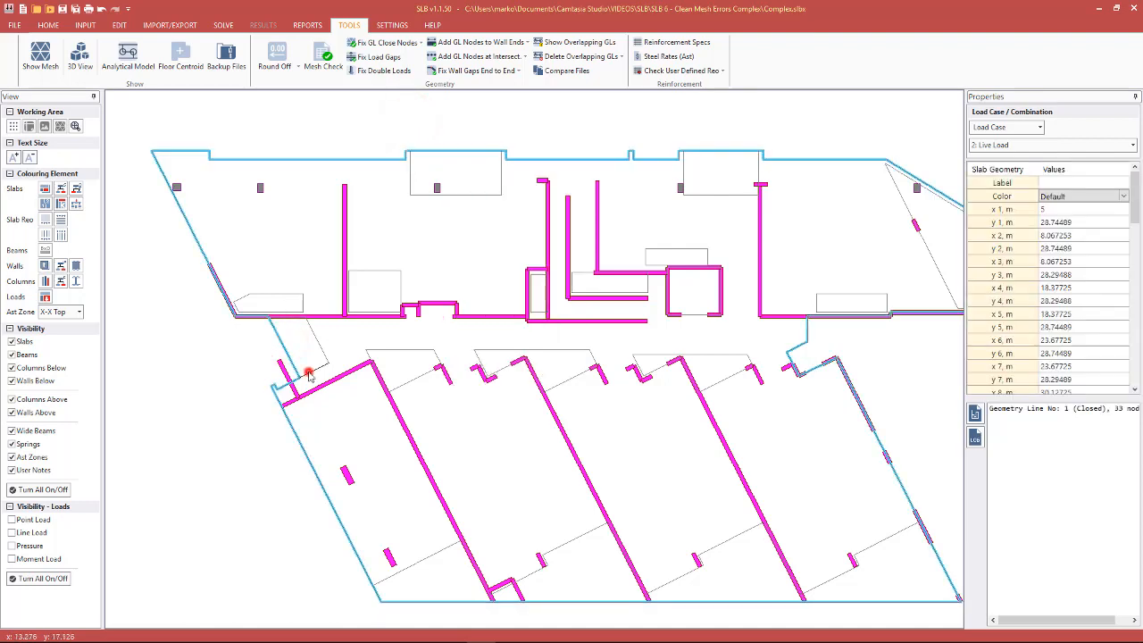
left_click(307, 368)
left_click(319, 344)
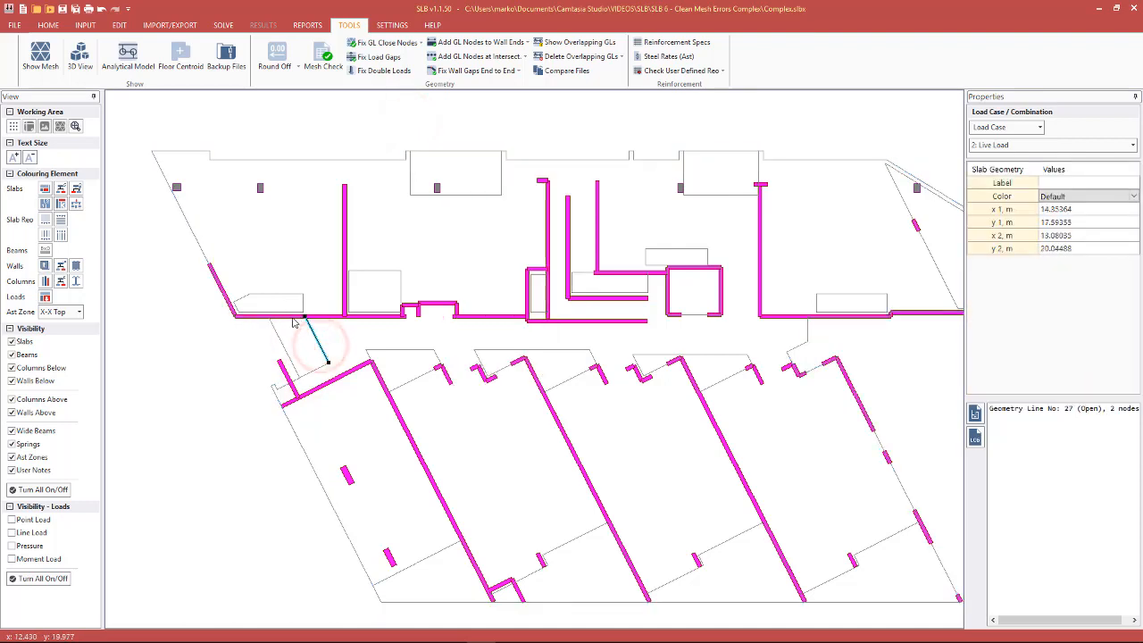
left_click(293, 317)
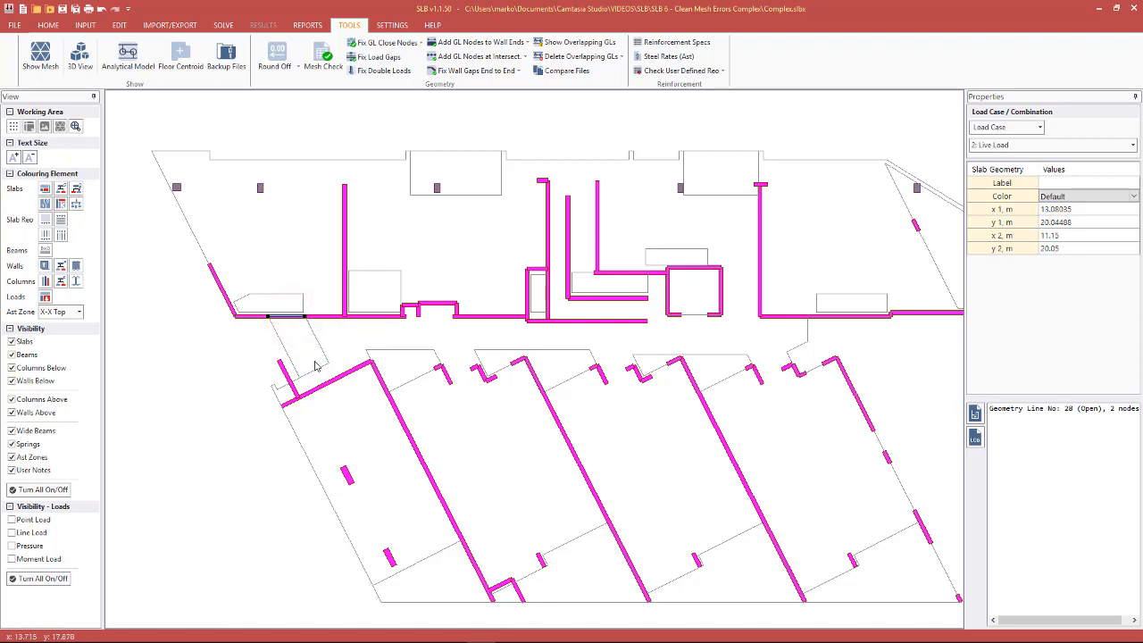
left_click(276, 332)
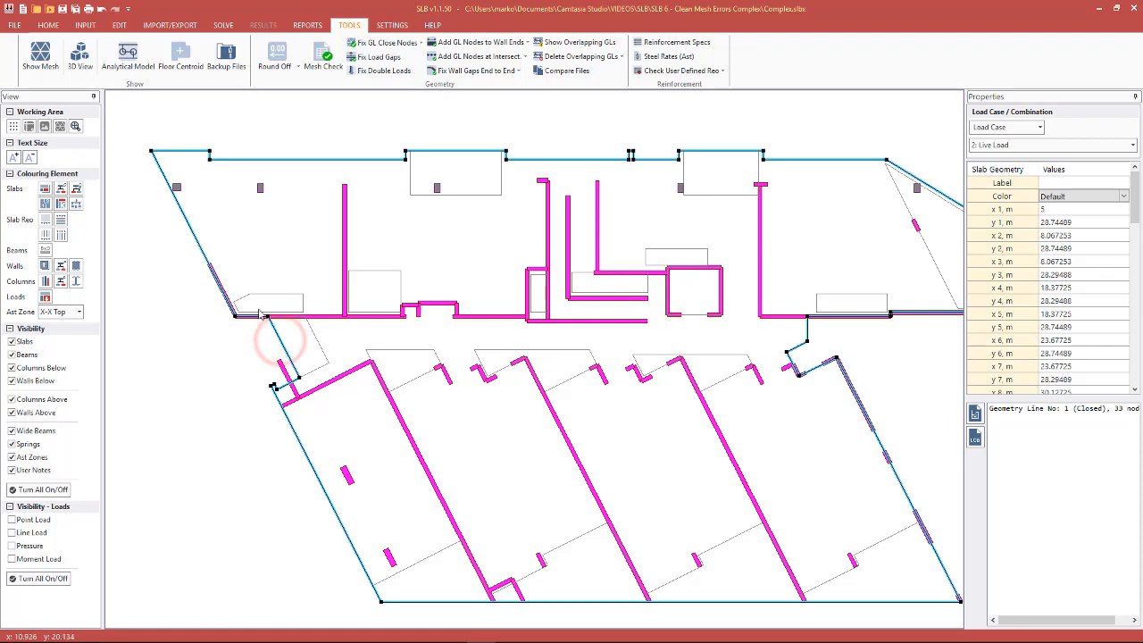
scroll(257, 328, "down", 1)
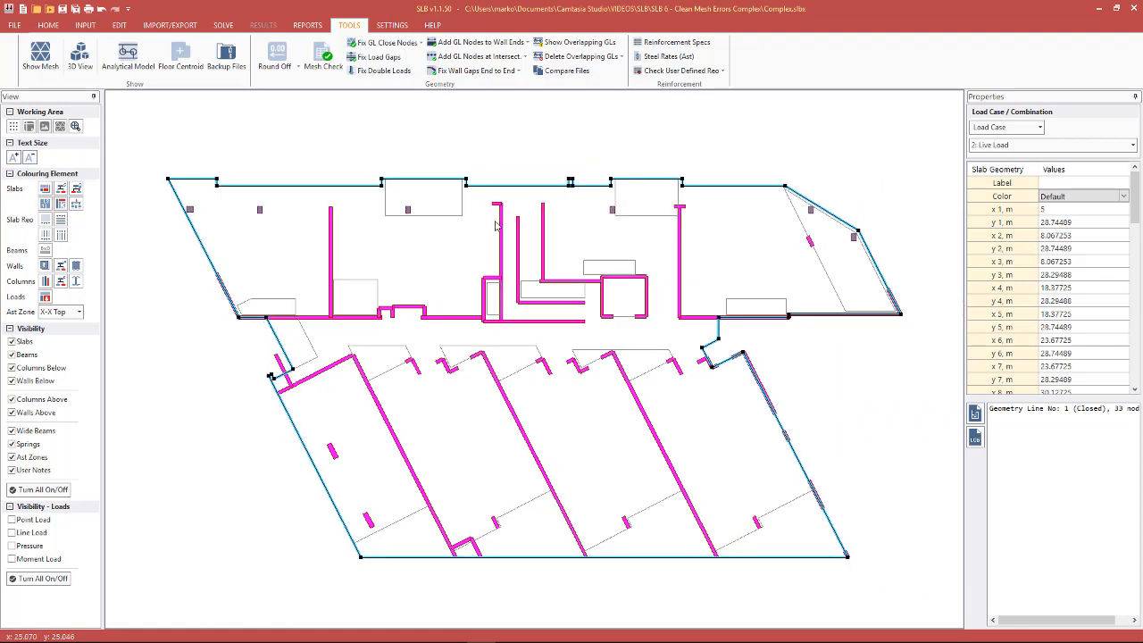
left_click(421, 134)
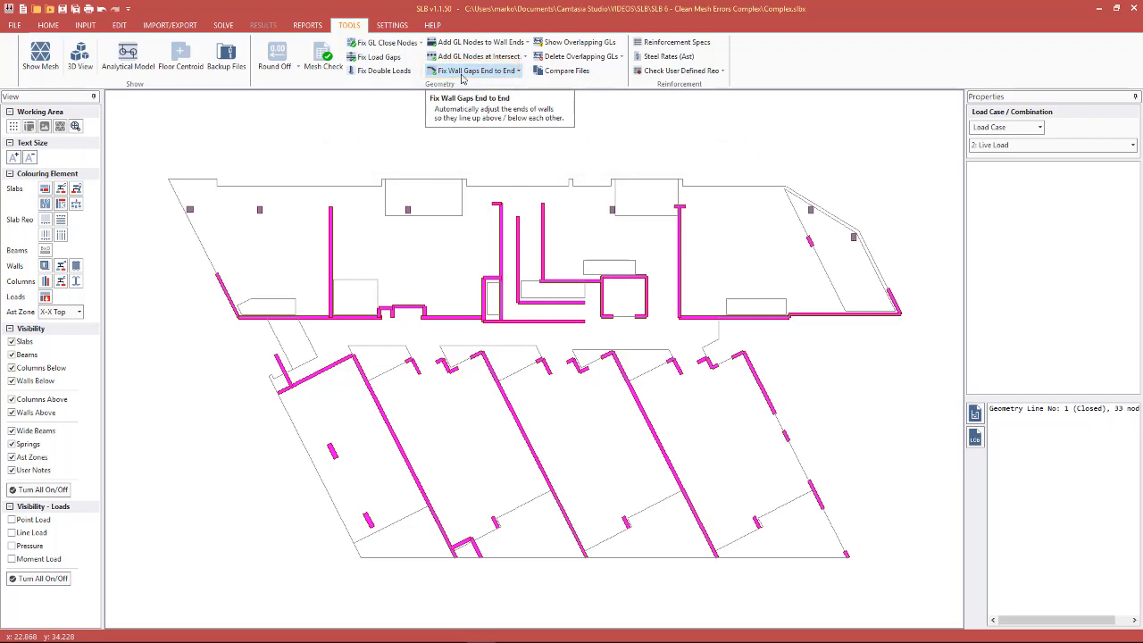
Step: Show the mesh error markers on the plan and locate the marked wall junction near the right-hand notch
key("shift+e")
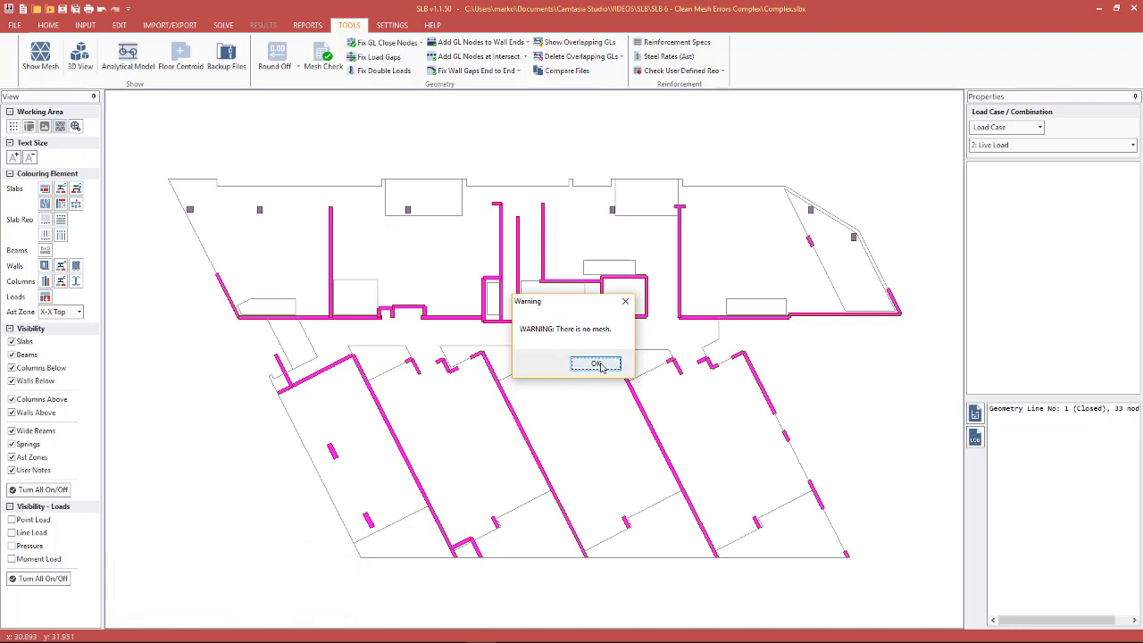
left_click(605, 362)
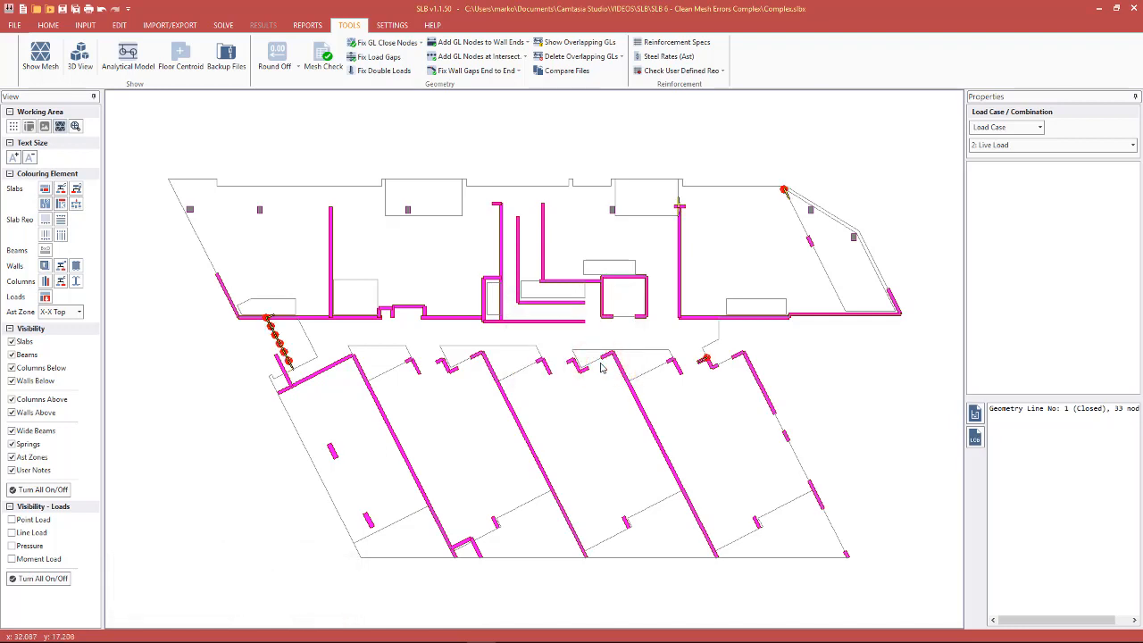
scroll(710, 361, "up", 10)
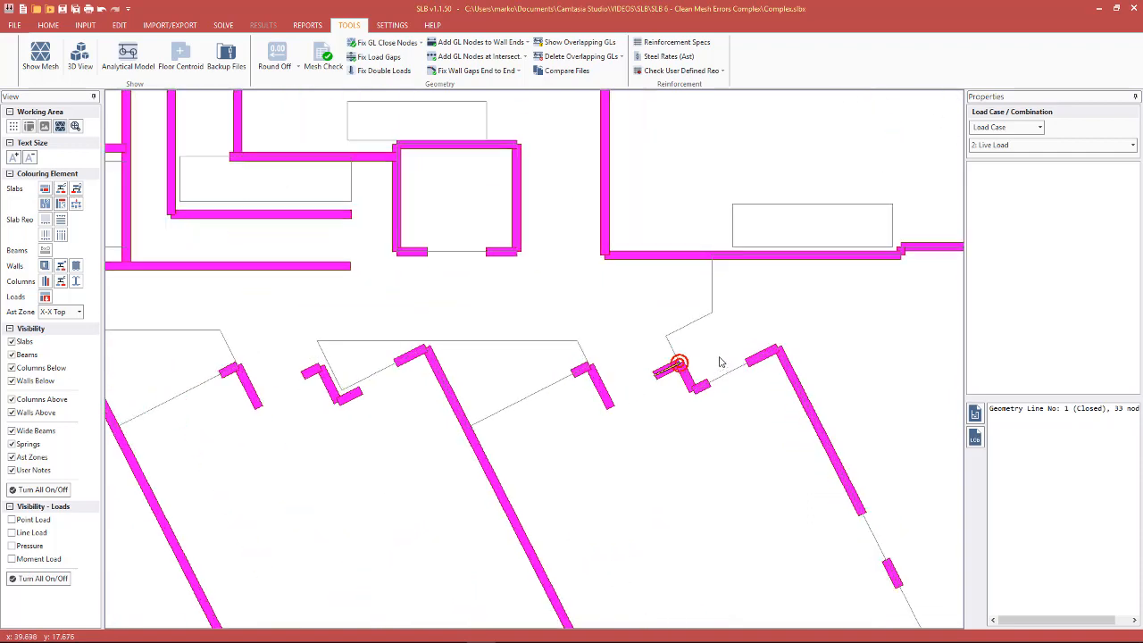
scroll(677, 375, "up", 2)
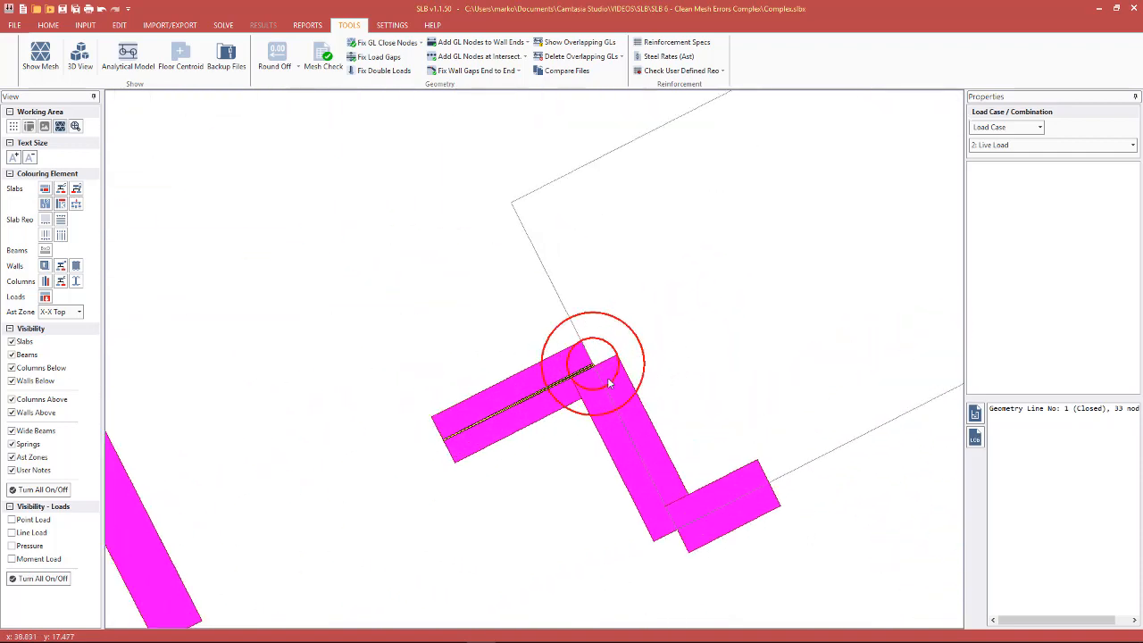
Step: Compare the end coordinates of the two short walls meeting at the marked junction, finishing with the outer short wall selected
left_click(551, 395)
left_click(648, 331)
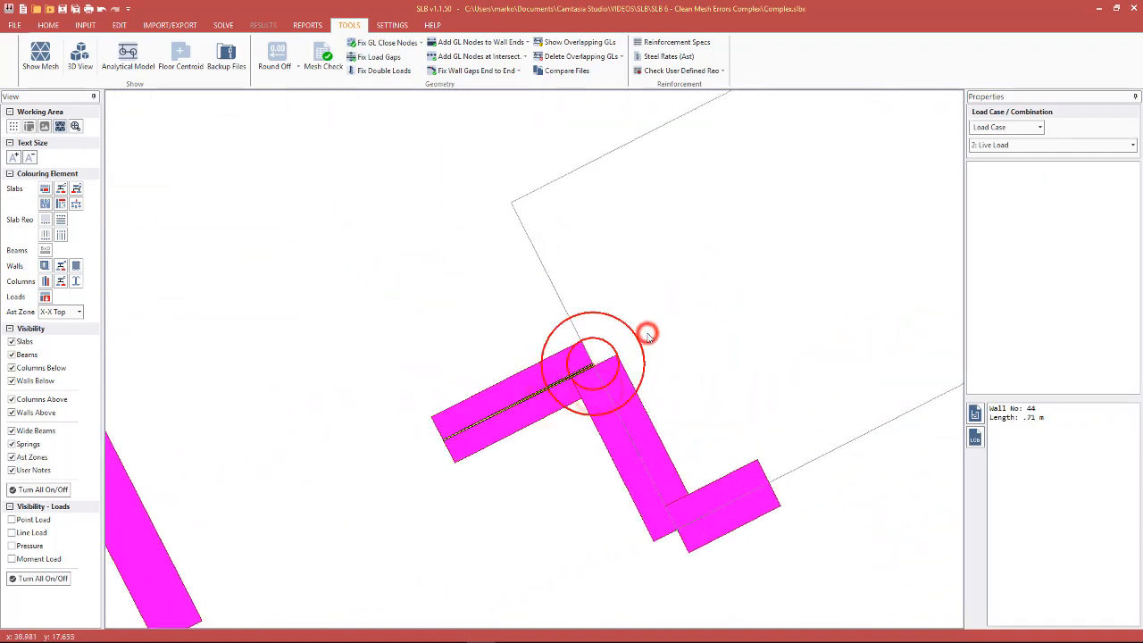
left_click(566, 375)
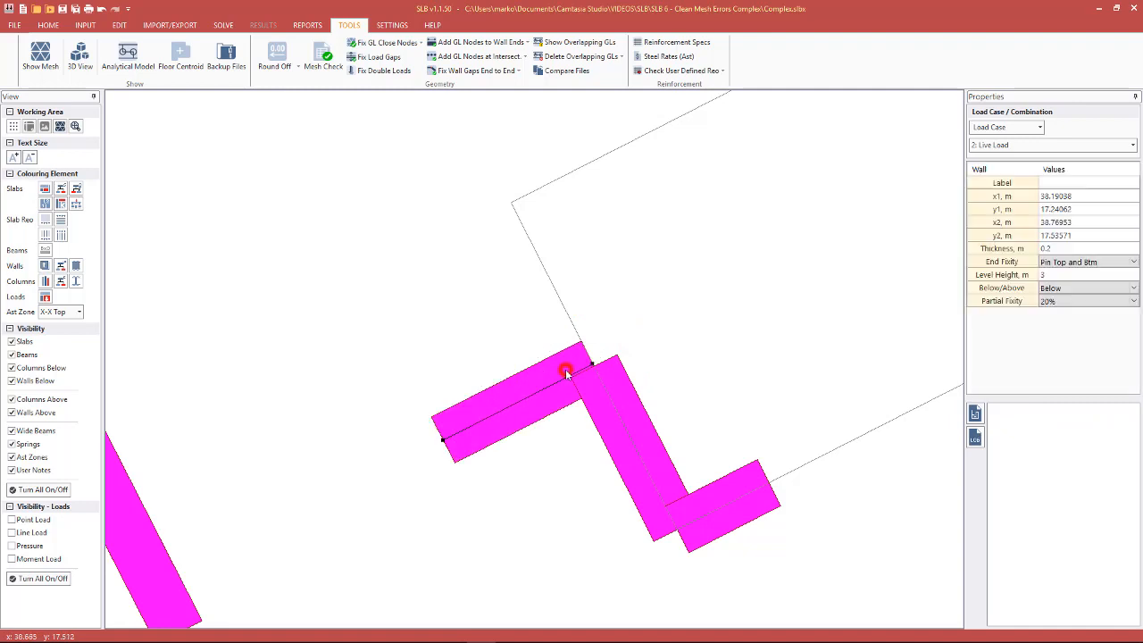
left_click(594, 389)
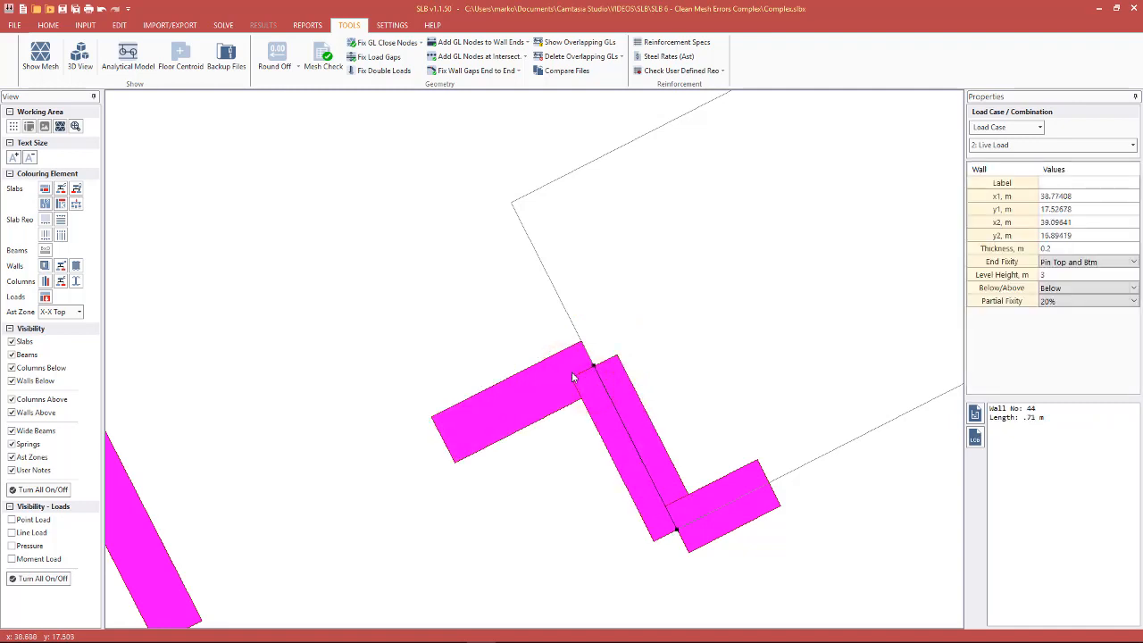
left_click(572, 377)
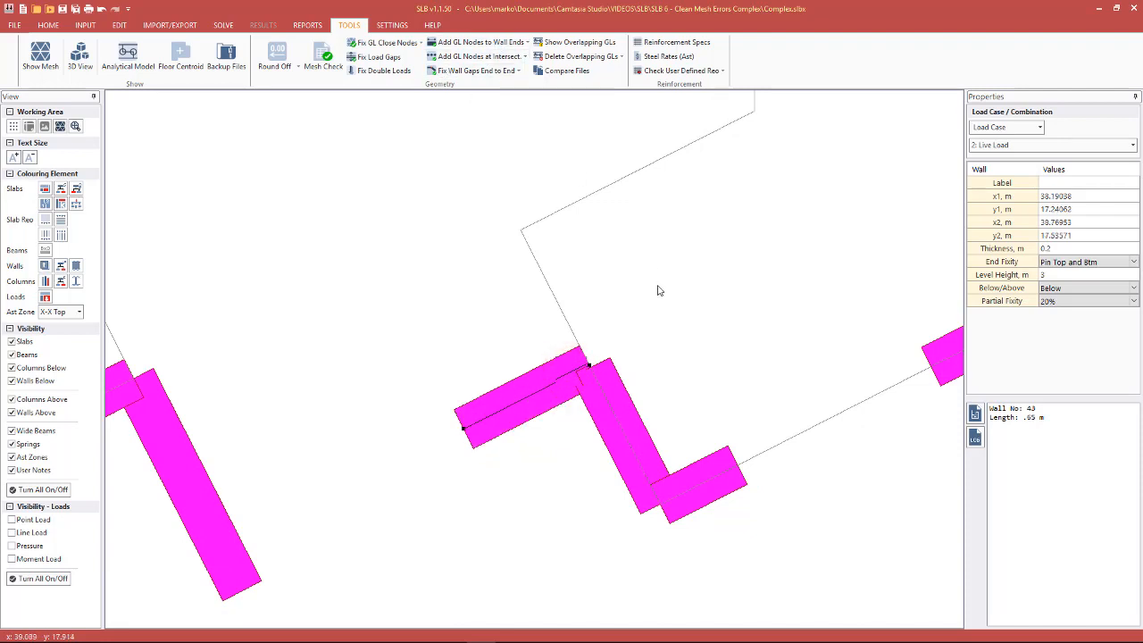
scroll(657, 290, "down", 1)
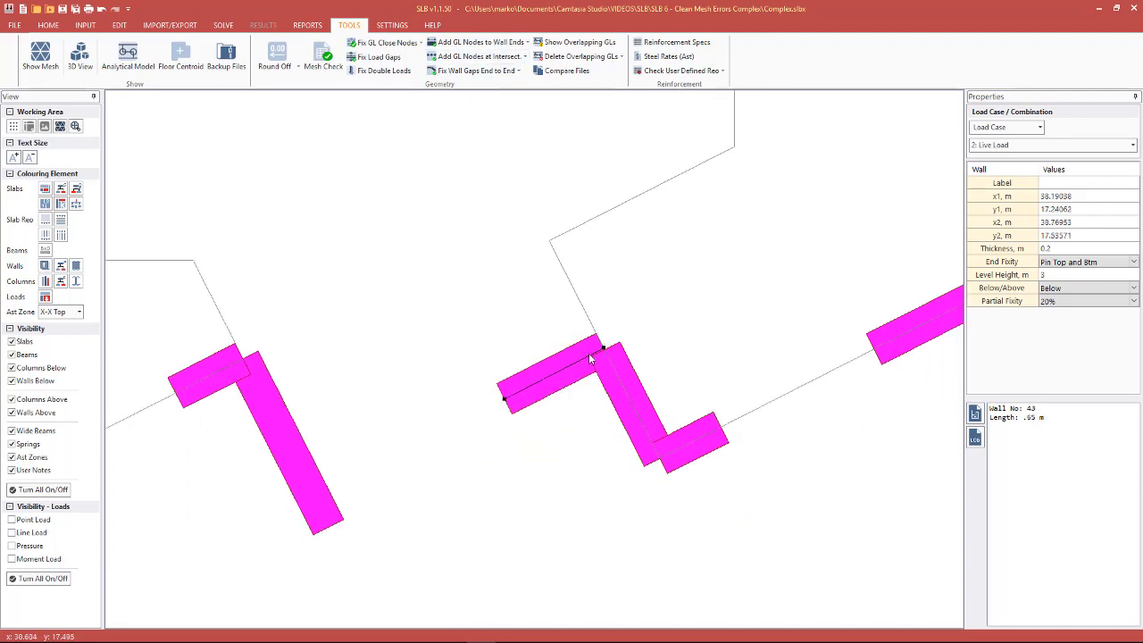
scroll(589, 357, "up", 1)
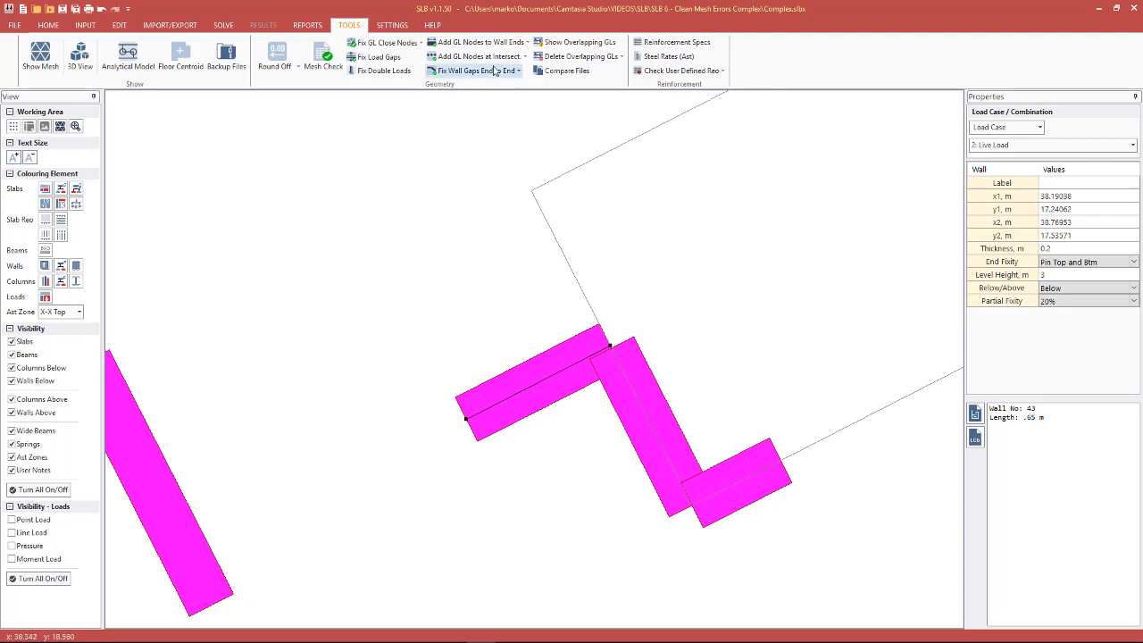
Step: Turn on snap mode and move the selected short wall's upper end onto the adjoining wall's end node
left_click(49, 26)
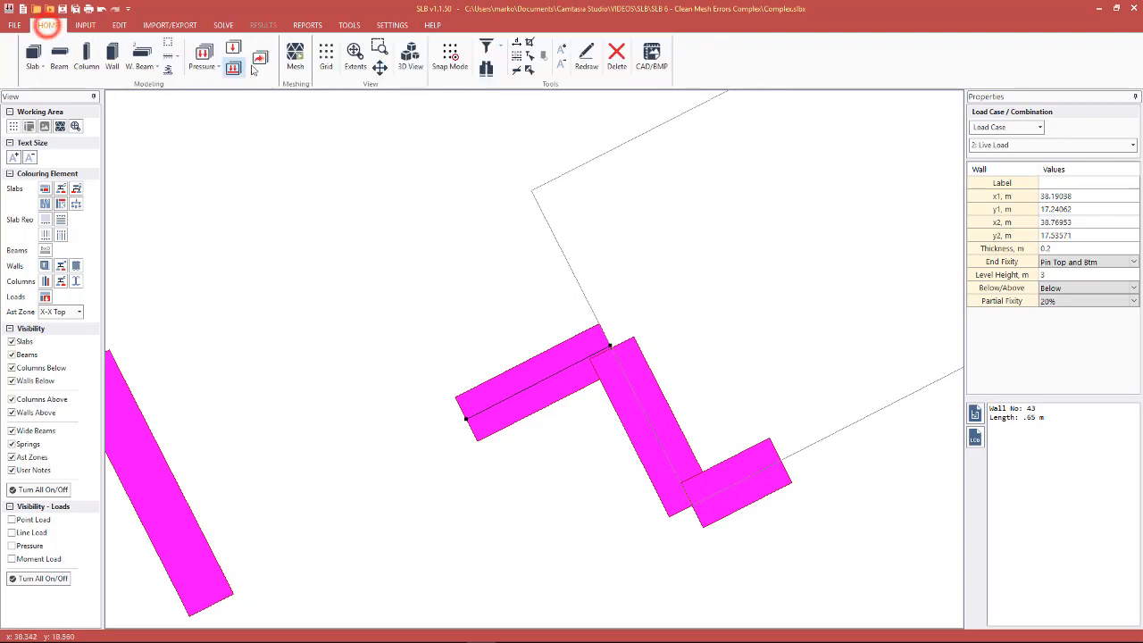
left_click(449, 56)
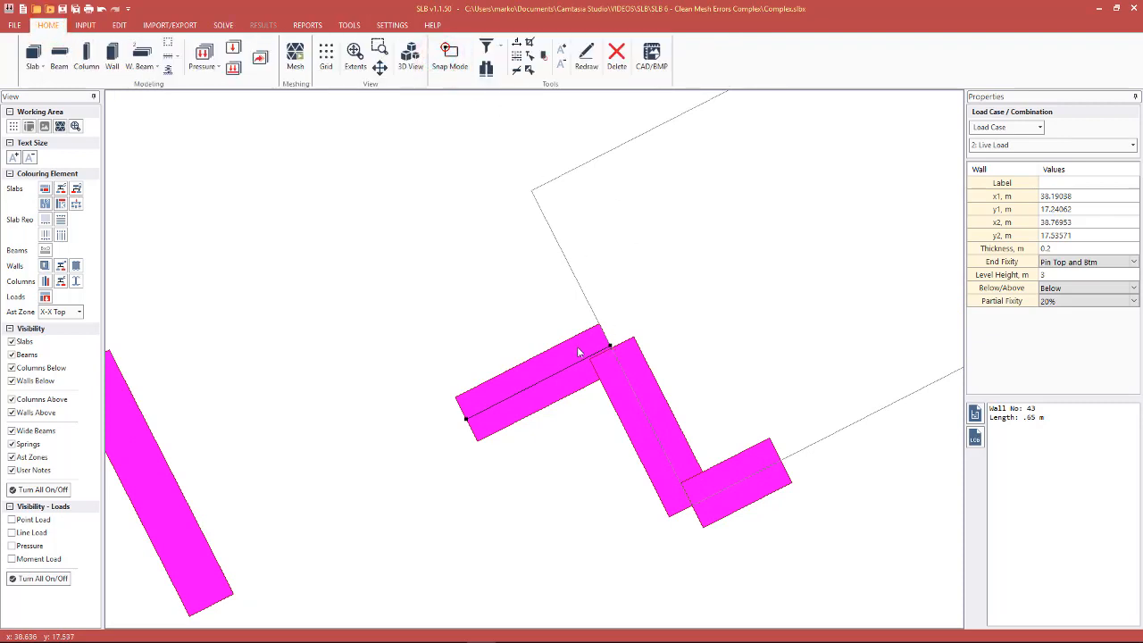
left_click(607, 370)
left_click(585, 355)
left_click(611, 346)
left_click_drag(614, 348, 614, 350)
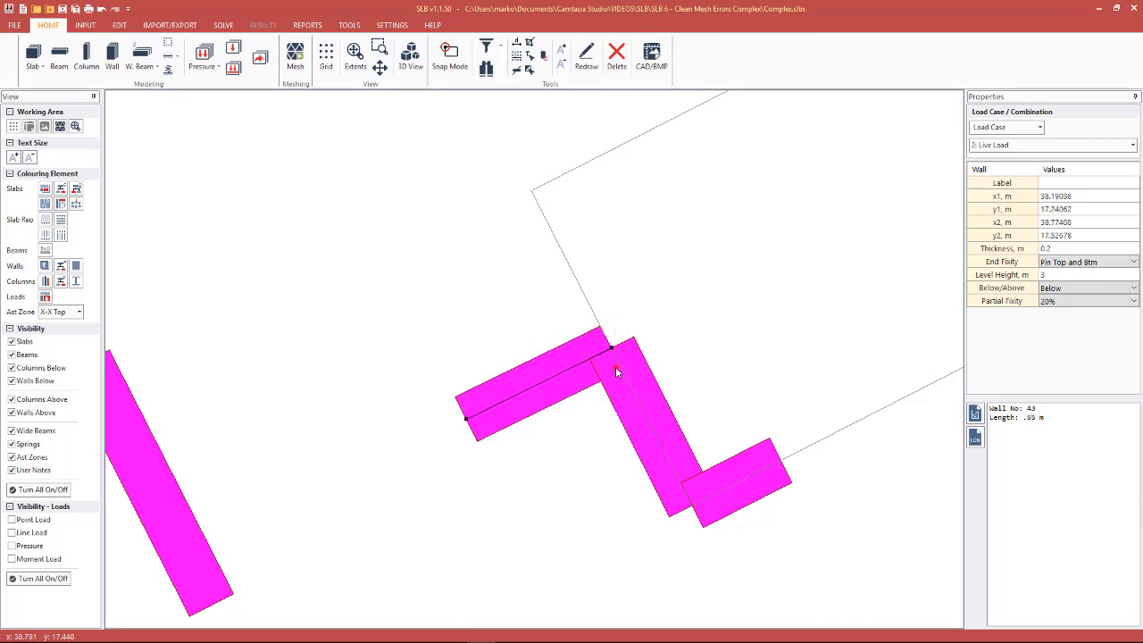
Step: Check that both wall ends meet at the junction, and undo the wall end move
left_click(615, 367)
left_click(570, 362)
left_click(615, 367)
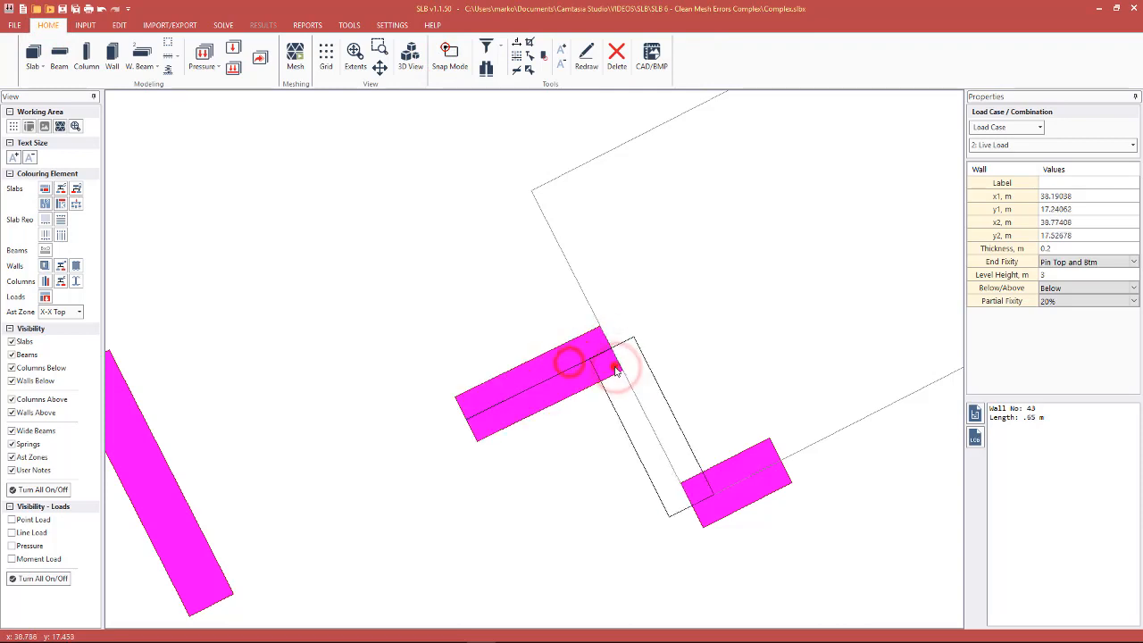
left_click(685, 316)
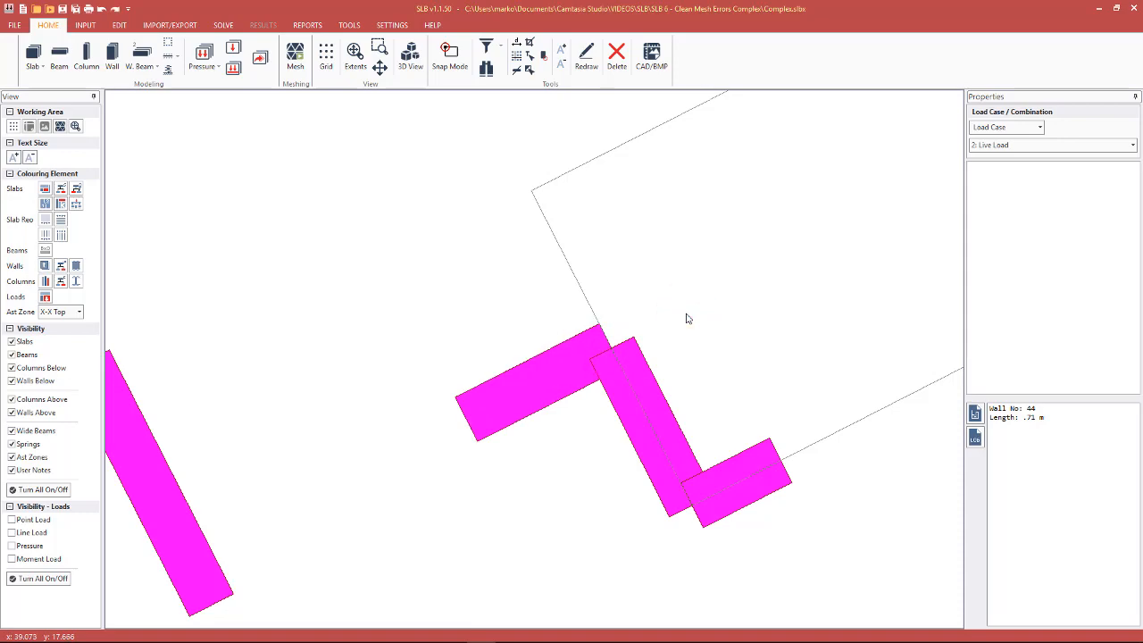
Step: Run the end-to-end wall gap fix on all walls of the current level
scroll(686, 315, "down", 8)
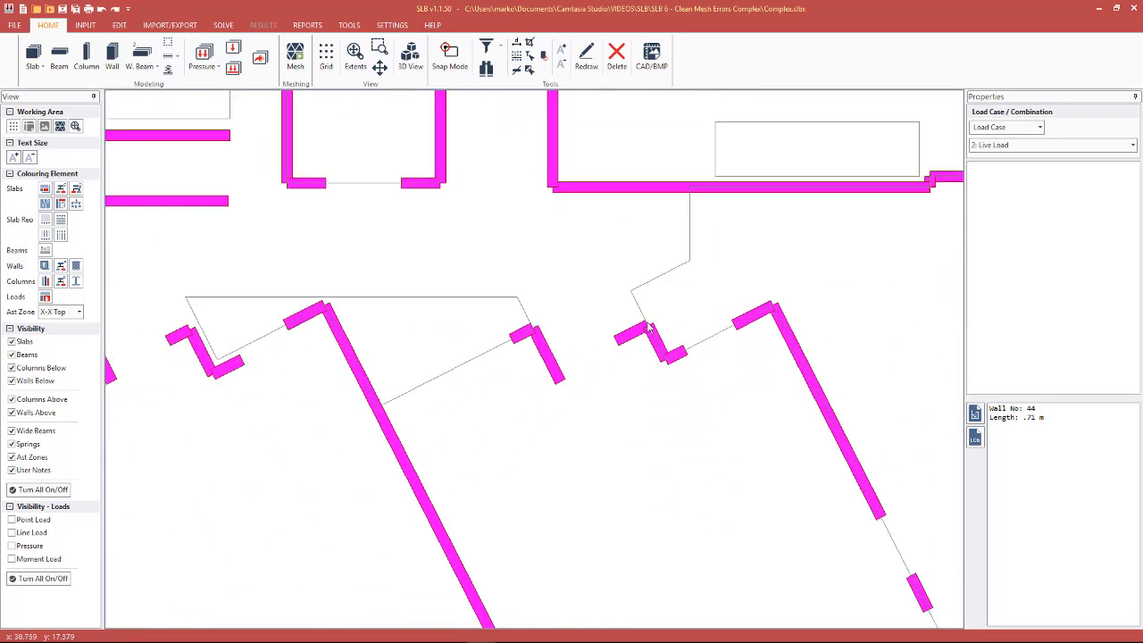
scroll(678, 293, "down", 2)
scroll(737, 306, "down", 1)
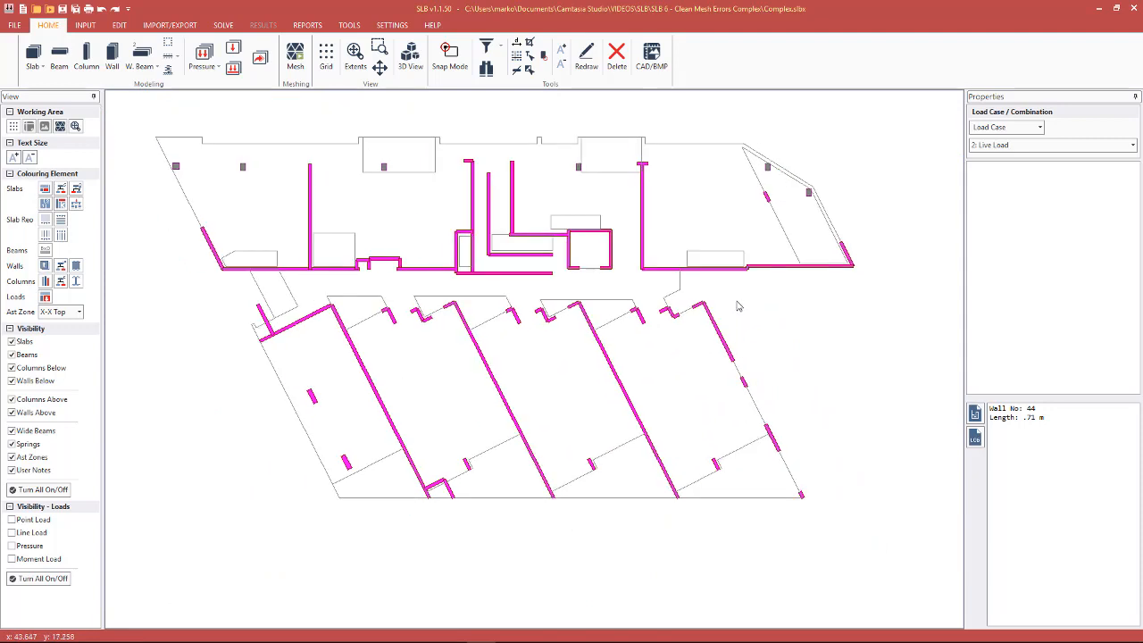
left_click(710, 296)
left_click(342, 27)
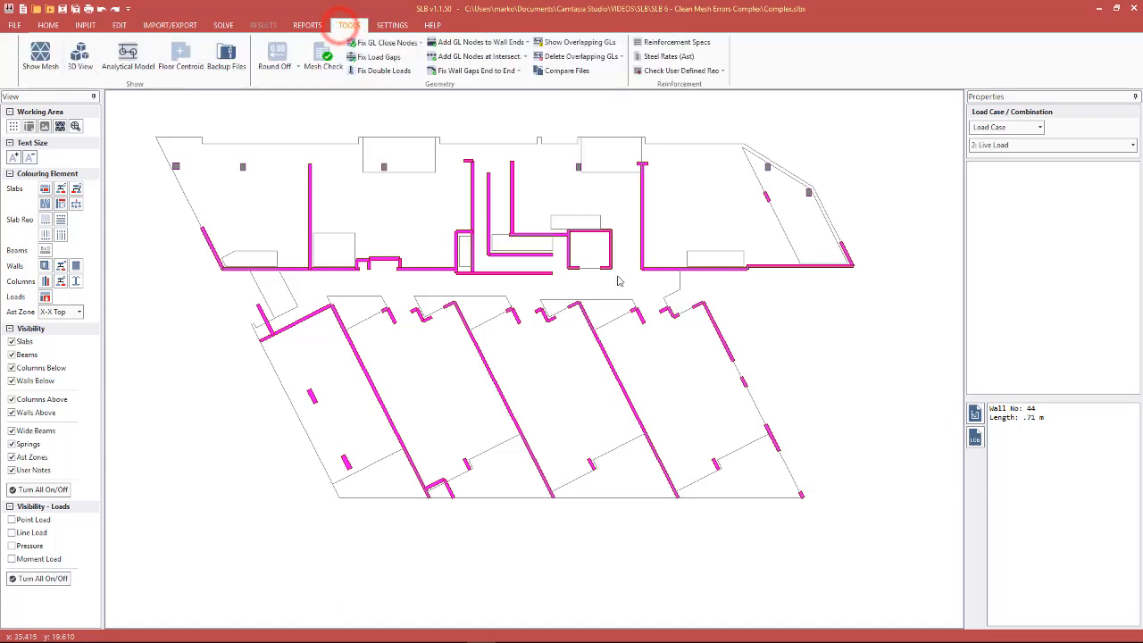
left_click(498, 75)
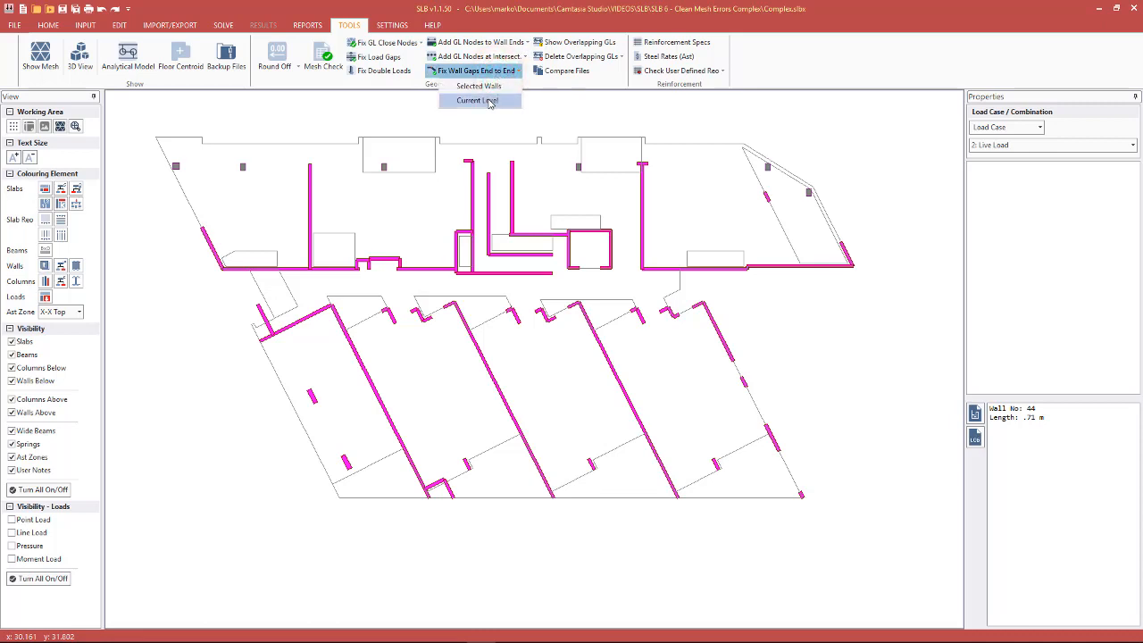
left_click(489, 101)
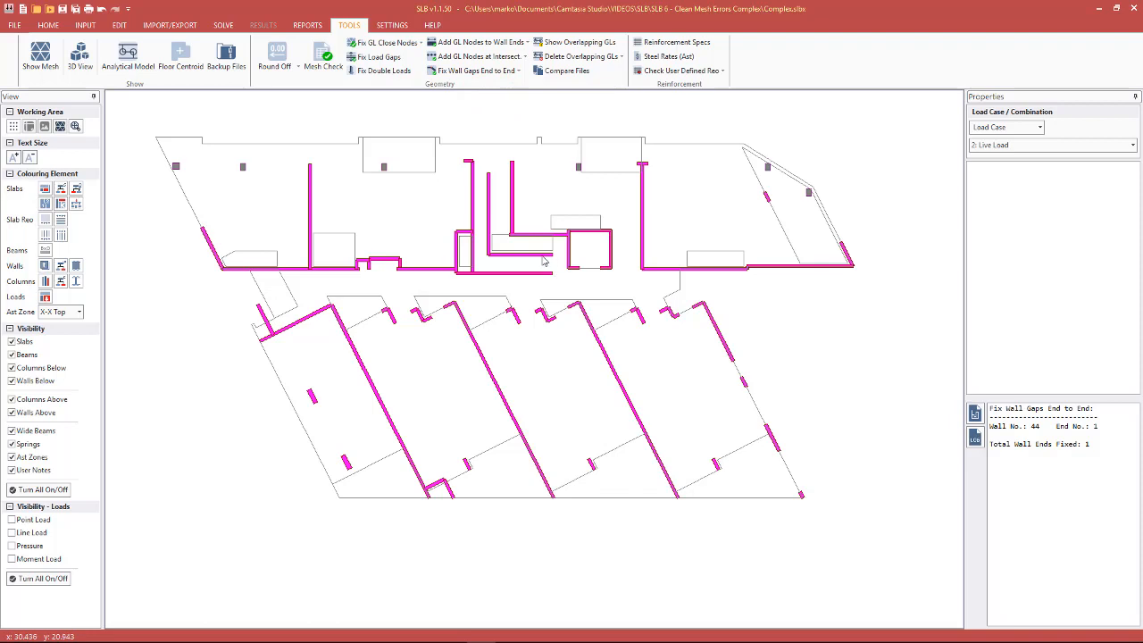
left_click(1043, 429)
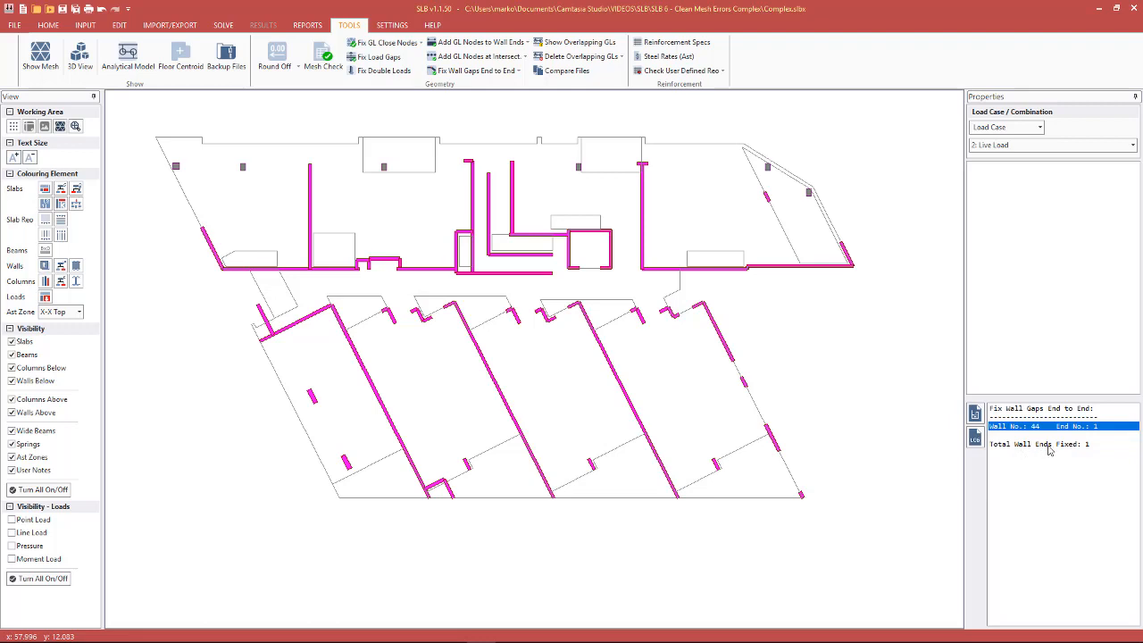
Step: Find wall number 44 on the plan
left_click(890, 349)
left_click(821, 325)
key("ctrl+f")
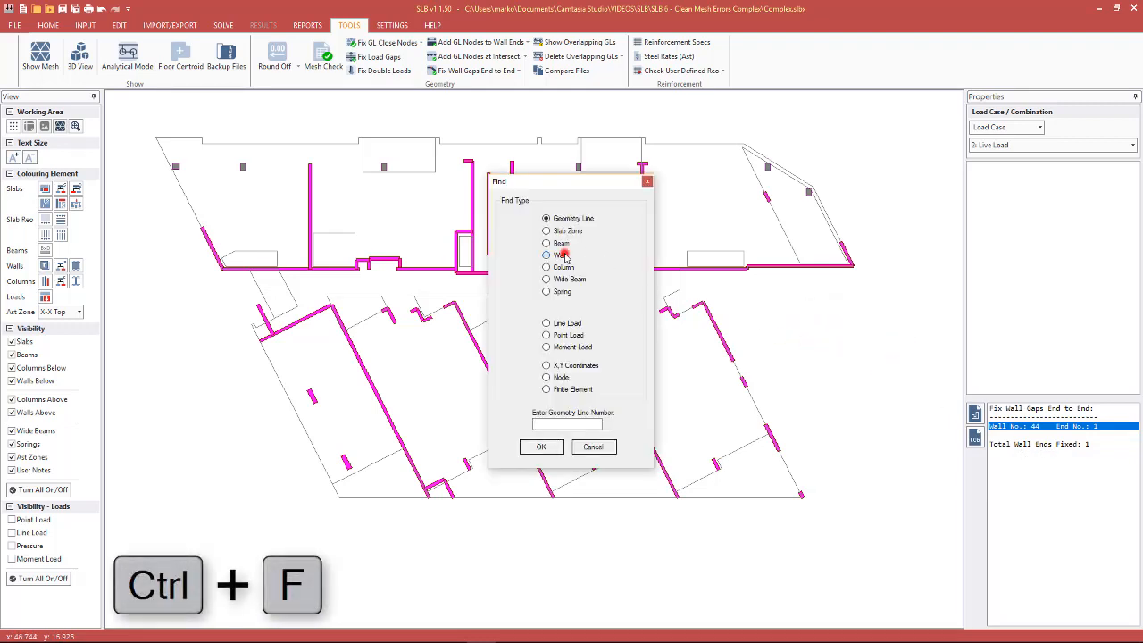
left_click(561, 255)
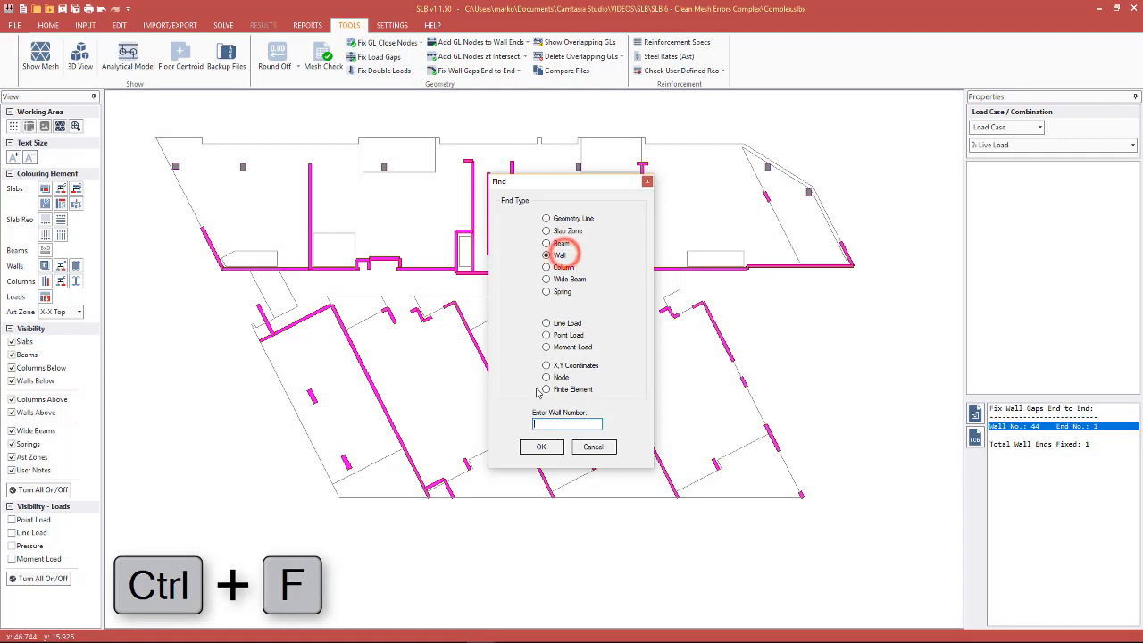
type("44")
left_click(543, 445)
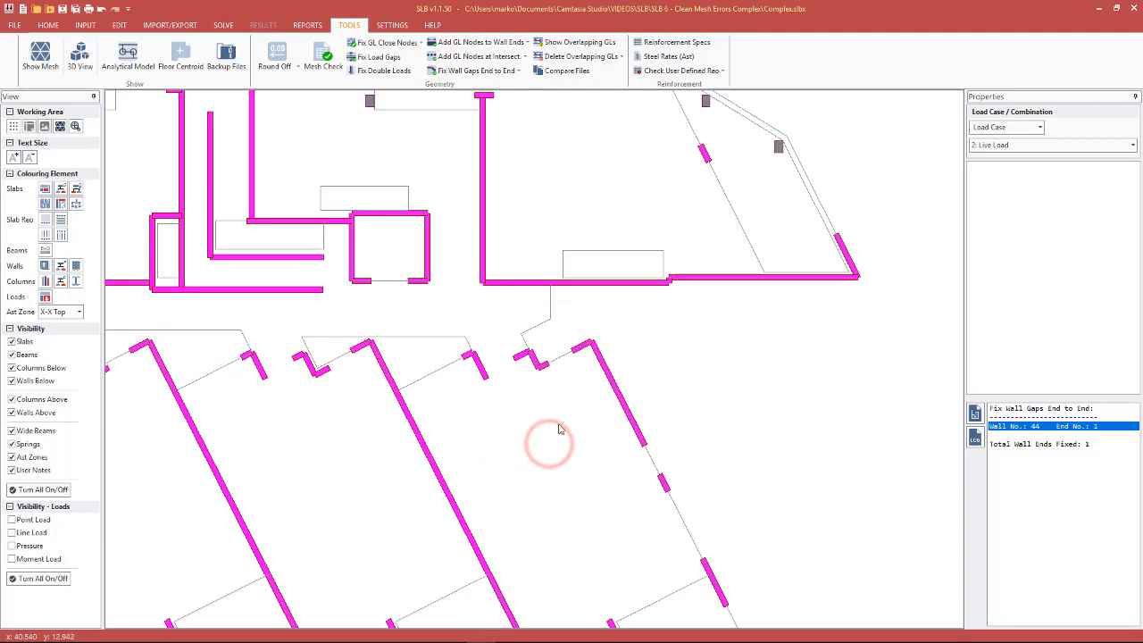
Step: Select the found wall and check whether its upper end meets the adjoining short wall
scroll(536, 375, "up", 6)
left_click(541, 349)
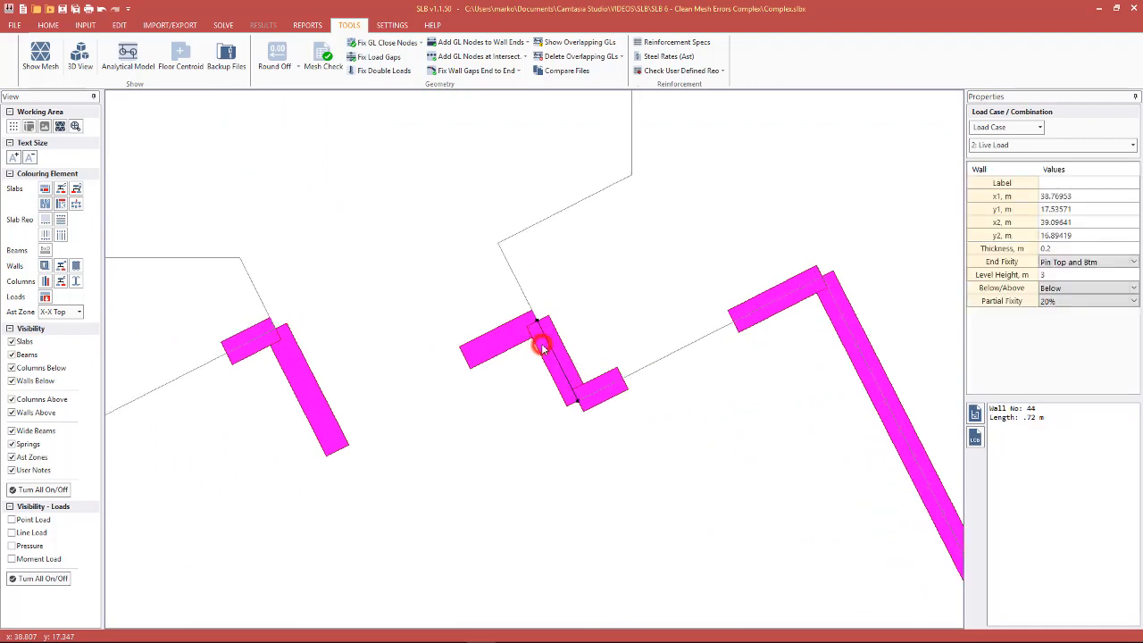
scroll(542, 349, "up", 2)
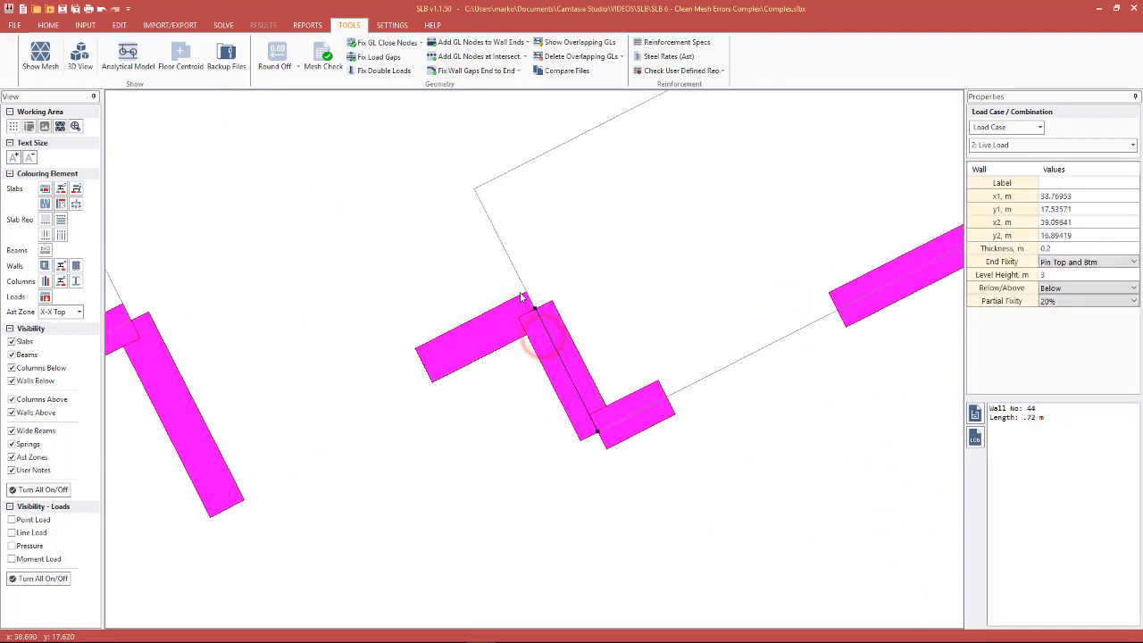
left_click(539, 343)
scroll(536, 307, "down", 6)
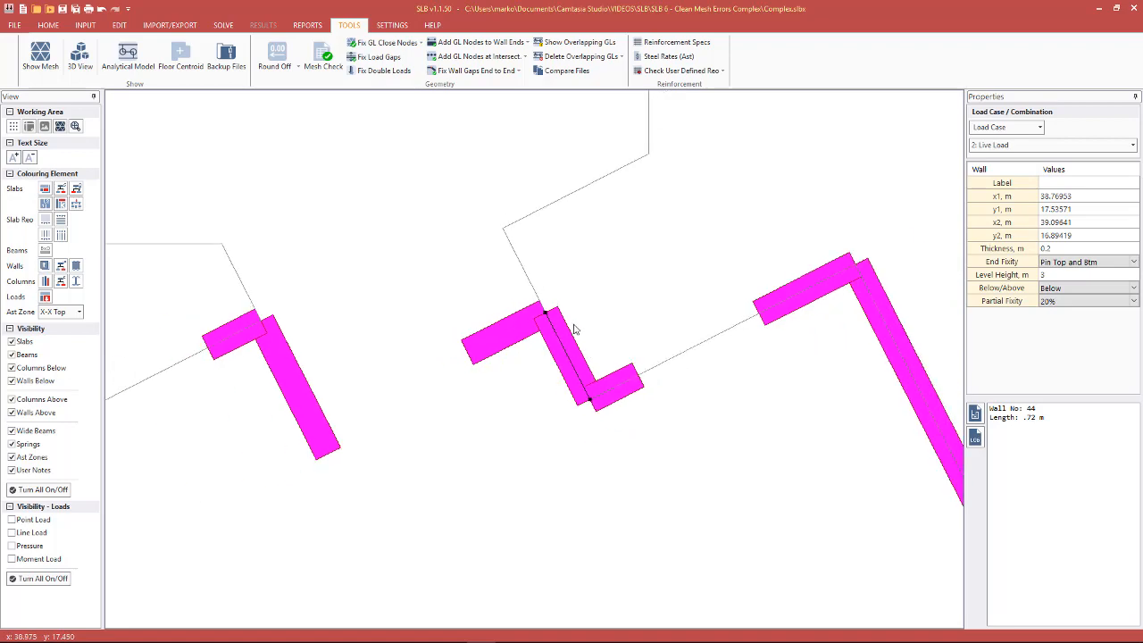
left_click(799, 323)
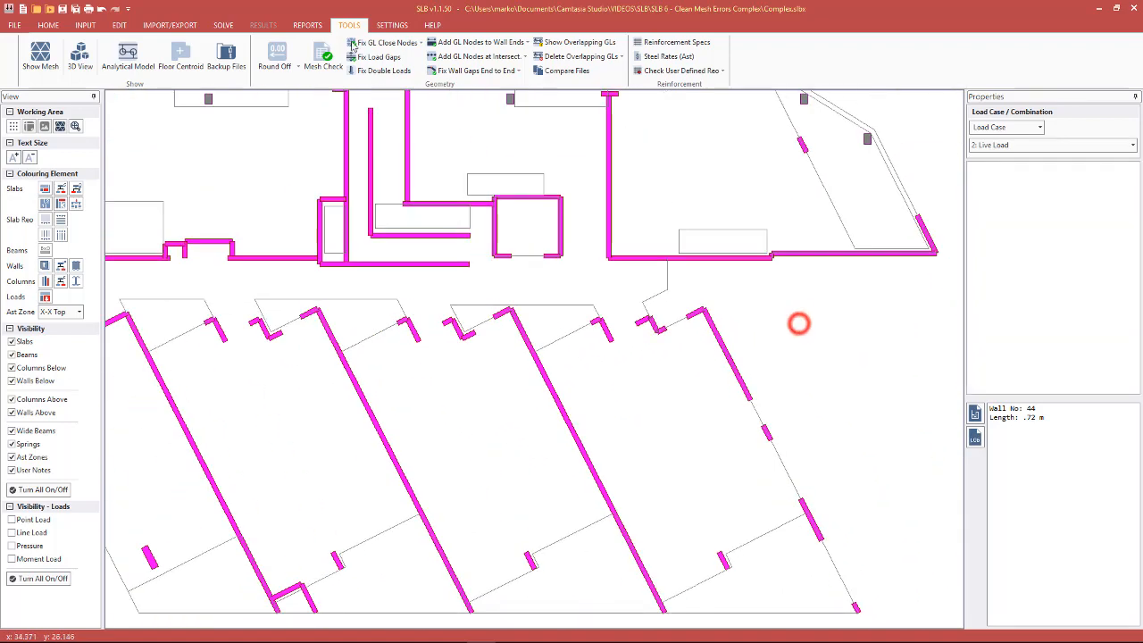
Step: Compare the nodes of the outer slab outline with the wall ends along the sloping right-hand edge
scroll(799, 324, "down", 3)
scroll(776, 389, "up", 1)
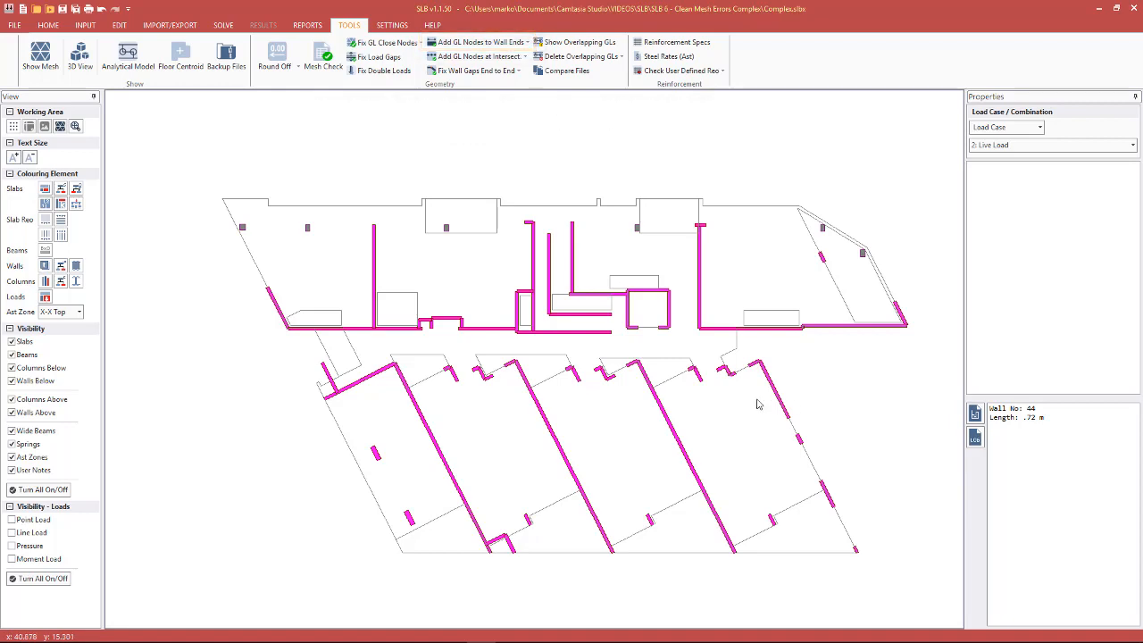
left_click(790, 420)
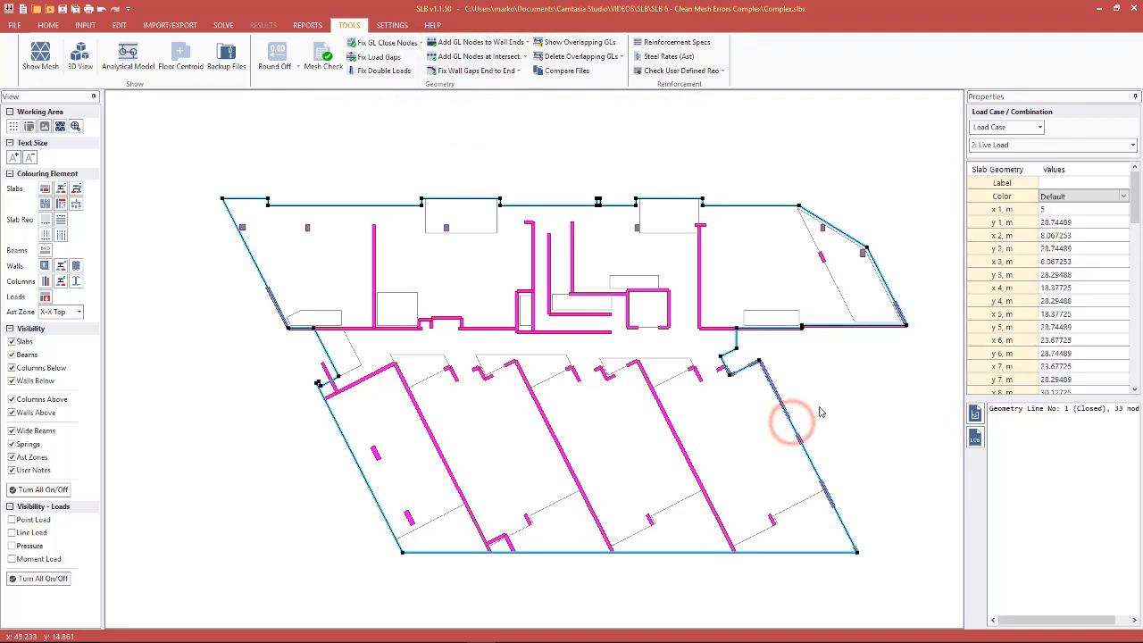
scroll(819, 411, "up", 5)
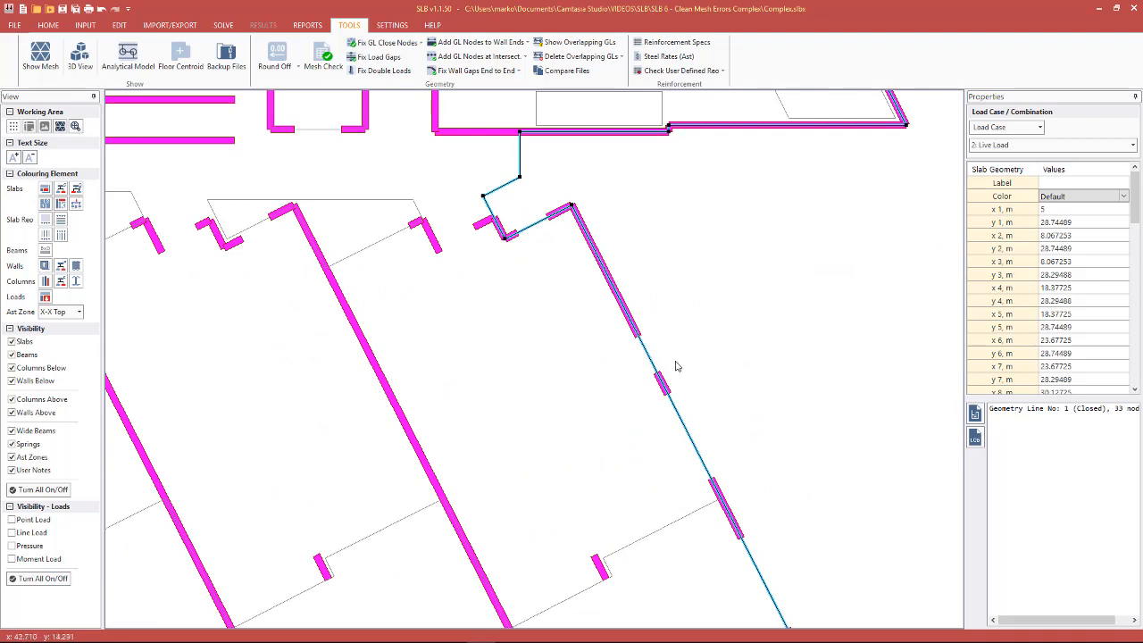
middle_click_drag(811, 433, 748, 367)
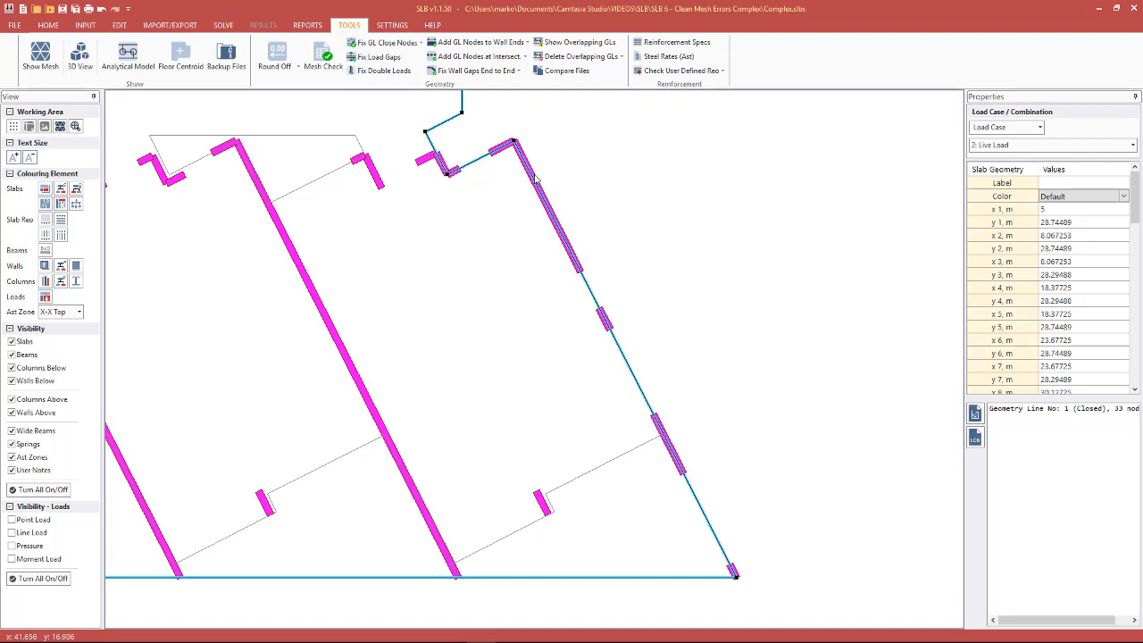
left_click(605, 198)
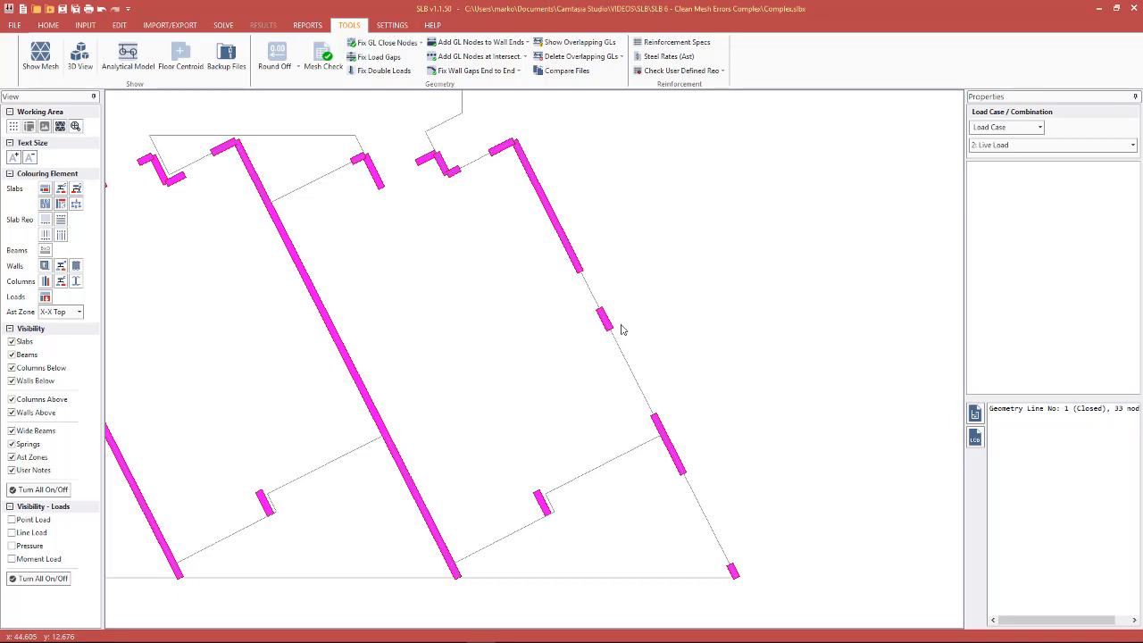
left_click(579, 266)
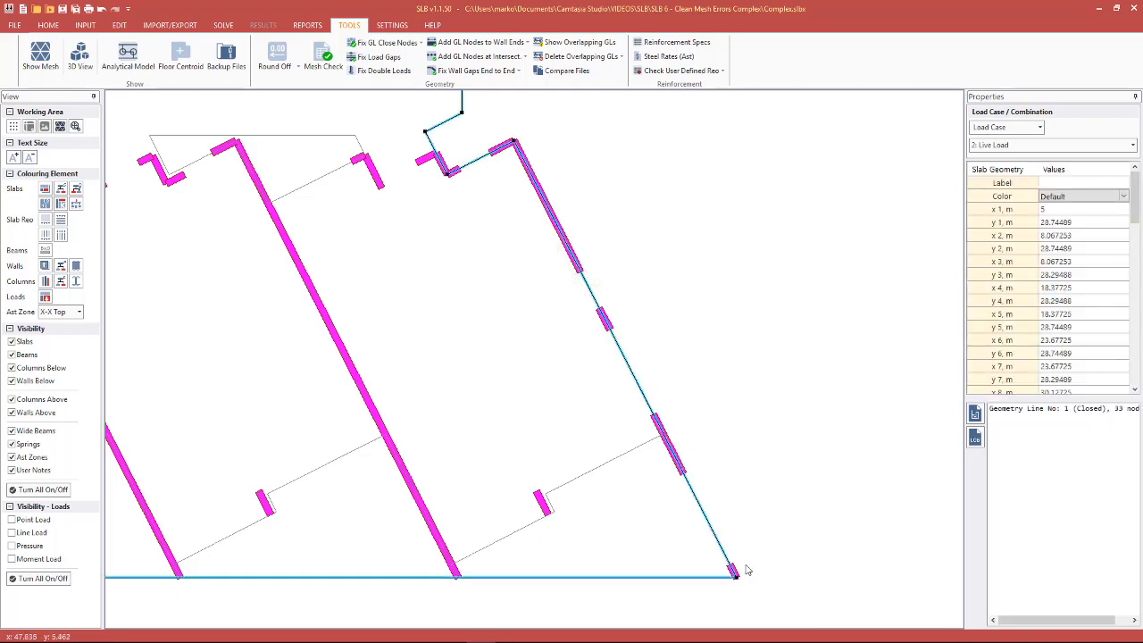
left_click(576, 268)
left_click(605, 317)
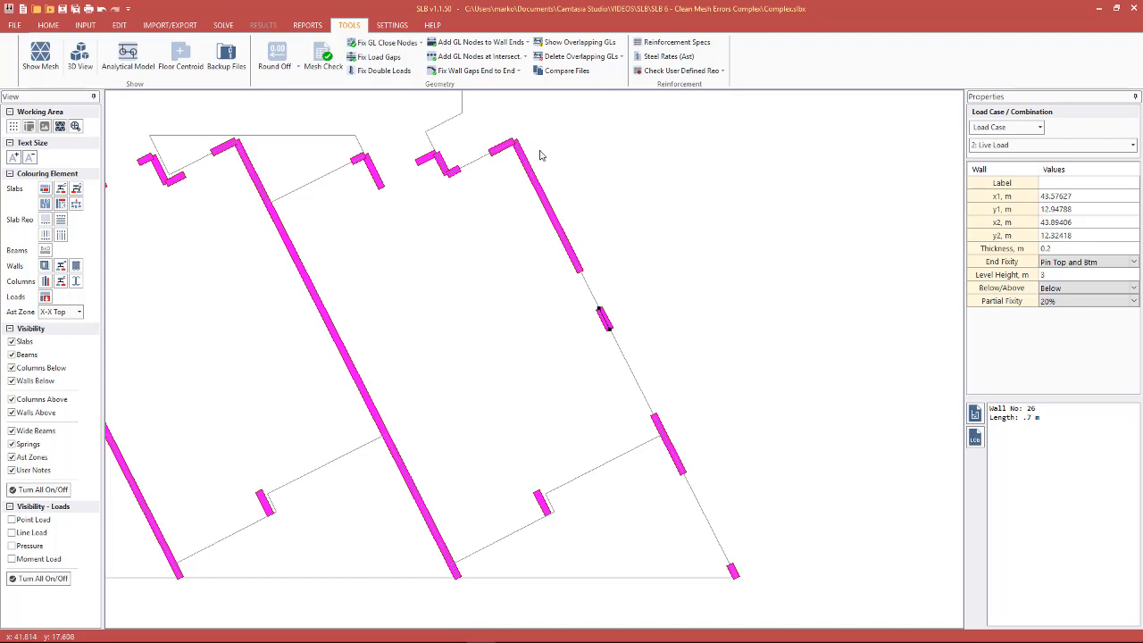
left_click(628, 200)
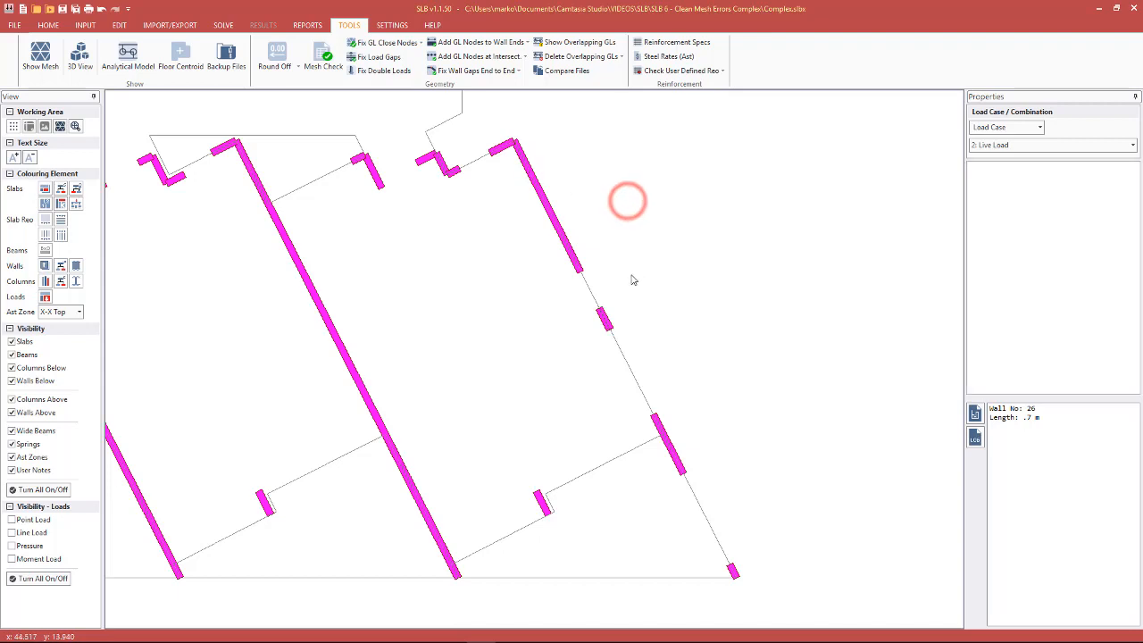
left_click(537, 188)
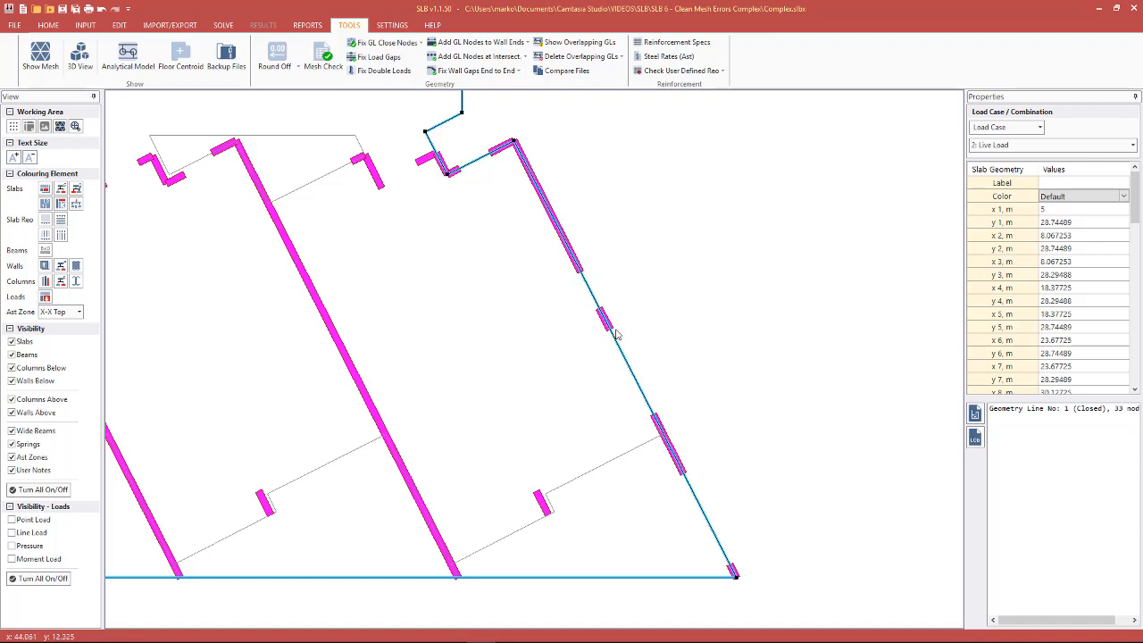
left_click(595, 271)
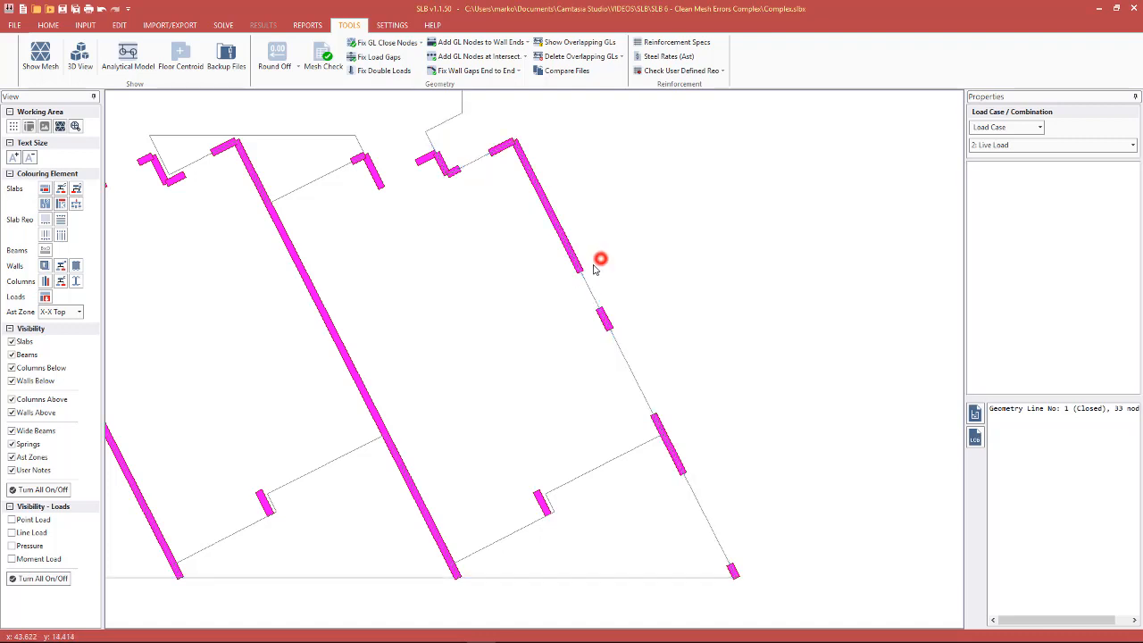
Step: Insert a node on the slab outline at the upper end of the small wall in the lower-right corner
left_click(722, 551)
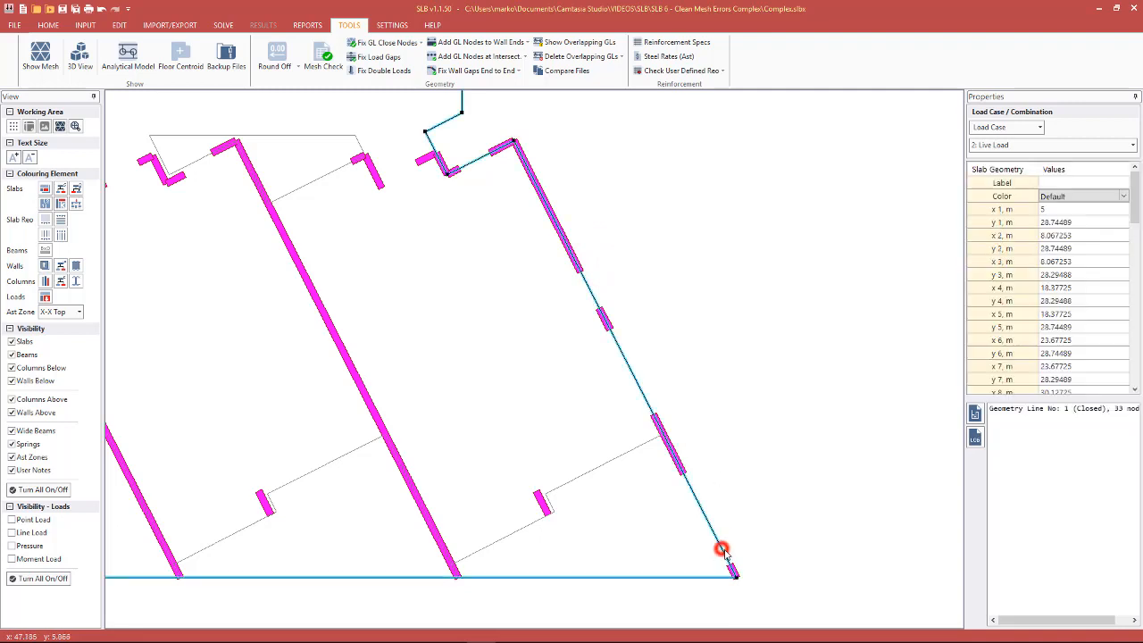
scroll(728, 571, "up", 5)
scroll(733, 581, "up", 3)
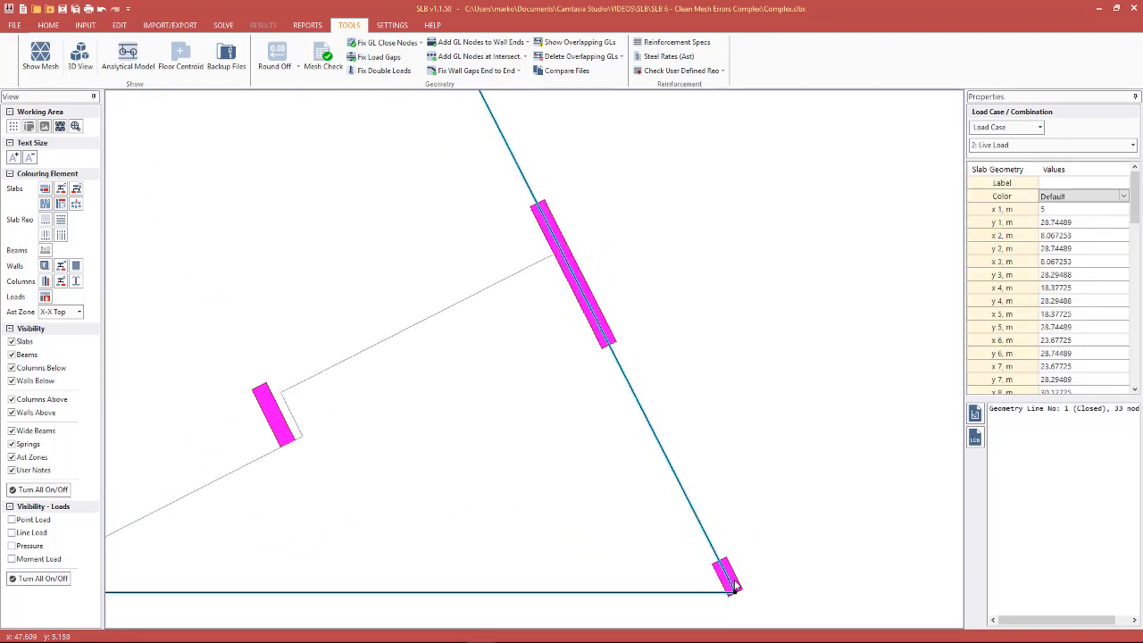
right_click(714, 561)
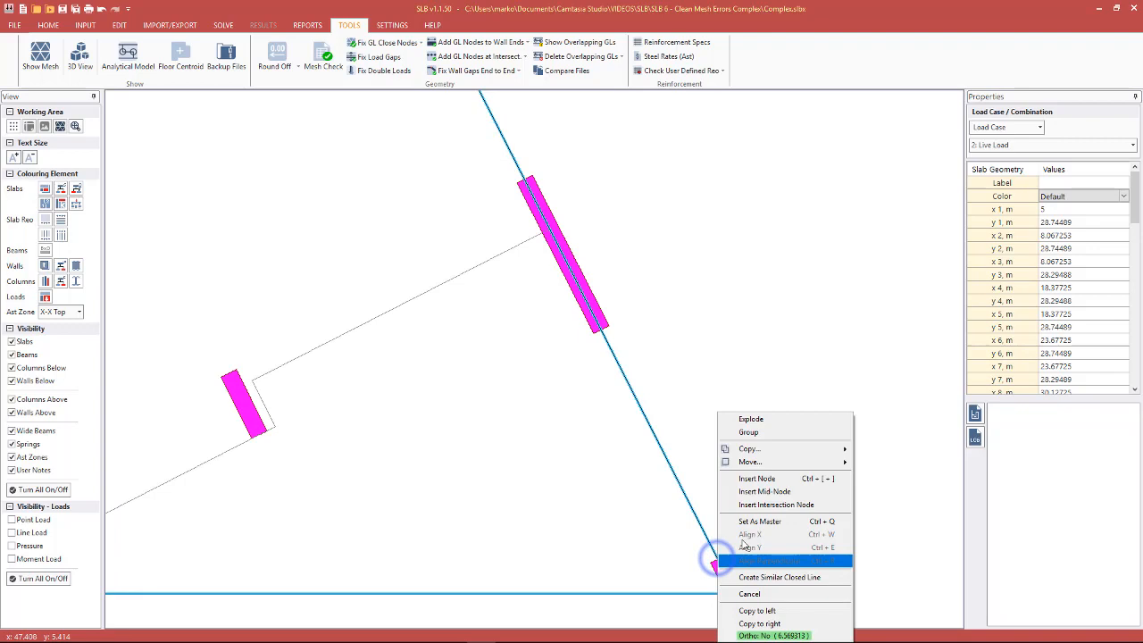
left_click(750, 482)
left_click_drag(717, 557, 734, 561)
left_click(754, 546)
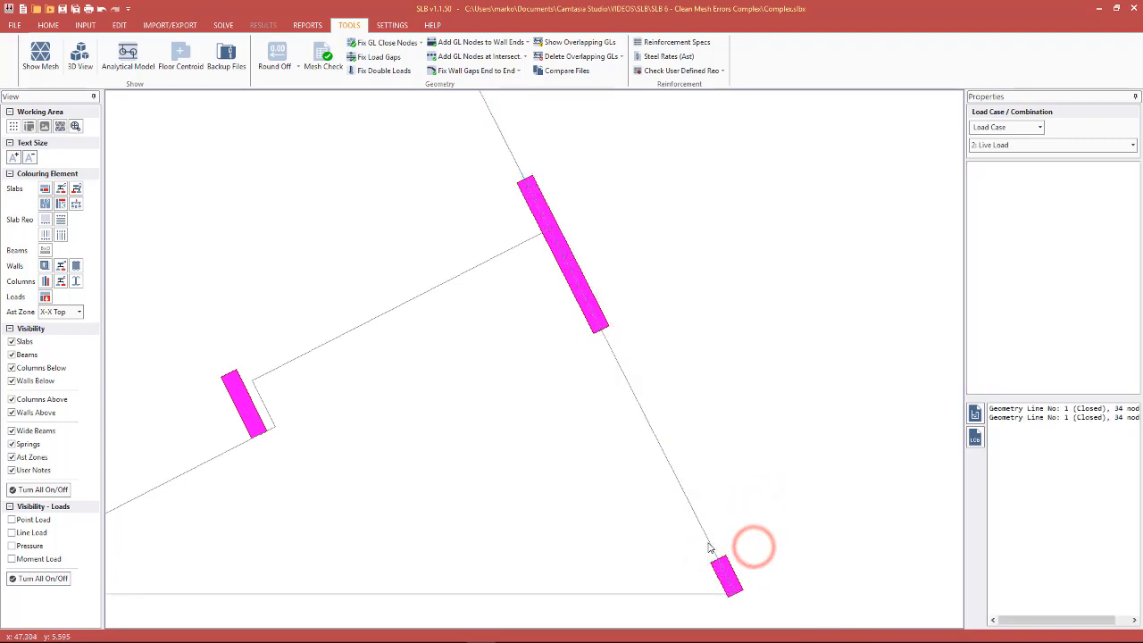
Step: Check the inserted corner node on the slab outline and the remaining wall ends along that edge
left_click(711, 547)
scroll(820, 521, "down", 1)
scroll(820, 521, "down", 1)
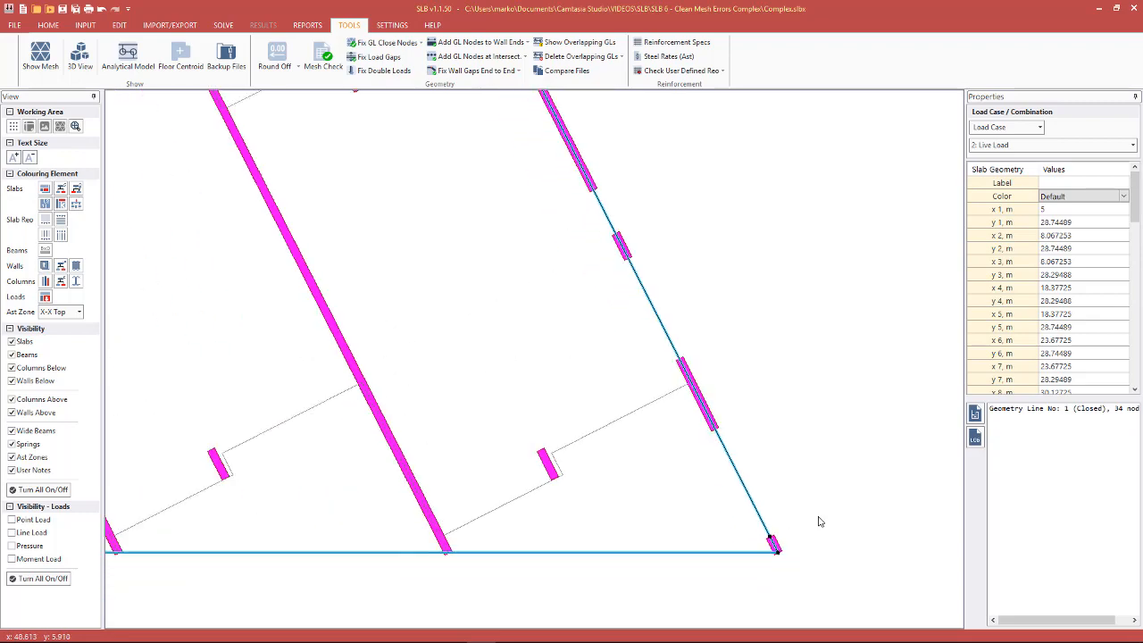
scroll(847, 501, "down", 1)
scroll(848, 501, "down", 1)
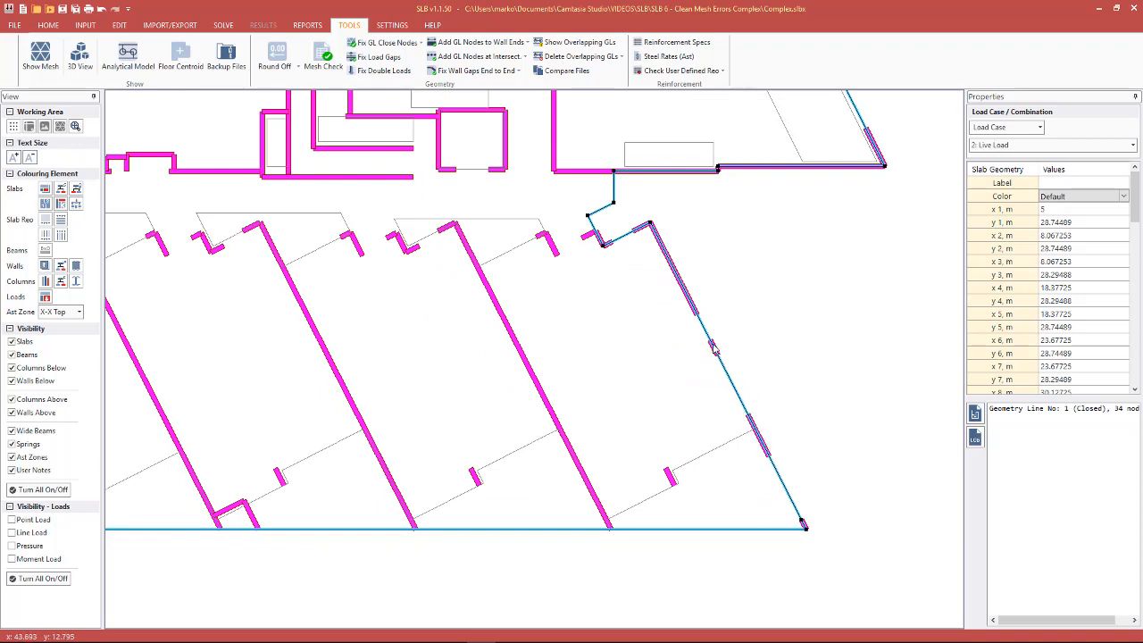
left_click(765, 366)
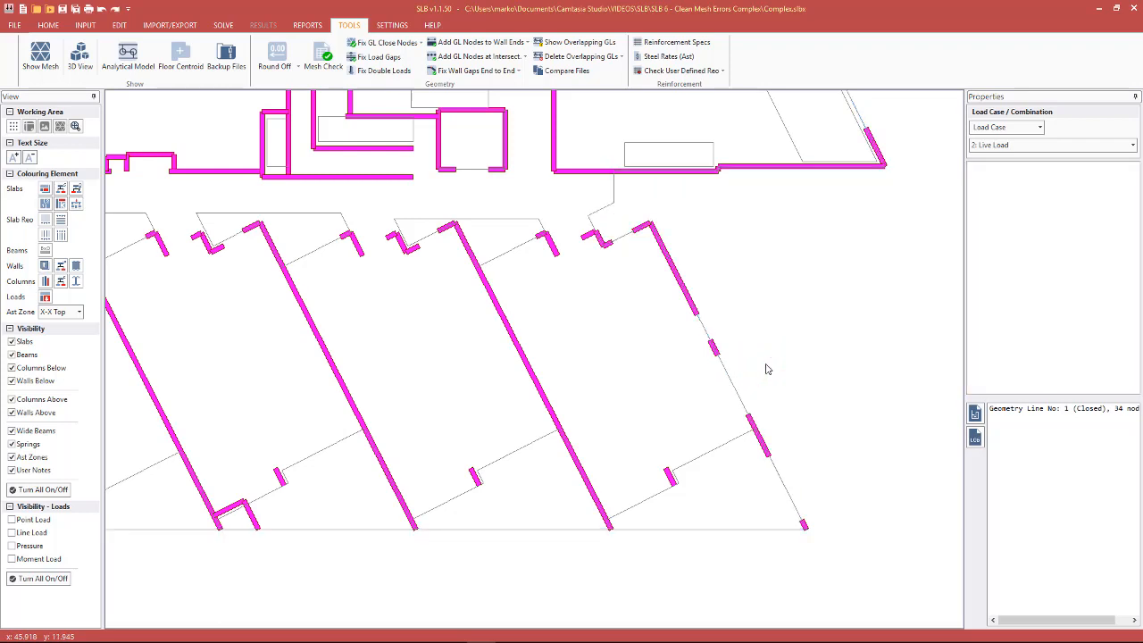
left_click(748, 280)
Step: Add geometry line nodes at all wall ends on the current level
middle_click(547, 218)
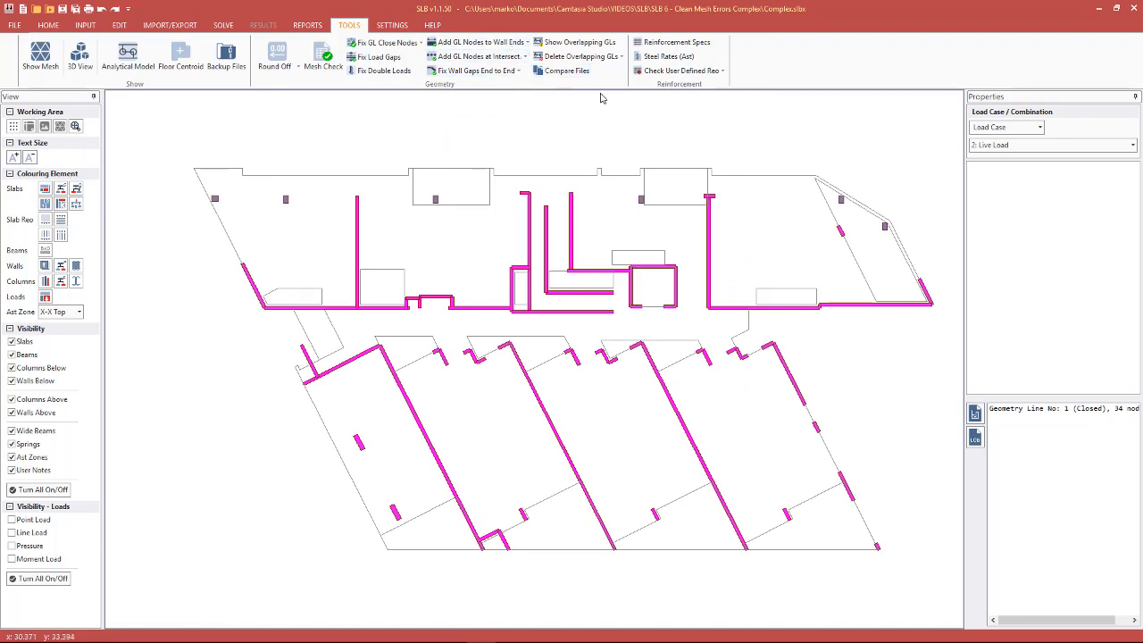
left_click(525, 45)
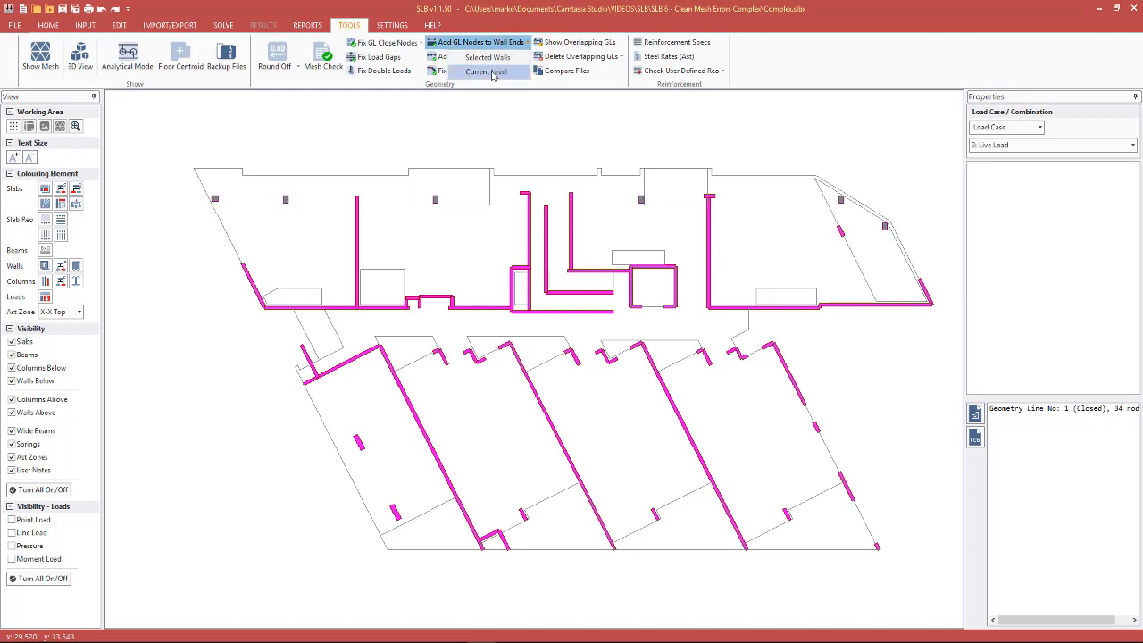
left_click(491, 72)
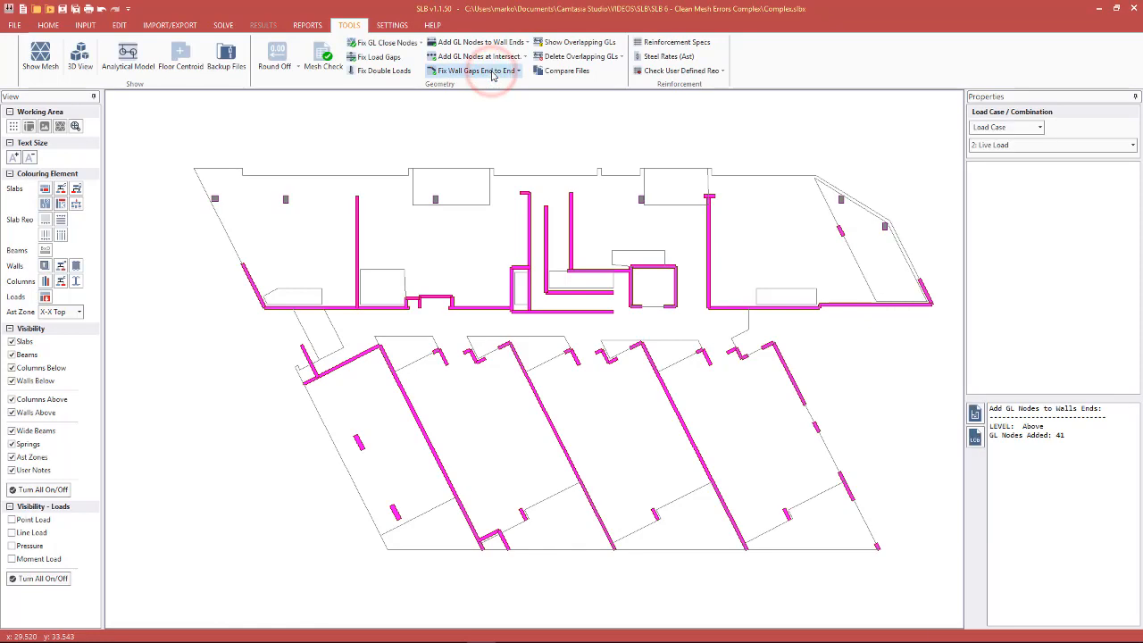
left_click(1014, 436)
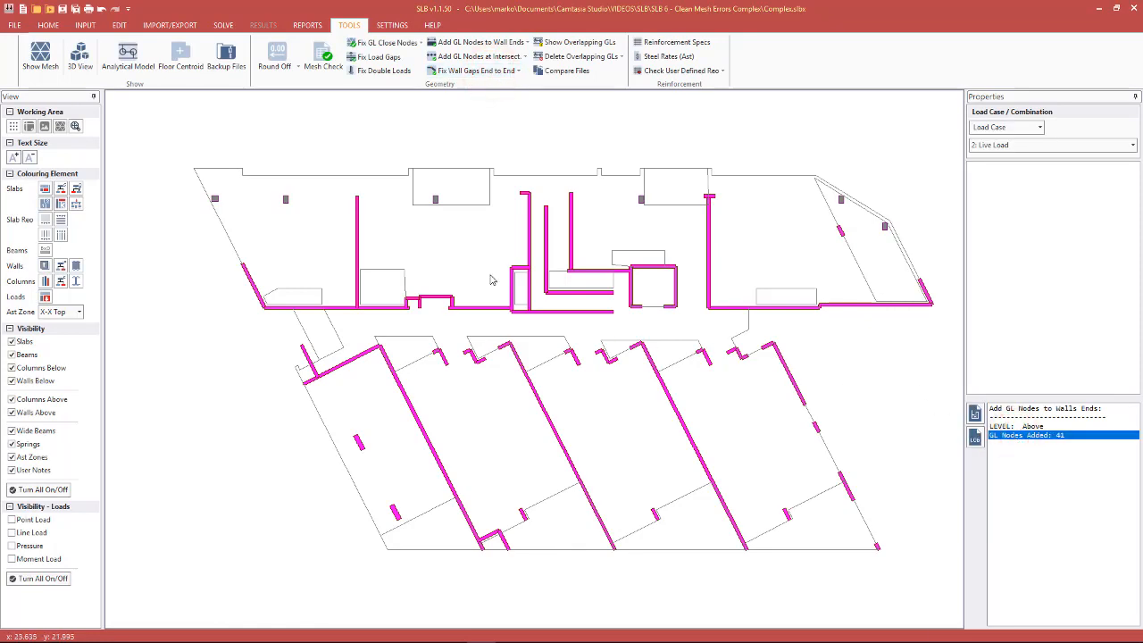
Step: Examine the slab outline's nodes at the wall ends along the sloping right-hand edge of the plan
mouse_move(893, 426)
middle_mouse_down()
mouse_move(765, 349)
mouse_move(685, 348)
middle_mouse_up()
scroll(685, 348, "up", 5)
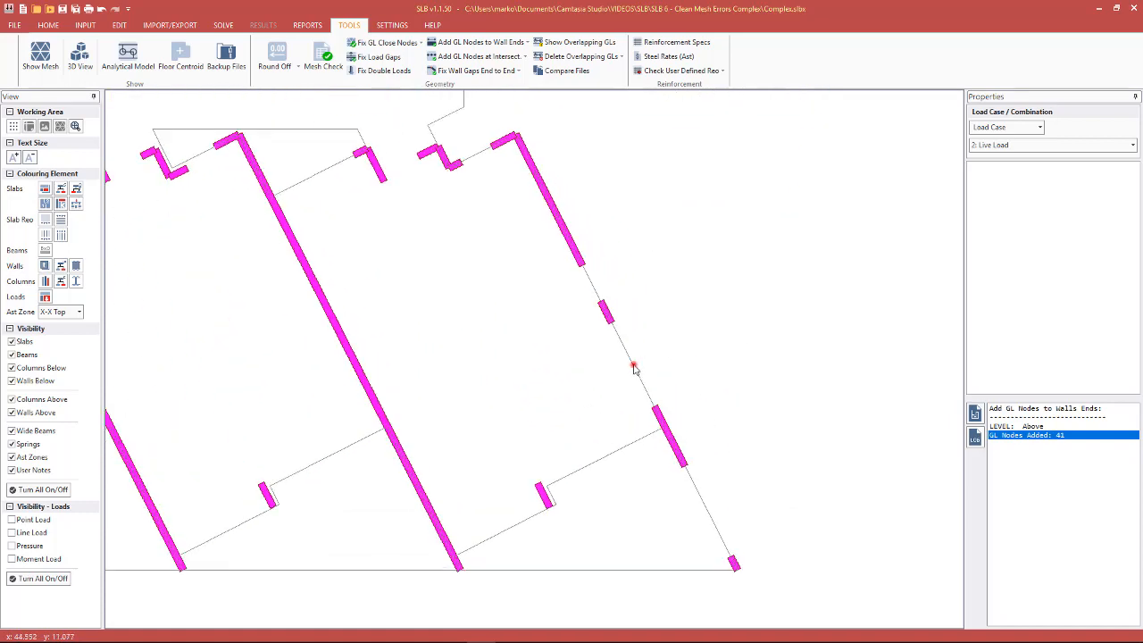
left_click(633, 369)
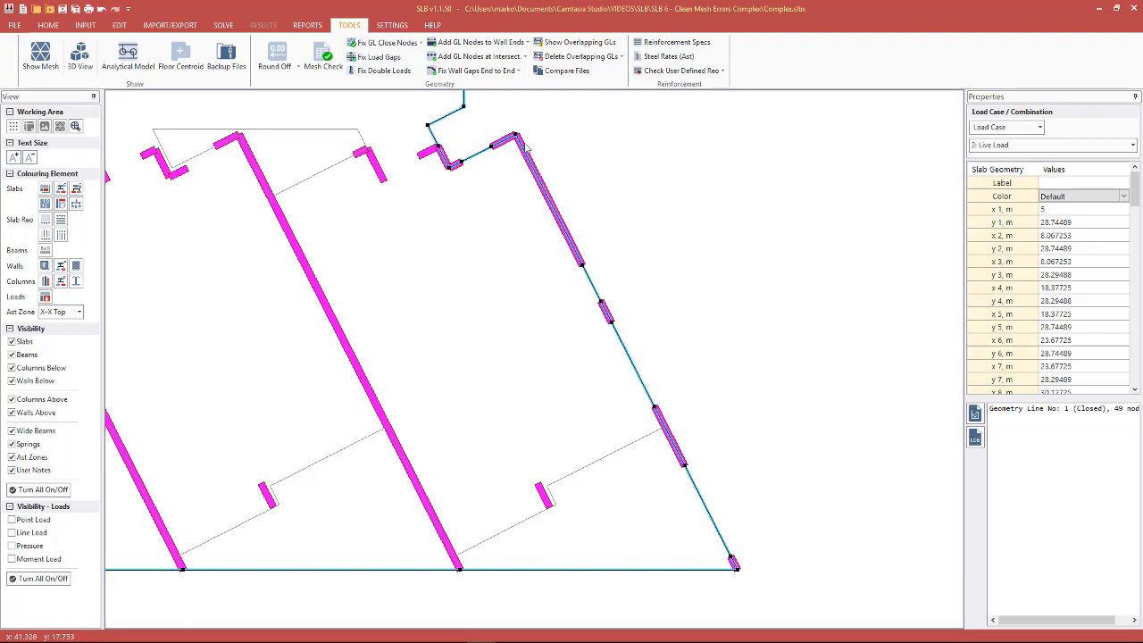
scroll(581, 263, "up", 2)
left_click(582, 264)
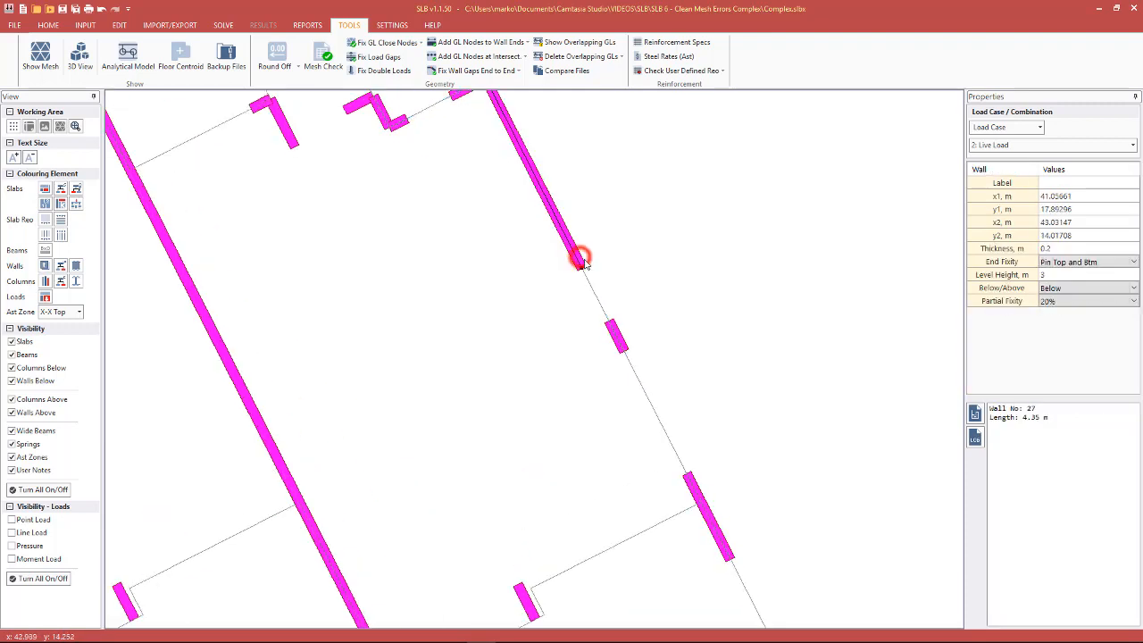
left_click(592, 288)
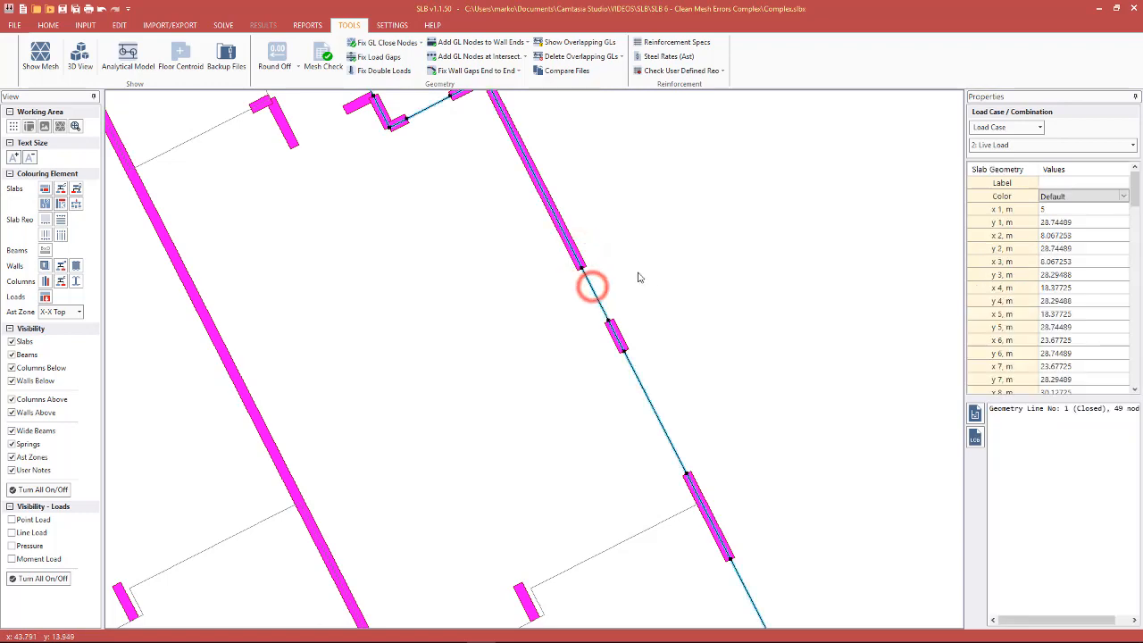
scroll(592, 289, "down", 3)
left_click(800, 292)
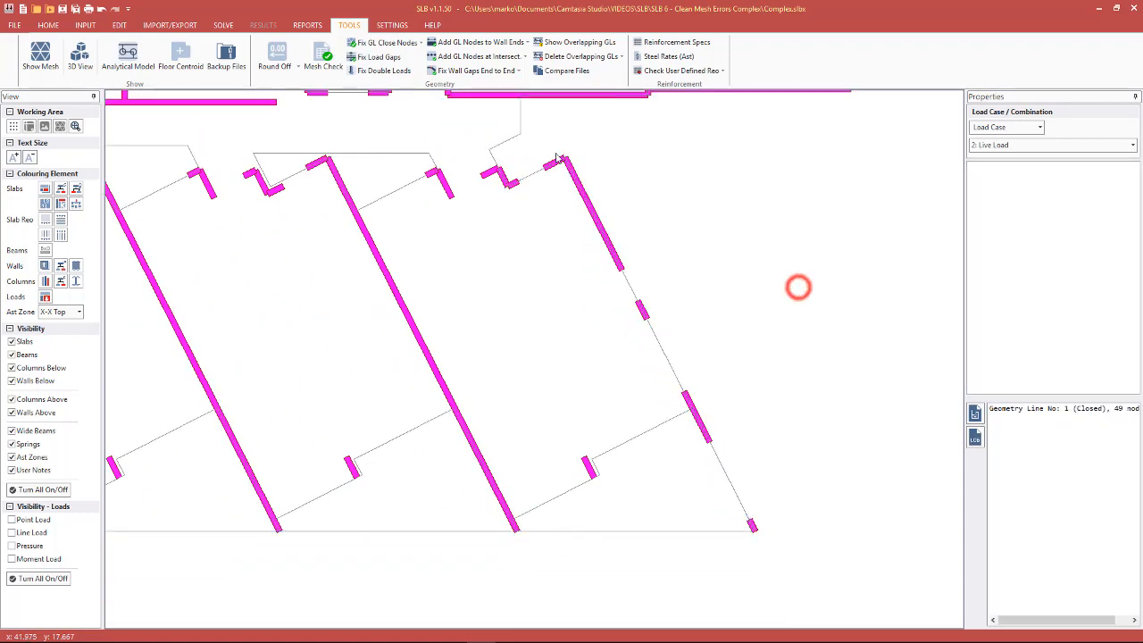
left_click(579, 159)
scroll(579, 161, "down", 3)
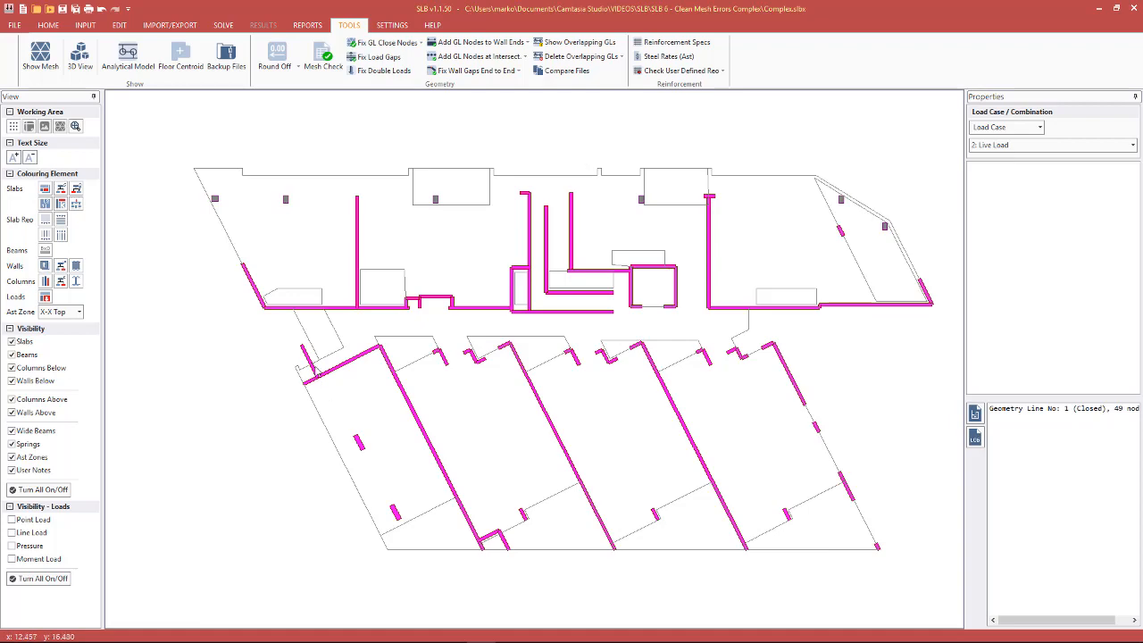
Step: Compare the slab outline's nodes with the end of the inner geometry line that meets it near the lower-left corner
scroll(357, 569, "up", 1)
scroll(357, 568, "up", 3)
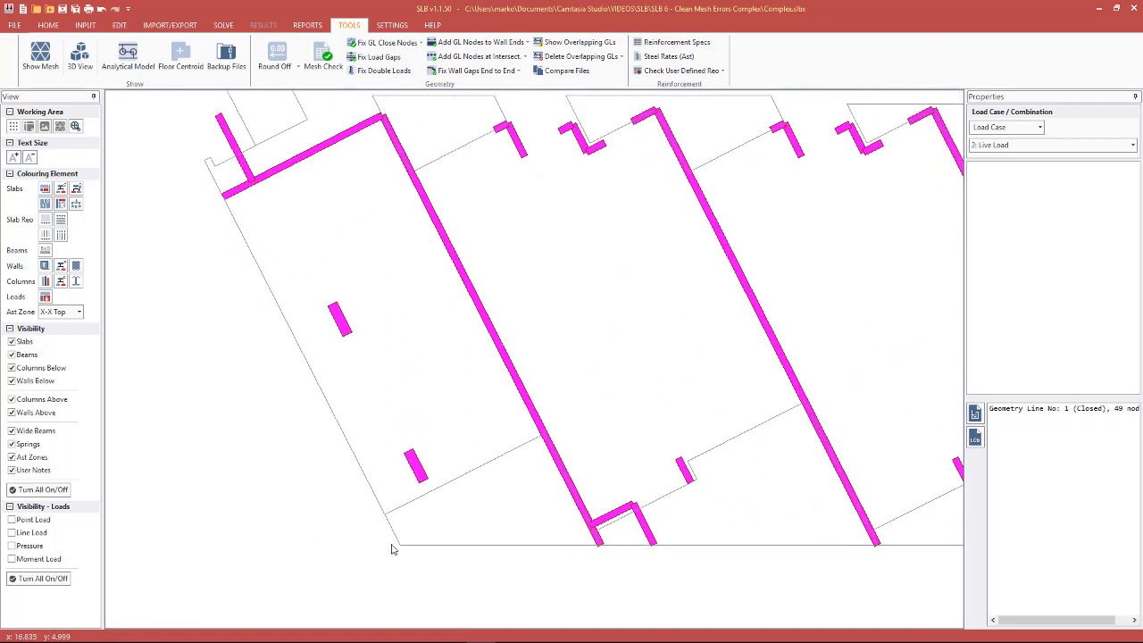
left_click(366, 479)
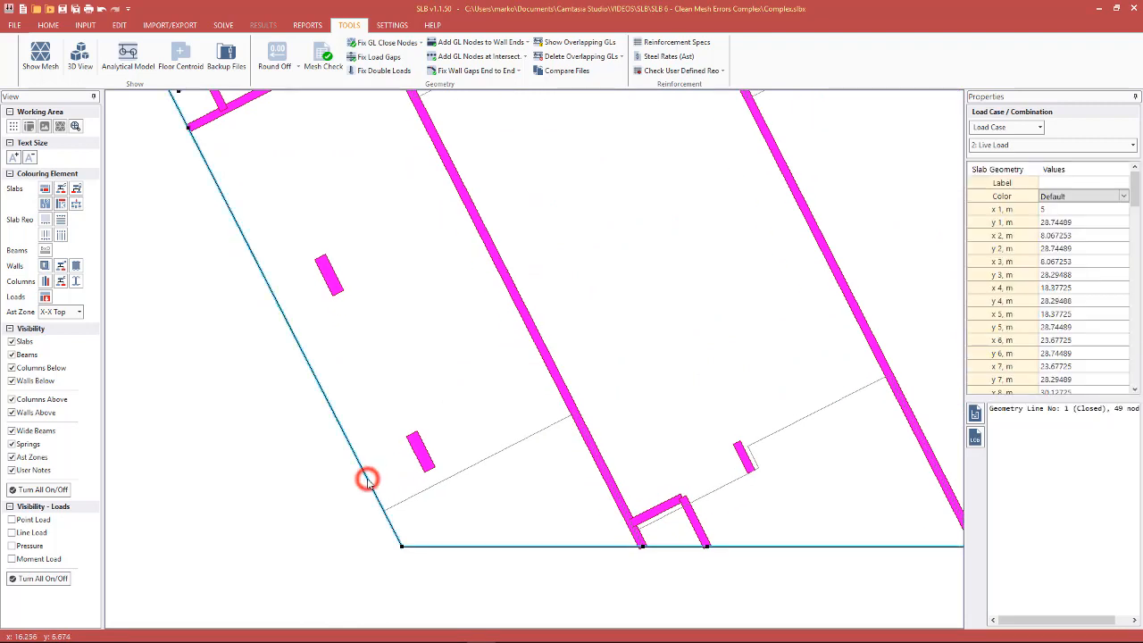
left_click(404, 499)
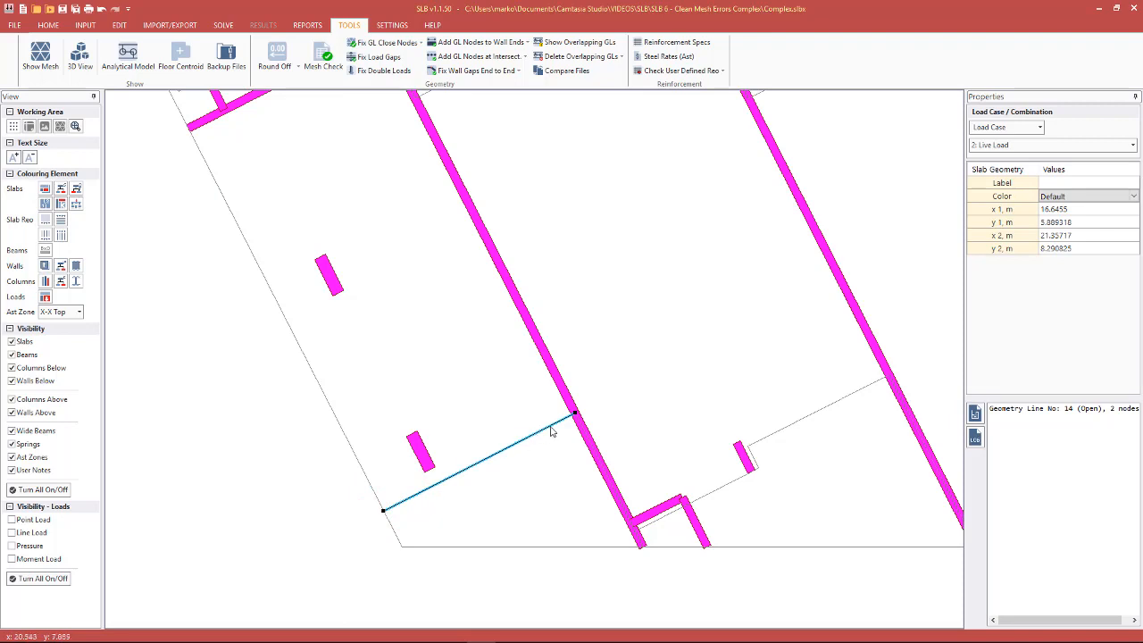
left_click(373, 491)
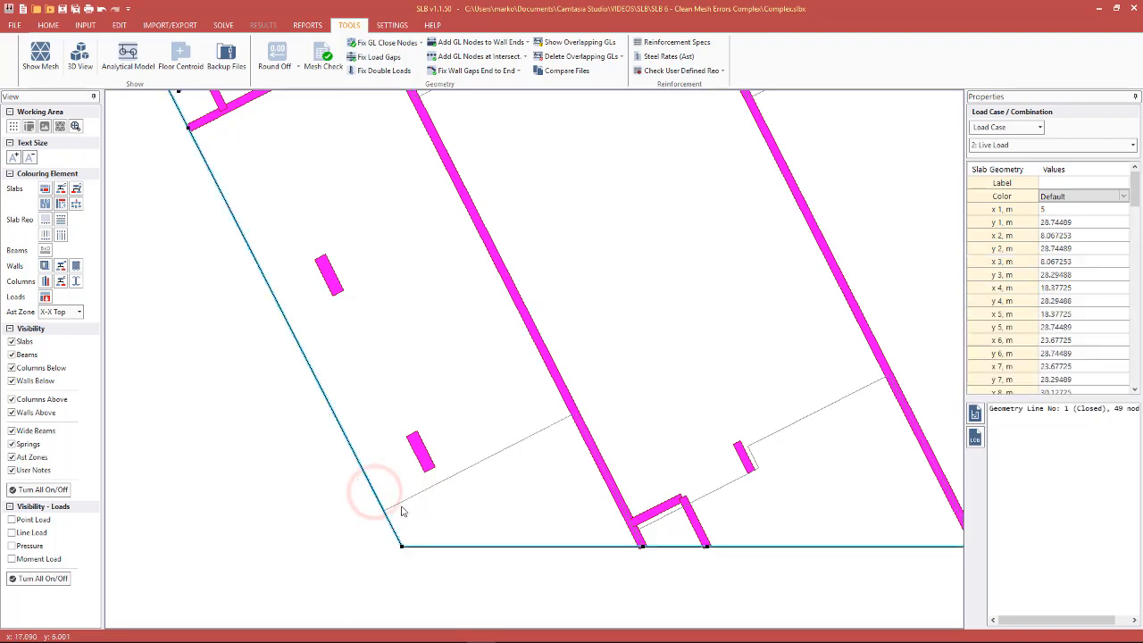
left_click(395, 508)
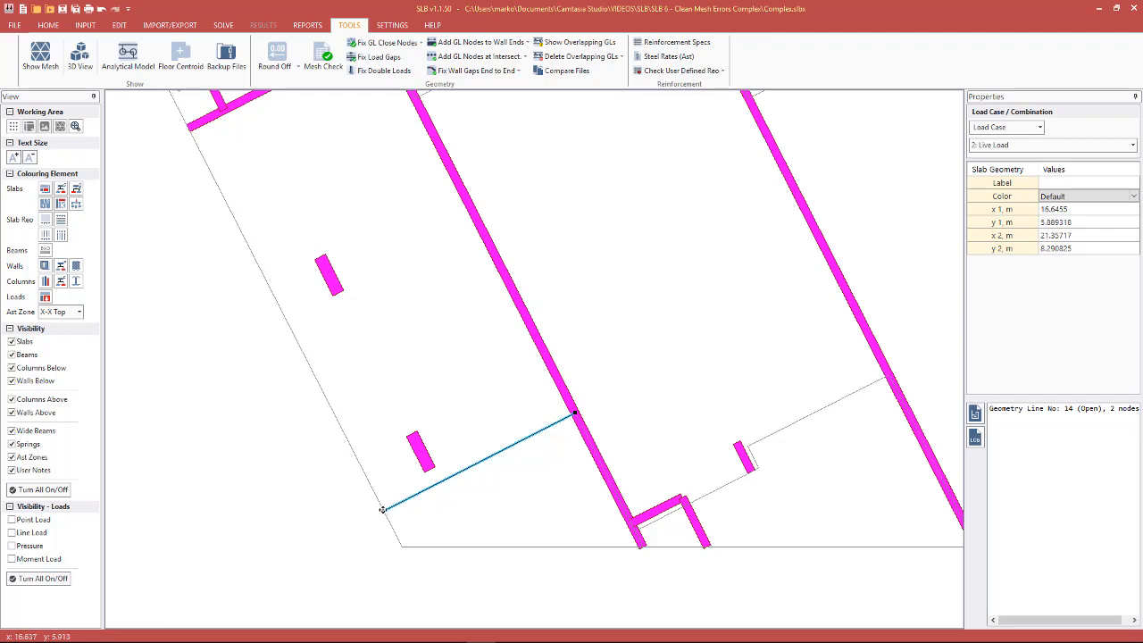
left_click(388, 482)
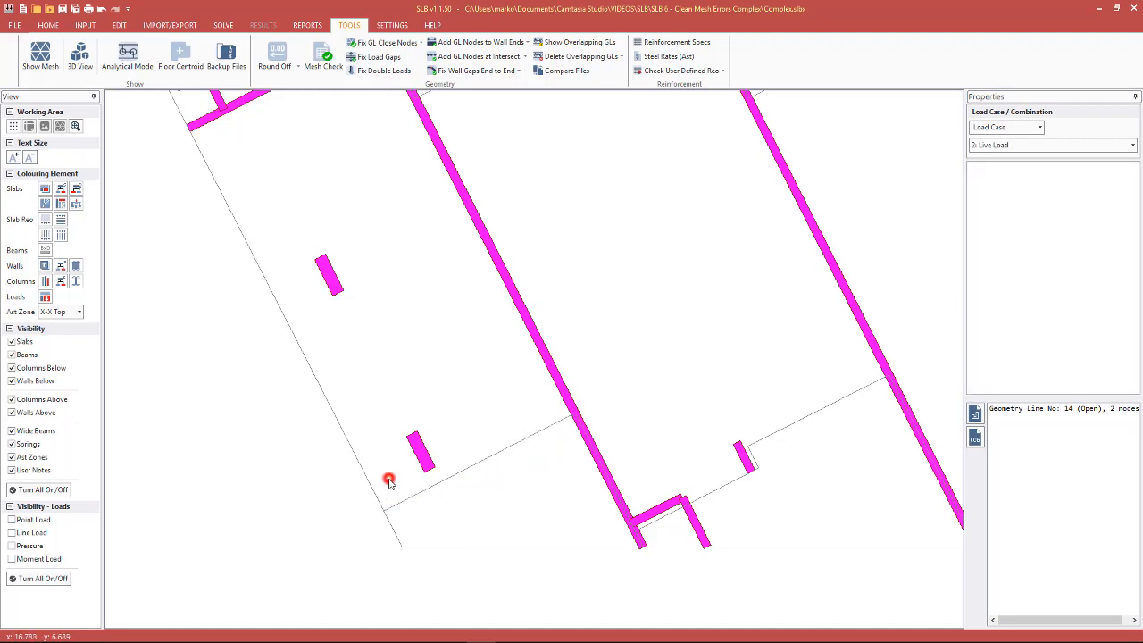
Step: Try inserting a node manually on the slab outline near its lower-left corner and moving it onto the inner geometry line's end
left_click(376, 496)
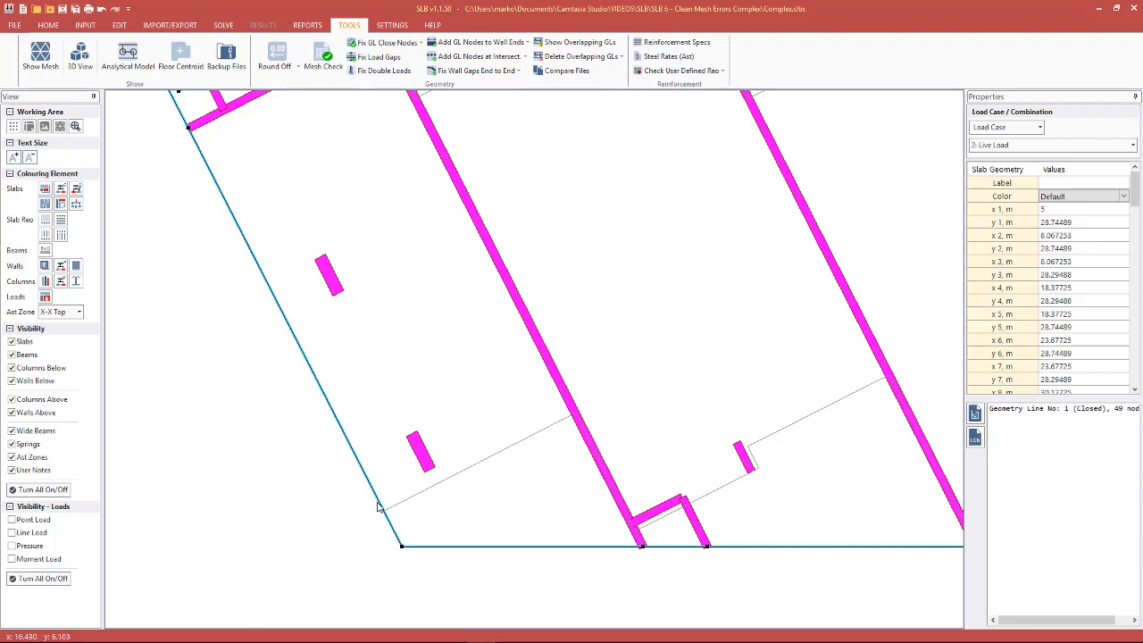
right_click(379, 506)
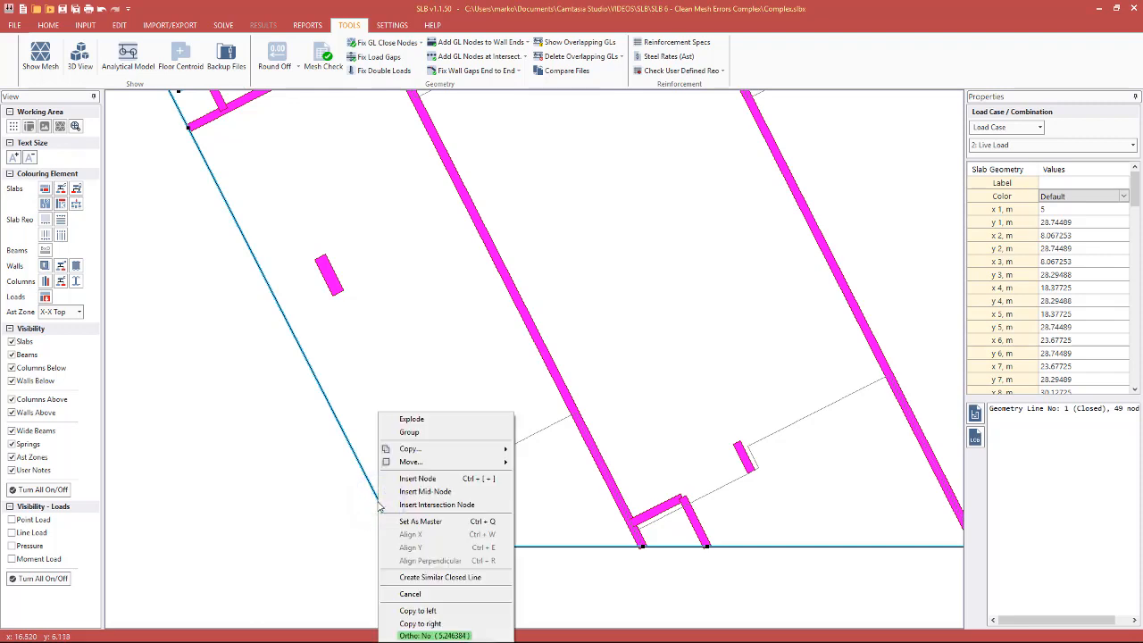
left_click(416, 478)
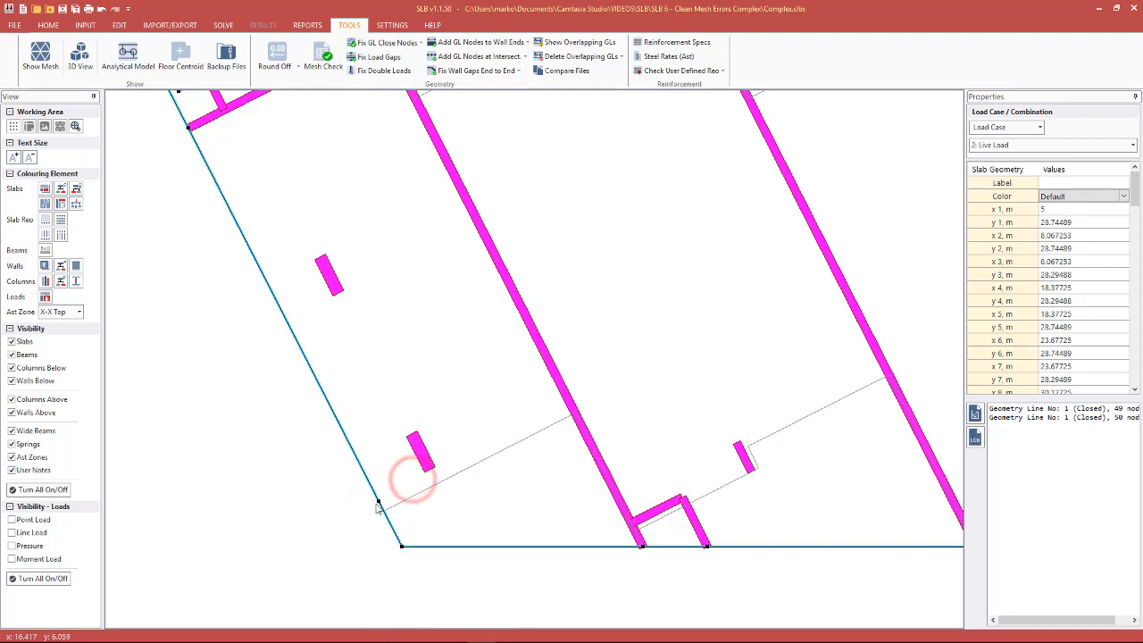
left_click_drag(377, 502, 379, 525)
left_click(388, 504)
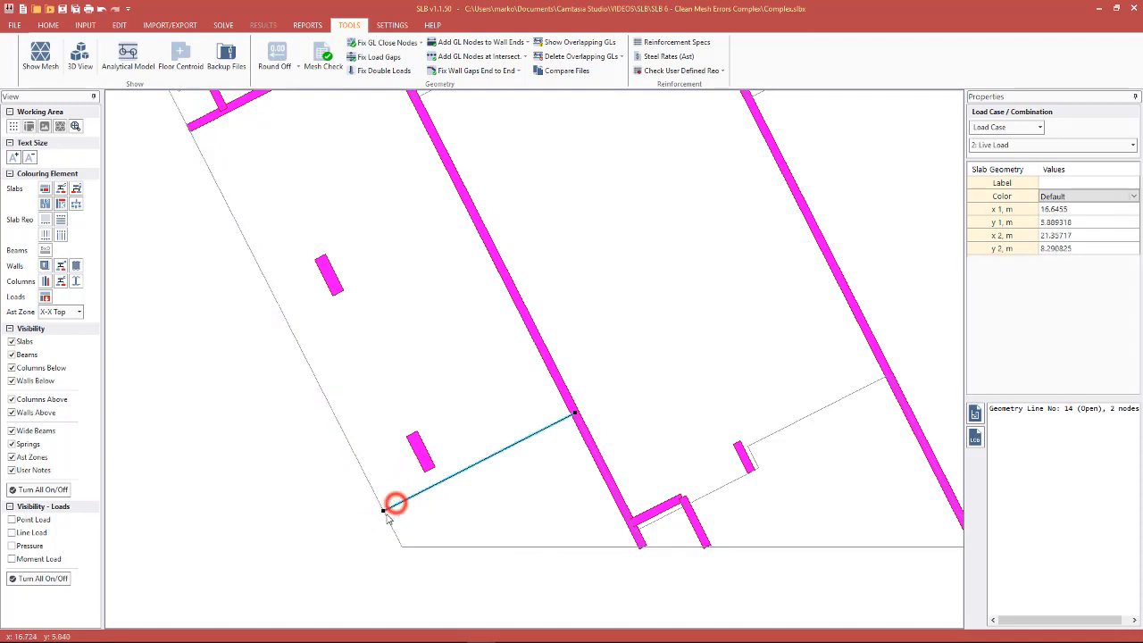
left_click(386, 509)
left_click(386, 510)
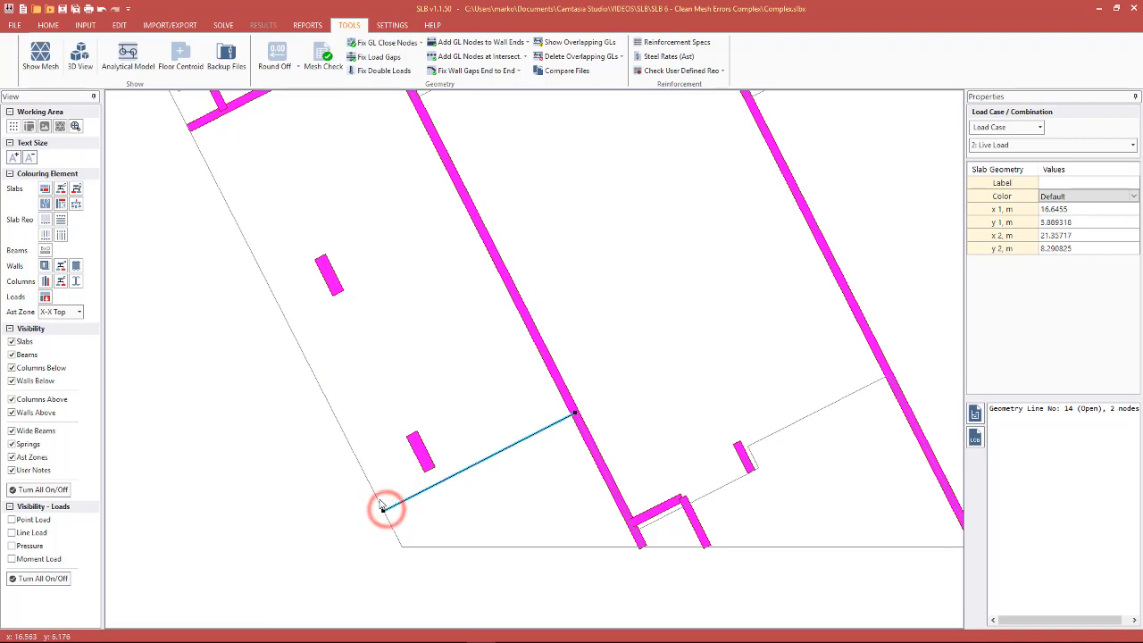
left_click(384, 519)
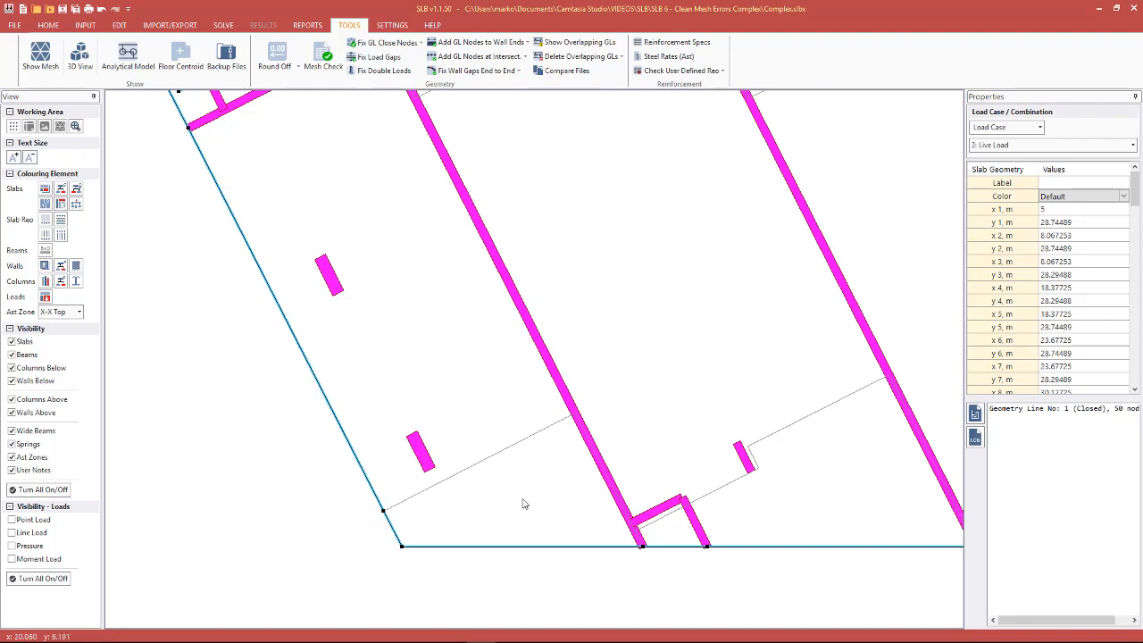
scroll(485, 439, "down", 1)
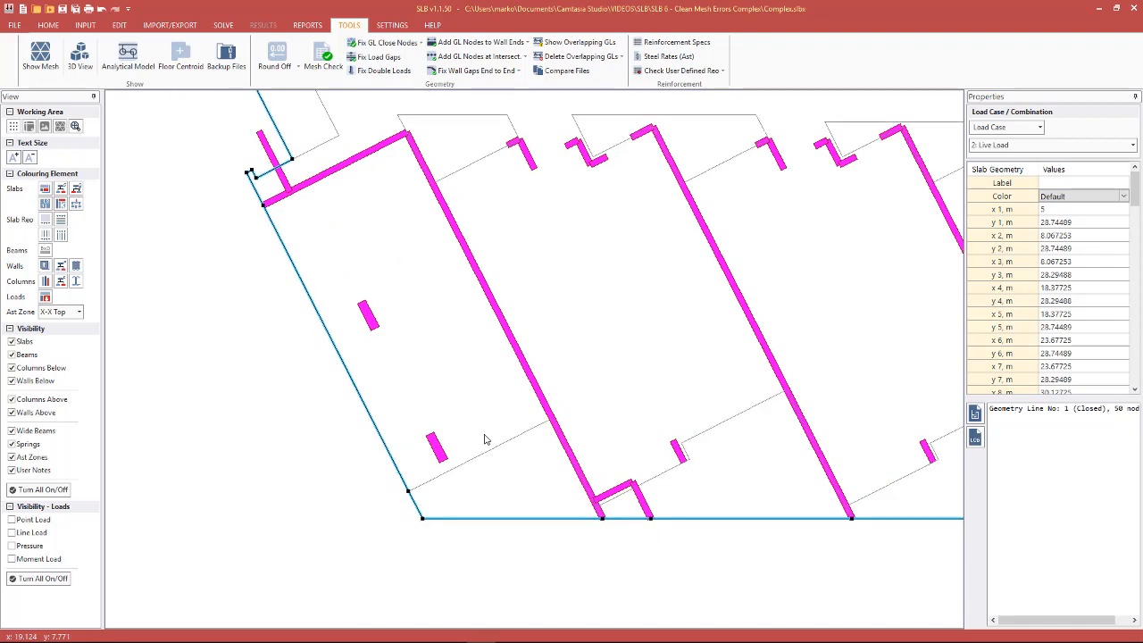
left_click(384, 497)
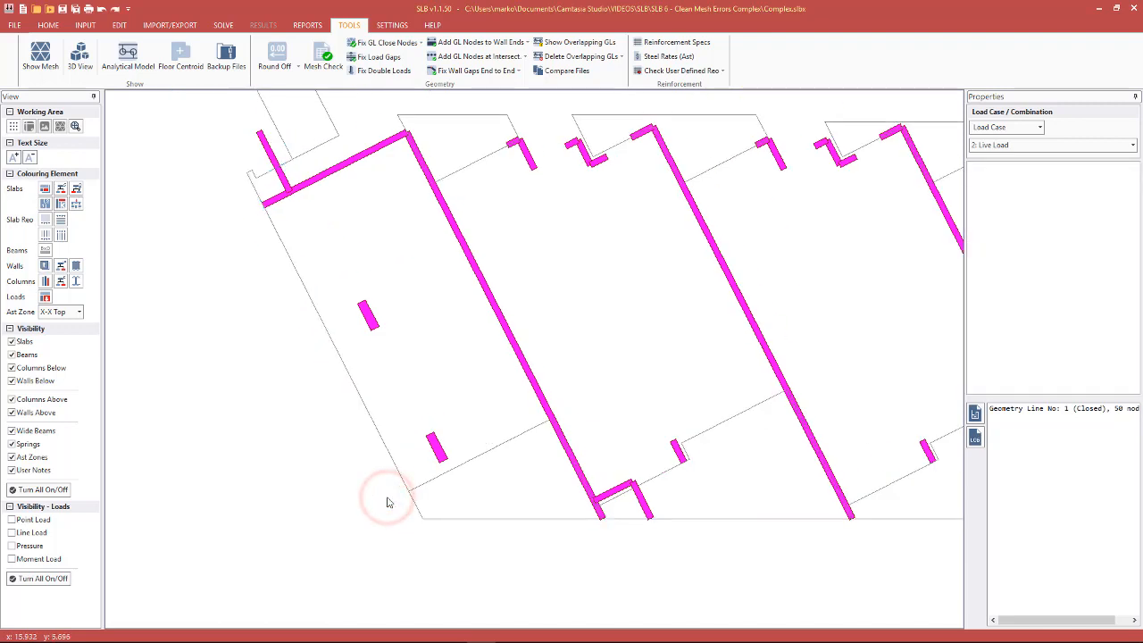
left_click(407, 497)
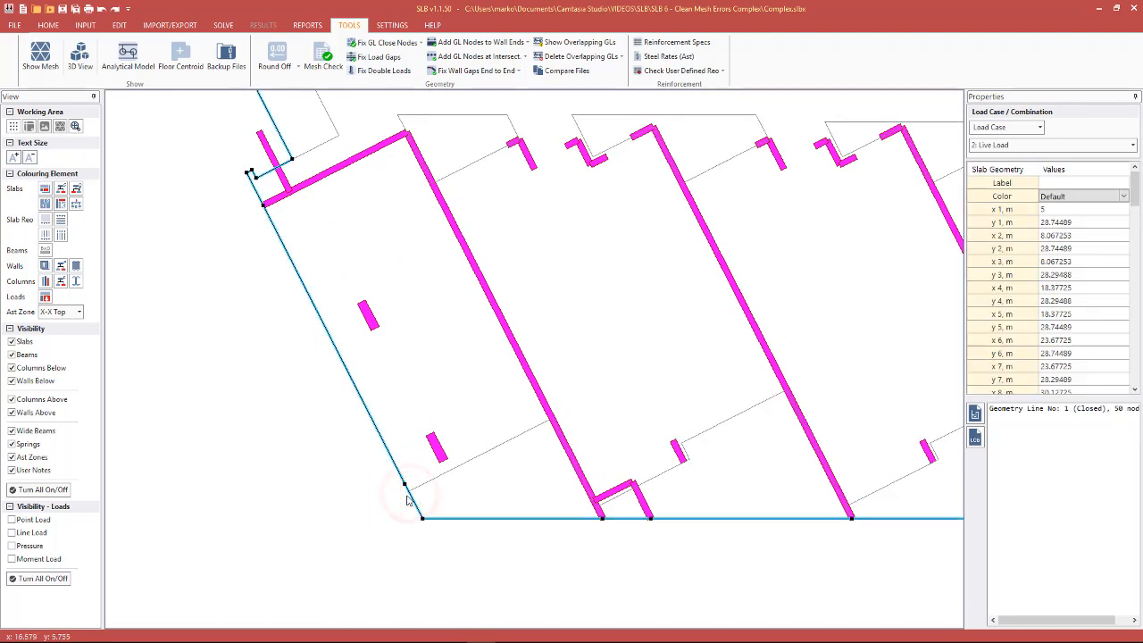
Step: Add geometry line nodes at all geometry line intersections on the current level
double_click(156, 190)
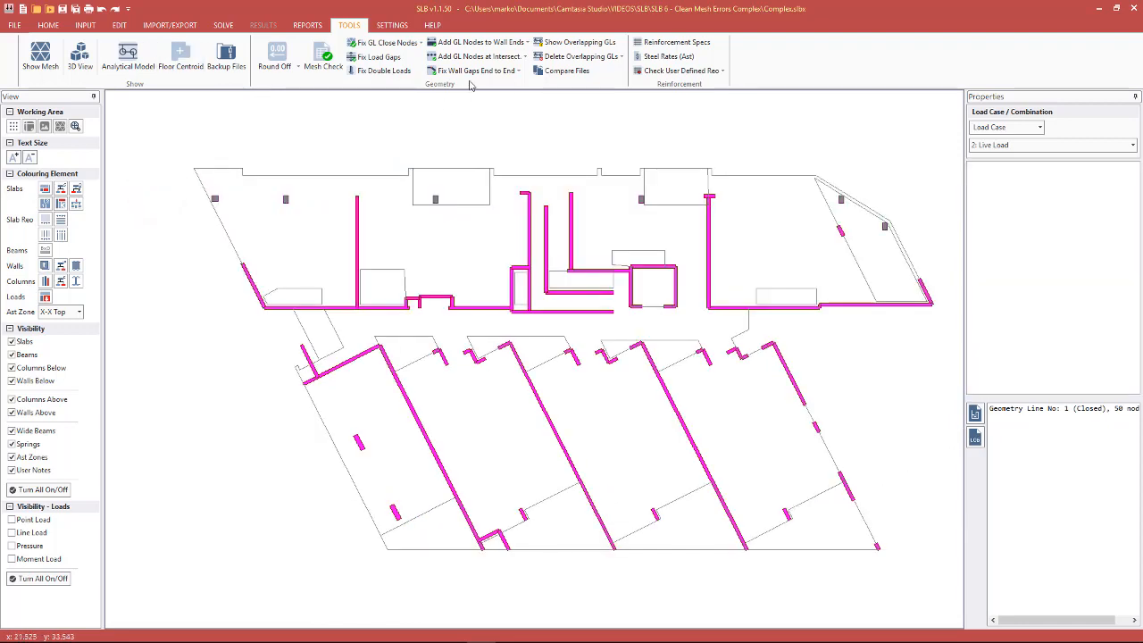
left_click(517, 57)
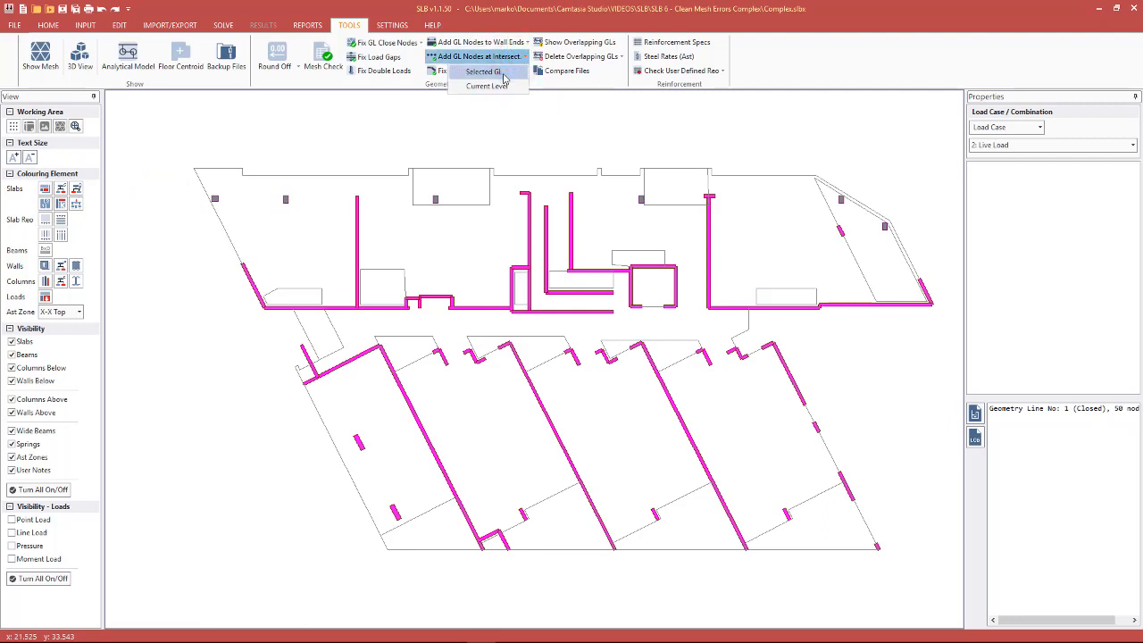
left_click(500, 87)
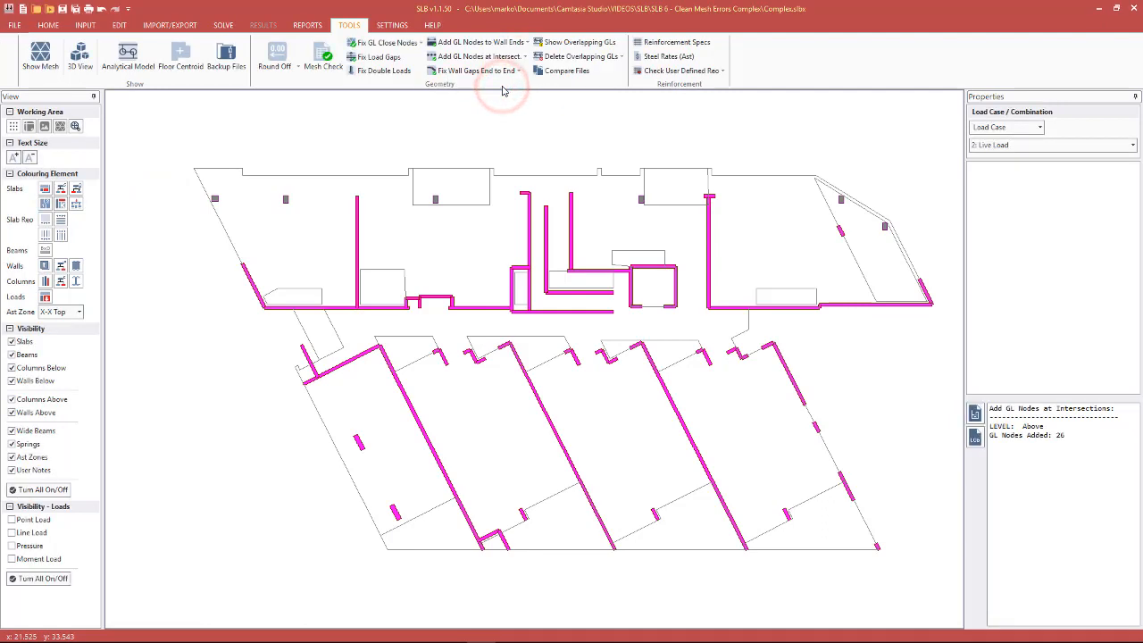
left_click(1012, 434)
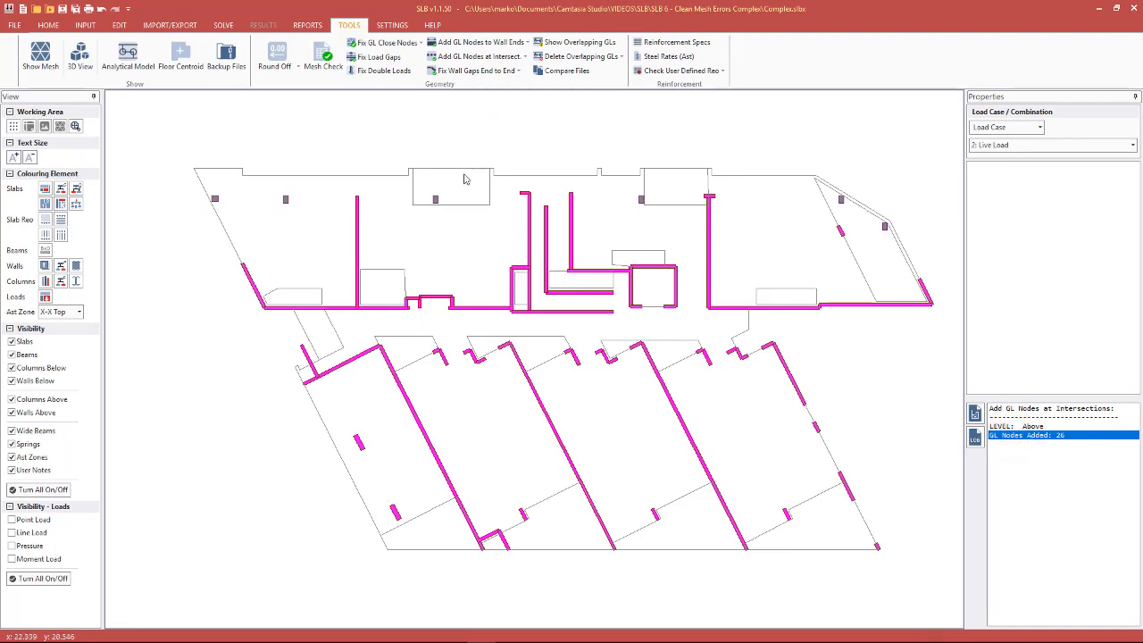
Step: Check the slab outline's nodes where the rectangular balcony lines meet the upper edge of the plan
left_click(435, 169)
scroll(417, 178, "up", 3)
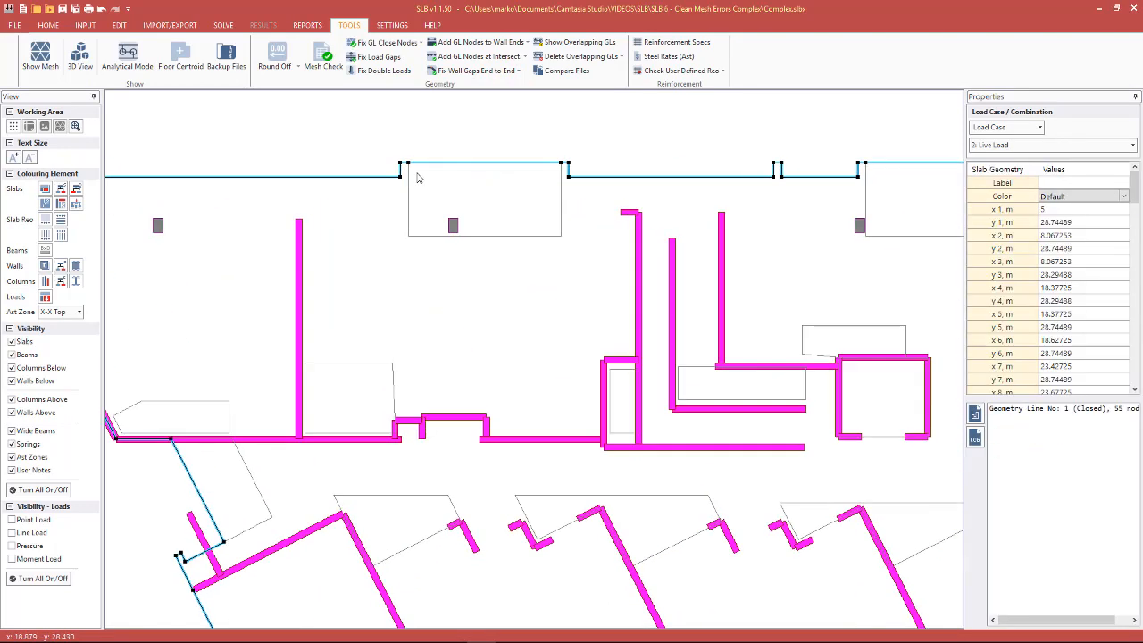
scroll(417, 177, "up", 2)
scroll(598, 169, "down", 1)
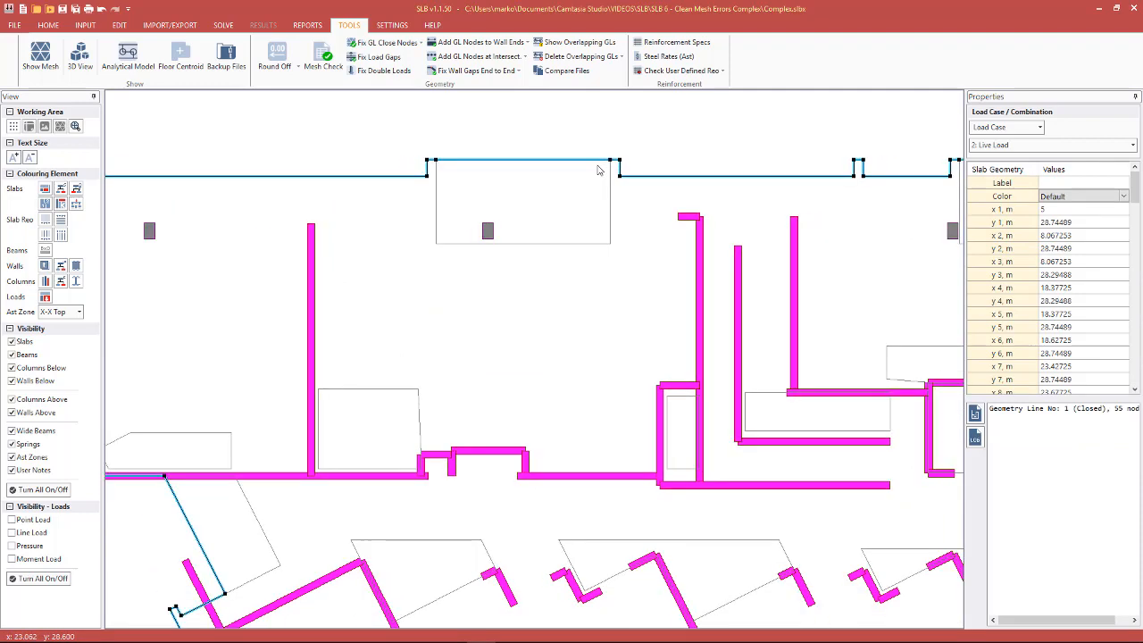
scroll(449, 161, "down", 3)
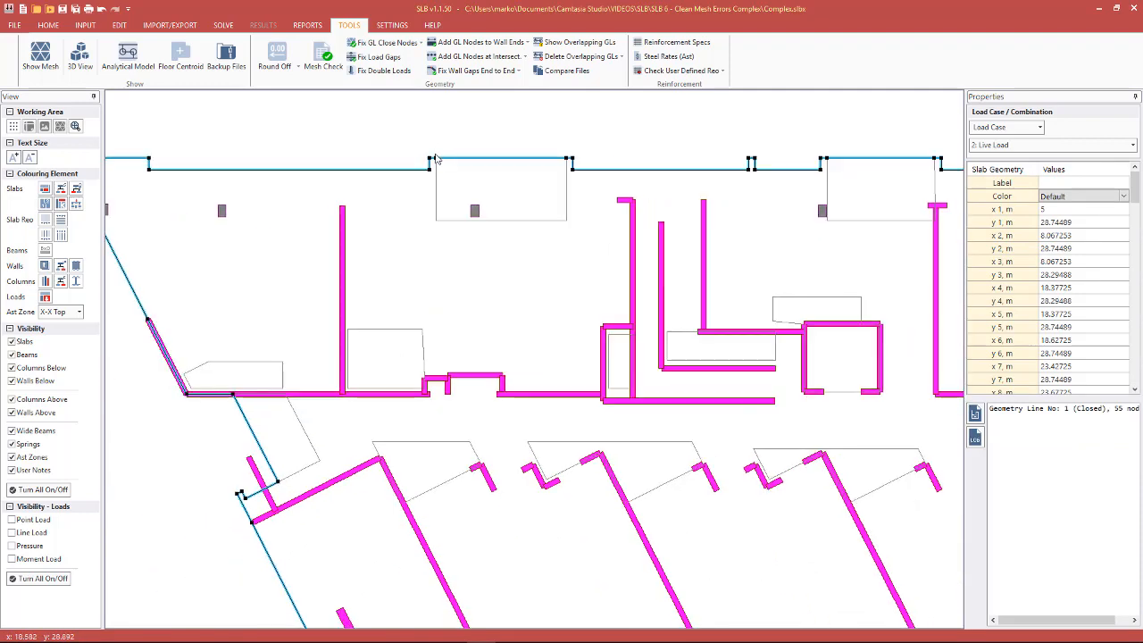
scroll(393, 169, "down", 3)
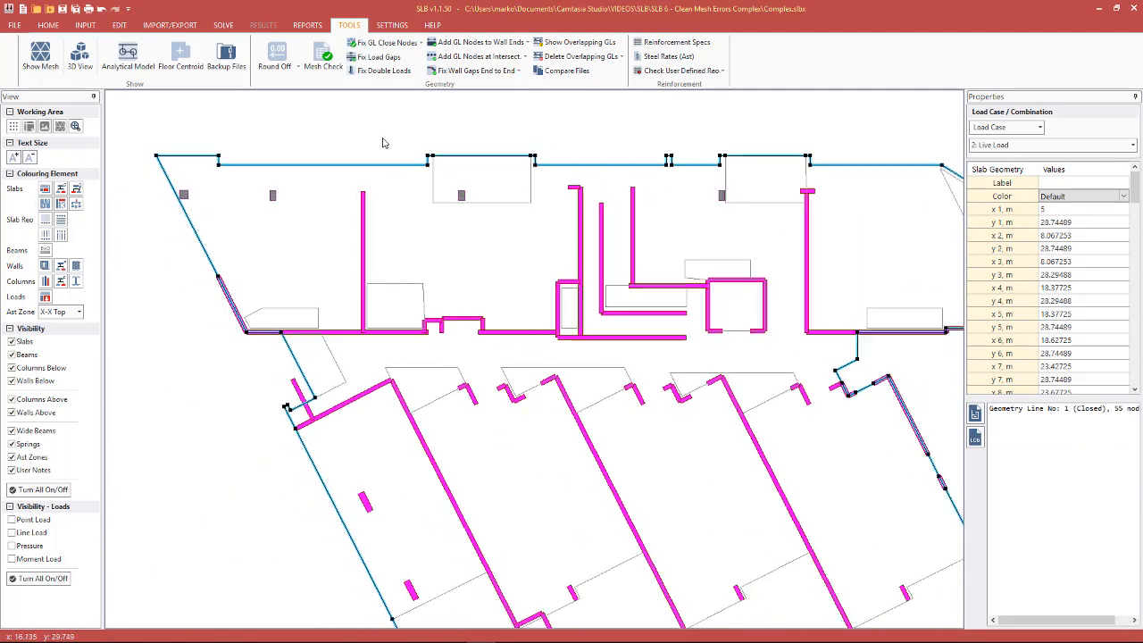
Step: Check the intersection node near the slab outline's lower-left corner and review the nodes around the whole outline
scroll(398, 597, "up", 5)
scroll(397, 597, "up", 2)
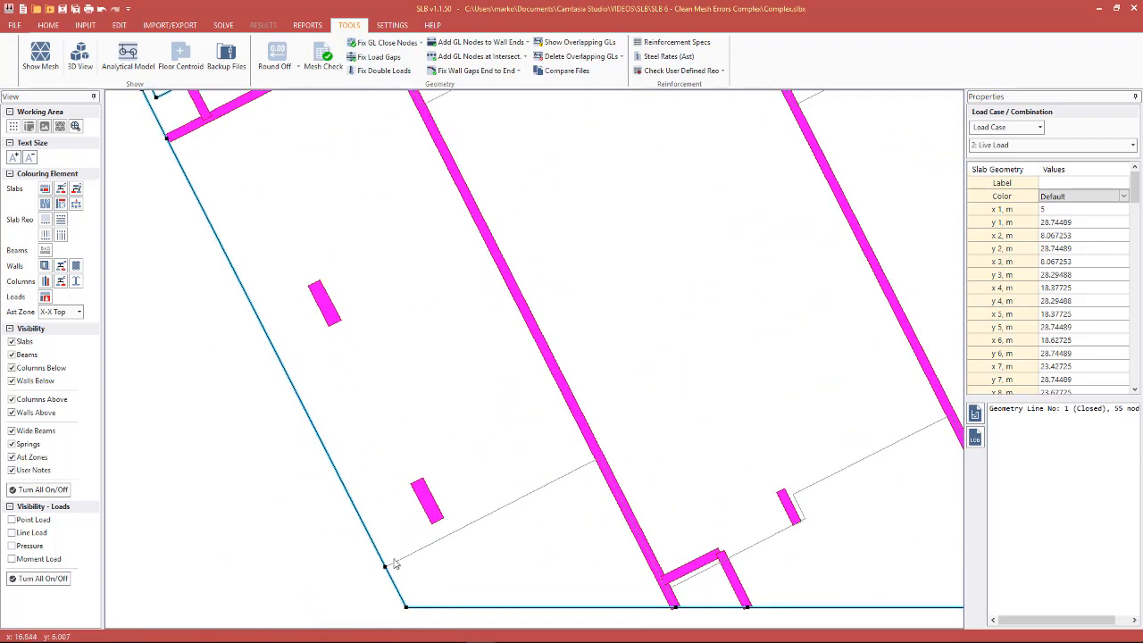
scroll(391, 572, "down", 1)
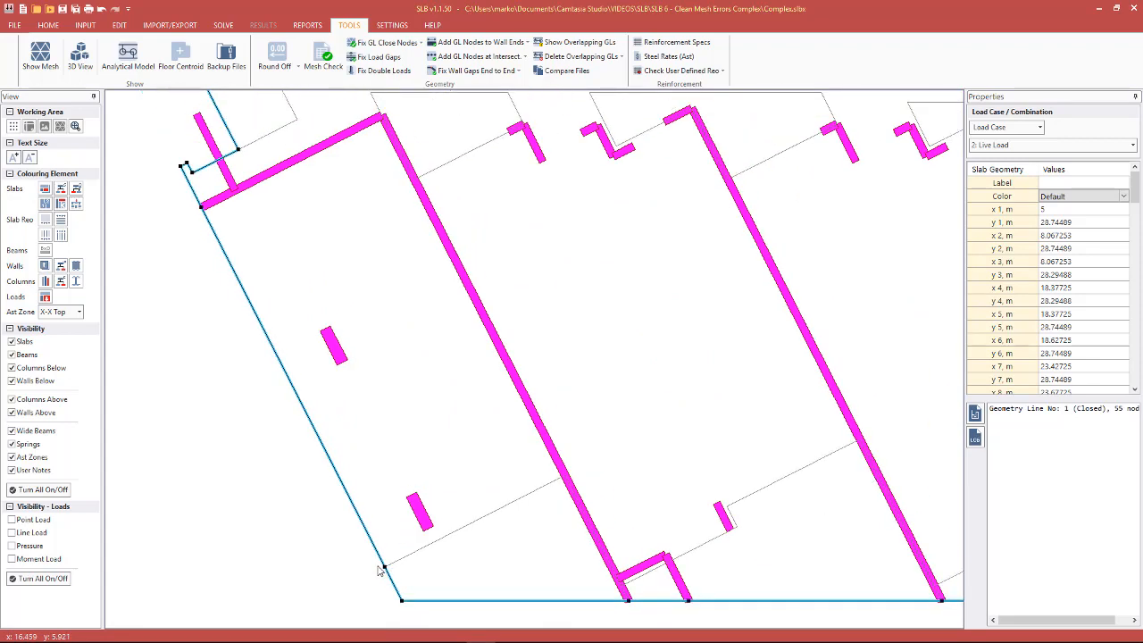
scroll(379, 570, "down", 3)
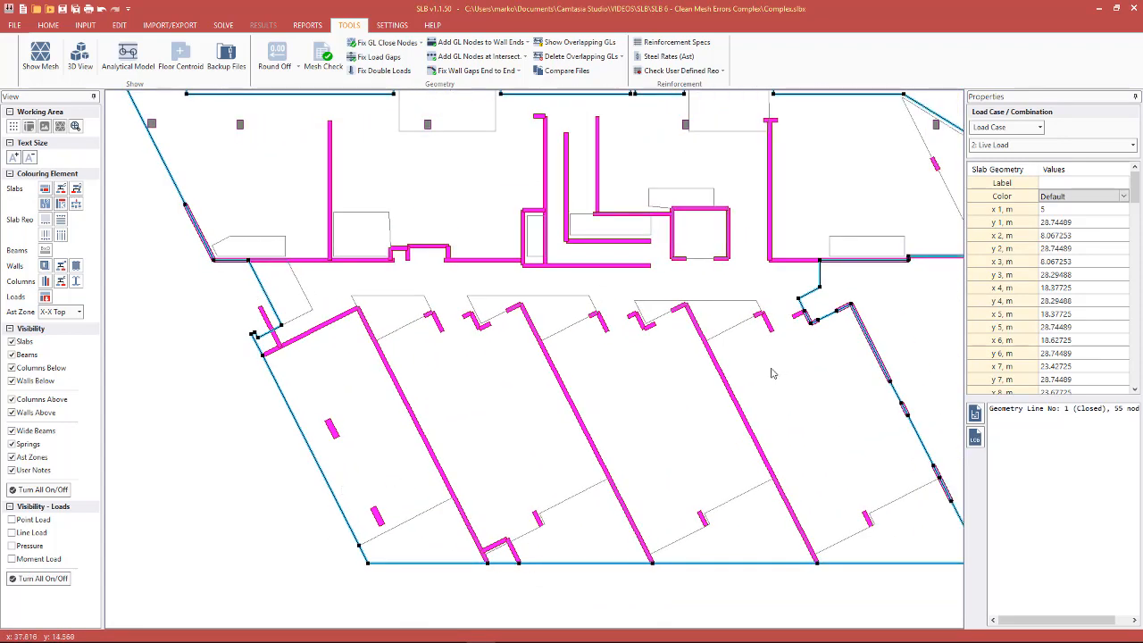
middle_click_drag(772, 373, 760, 375)
left_click(149, 321)
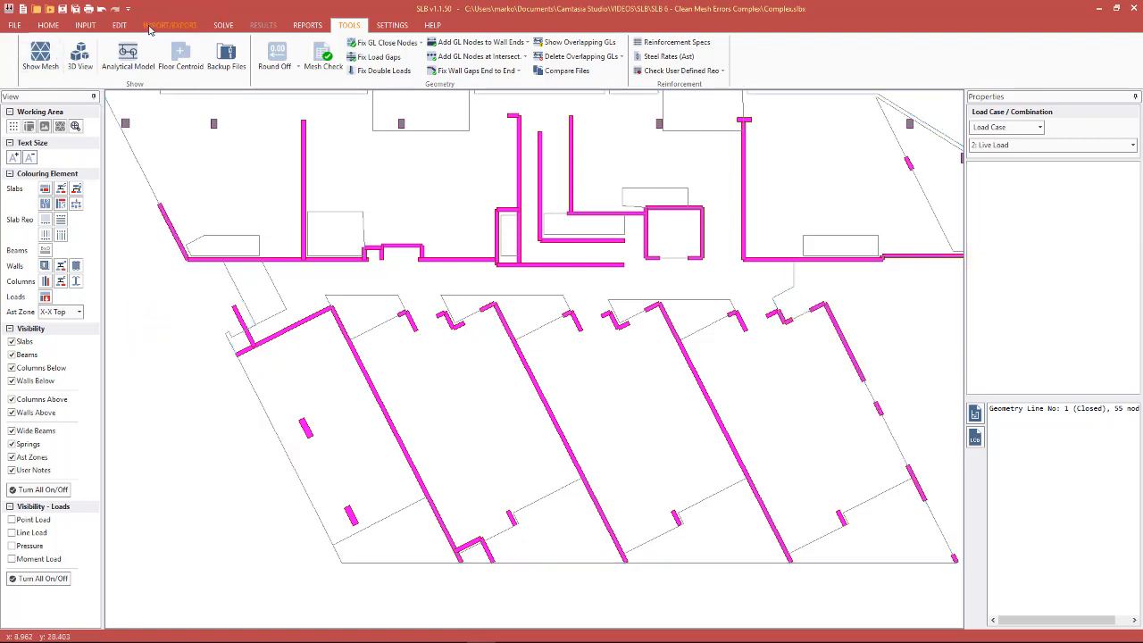
double_click(130, 322)
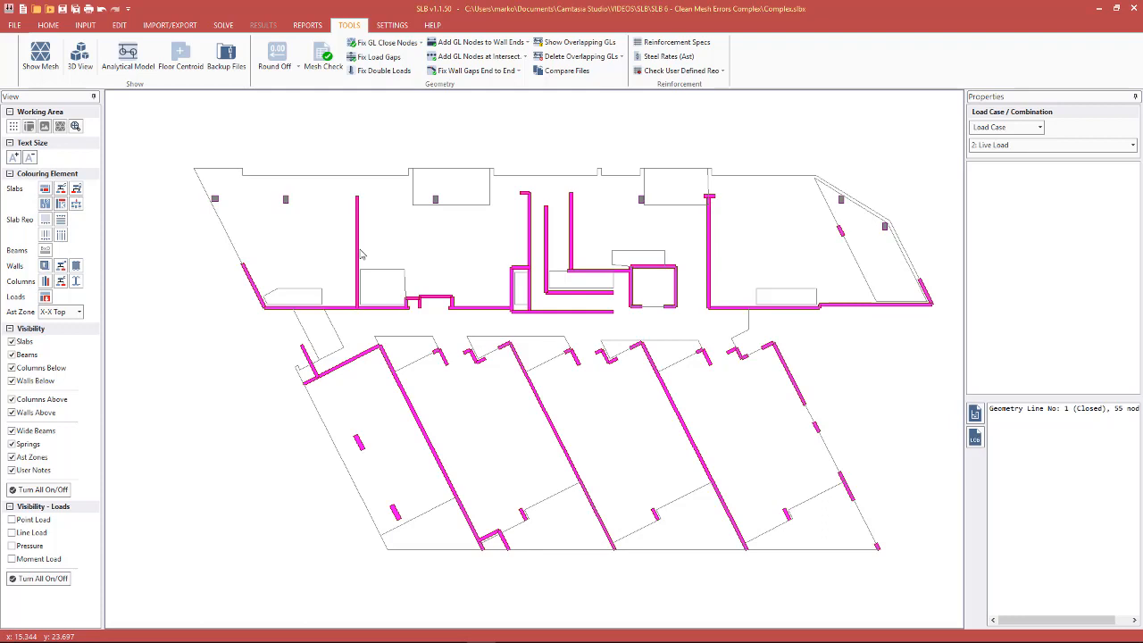
left_click(809, 412)
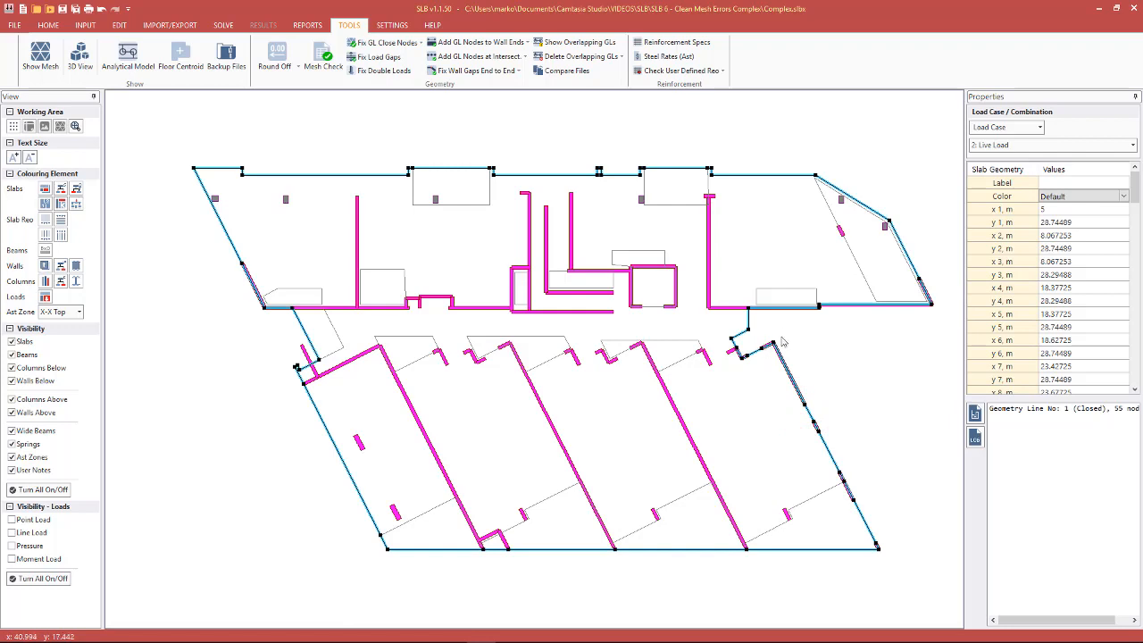
Step: Round off the model geometry to 2 decimal places (10 mm)
left_click(395, 525)
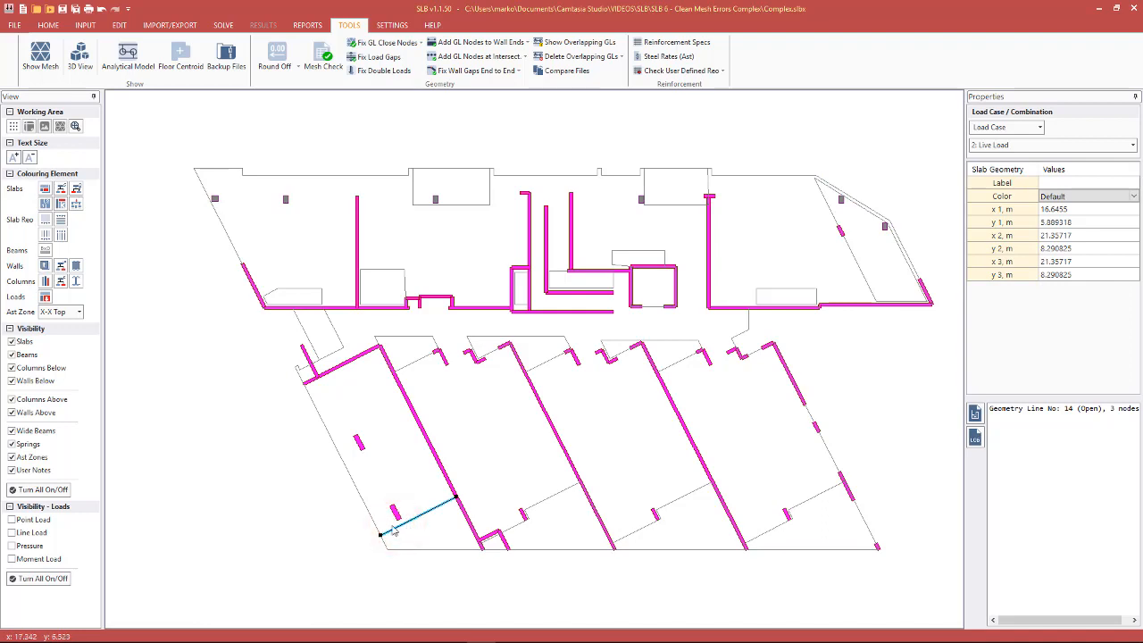
left_click(274, 374)
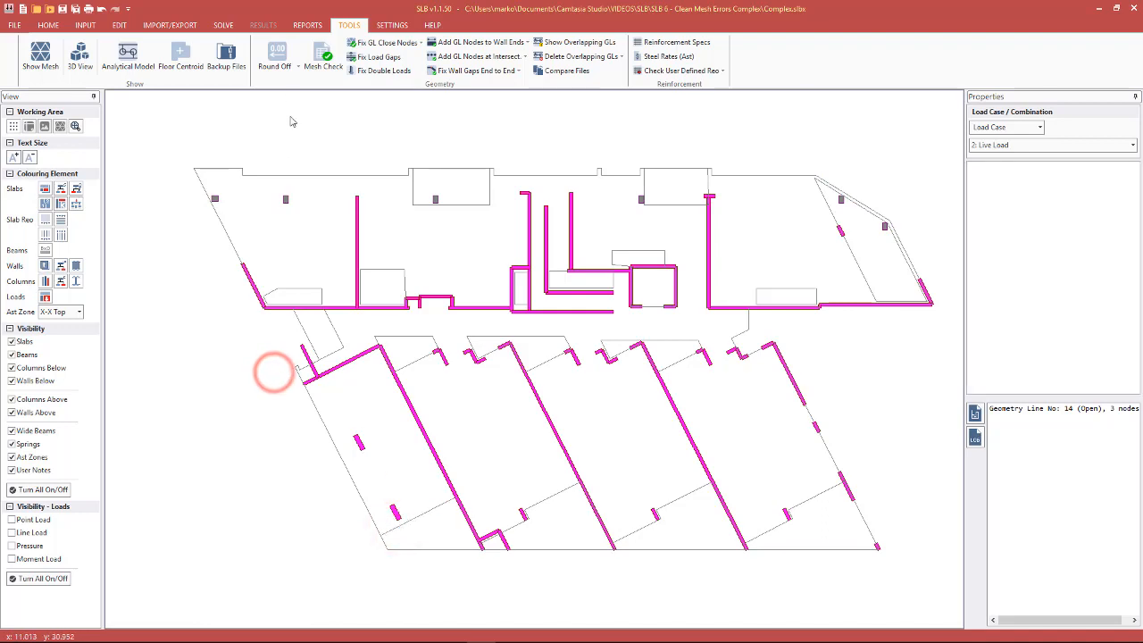
left_click(277, 65)
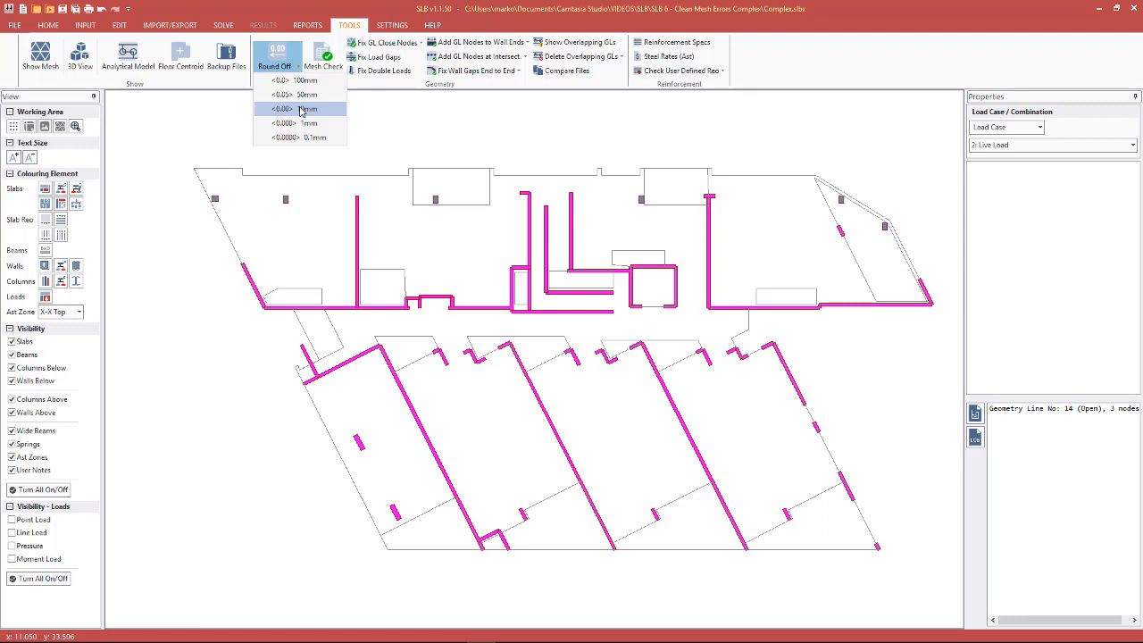
left_click(301, 109)
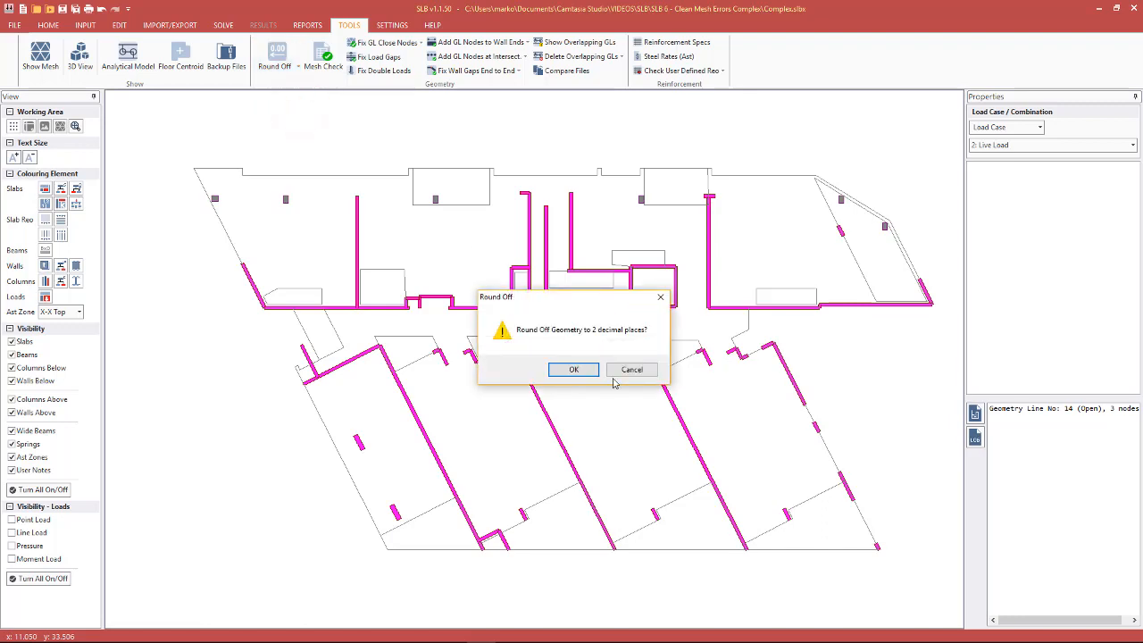
left_click(575, 367)
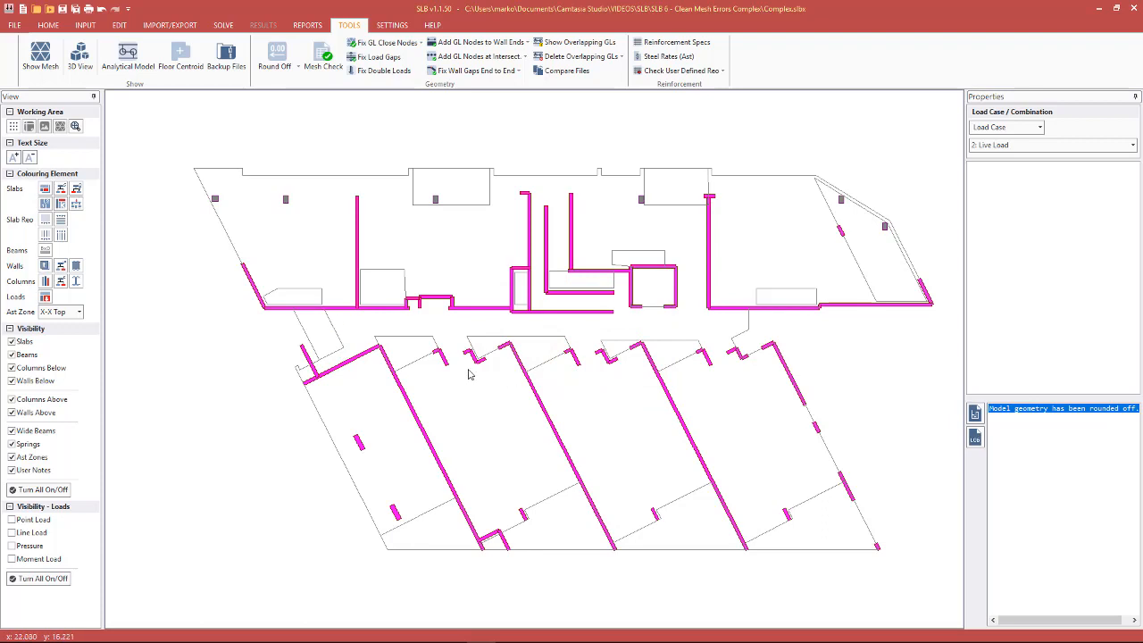
left_click(843, 444)
Step: Generate the finite element mesh for the slab and close the mesh report
left_click(223, 25)
left_click(55, 57)
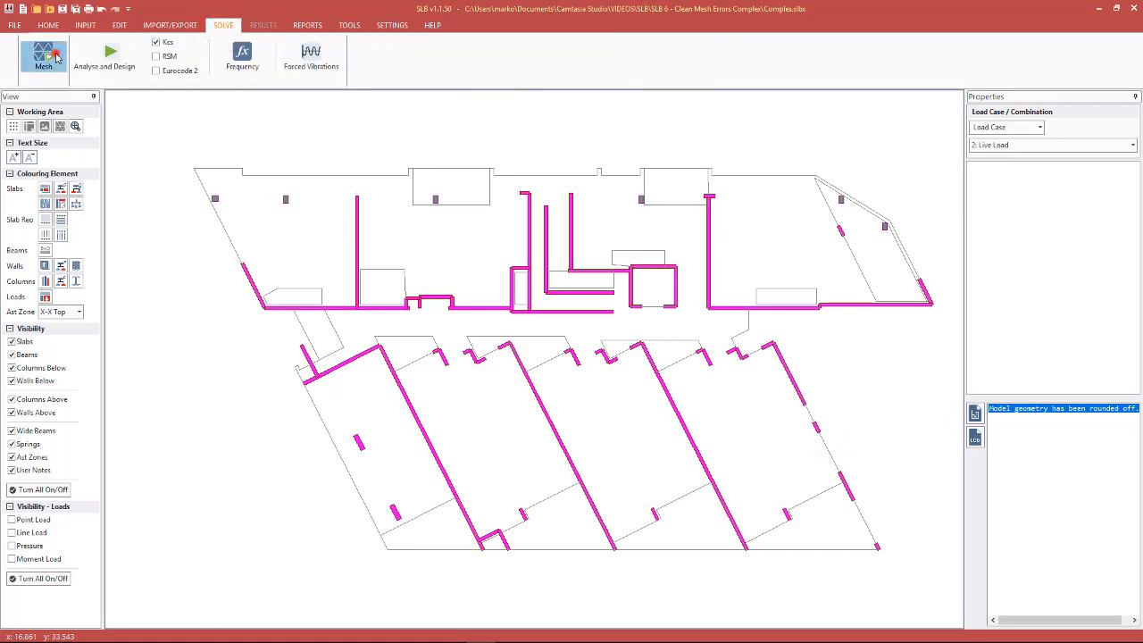
left_click(549, 372)
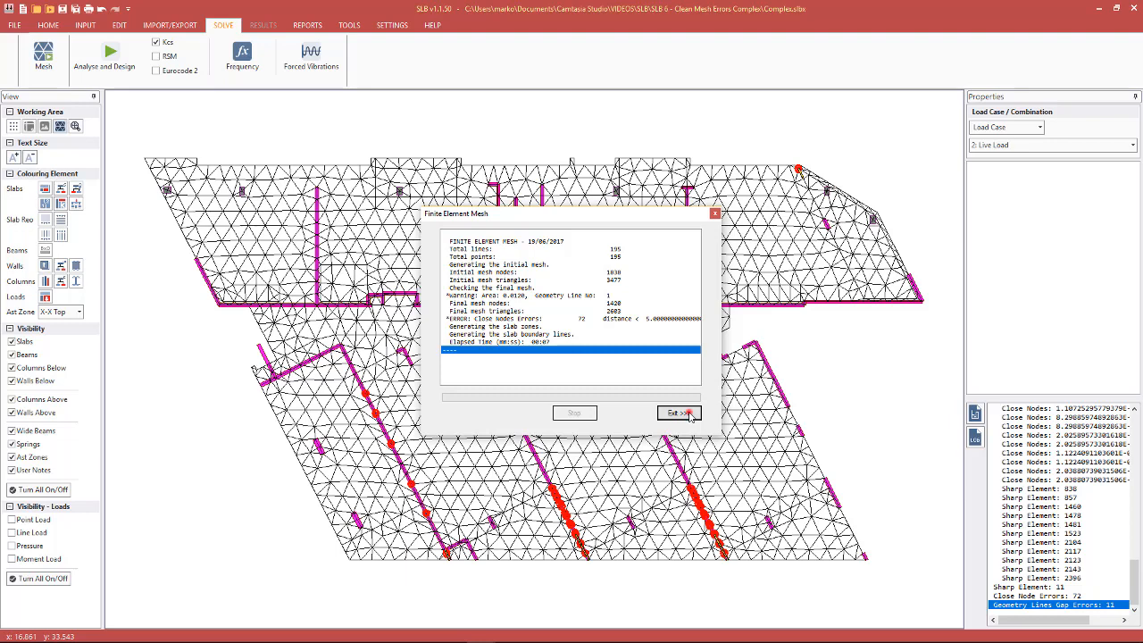
left_click(678, 413)
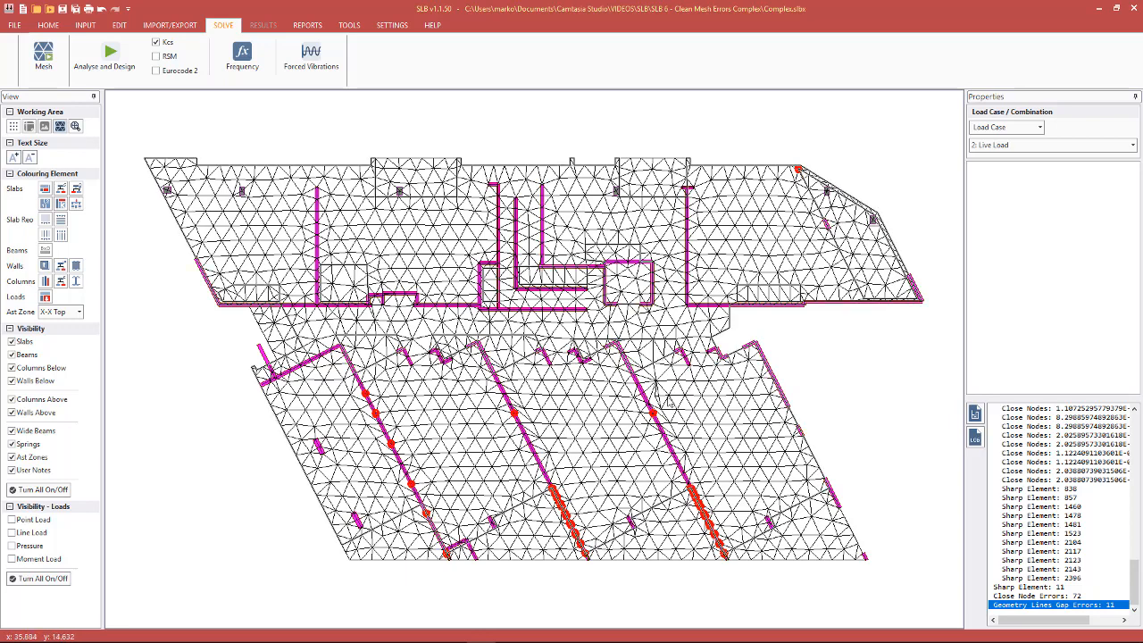
left_click(858, 366)
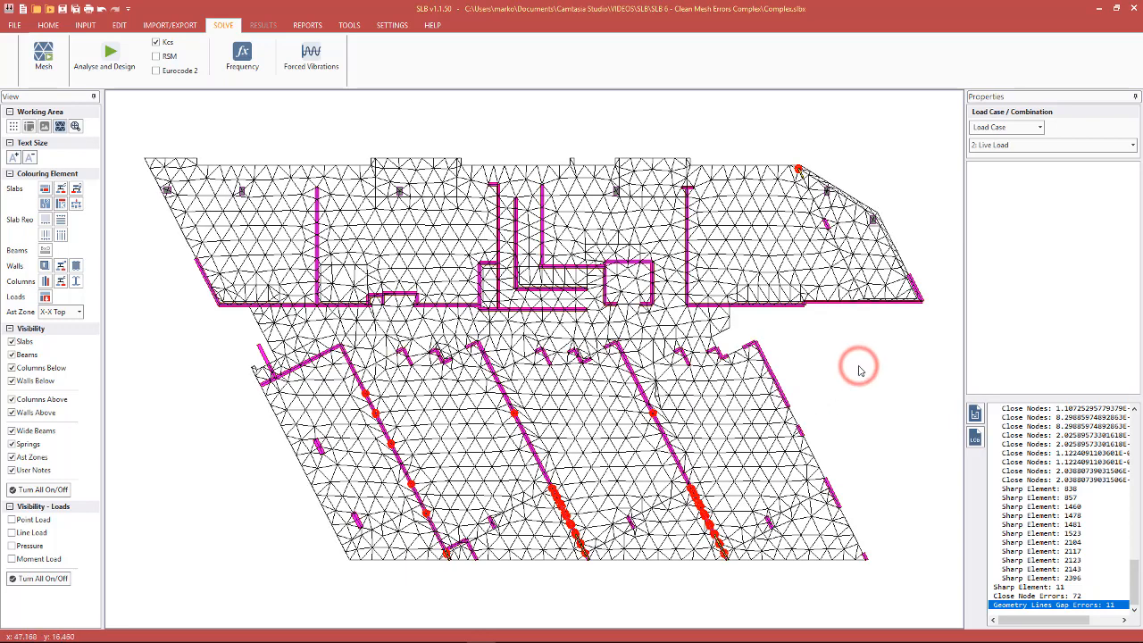
Step: Examine the long sloping wall with mesh errors and the closed inner geometry line running close to the slab's upper-right edge
left_click(680, 464)
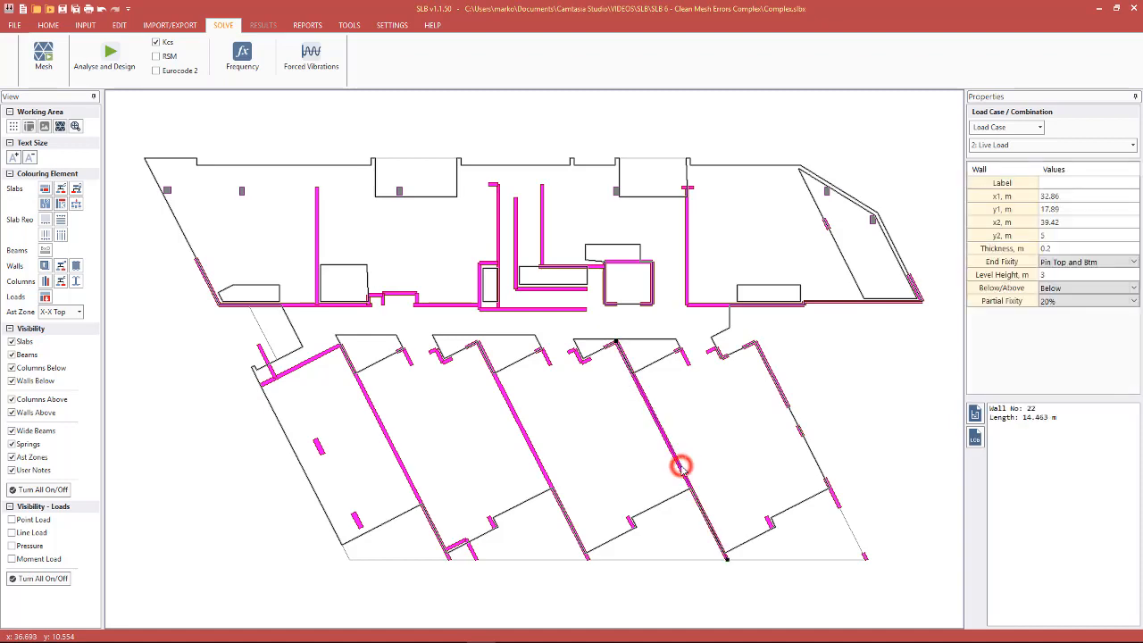
left_click(822, 399)
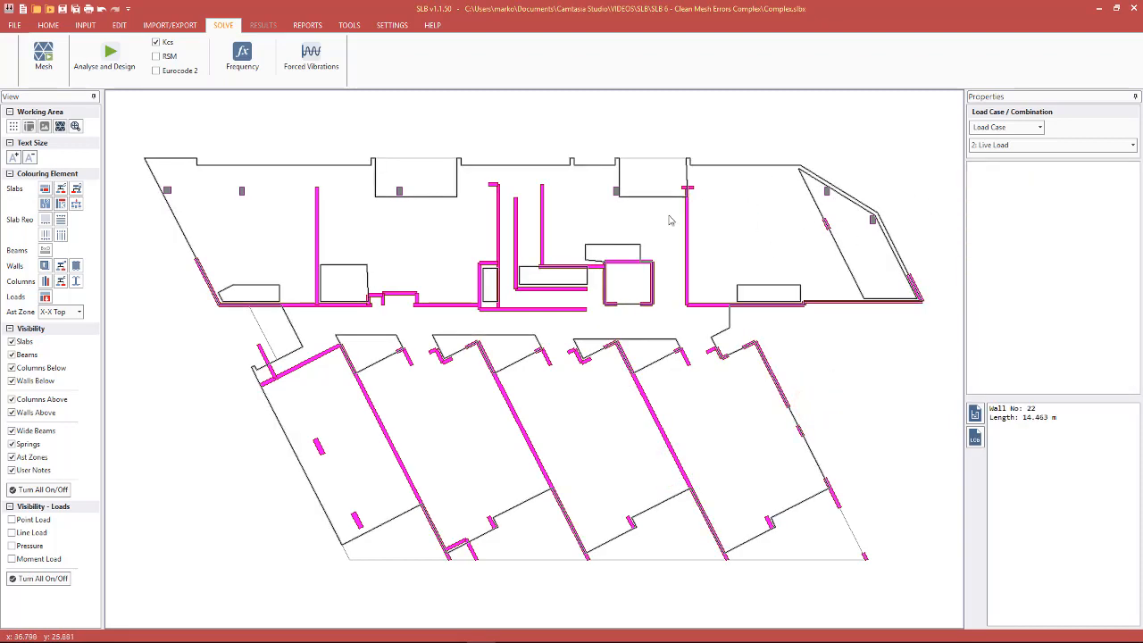
scroll(635, 222, "down", 1)
scroll(942, 226, "up", 5)
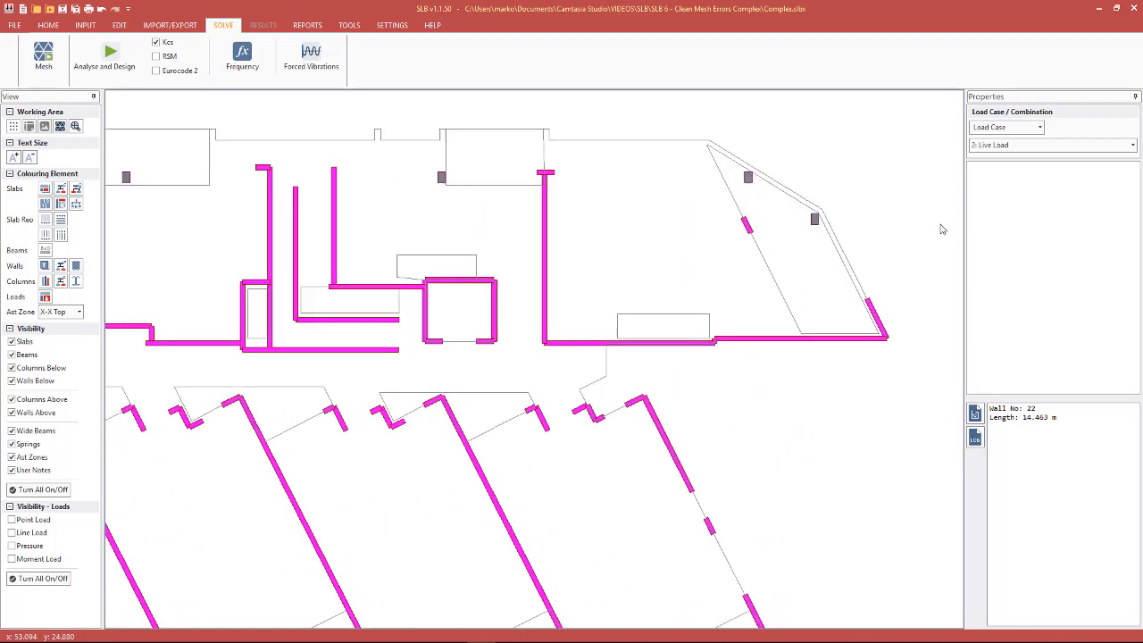
left_click(801, 253)
scroll(901, 210, "up", 3)
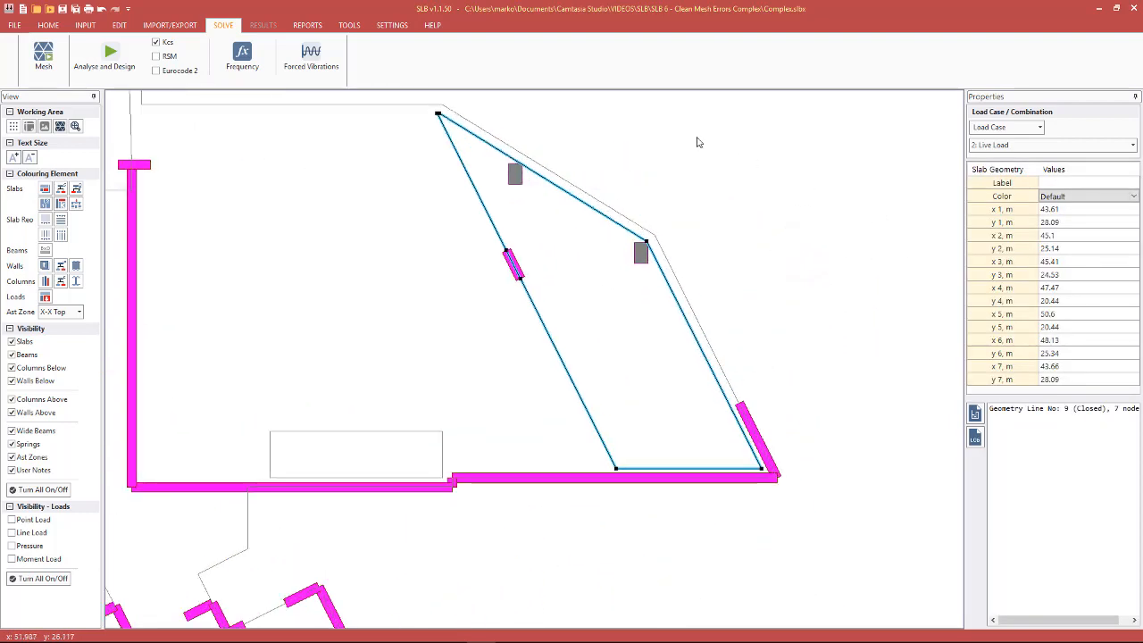
scroll(542, 125, "up", 1)
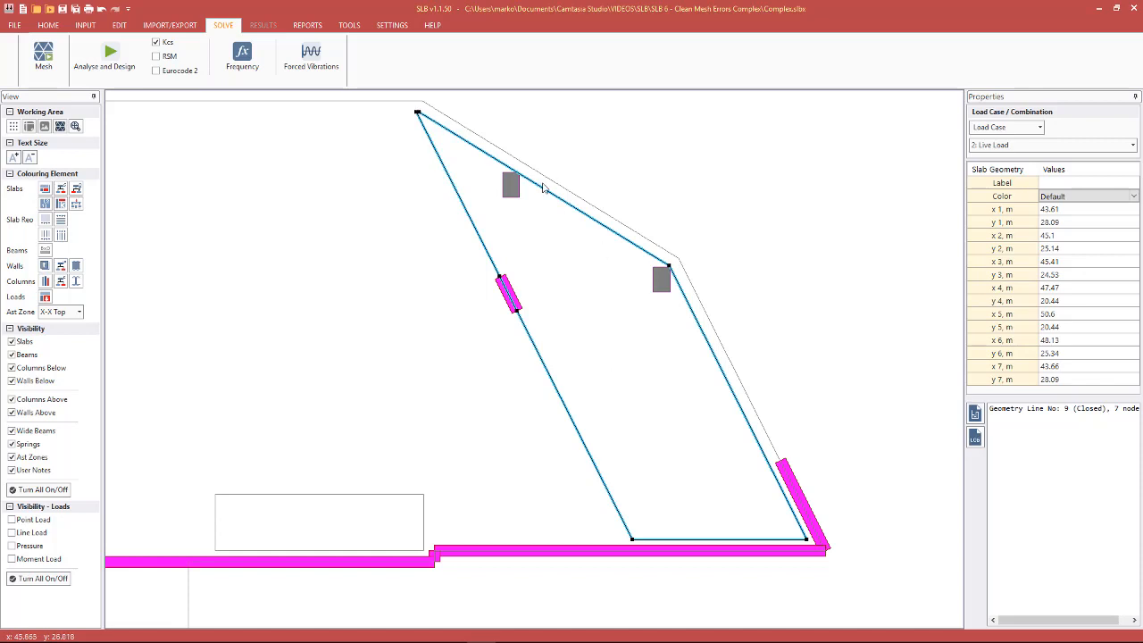
left_click(580, 352)
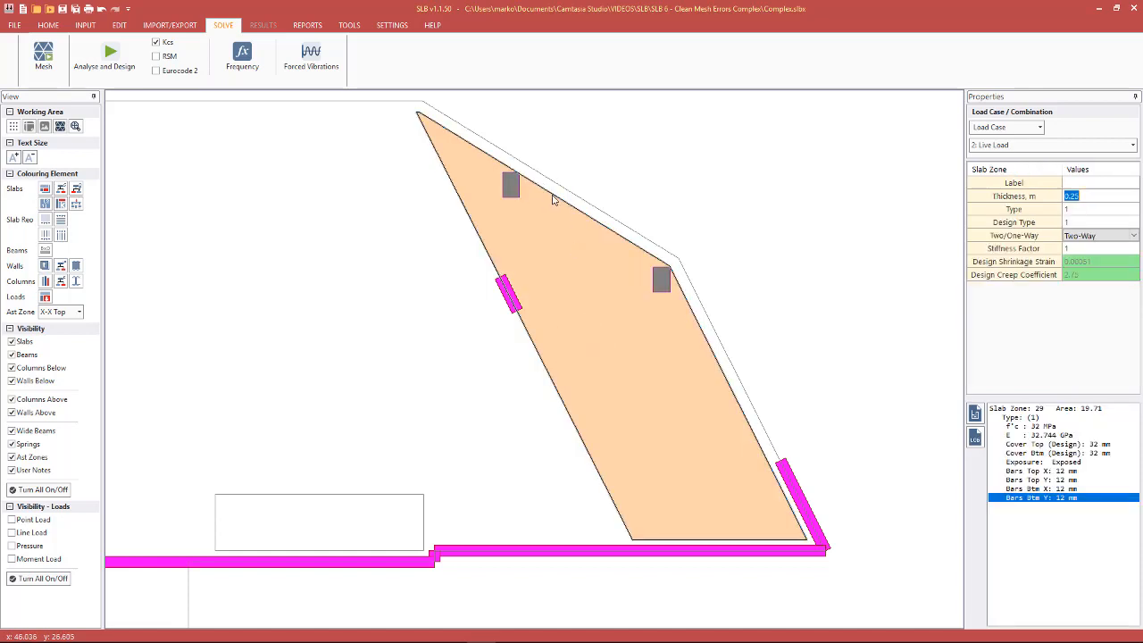
left_click(552, 196)
left_click(672, 147)
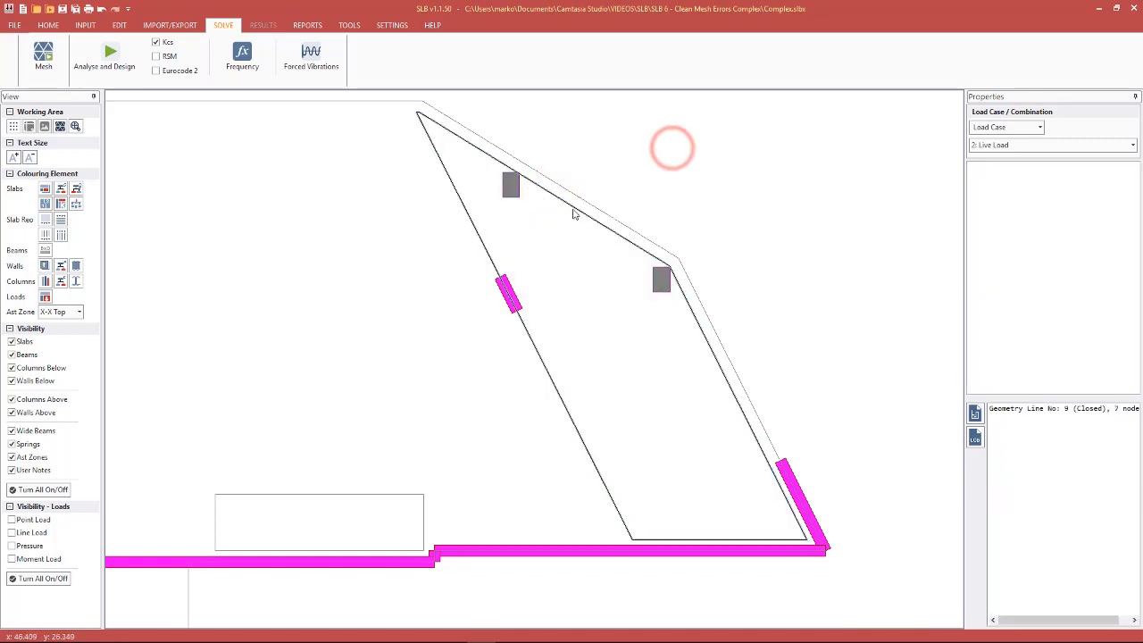
Step: Explode the closed inner geometry line near the slab's upper-right corner into separate lines
left_click(572, 211)
left_click(578, 211)
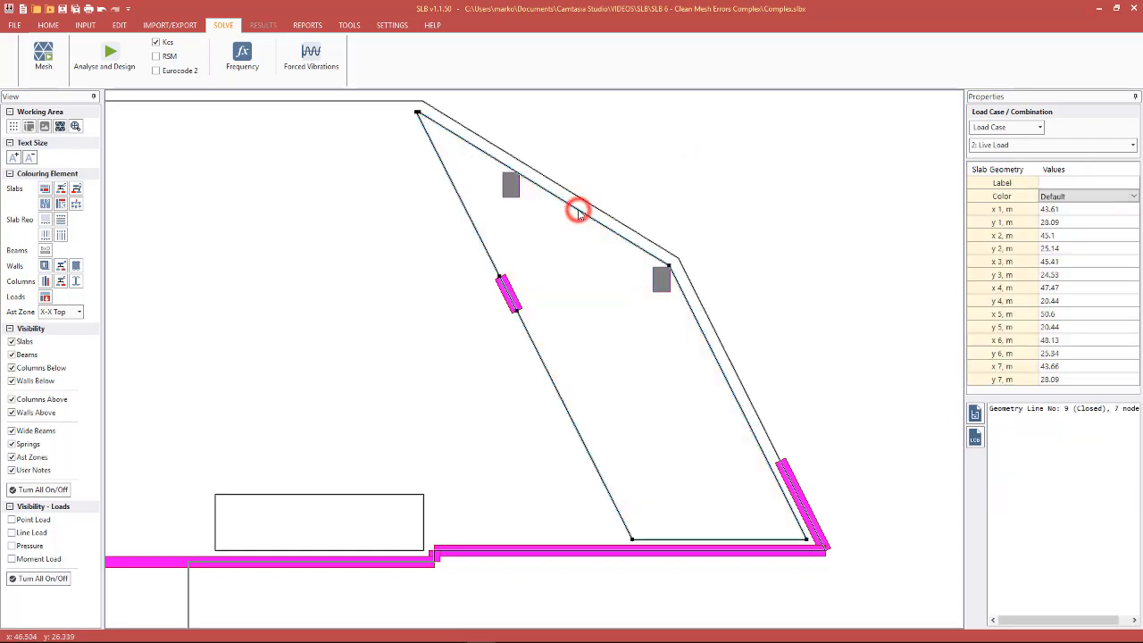
right_click(579, 211)
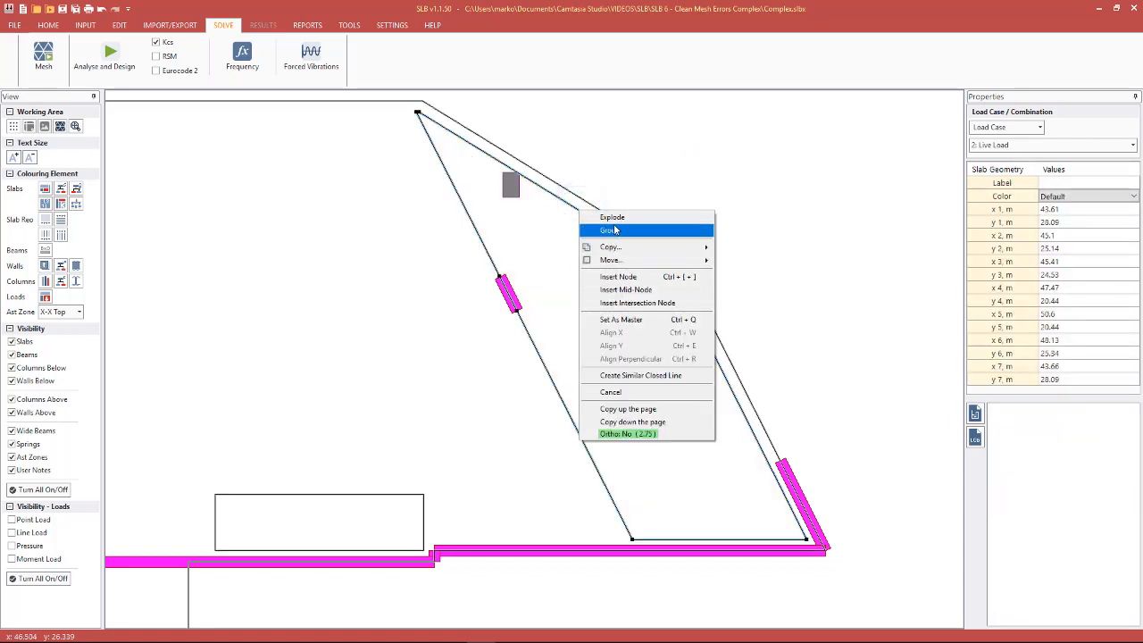
left_click(613, 222)
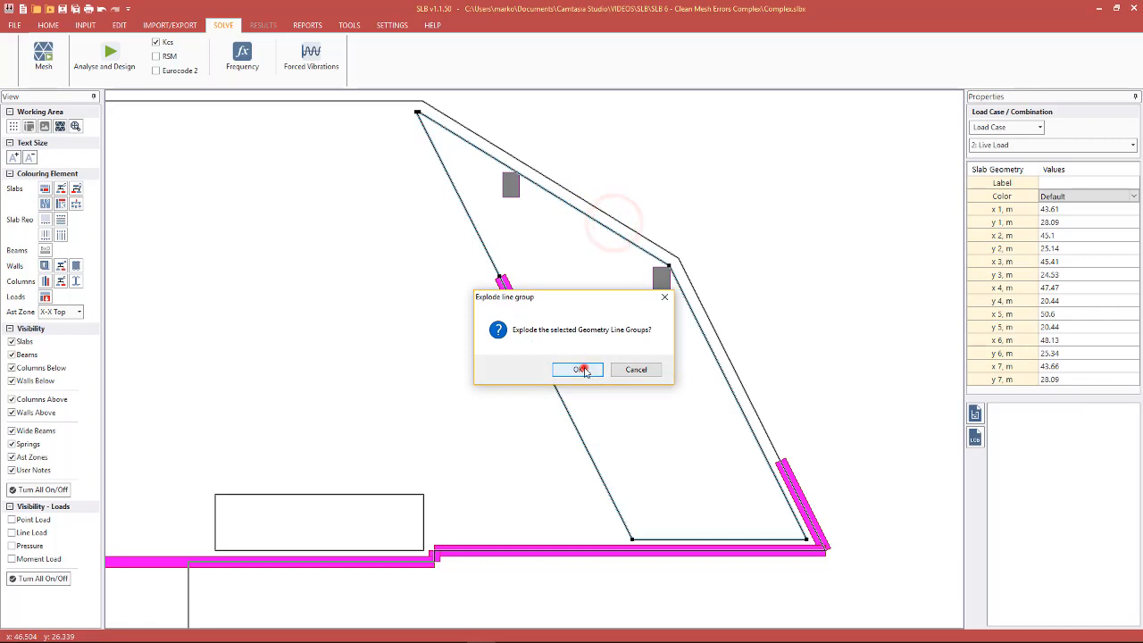
left_click(578, 369)
left_click(694, 199)
Step: Delete the three exploded lines running alongside the upper sloping outline edge, the right outline edge and the horizontal wall
left_click(628, 241)
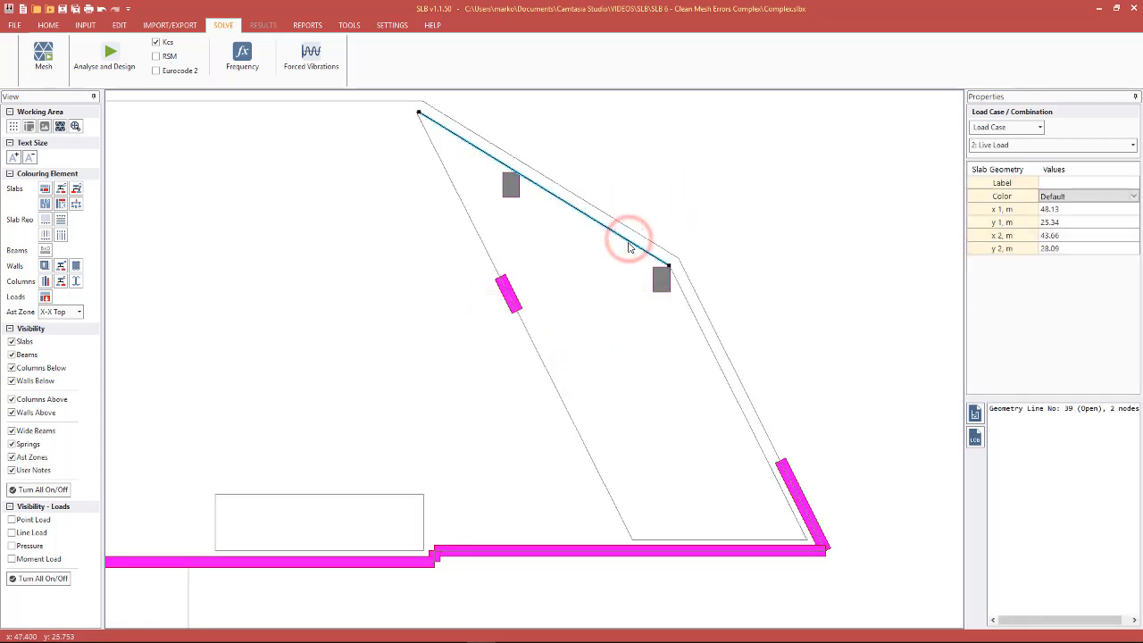
key("Delete")
key("Return")
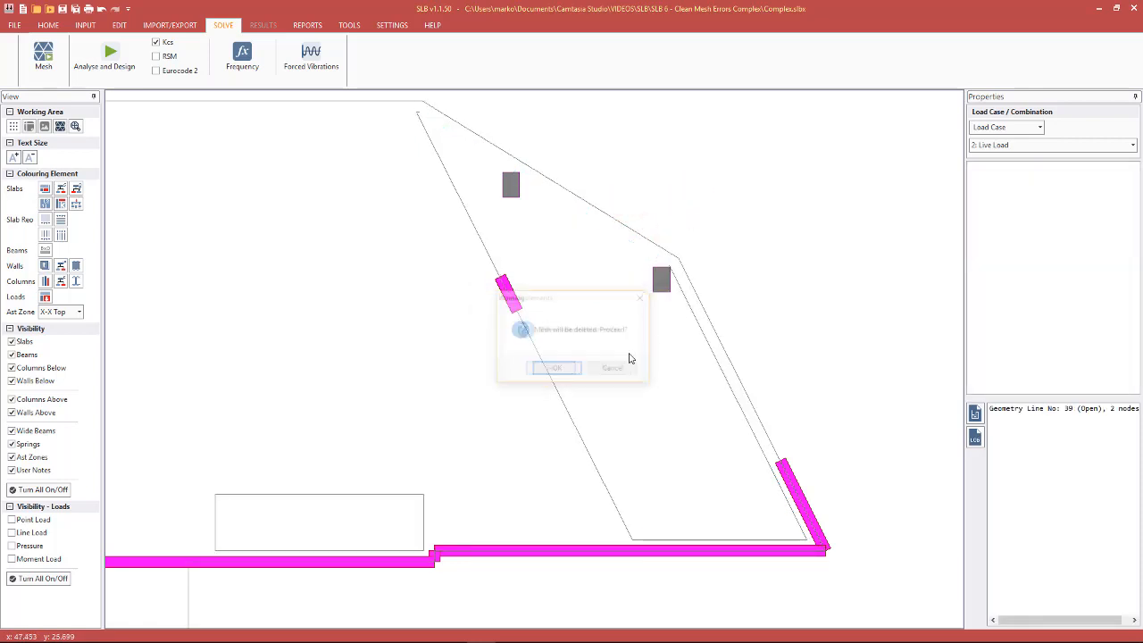
key("Return")
left_click(691, 309)
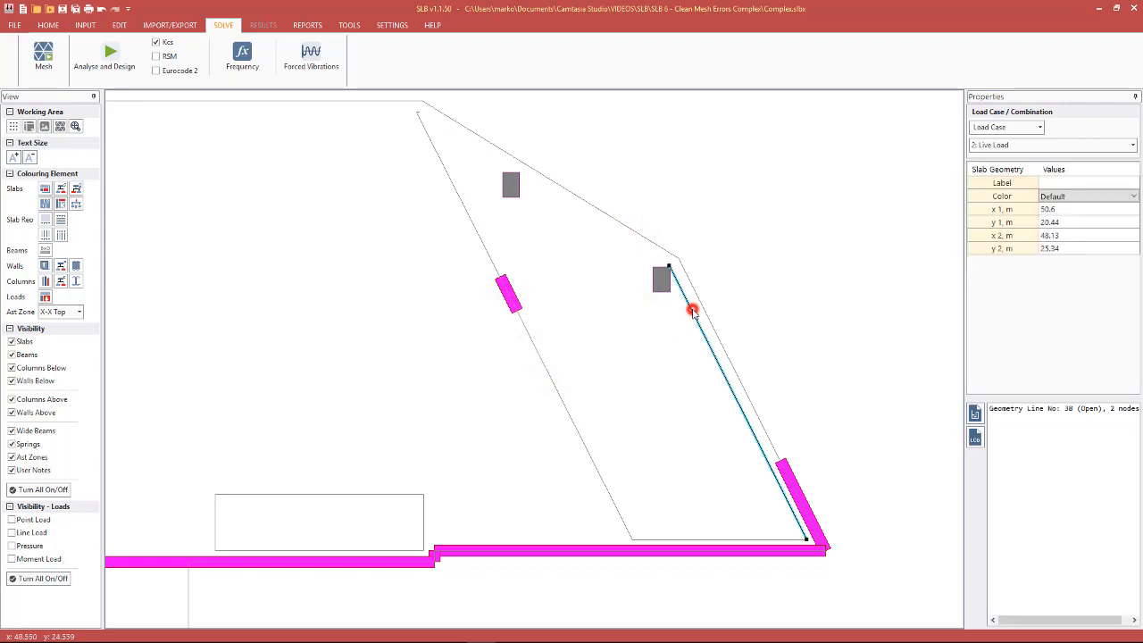
key("Delete")
key("Return")
left_click(696, 538)
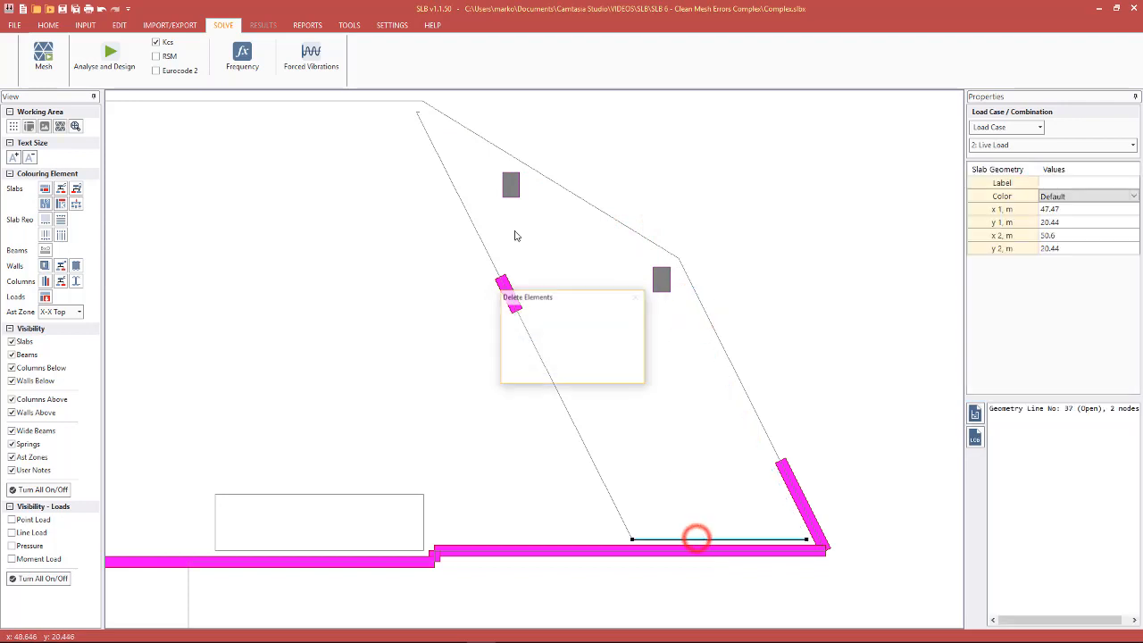
key("Delete")
key("Return")
Step: Move the upper end node of the remaining inner line onto the slab outline corner at 43.71, 28.29
scroll(416, 116, "up", 3)
scroll(421, 120, "up", 1)
left_click(428, 114)
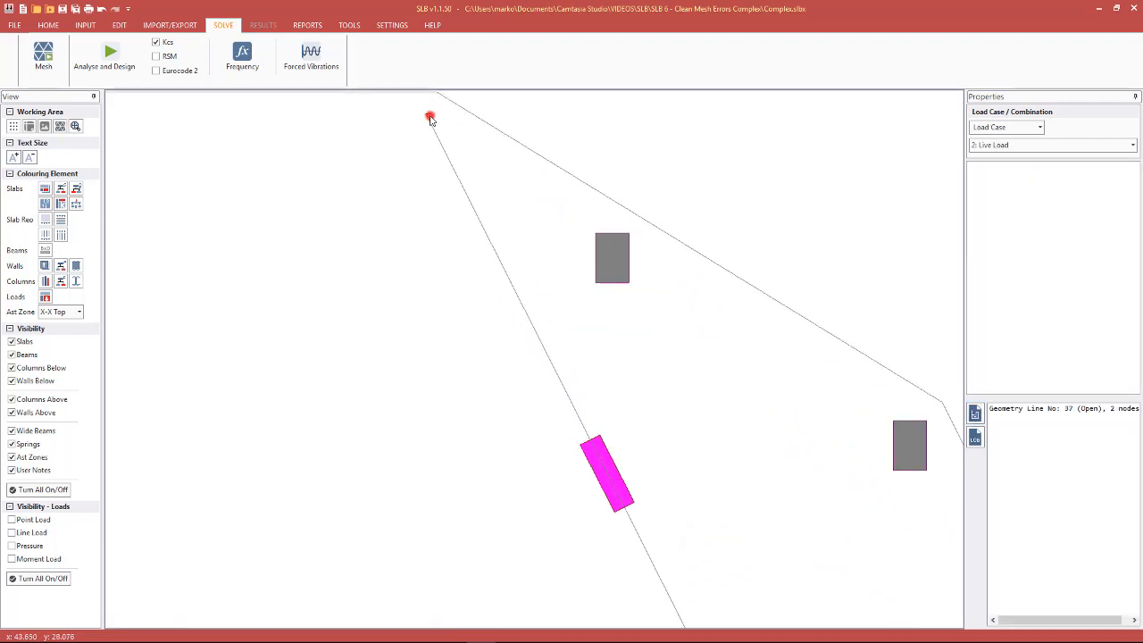
left_click(564, 115)
scroll(571, 143, "down", 2)
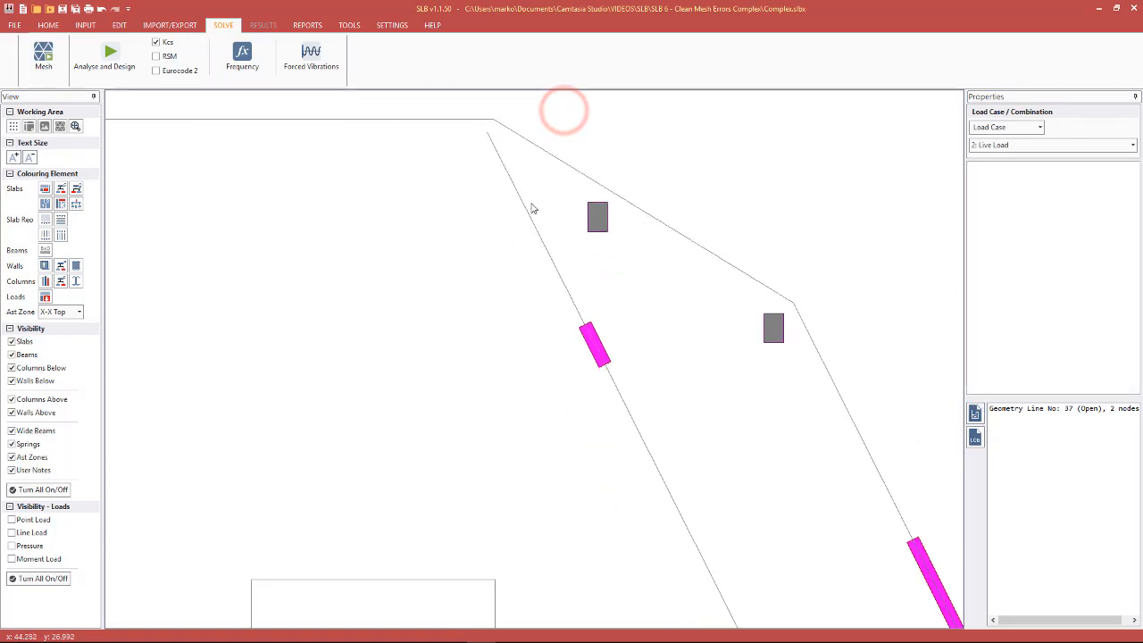
left_click(526, 206)
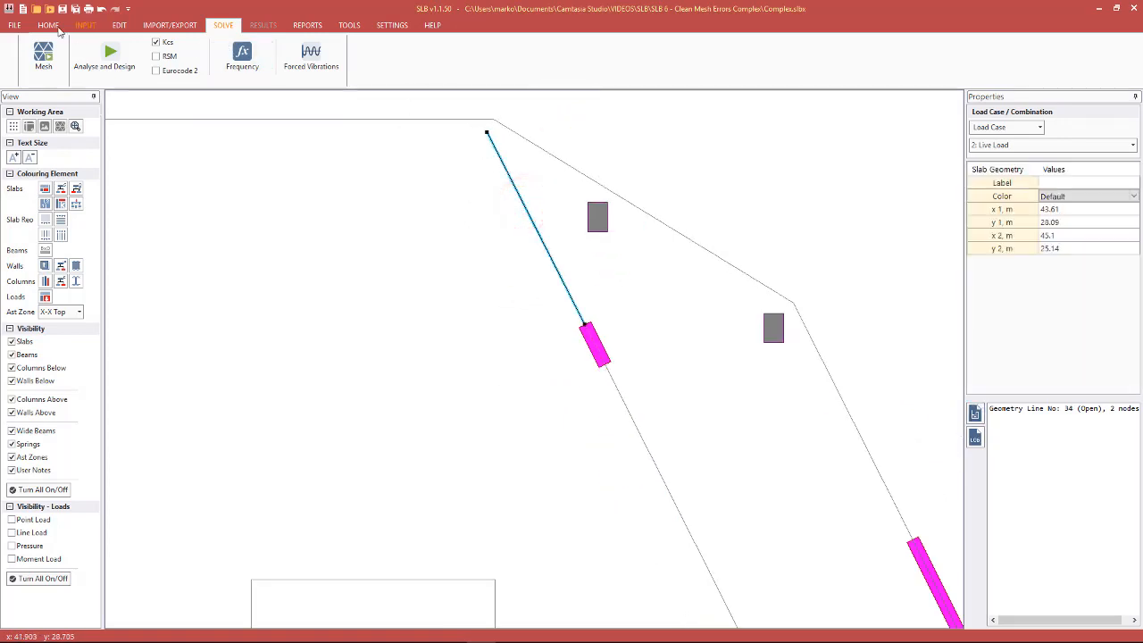
left_click(486, 132)
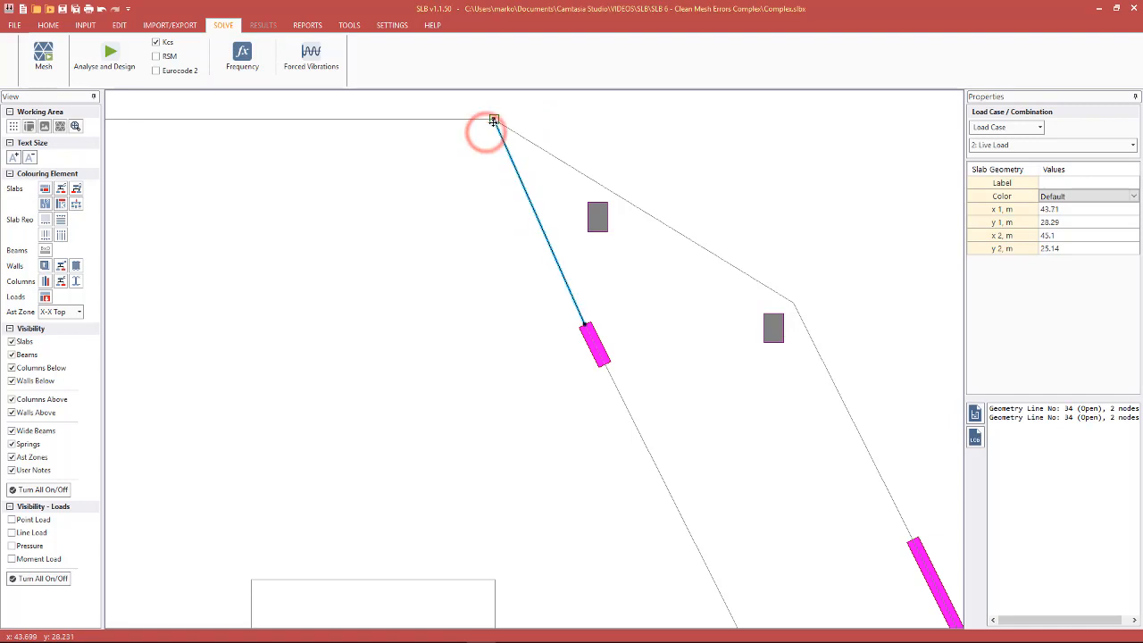
left_click(615, 113)
Step: Extend and clip the inner line's lower end onto the slab edge along the horizontal wall, and select the line to check its coordinates
scroll(544, 133, "down", 2)
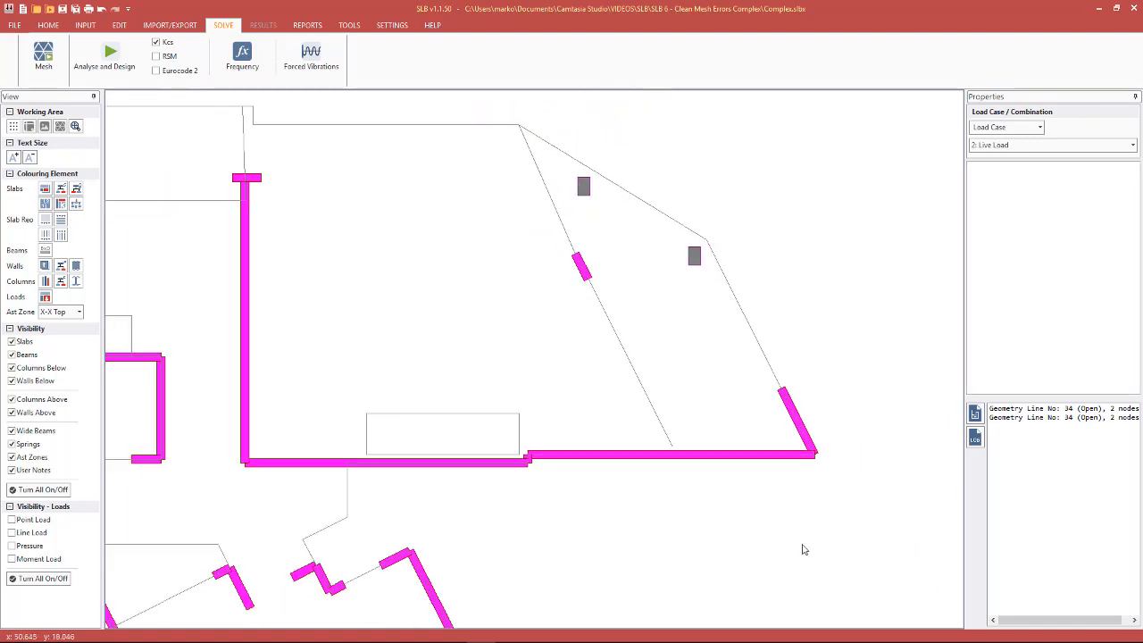
scroll(804, 546, "up", 1)
left_click(42, 26)
scroll(613, 474, "down", 1)
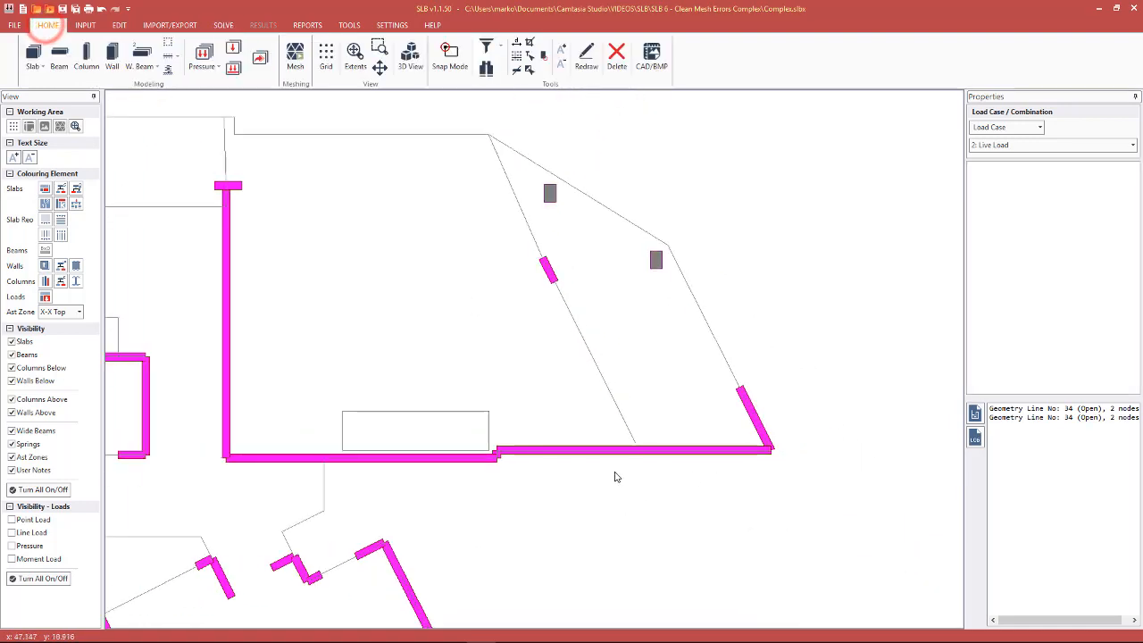
scroll(684, 454, "up", 1)
scroll(603, 459, "down", 1)
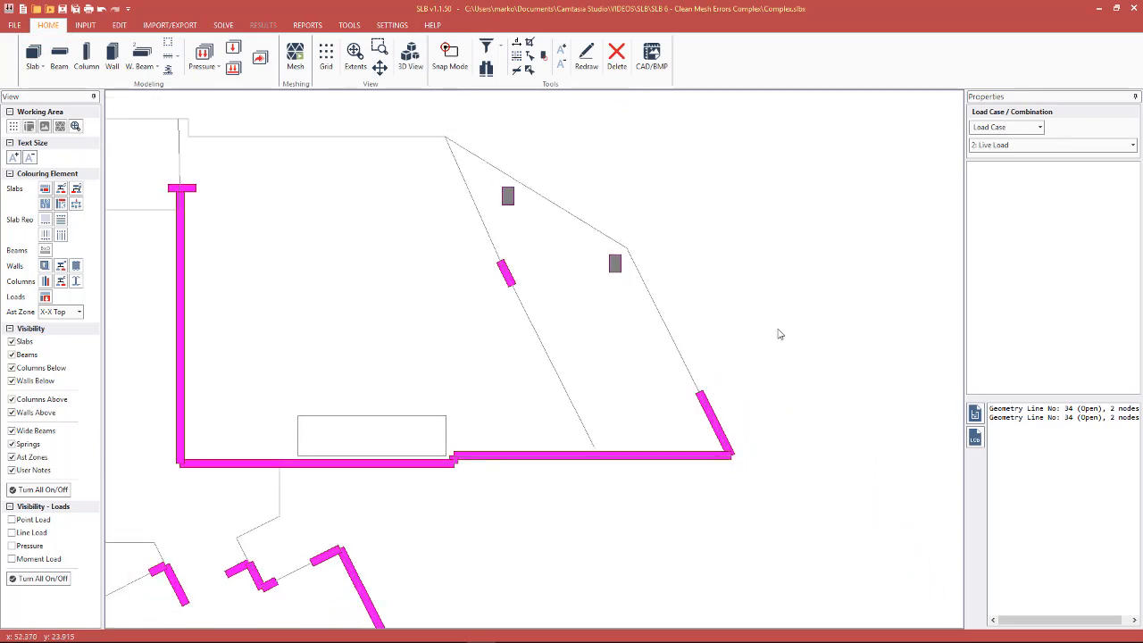
scroll(770, 332, "up", 1)
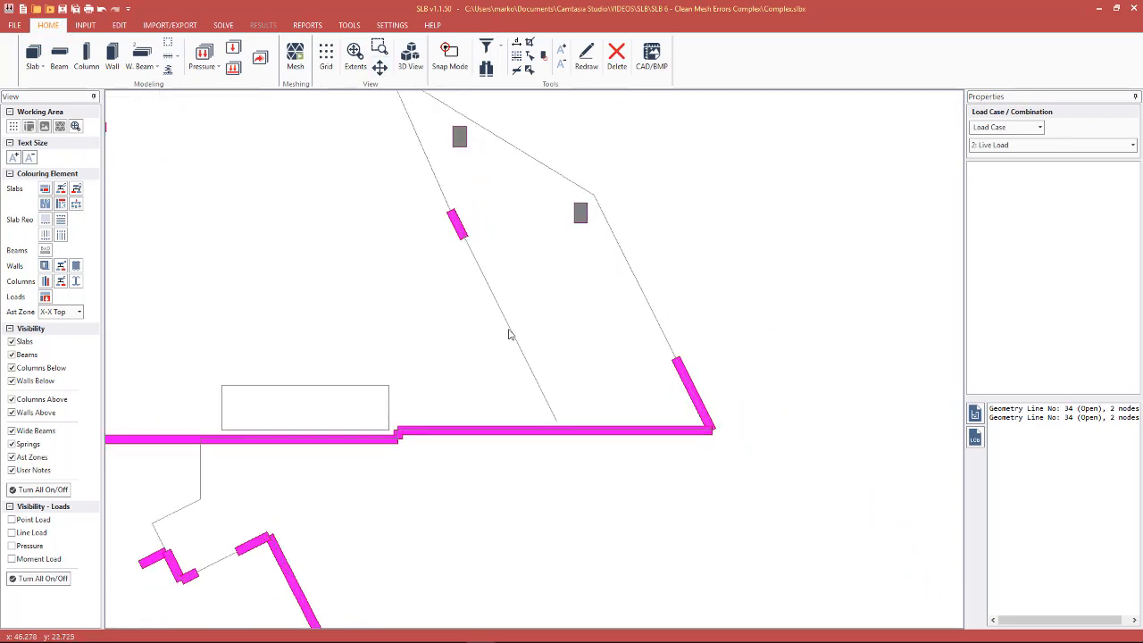
scroll(559, 423, "up", 1)
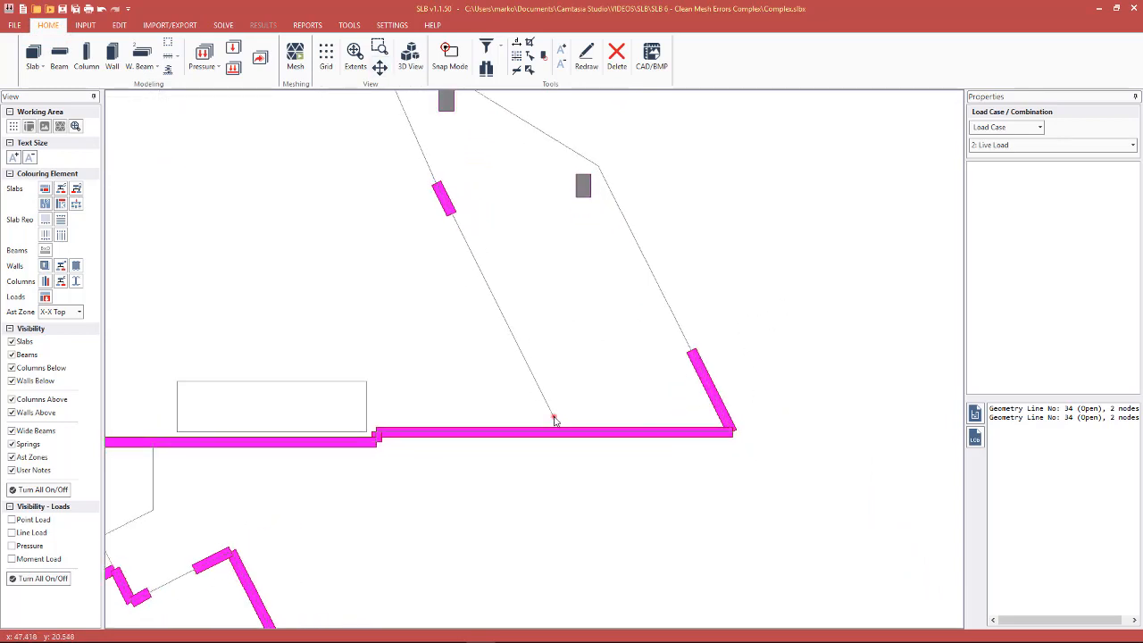
left_click(553, 419)
right_click(554, 419)
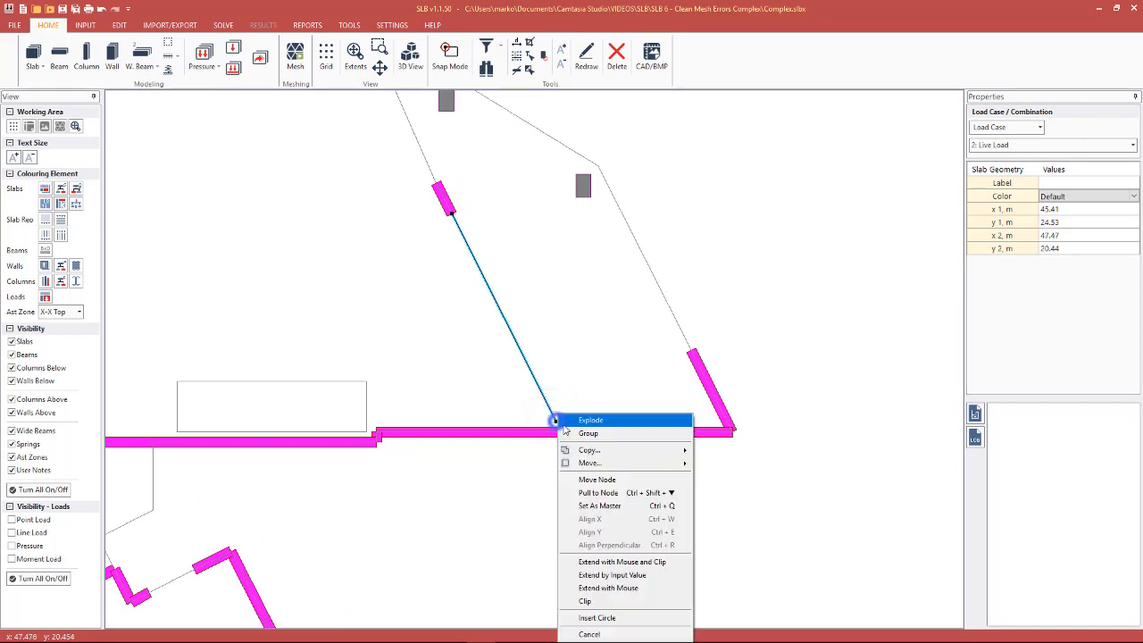
left_click(613, 561)
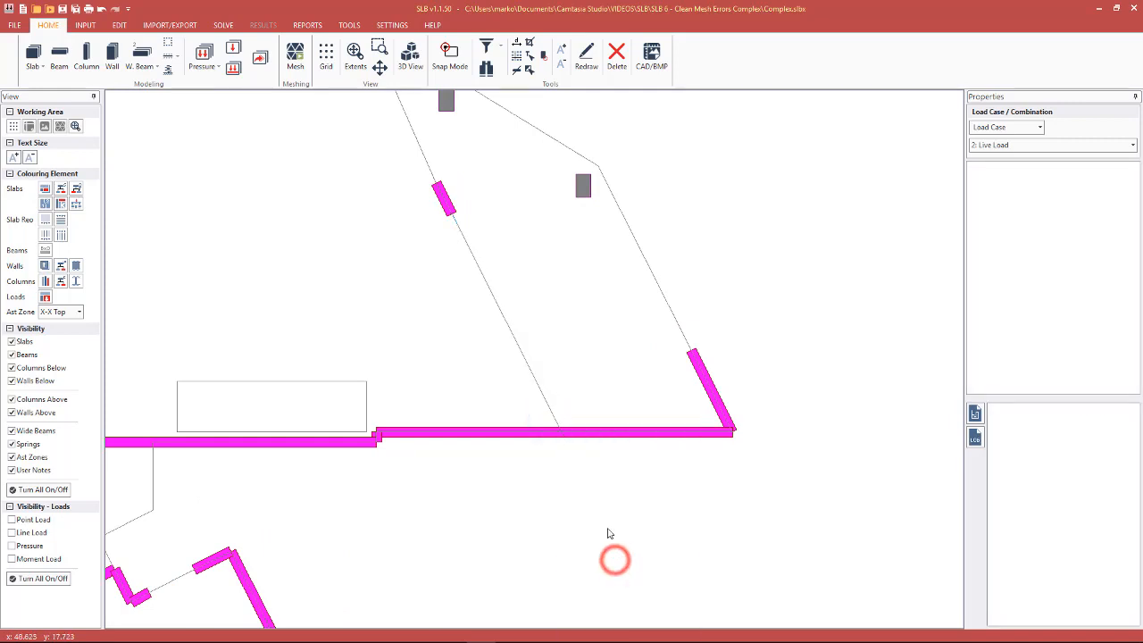
left_click(548, 405)
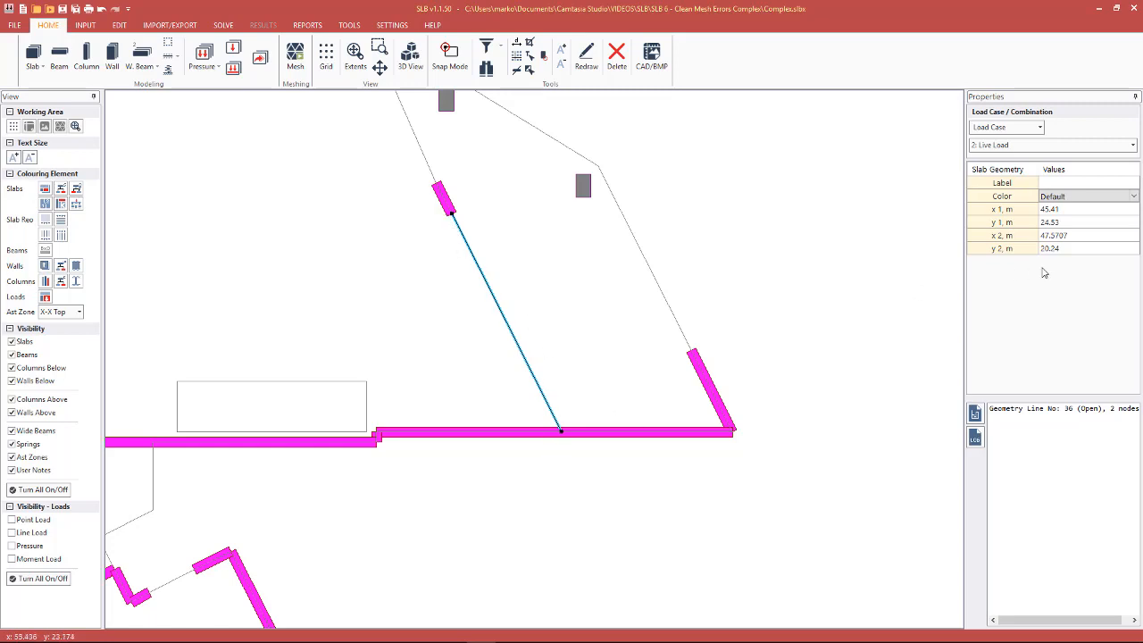
Step: Check the coordinates of the inner sloping line, the horizontal wall it meets and the short sloping wall at the slab's right edge
left_click(737, 511)
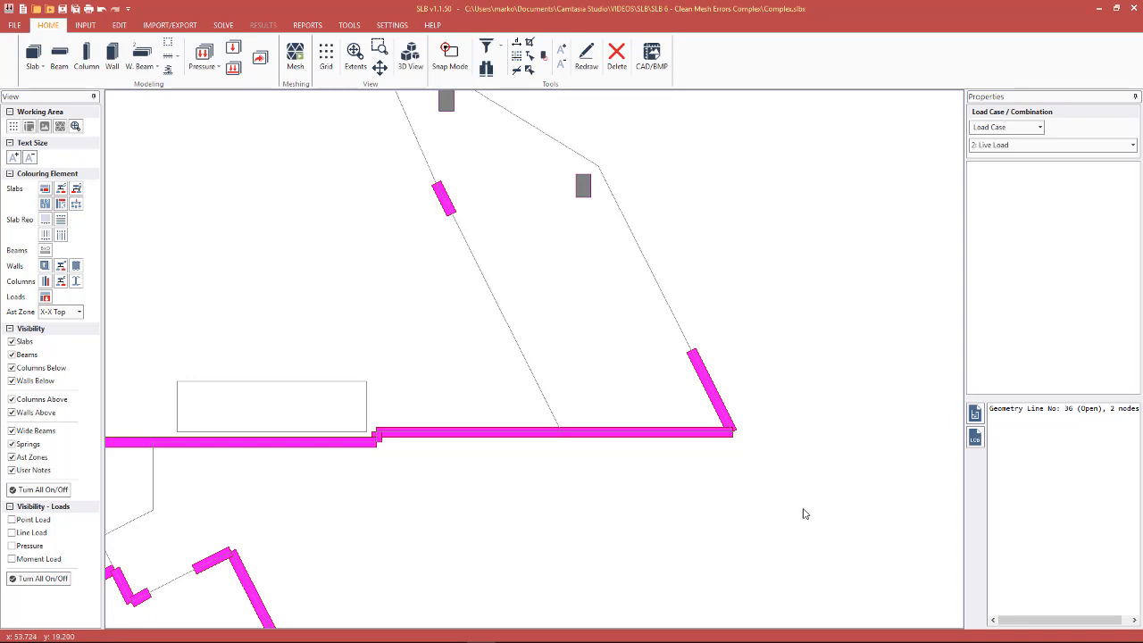
left_click(573, 436)
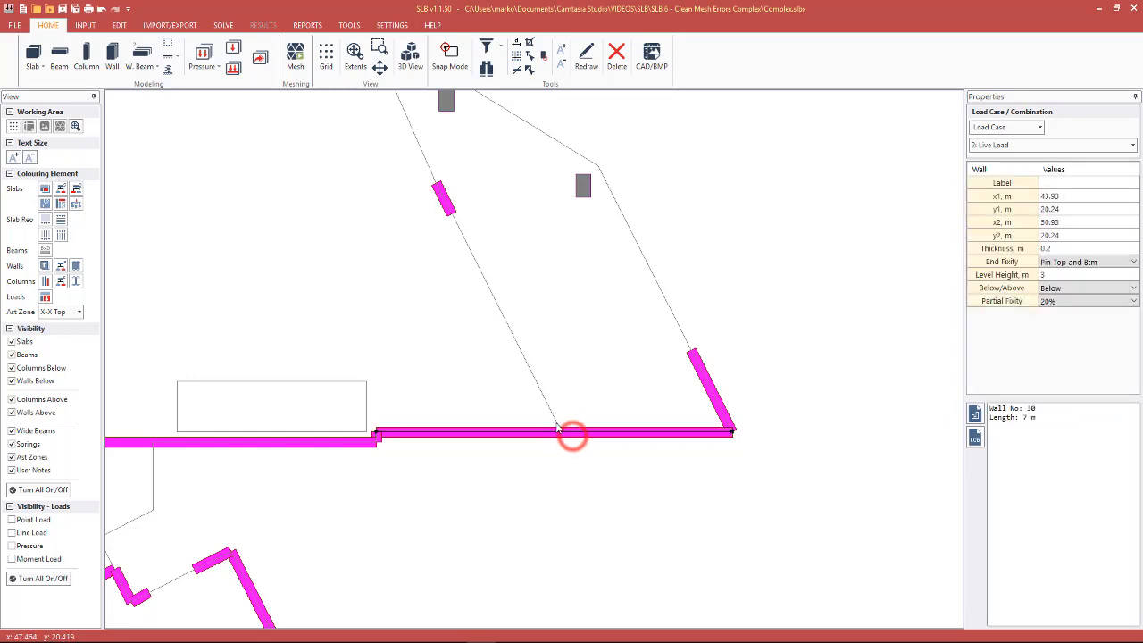
left_click(557, 428)
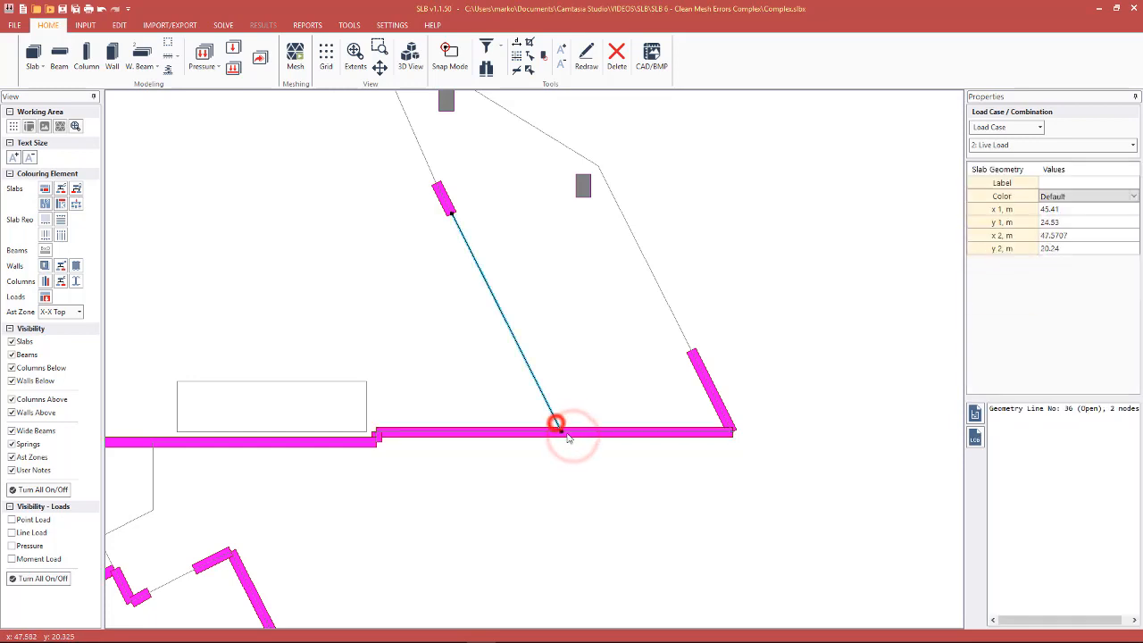
left_click(711, 384)
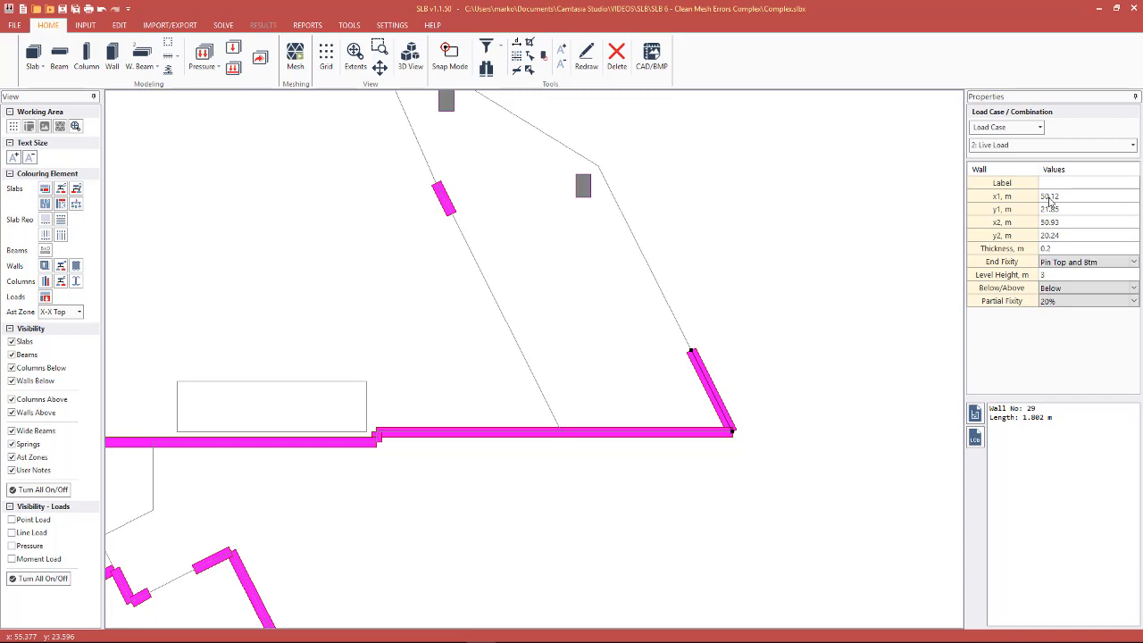
left_click(855, 239)
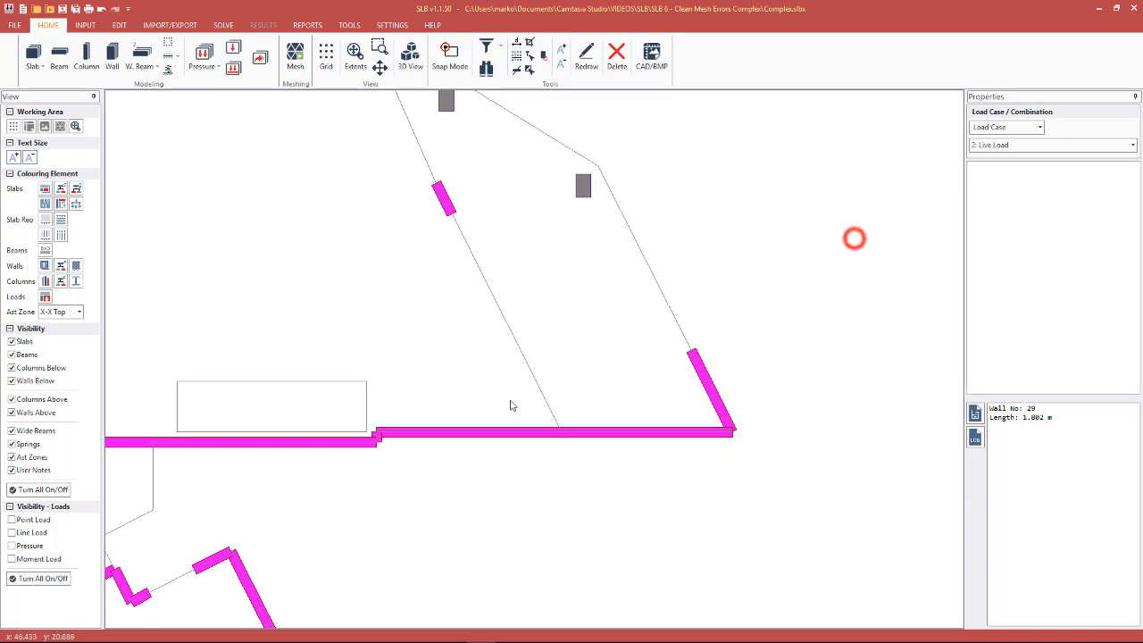
left_click(704, 367)
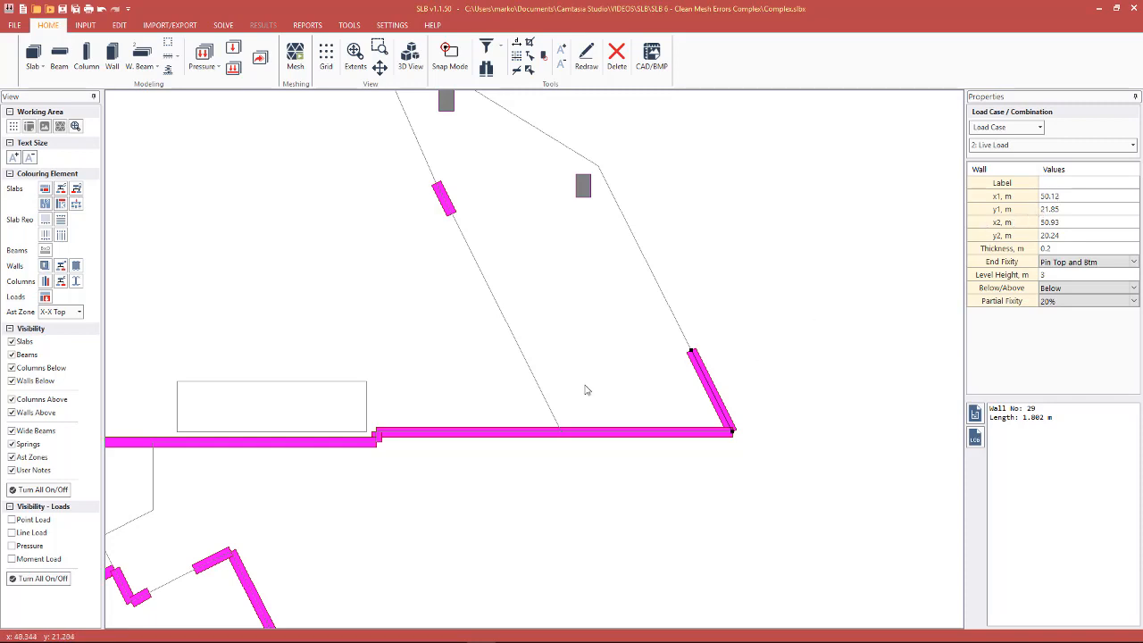
left_click(560, 429)
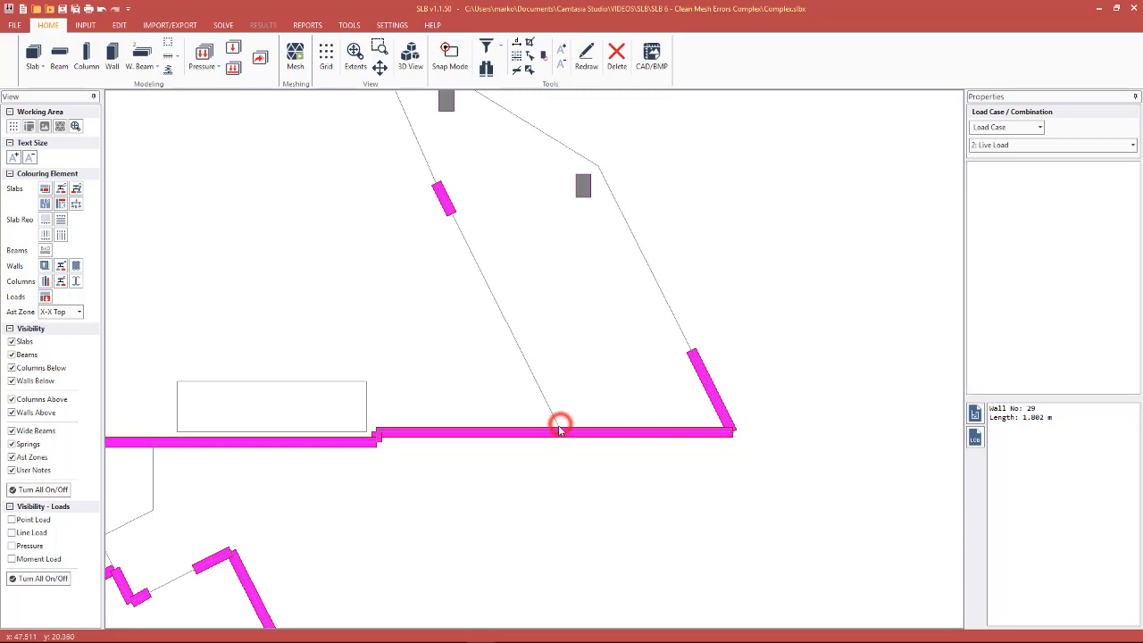
left_click(560, 430)
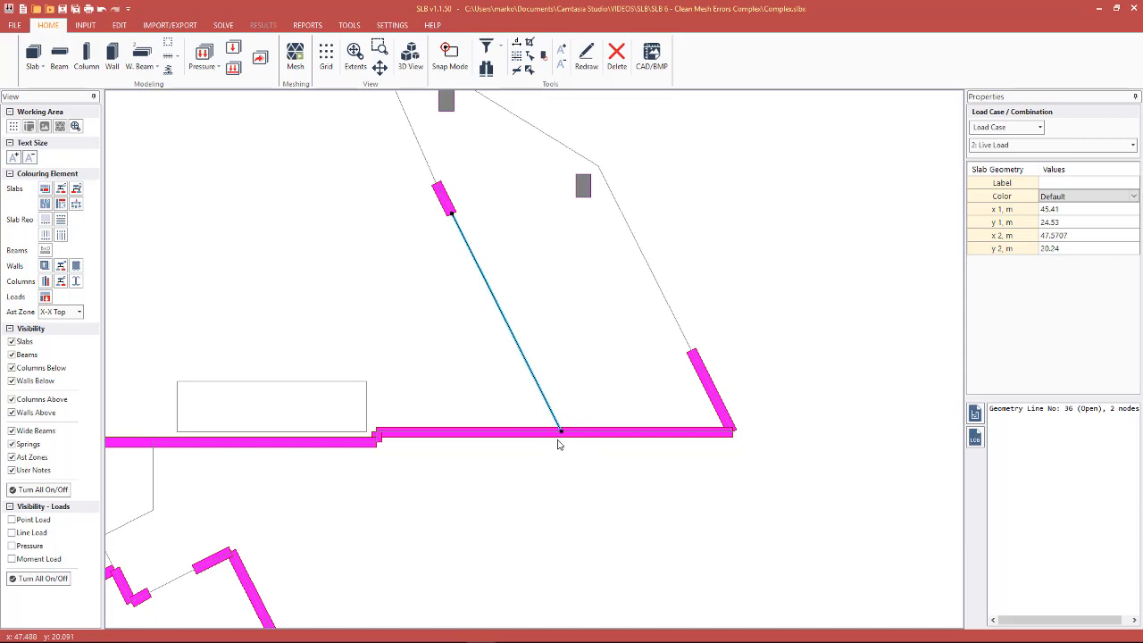
left_click(758, 270)
Step: Align the upper end node of the geometry line above the T-shaped wall in X with its node at the wall head, set as master
scroll(768, 284, "down", 3)
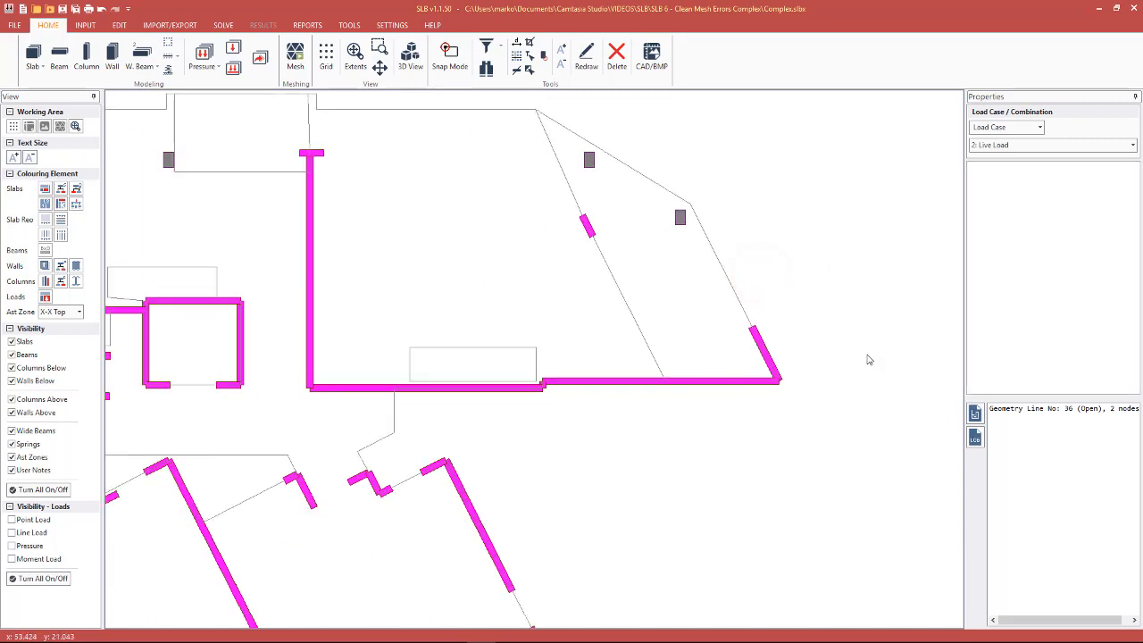
scroll(869, 357, "down", 1)
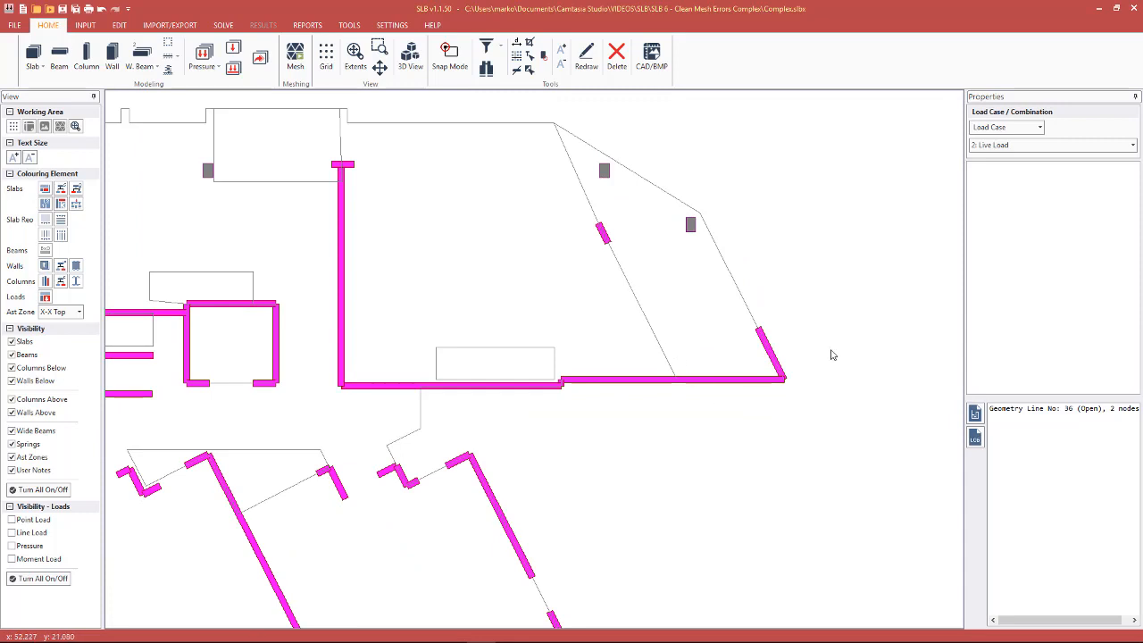
scroll(884, 304, "down", 1)
scroll(362, 141, "up", 1)
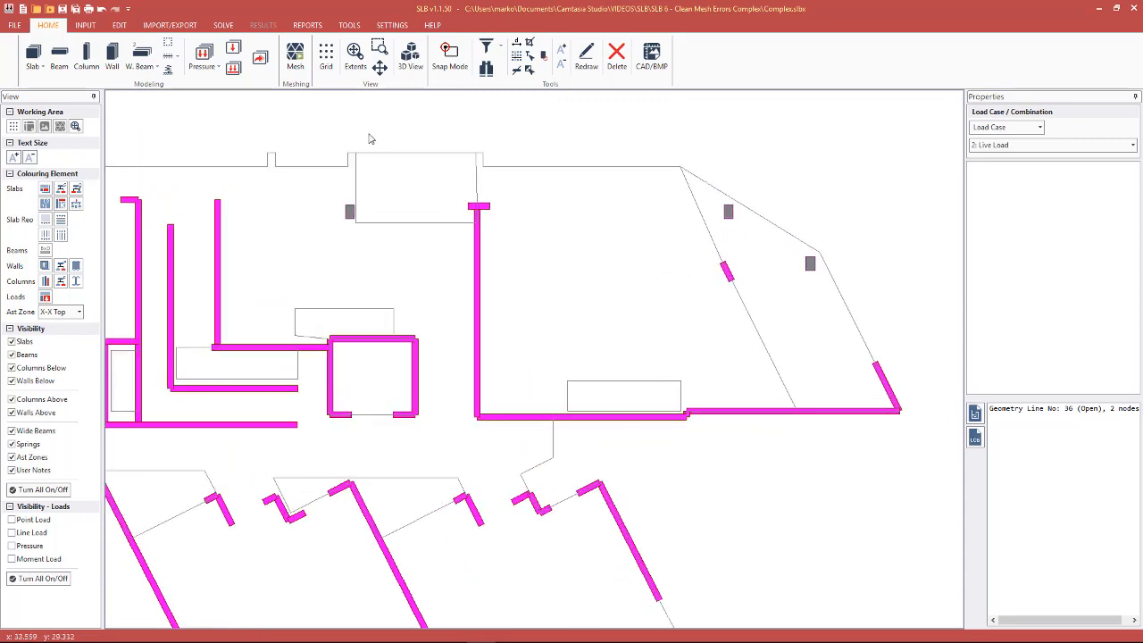
scroll(393, 138, "up", 1)
scroll(496, 188, "up", 2)
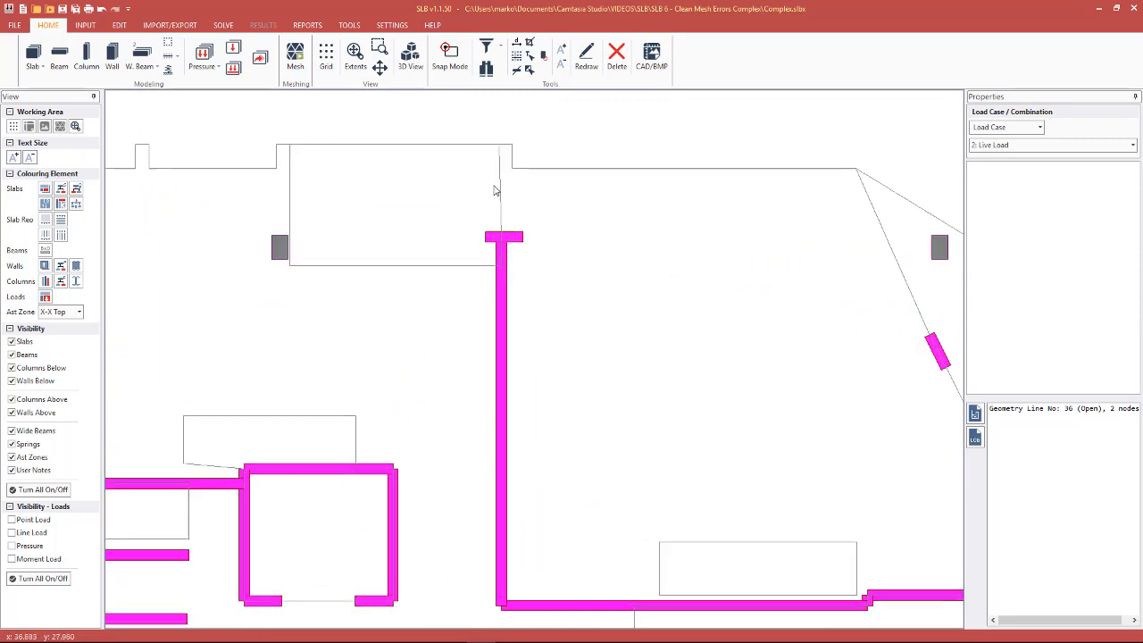
left_click(500, 176)
scroll(510, 228, "up", 1)
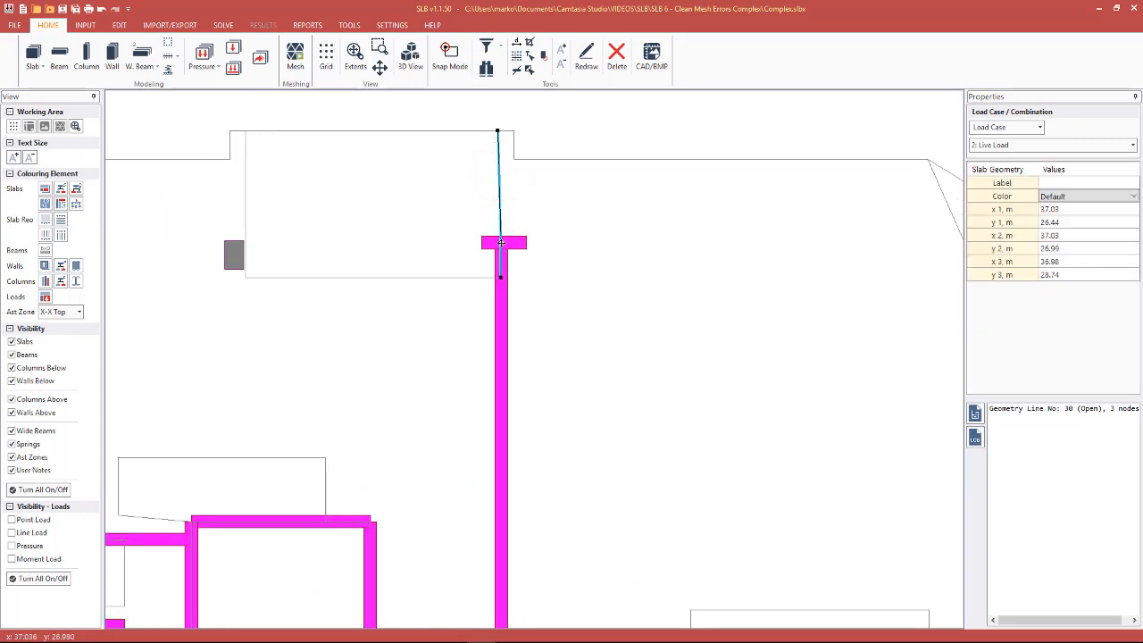
right_click(500, 241)
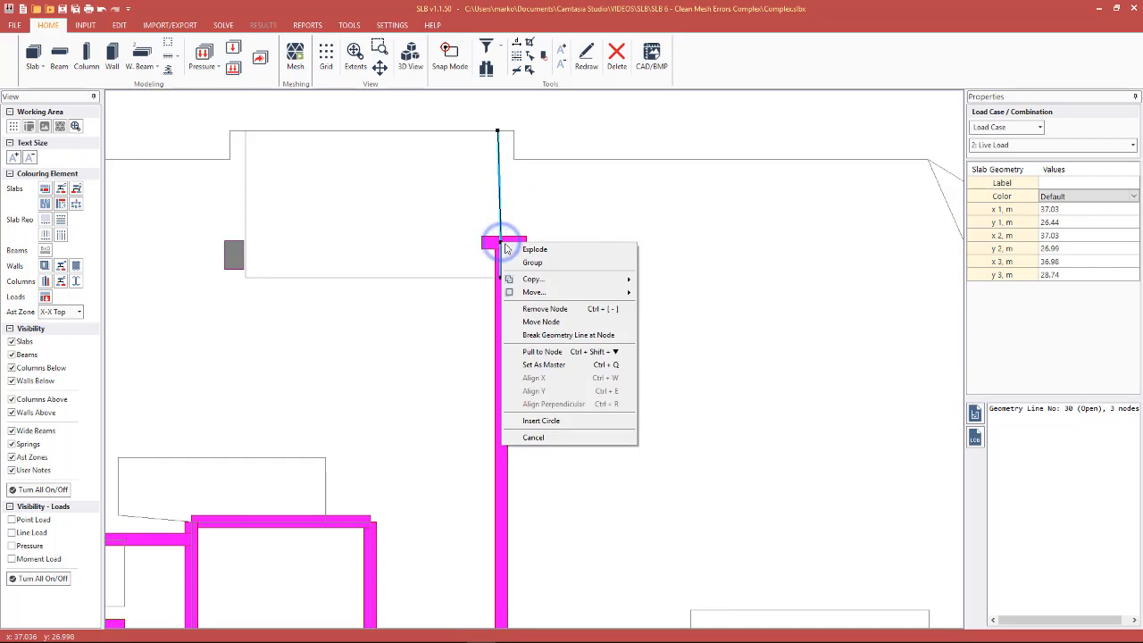
left_click(525, 365)
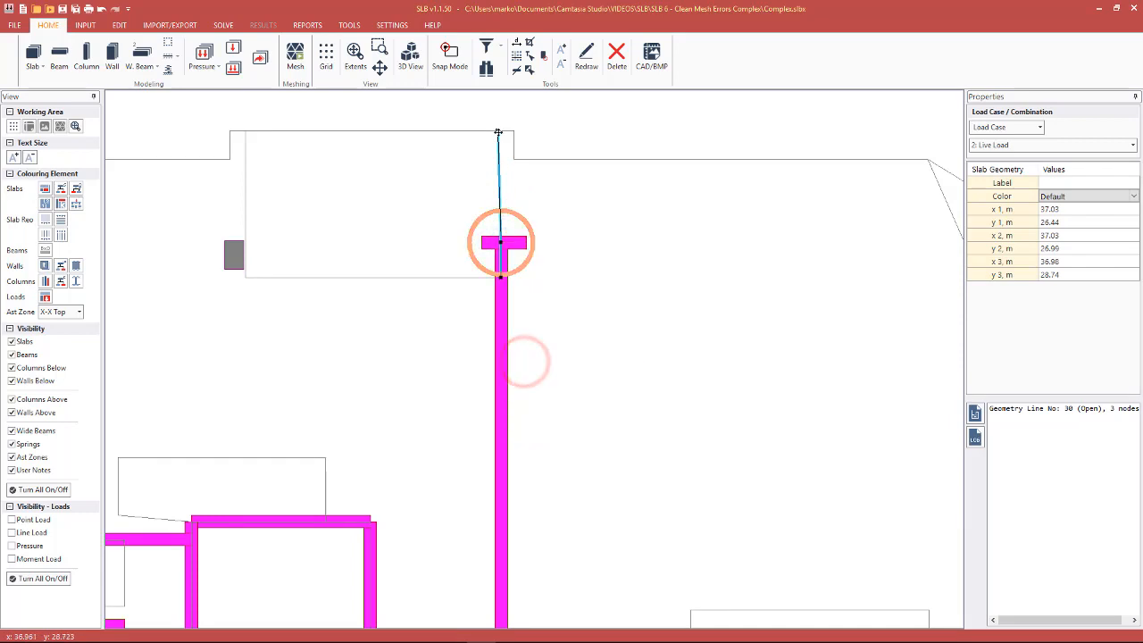
right_click(497, 132)
left_click(539, 258)
left_click(607, 125)
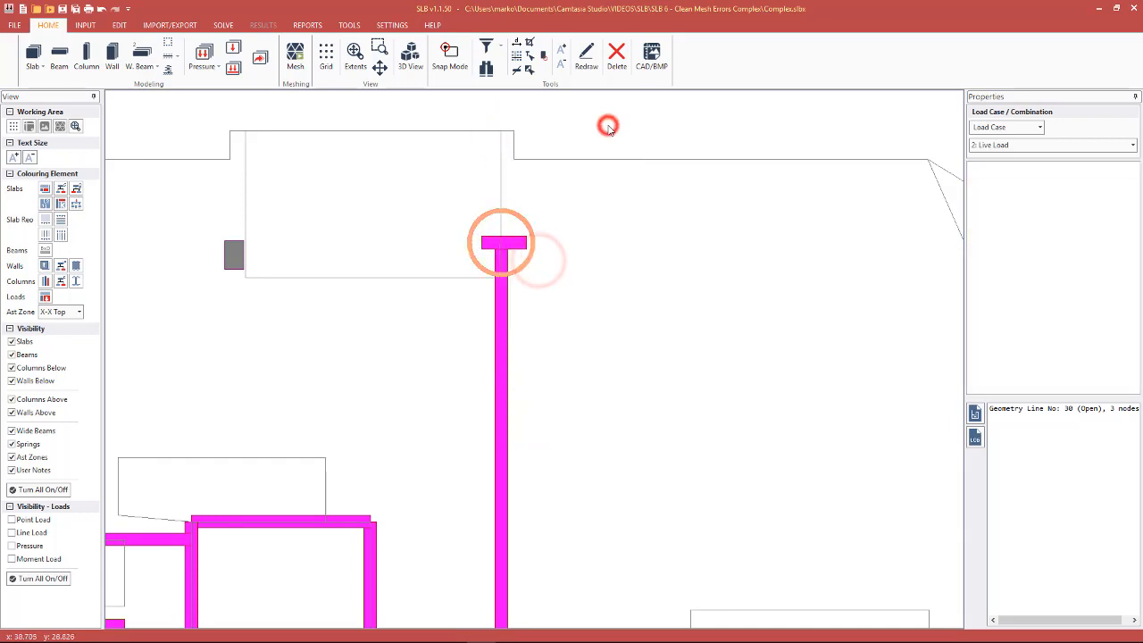
Step: Mesh the slab, dismiss the warning, and inspect the error markers along the long inclined walls in the lower slab area
scroll(650, 163, "down", 3)
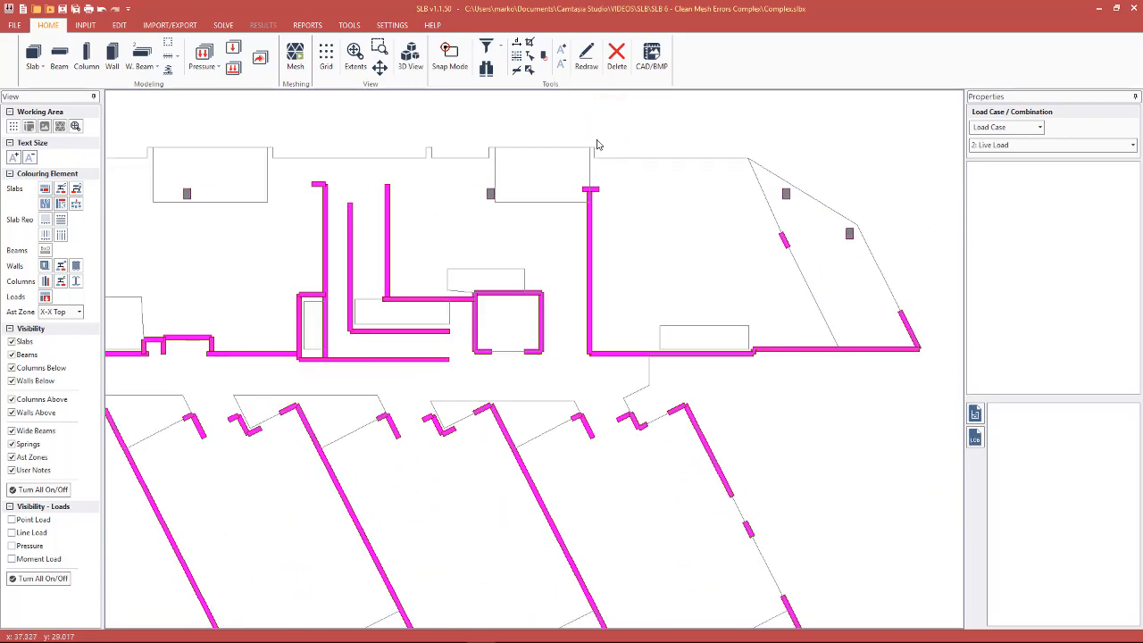
scroll(688, 198, "down", 2)
middle_click_drag(689, 426, 750, 297)
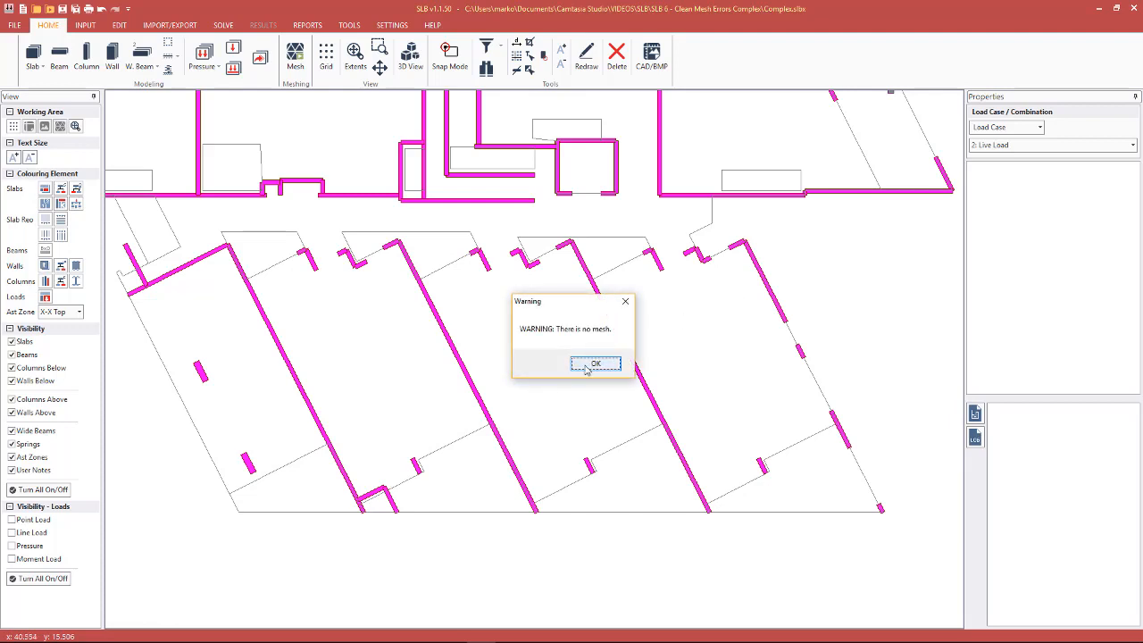
left_click(585, 362)
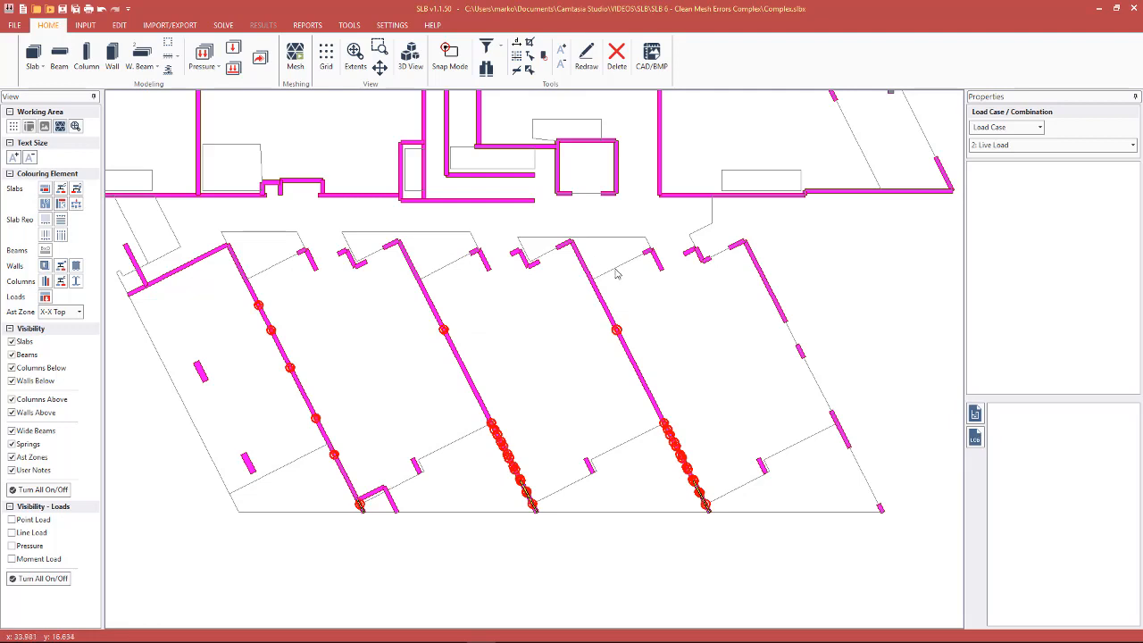
scroll(640, 329, "down", 1)
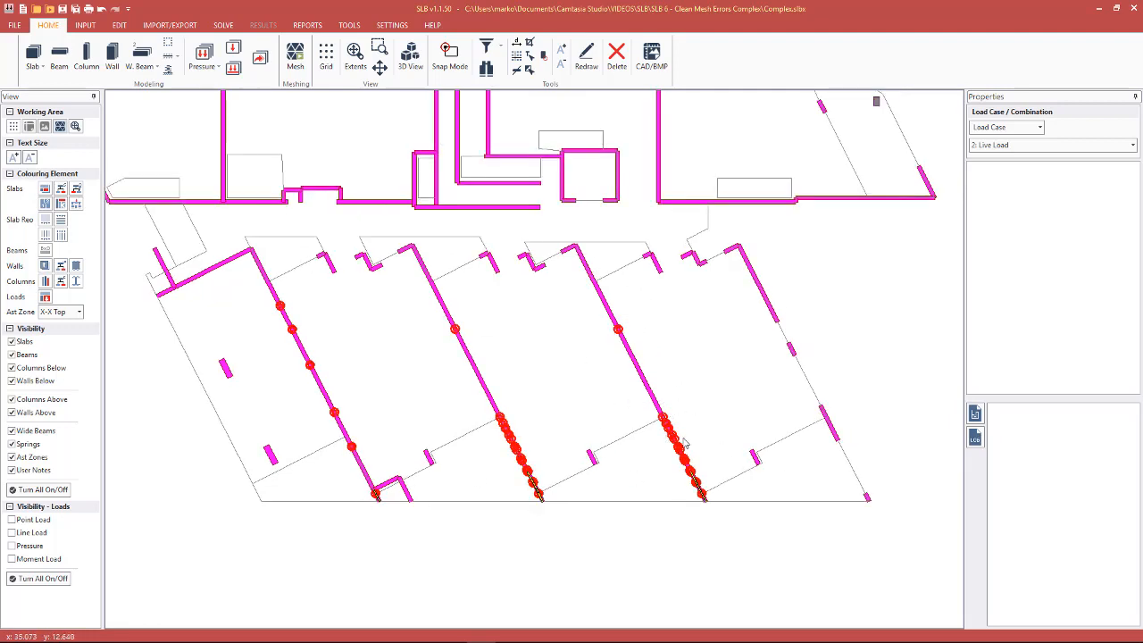
scroll(741, 500, "up", 5)
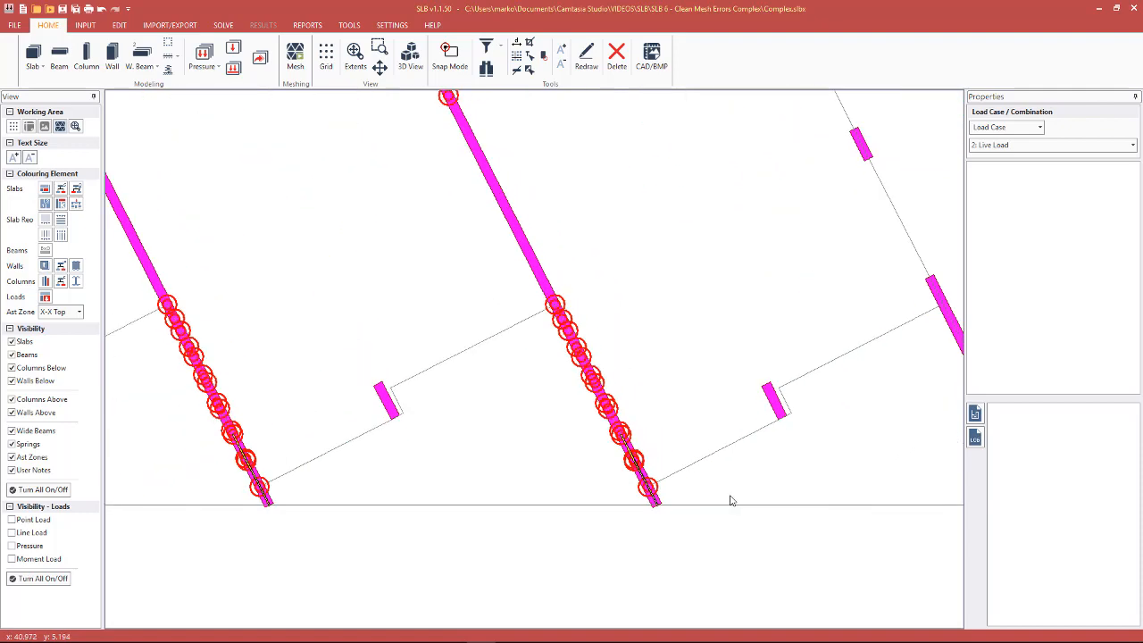
scroll(665, 499, "up", 2)
Step: Check the coordinates of the rightmost long inclined wall, the geometry line along its lower part and the lines meeting it
left_click(653, 489)
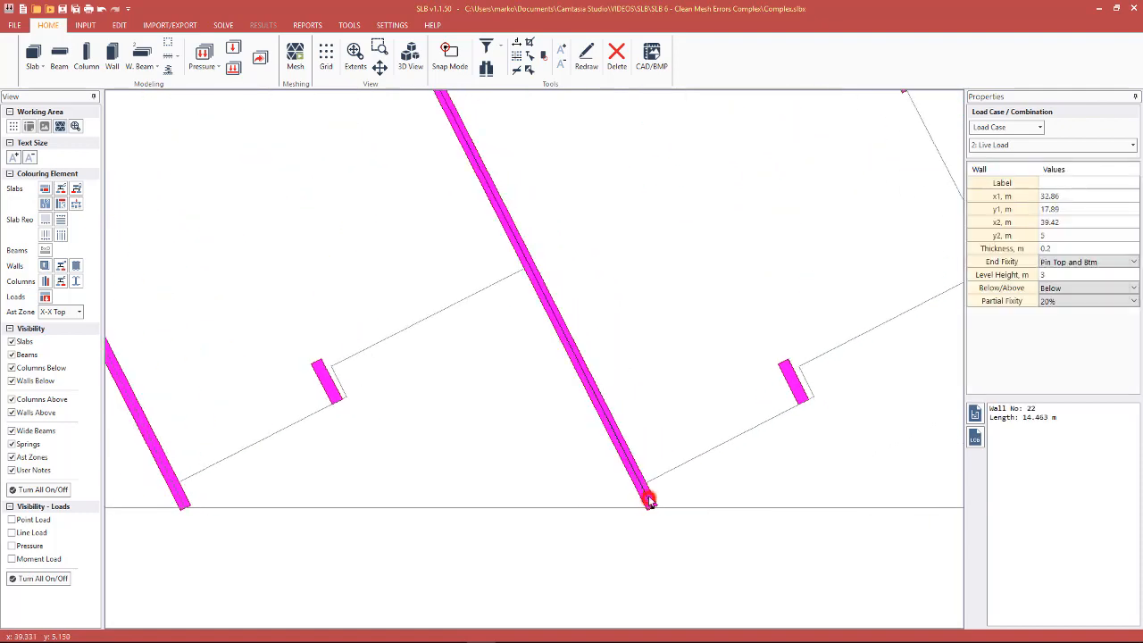
left_click(655, 484)
left_click(643, 491)
scroll(657, 502, "down", 2)
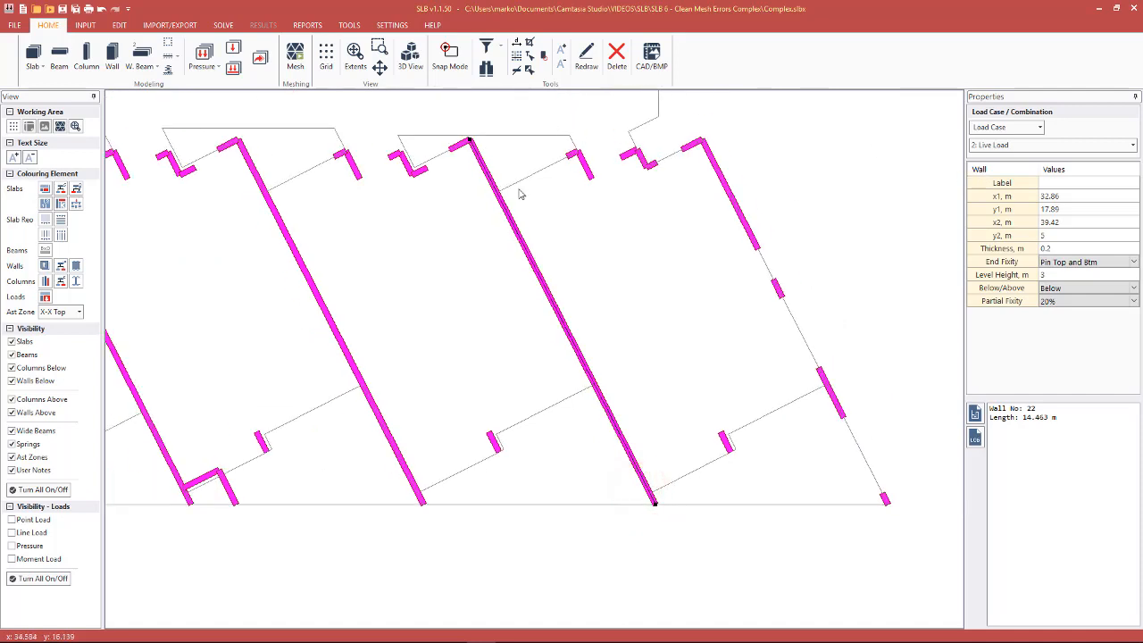
scroll(670, 333, "up", 1)
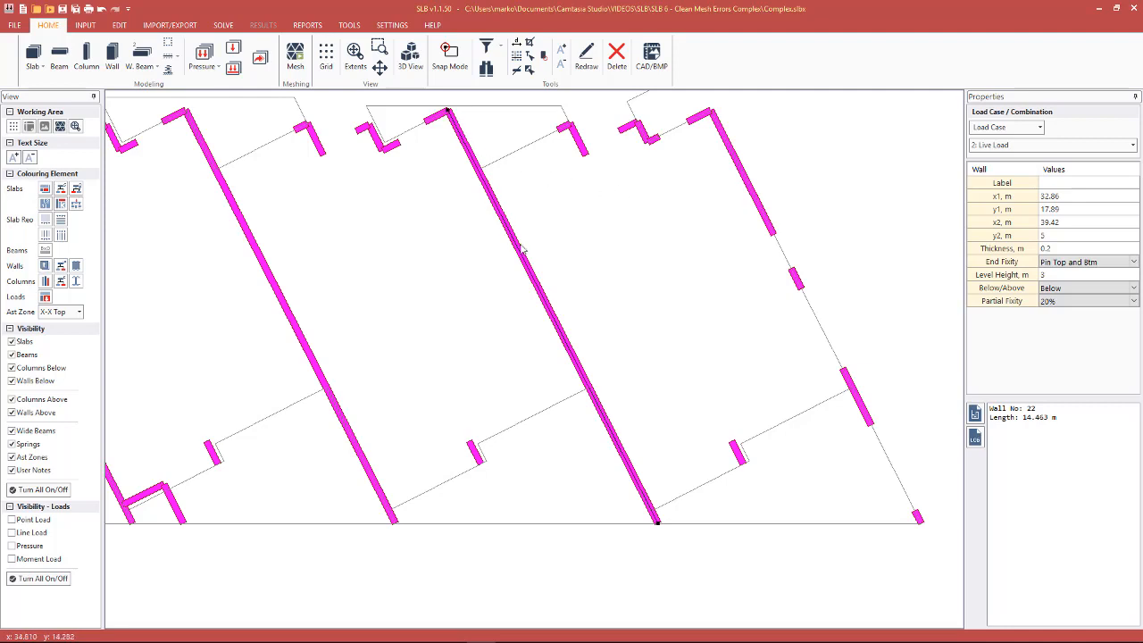
left_click(650, 509)
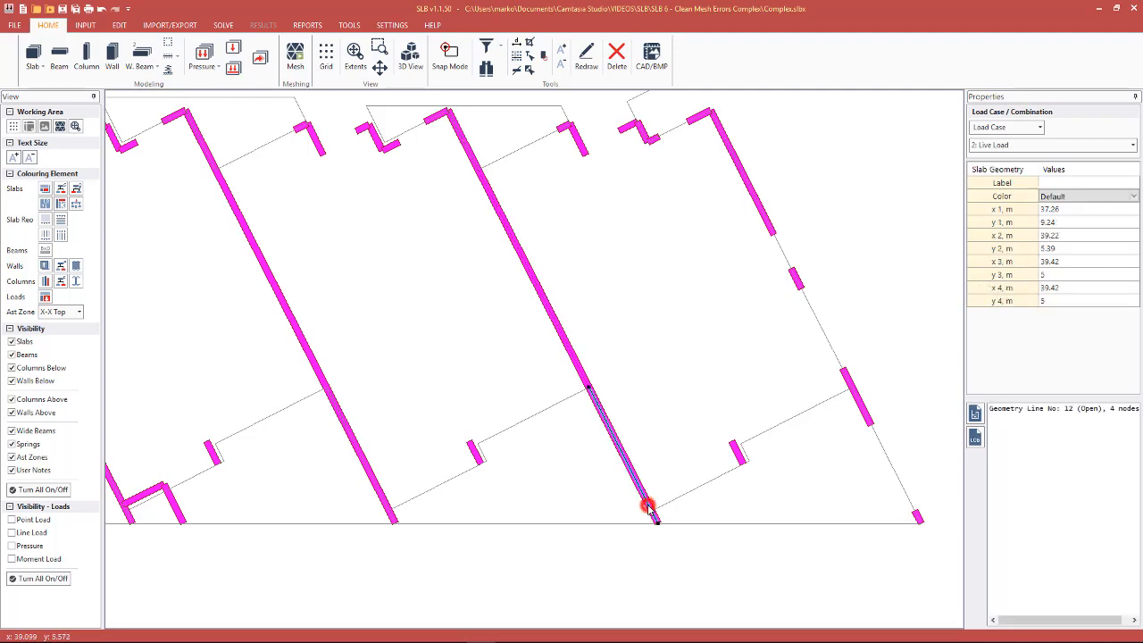
scroll(625, 465, "up", 2)
left_click(578, 396)
left_click(599, 410)
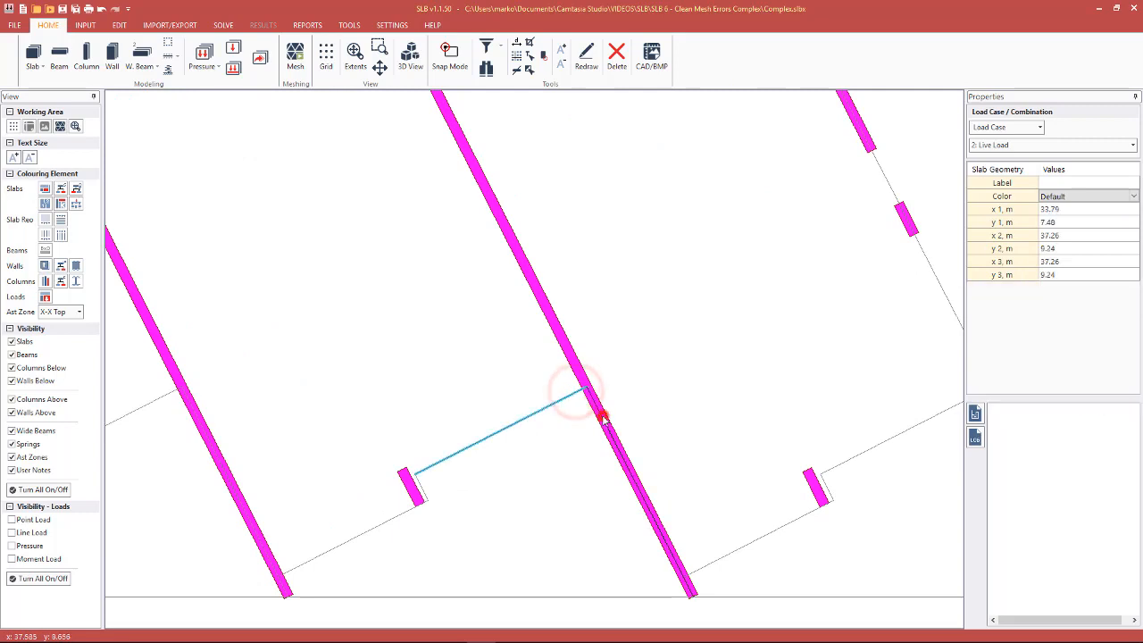
left_click(710, 574)
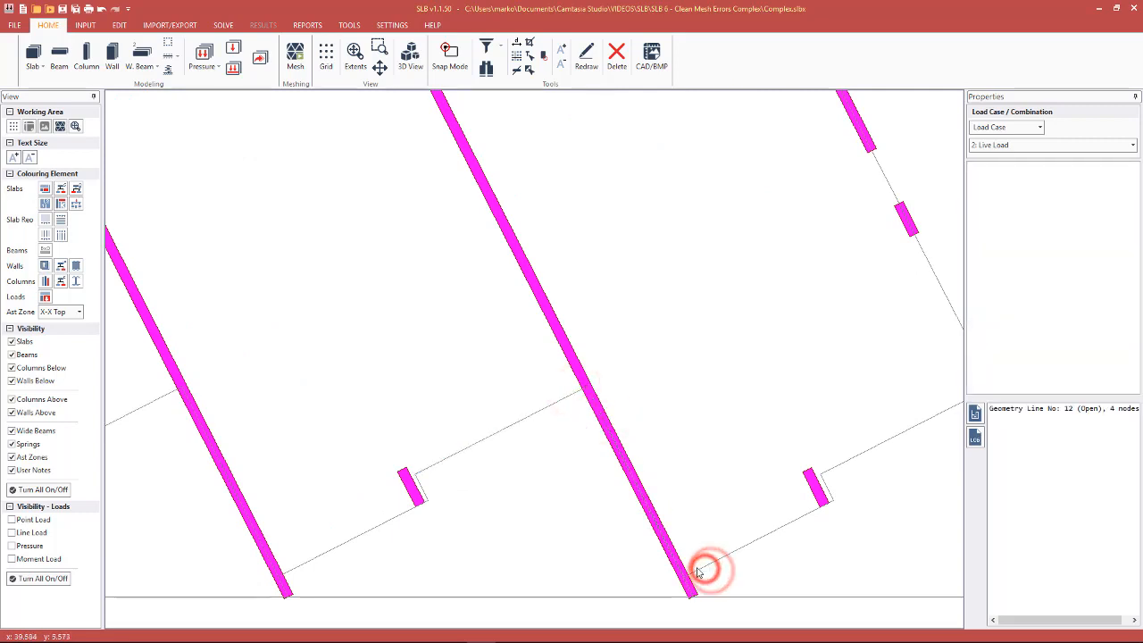
left_click(697, 573)
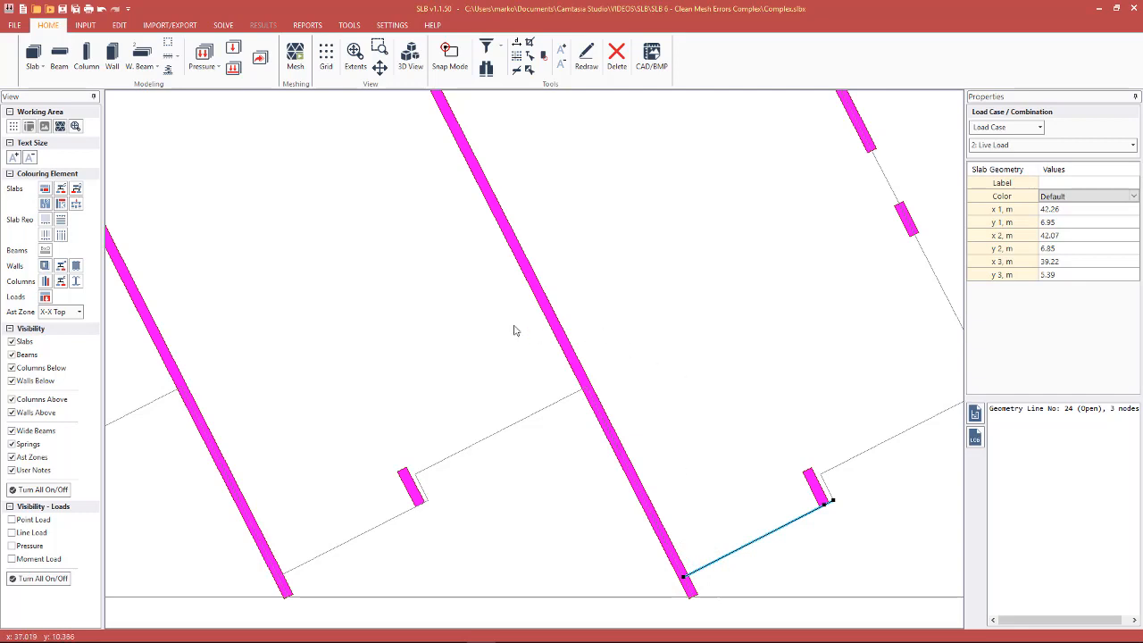
Step: Examine the node coordinates of the four-node geometry line inside the inclined wall for duplicate nodes and alignment with the wall
scroll(527, 329, "down", 3)
scroll(656, 393, "up", 3)
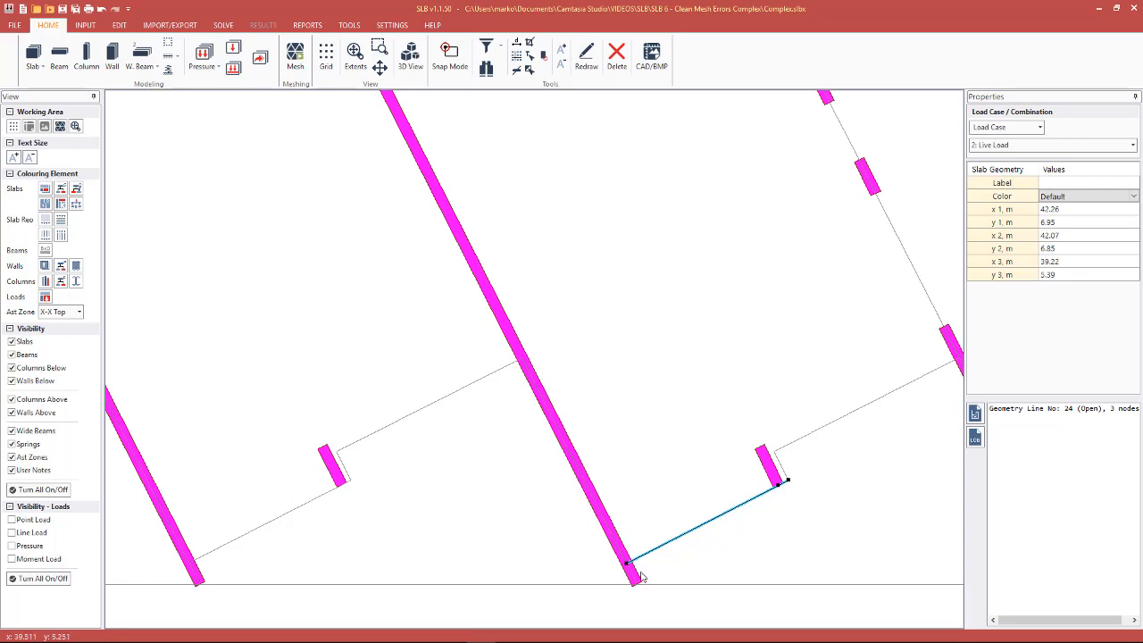
scroll(639, 577, "up", 1)
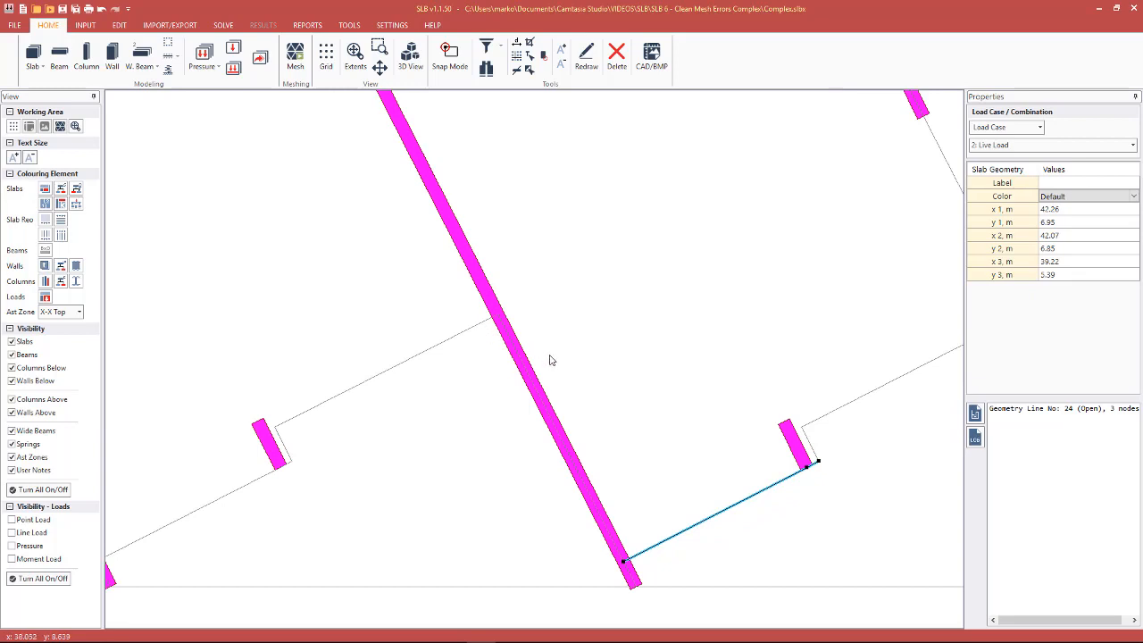
left_click(631, 577)
scroll(630, 577, "up", 1)
left_click(630, 524)
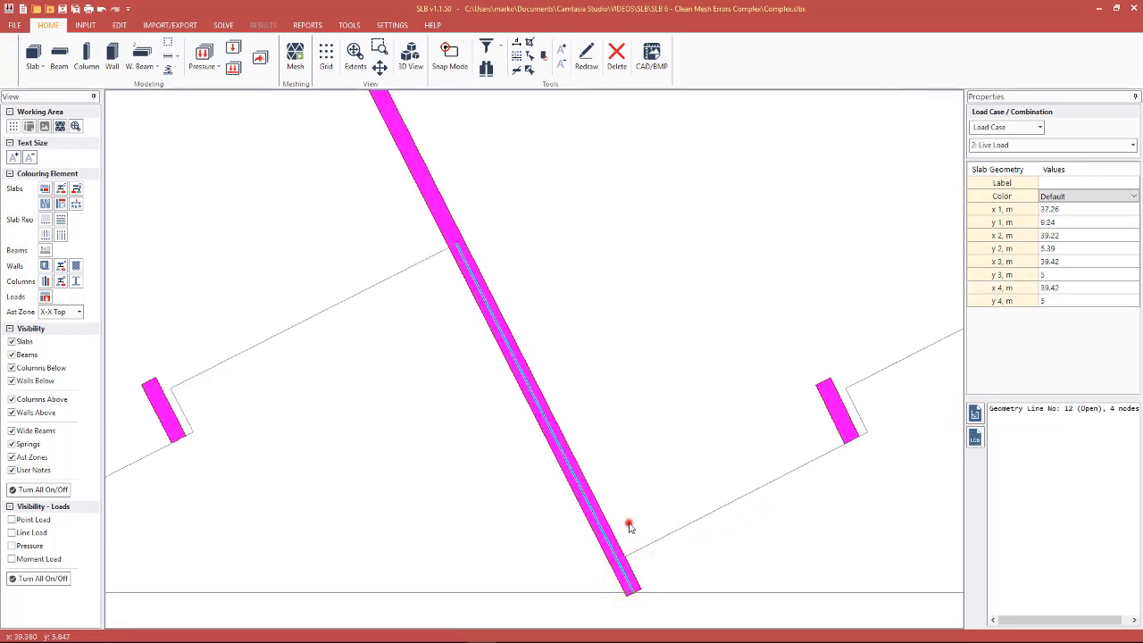
left_click(623, 573)
scroll(616, 575, "up", 1)
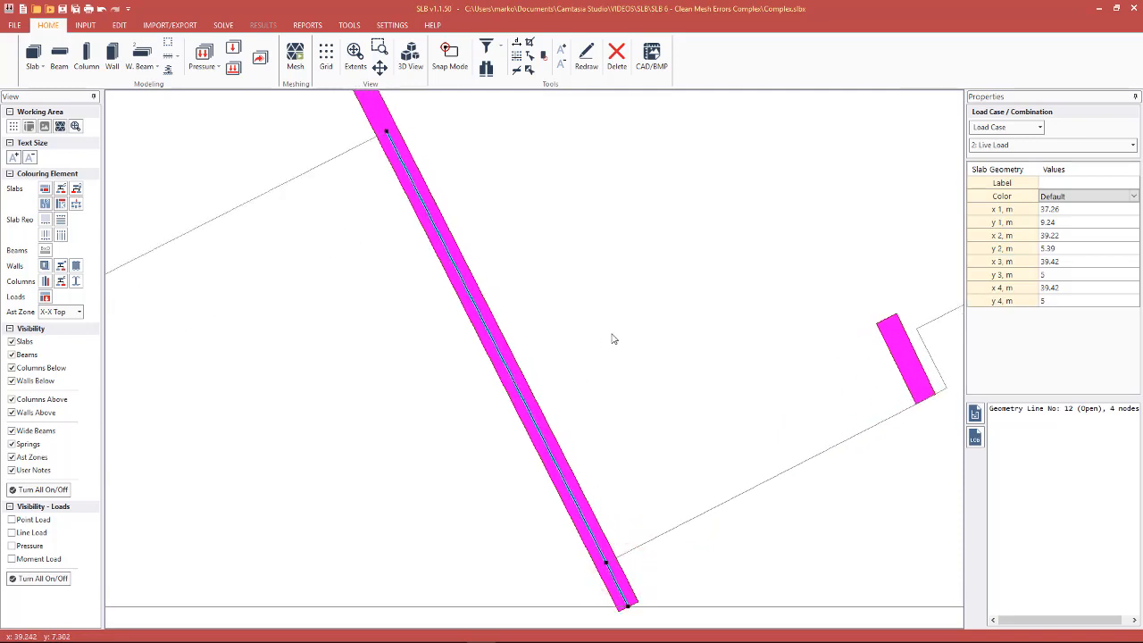
scroll(616, 348, "down", 1)
scroll(676, 524, "up", 1)
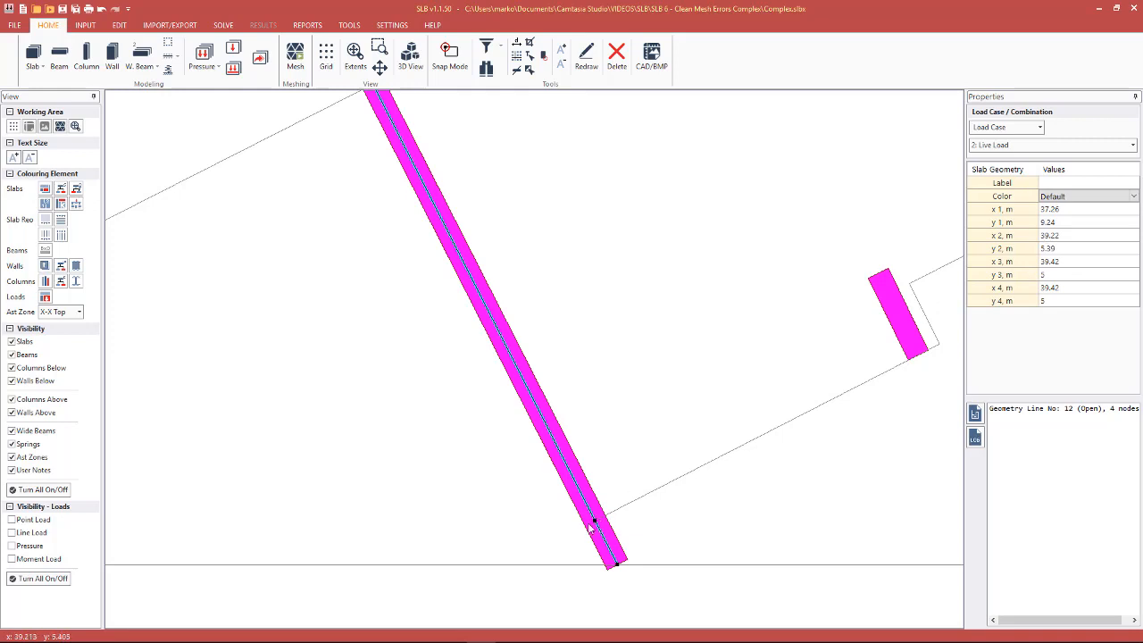
scroll(594, 516, "down", 2)
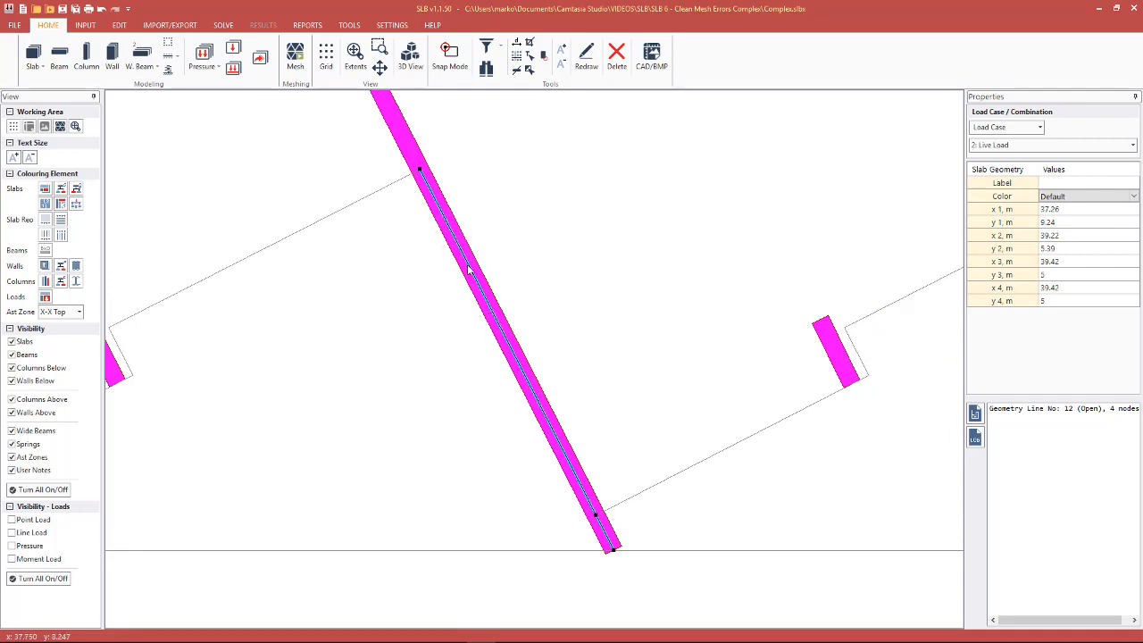
scroll(629, 435, "up", 1)
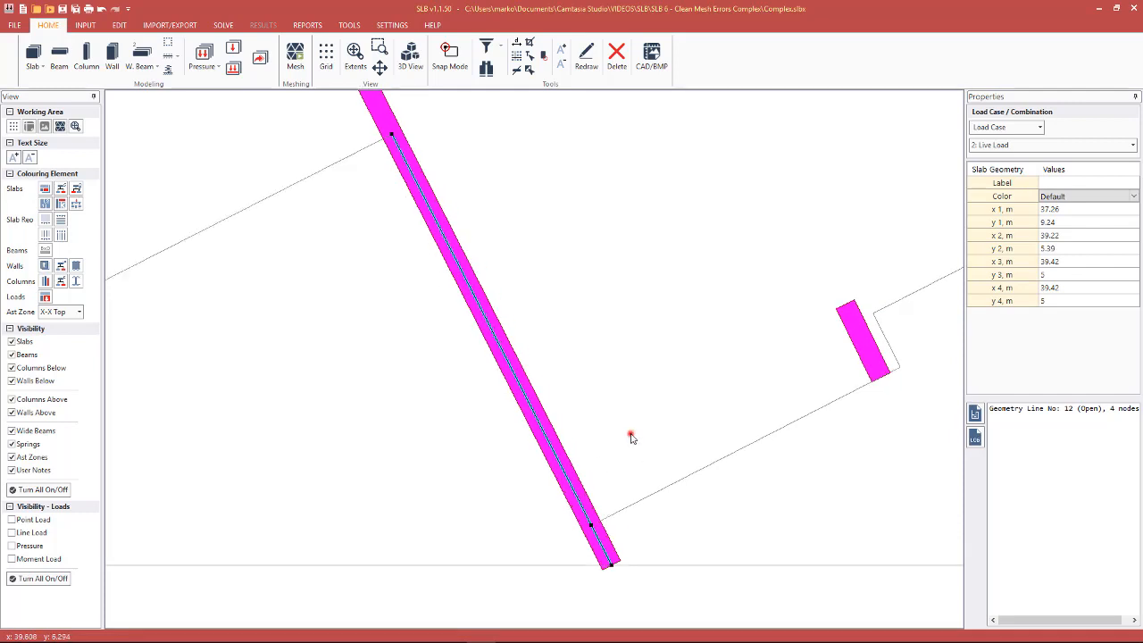
Step: Remove the intermediate node near the lower end of the four-node geometry line inside the long inclined wall
left_click(627, 434)
left_click(593, 533)
right_click(591, 525)
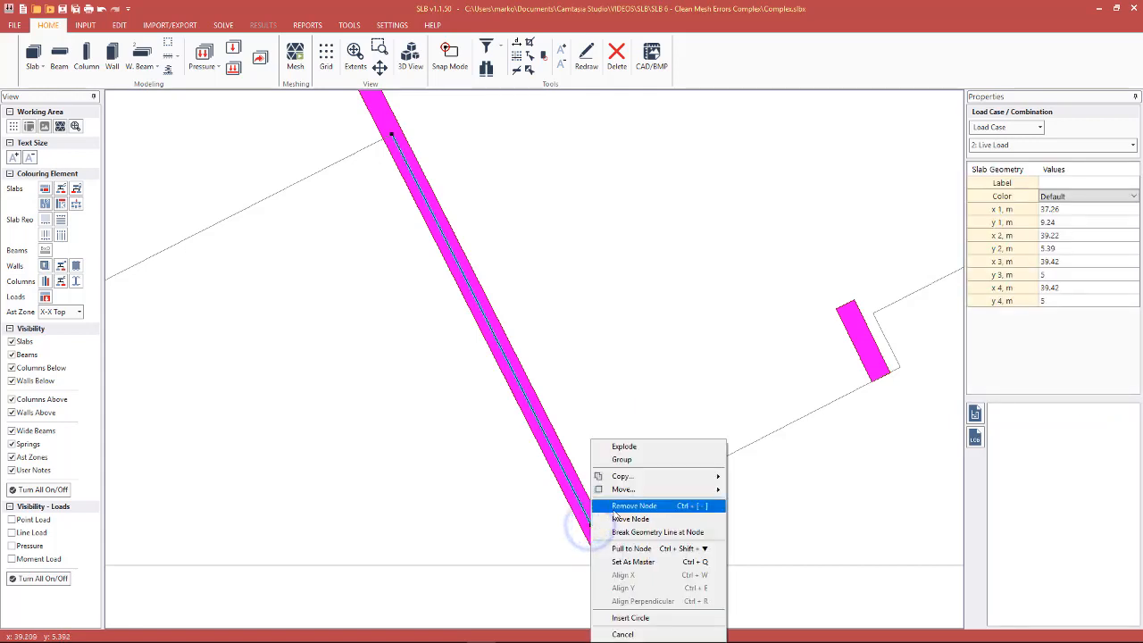
left_click(613, 510)
left_click(602, 535)
Step: Compare the node coordinates of the geometry line meeting the inclined wall's lower part with those of the line inside the wall
scroll(604, 540, "up", 2)
left_click(513, 542)
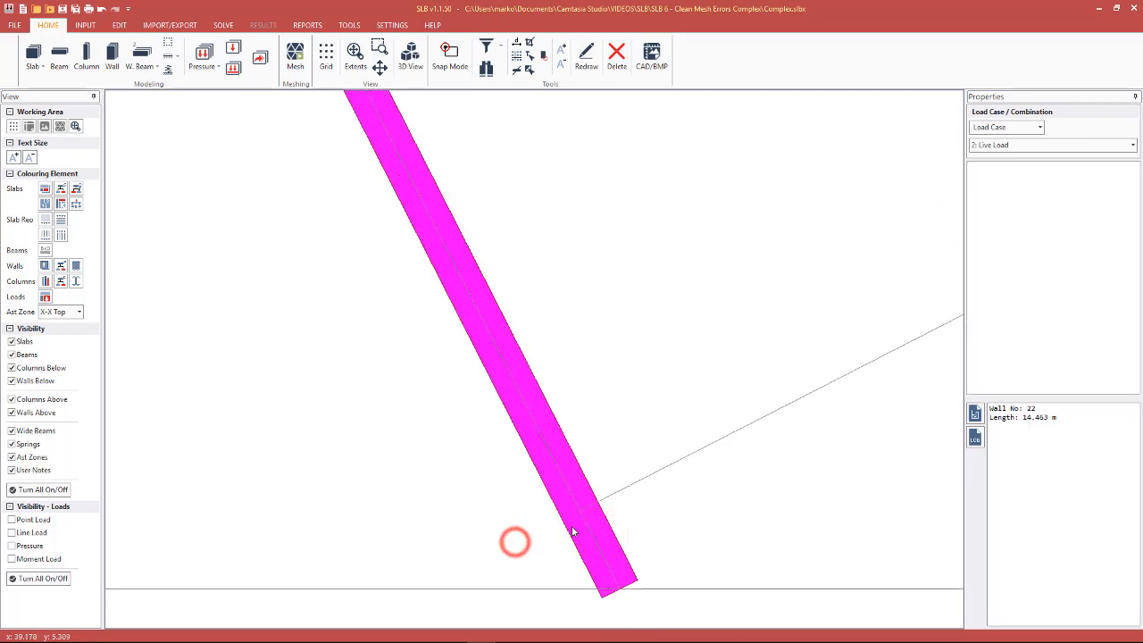
scroll(583, 522, "up", 2)
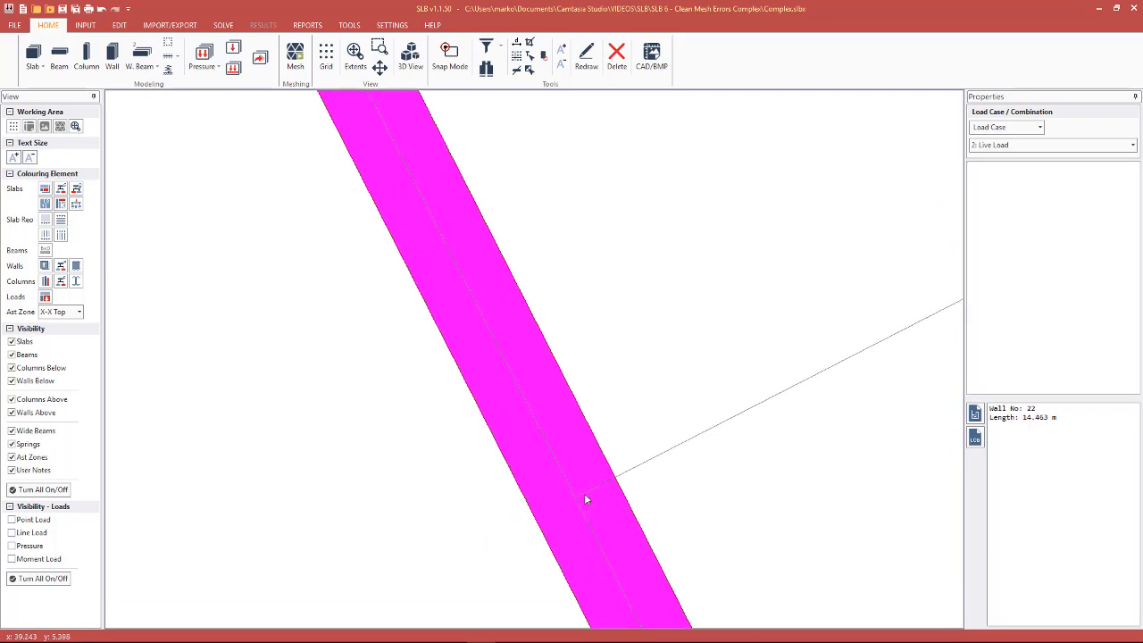
scroll(585, 460, "down", 2)
scroll(591, 463, "down", 1)
left_click(592, 464)
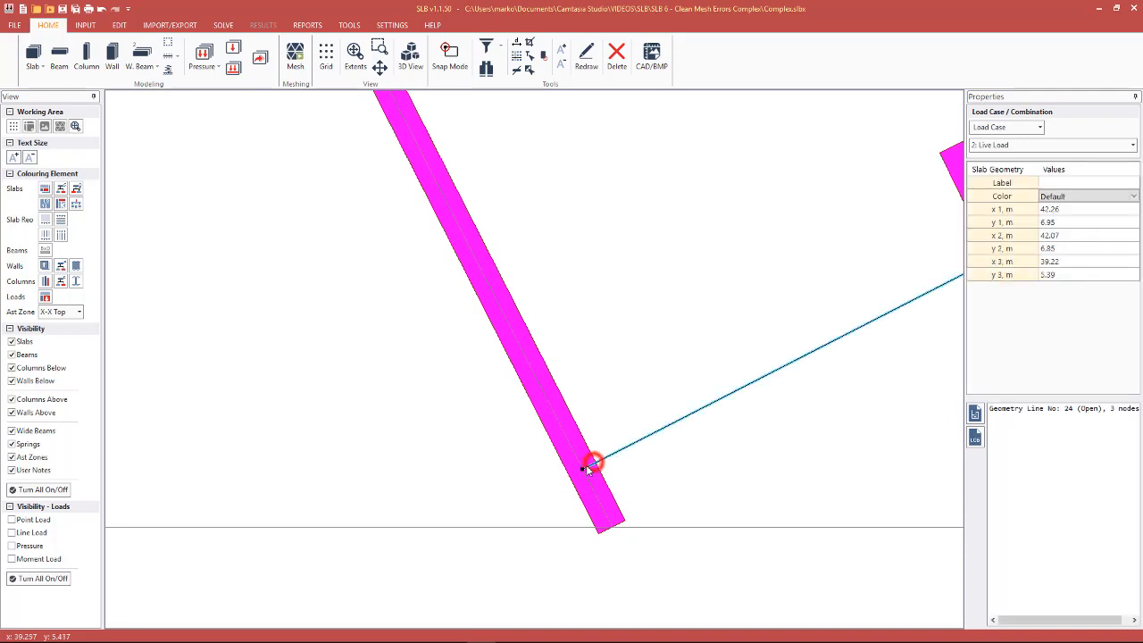
scroll(592, 470, "up", 1)
left_click(594, 493)
scroll(596, 495, "down", 3)
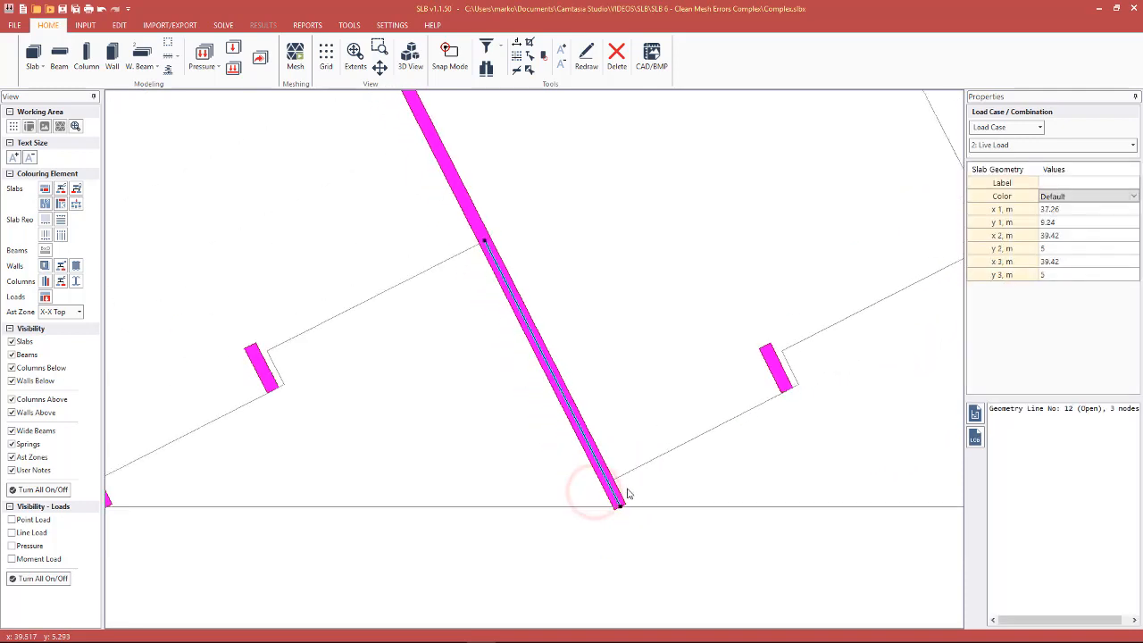
Step: Change the snap mode and move one of the duplicate lower end nodes off the inclined wall to x 37.7, y 4.4
left_click(449, 54)
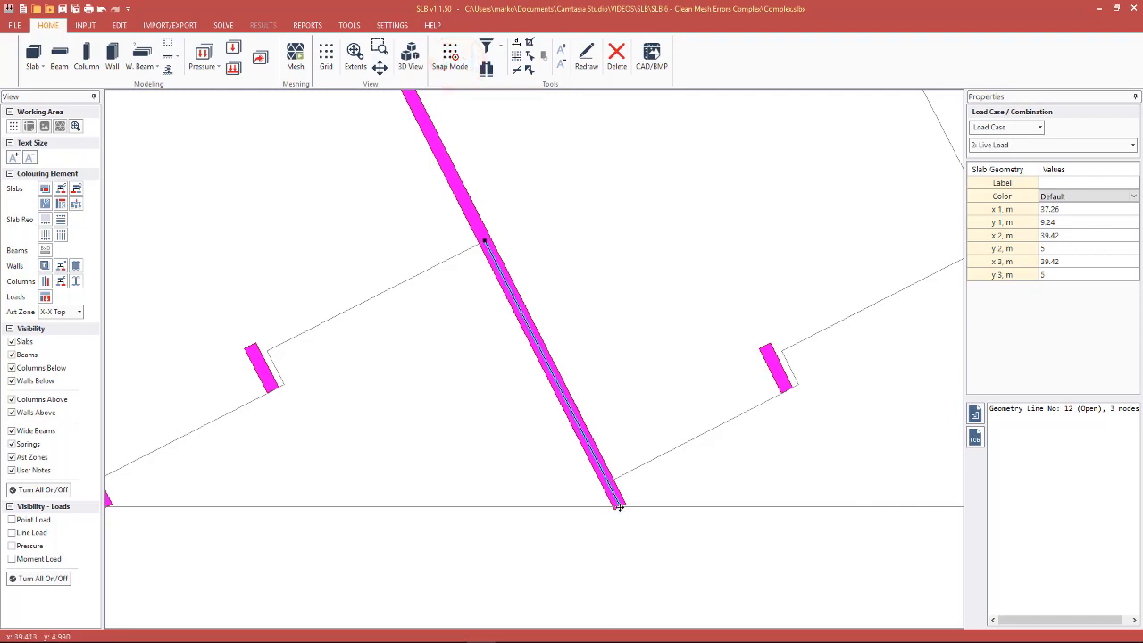
left_click_drag(620, 507, 512, 543)
left_click(614, 564)
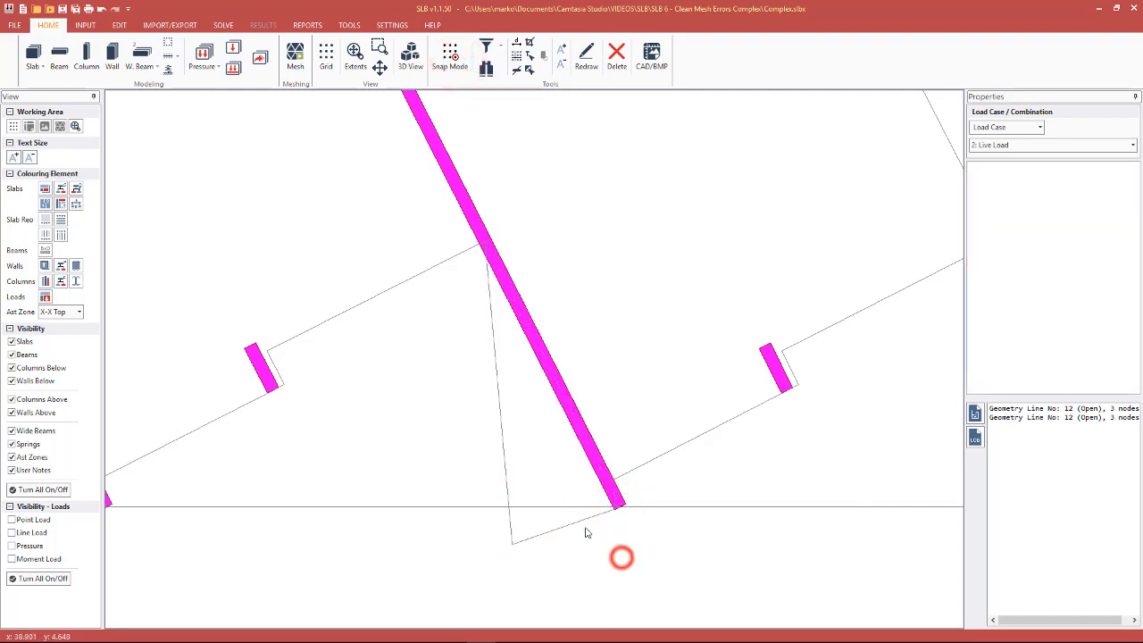
left_click(571, 524)
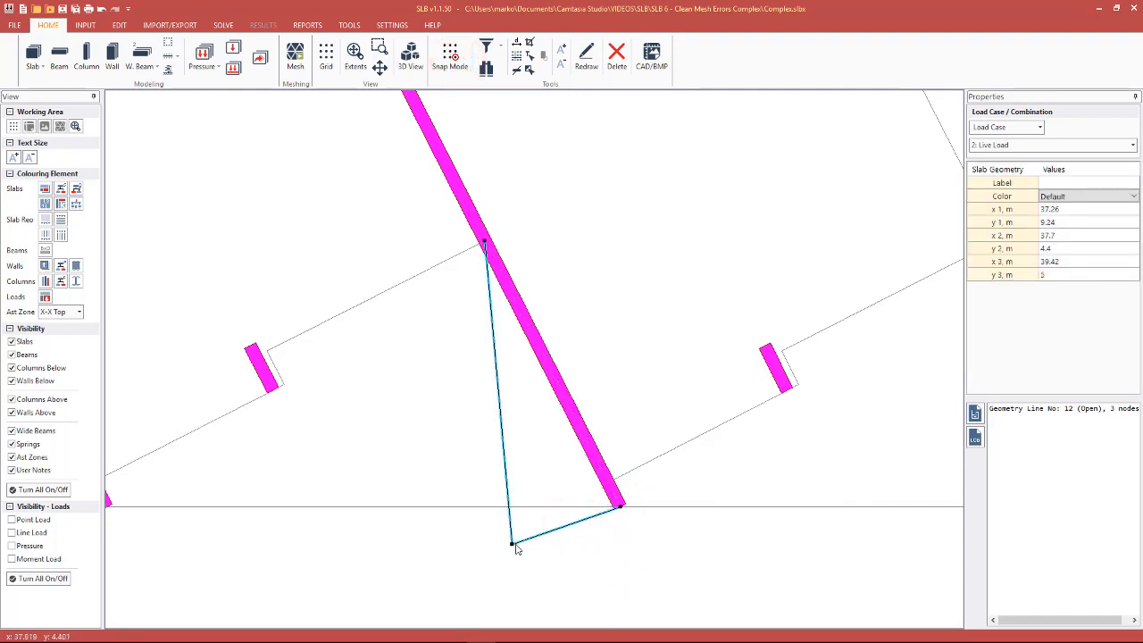
Step: Remove the geometry line's other end node remaining at the lower end of the inclined wall
right_click(620, 507)
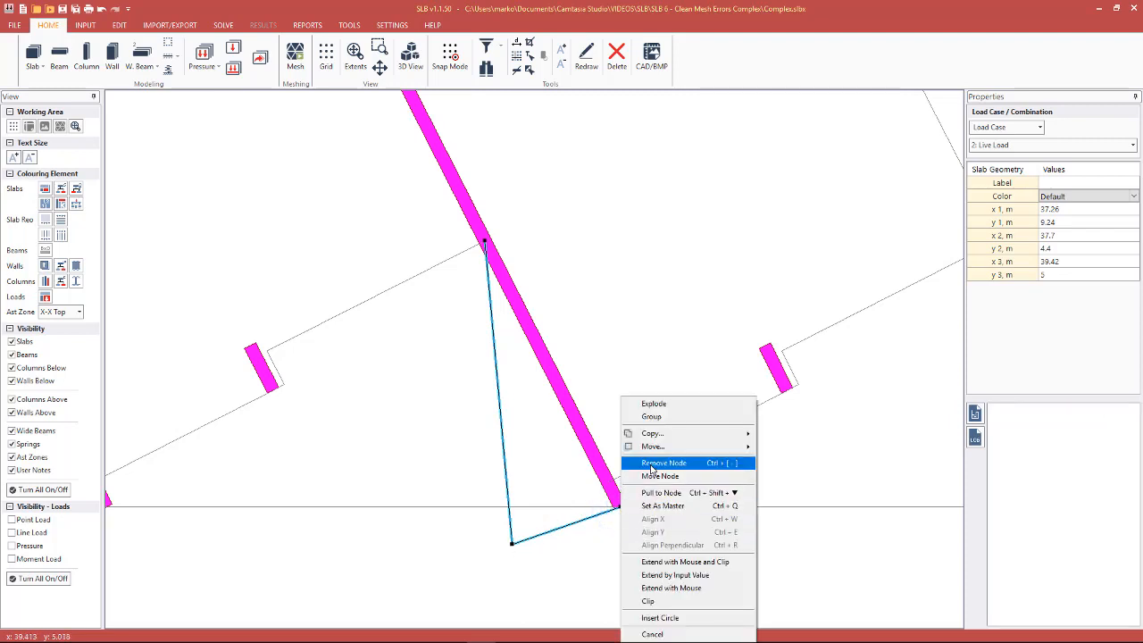
left_click(651, 465)
left_click(615, 523)
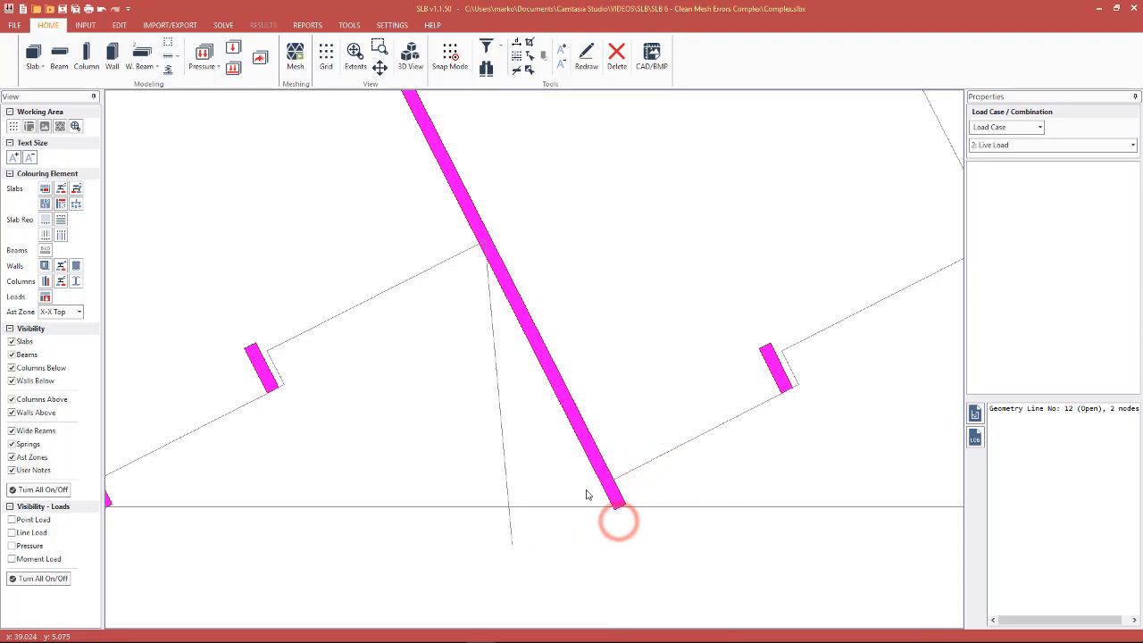
left_click(496, 347)
Step: Extend the geometry line from the short wall across the long inclined wall and clip it at that wall's centreline
scroll(536, 356, "up", 1)
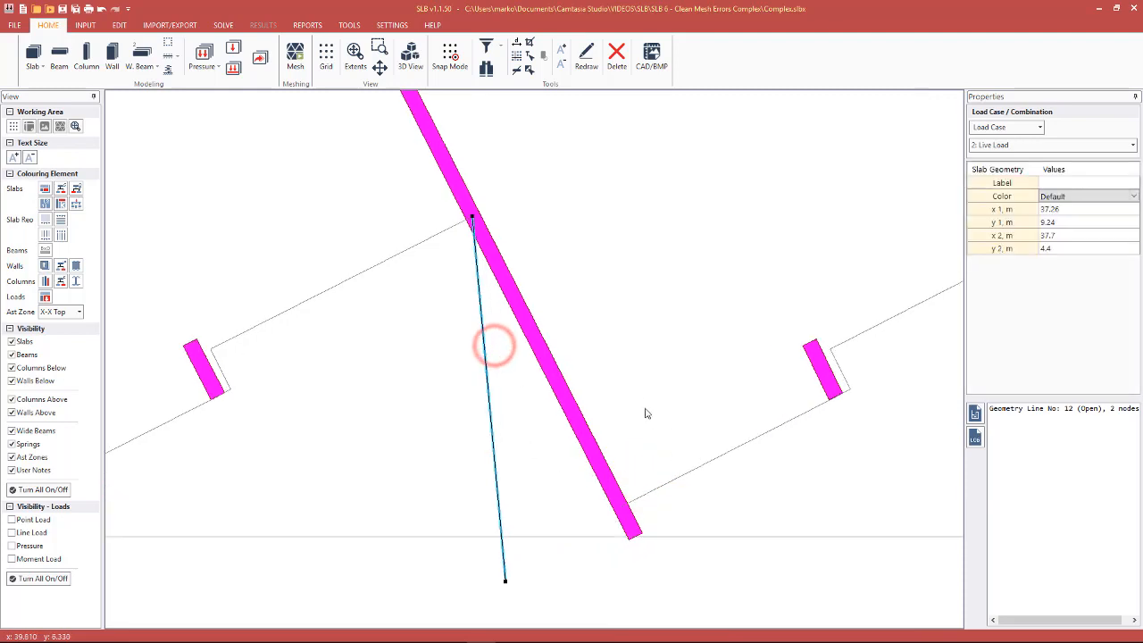
middle_click_drag(726, 523, 641, 455)
scroll(548, 454, "up", 1)
left_click(544, 445)
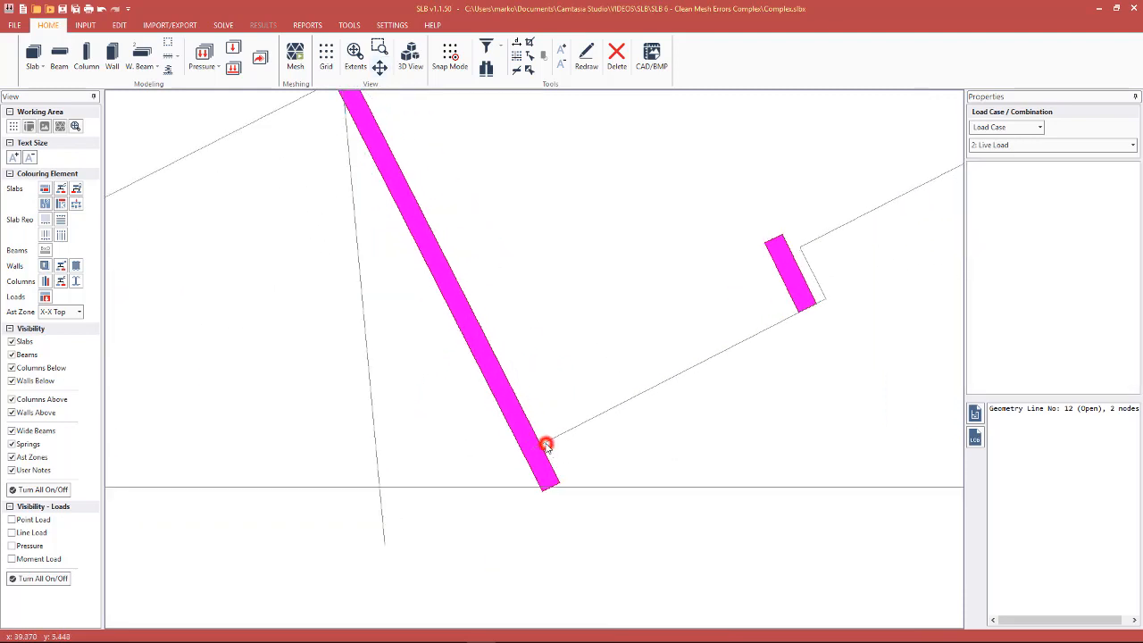
scroll(527, 457, "up", 1)
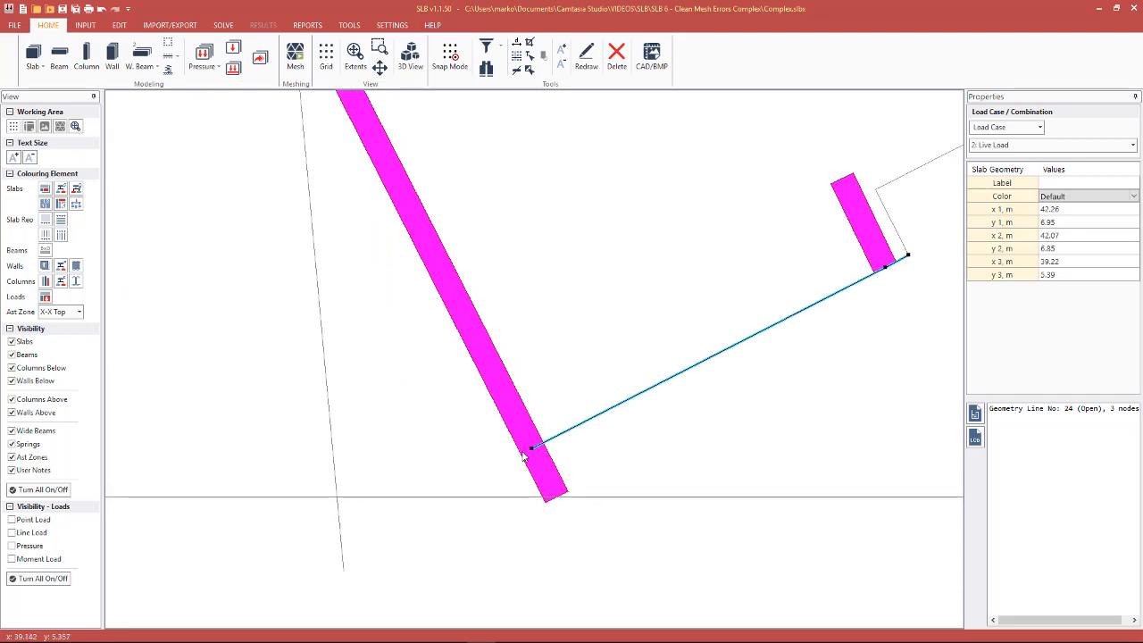
right_click(531, 446)
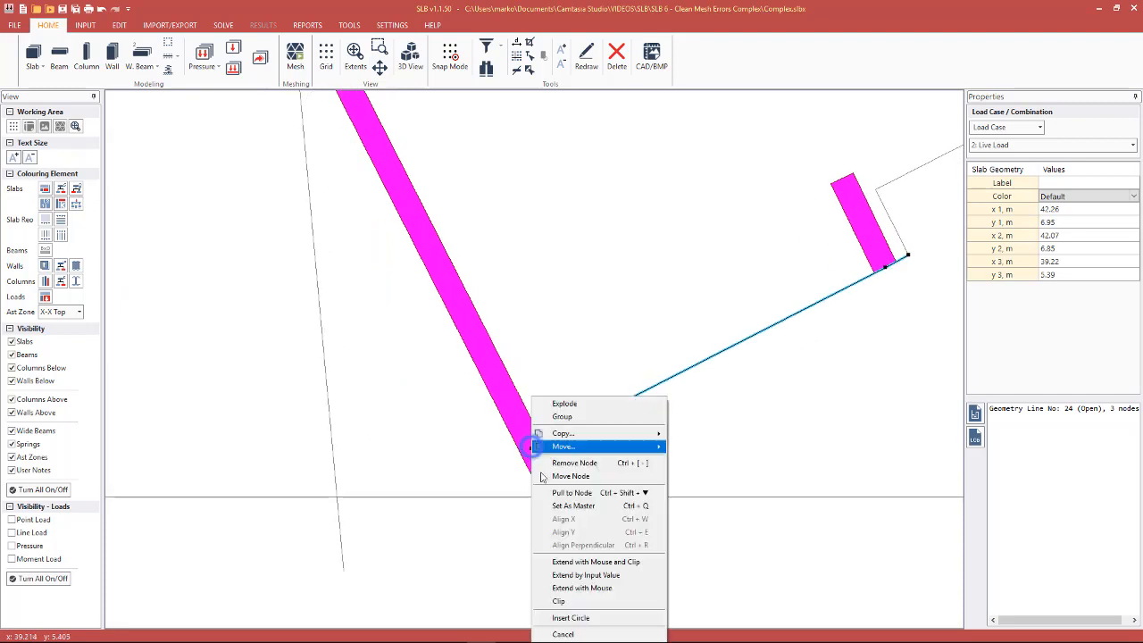
left_click(549, 558)
left_click(485, 485)
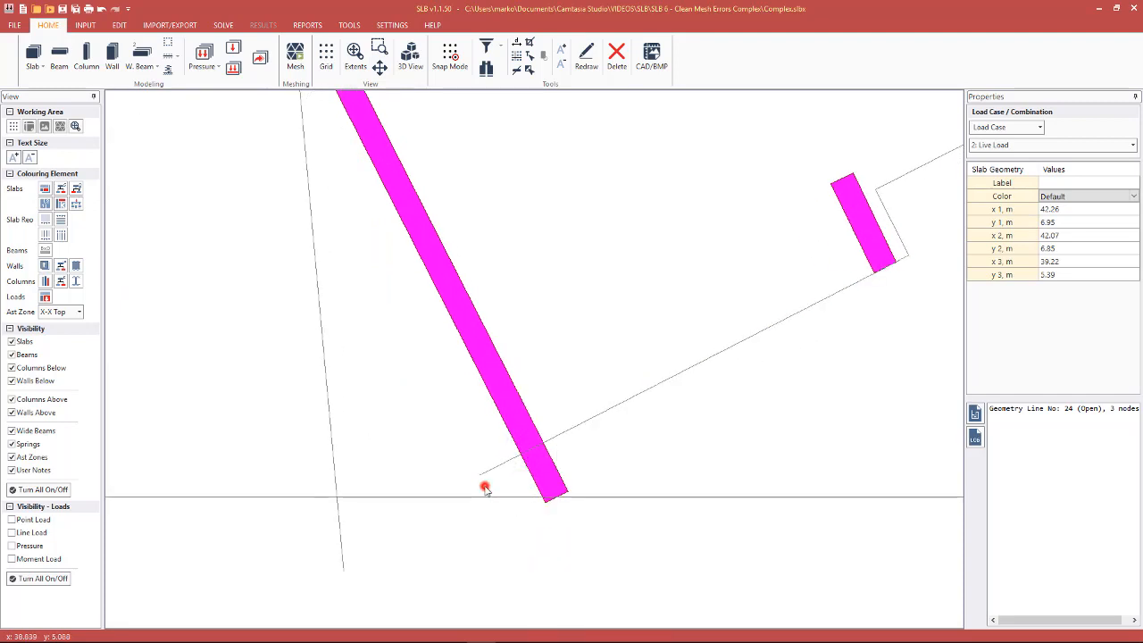
left_click(522, 434)
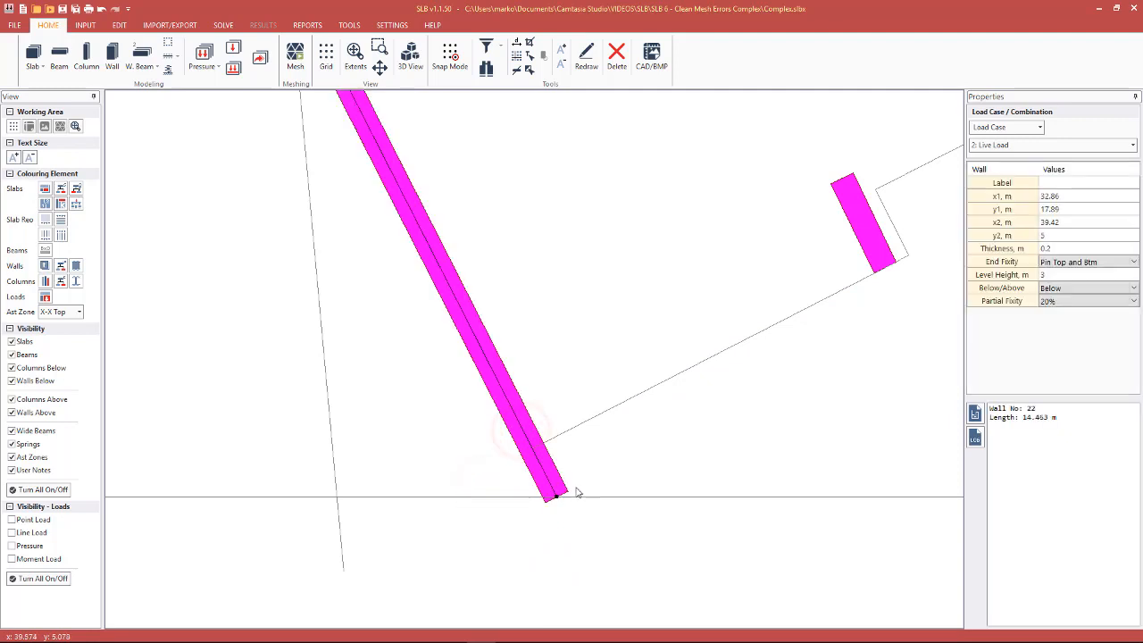
left_click(597, 468)
Step: Check the coordinates of the displaced geometry line, the inclined wall and the end node of the clipped line
left_click(333, 472)
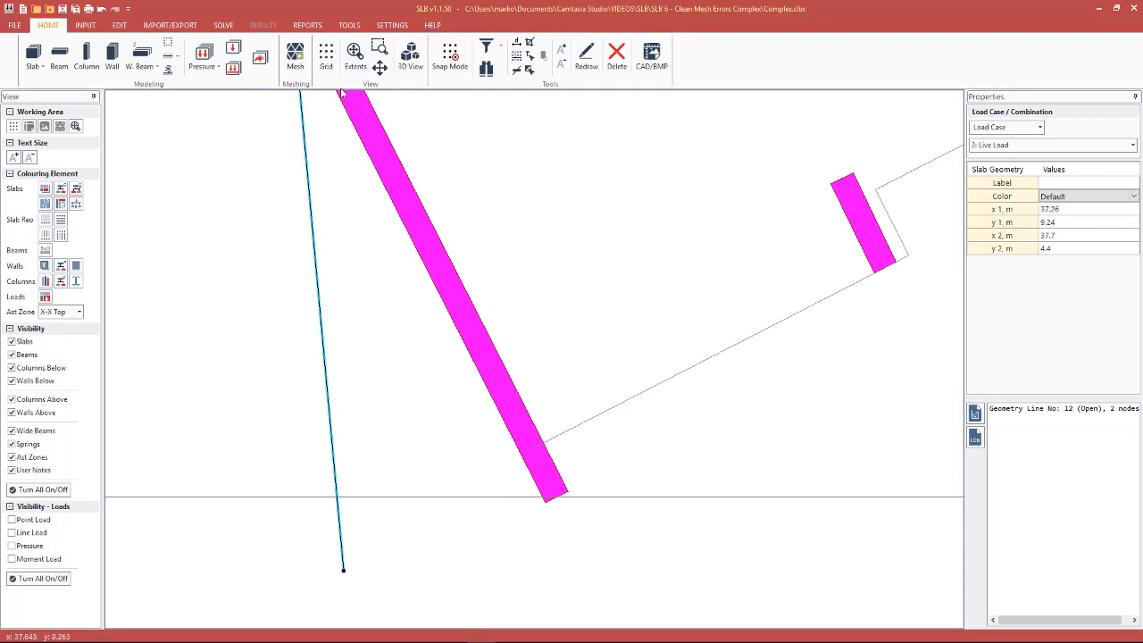
left_click(502, 400)
left_click(550, 380)
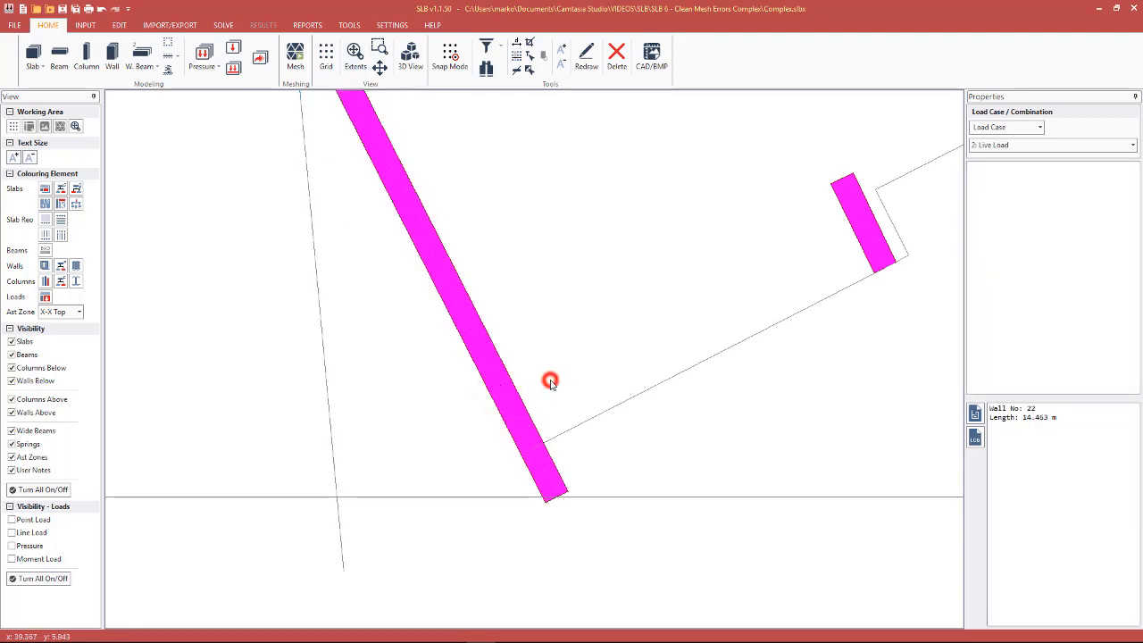
left_click(536, 448)
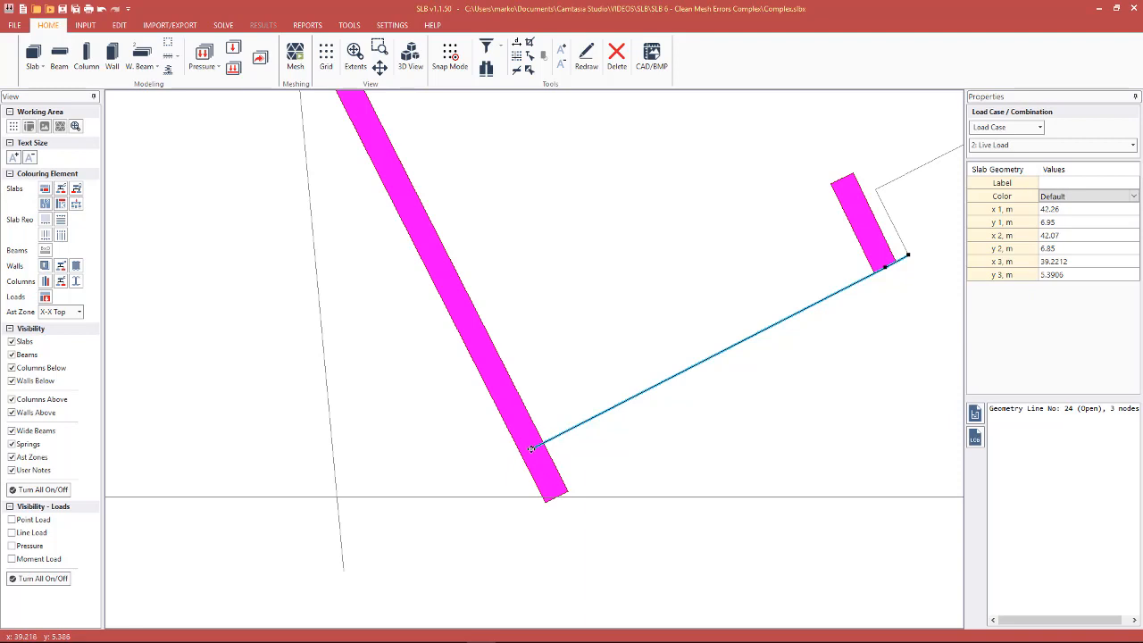
left_click(525, 437)
left_click(486, 440)
scroll(500, 434, "down", 2)
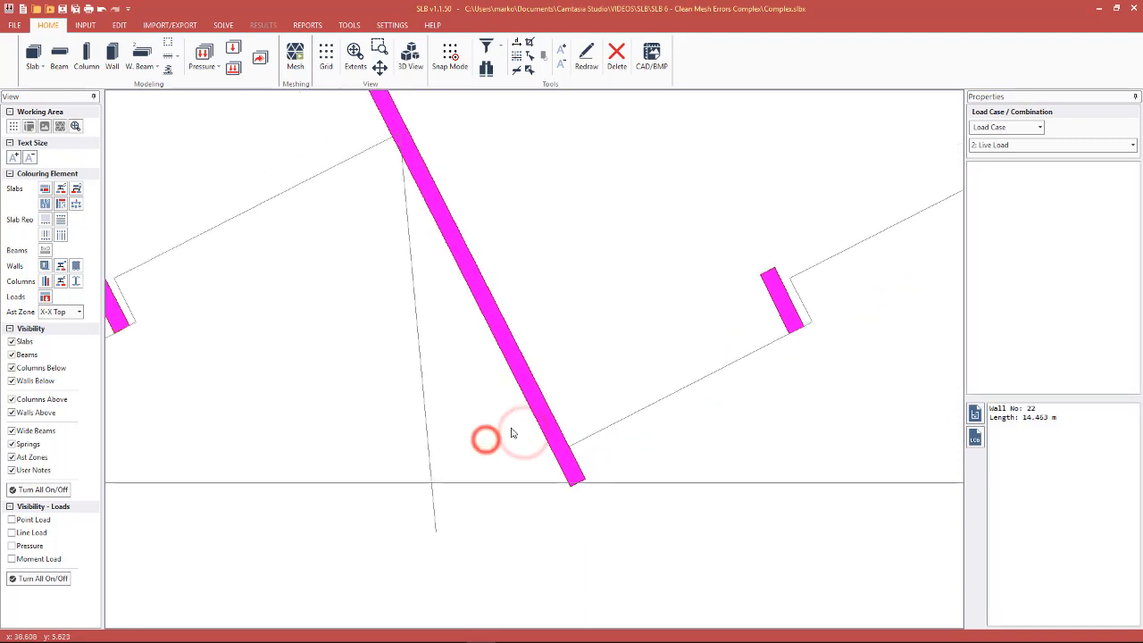
left_click(533, 403)
scroll(607, 430, "down", 3)
scroll(592, 416, "up", 4)
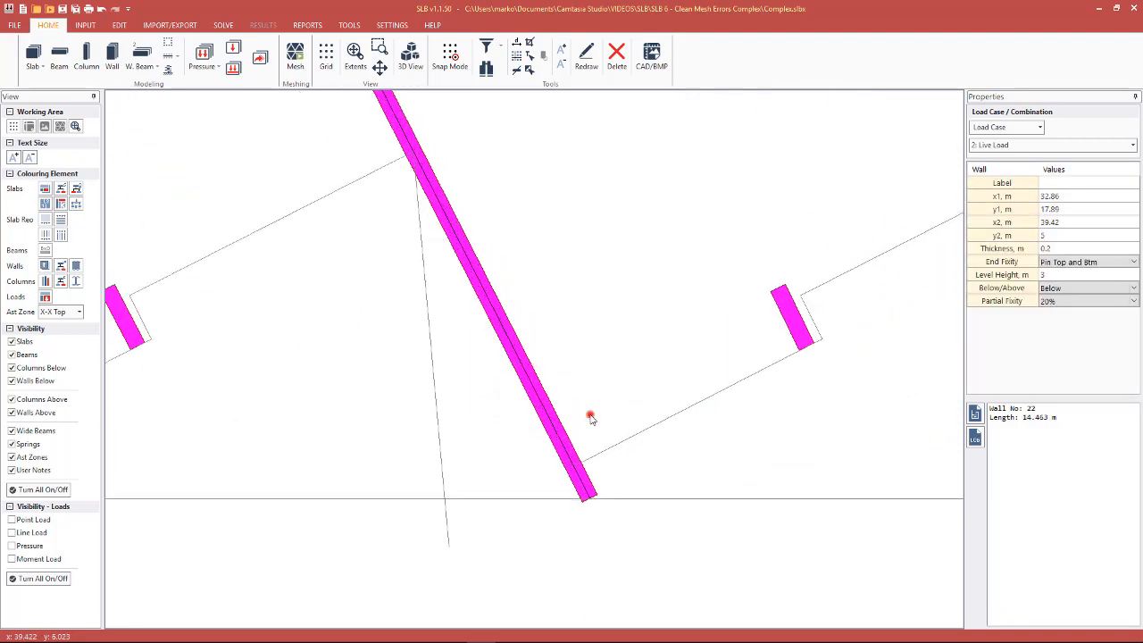
left_click(590, 414)
Step: Change the snap mode and move the displaced lower node of the two-node geometry line onto the inclined wall's lower end node
left_click(450, 56)
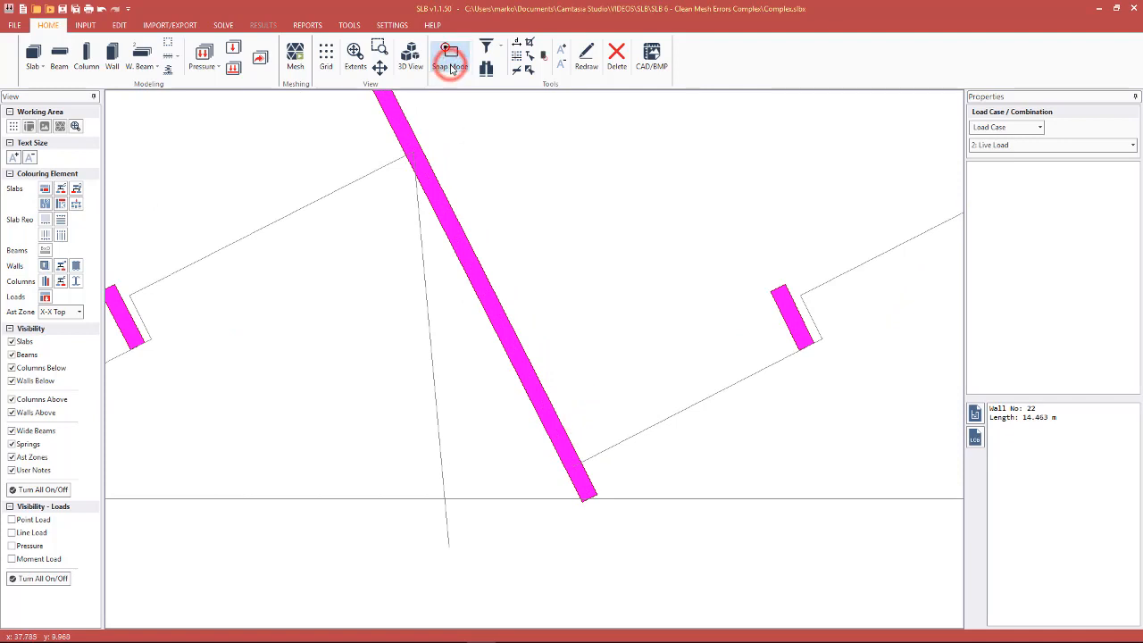
left_click(437, 443)
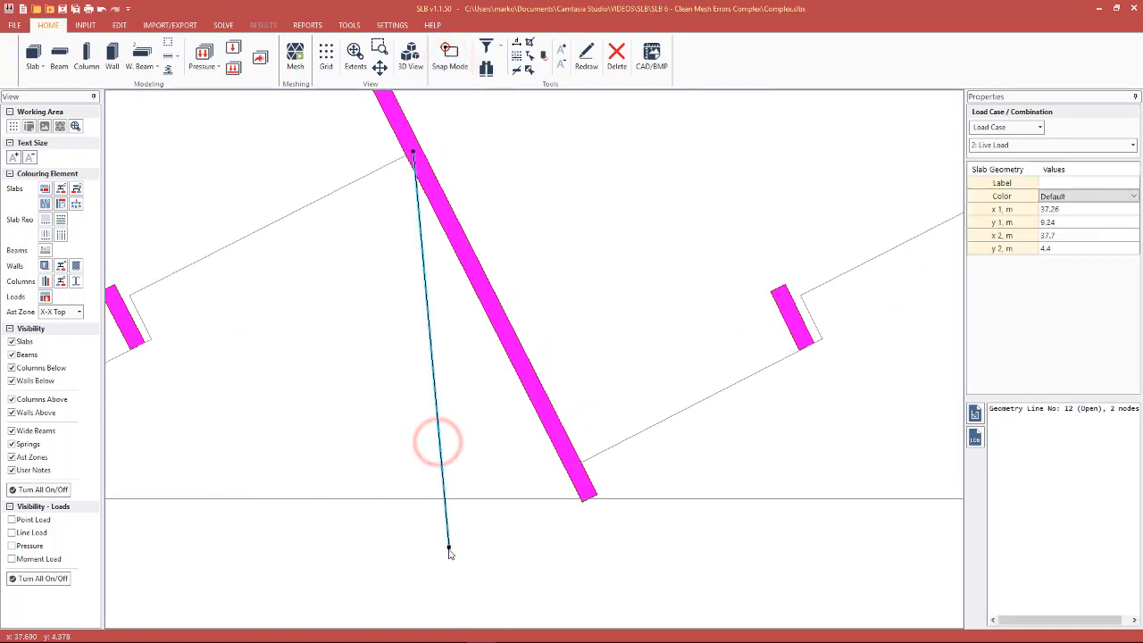
left_click(448, 544)
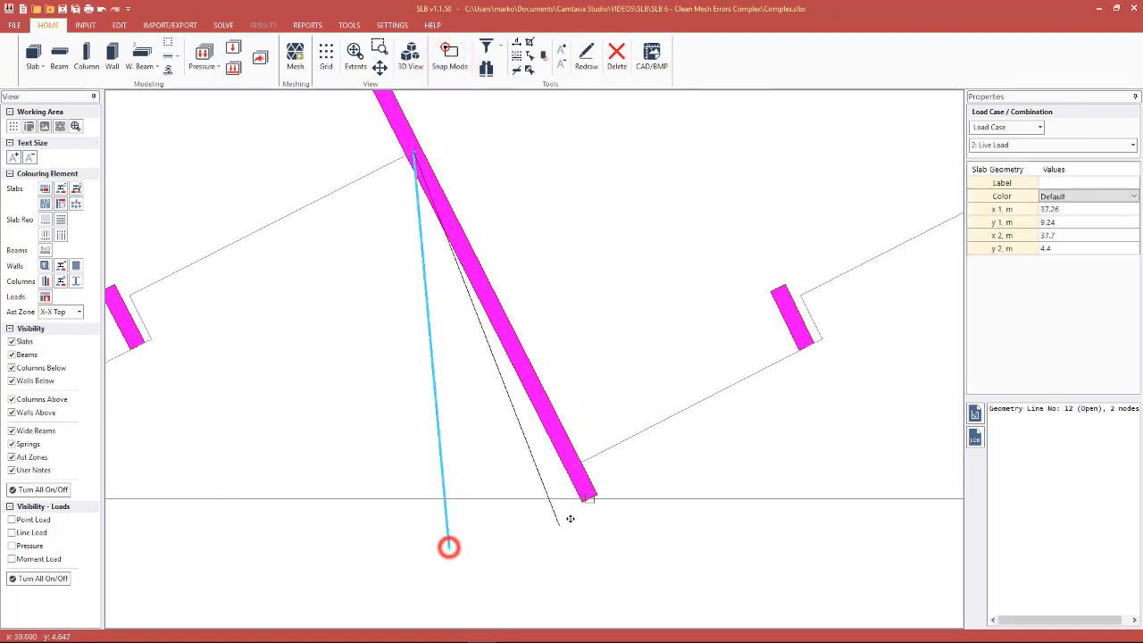
left_click(594, 503)
left_click(583, 396)
Step: Check the corrected line inside the wall and the x 3 and y 3 coordinates of the clipped line's end node
scroll(554, 420, "up", 4)
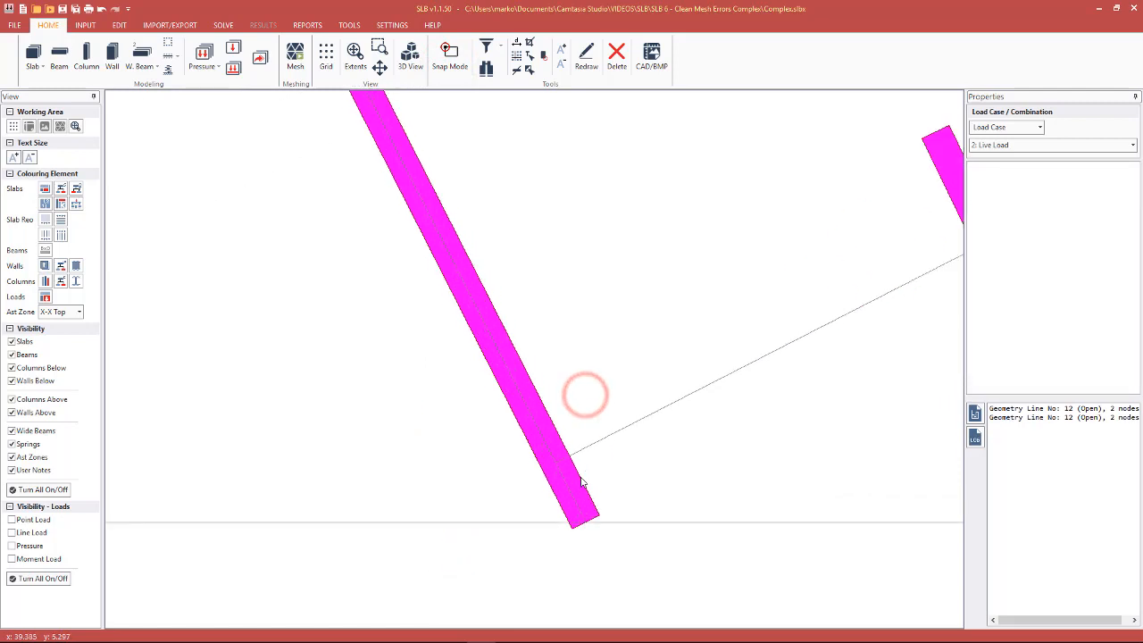
left_click(541, 459)
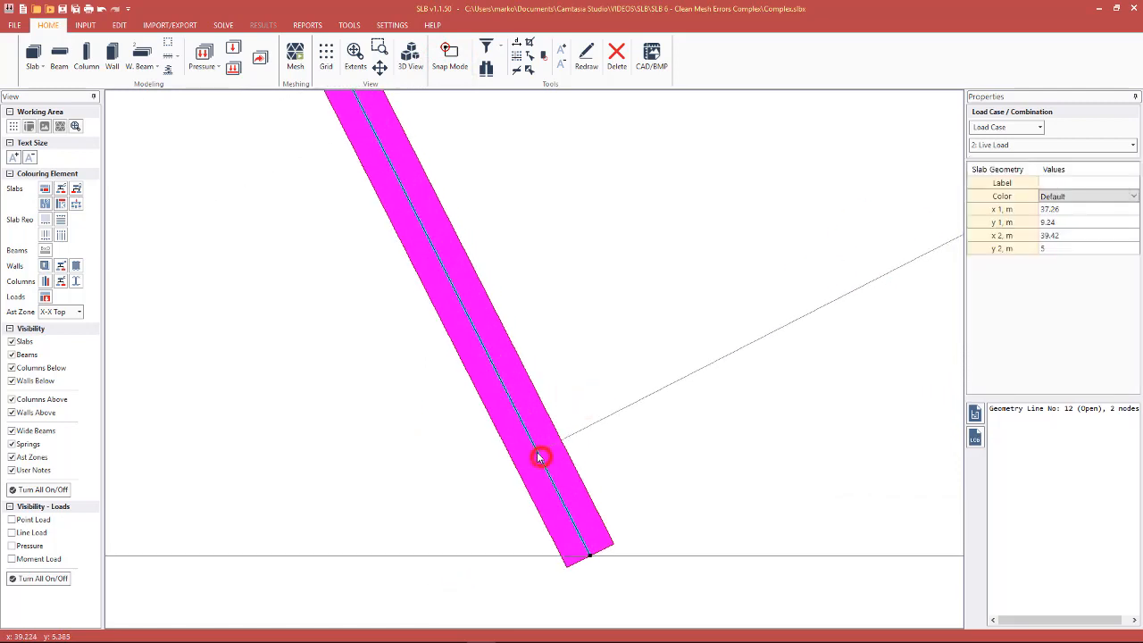
left_click(549, 444)
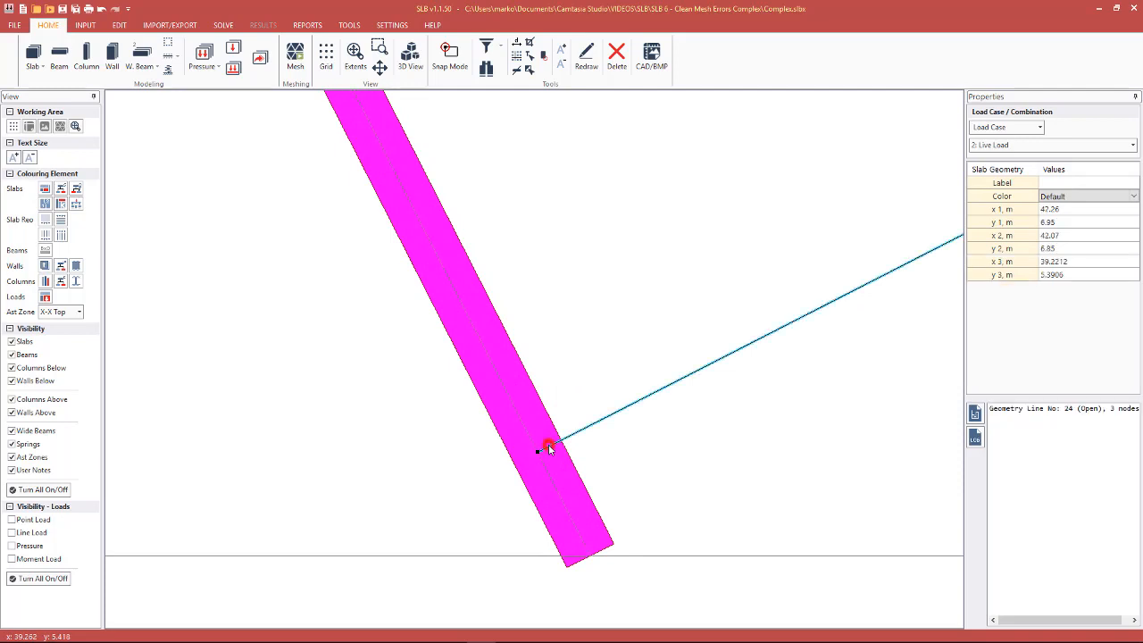
left_click(1069, 261)
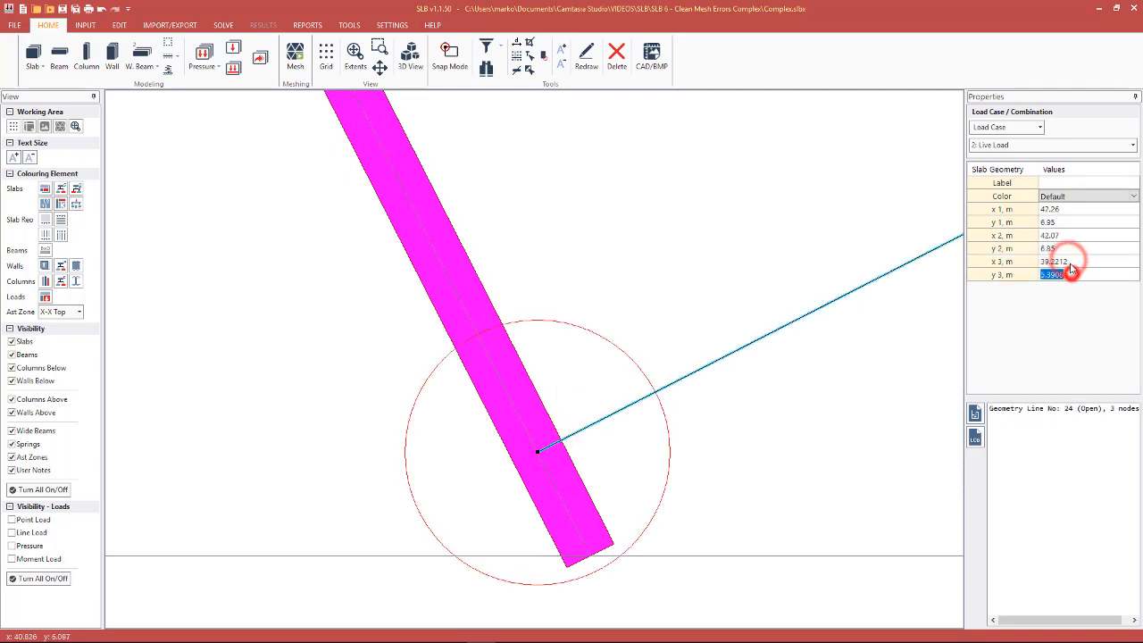
left_click(1069, 274)
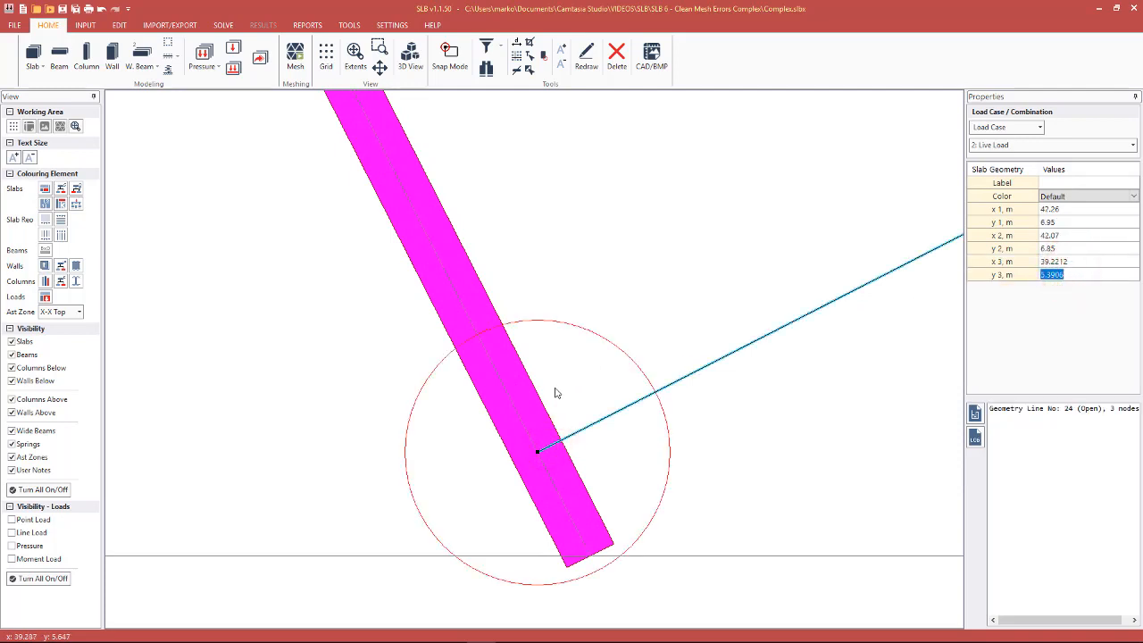
scroll(546, 442, "down", 5)
scroll(572, 428, "down", 4)
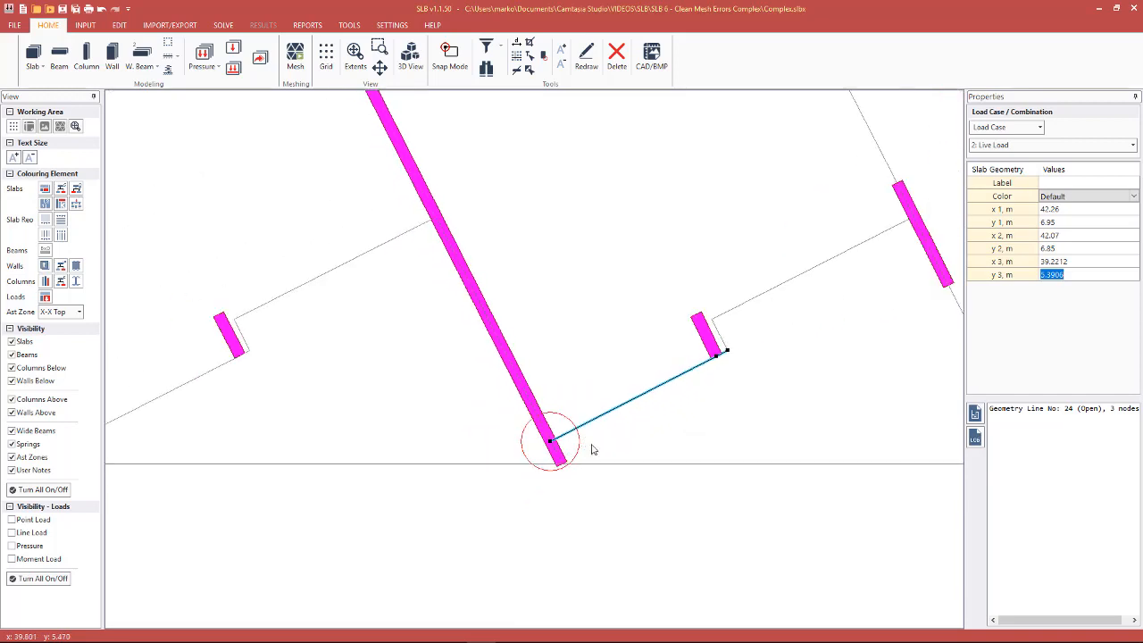
Step: Examine the node coordinates where the other geometry line meets the inclined wall higher up for duplicate nodes
left_click(556, 335)
scroll(515, 334, "up", 4)
scroll(515, 334, "up", 2)
left_click(502, 317)
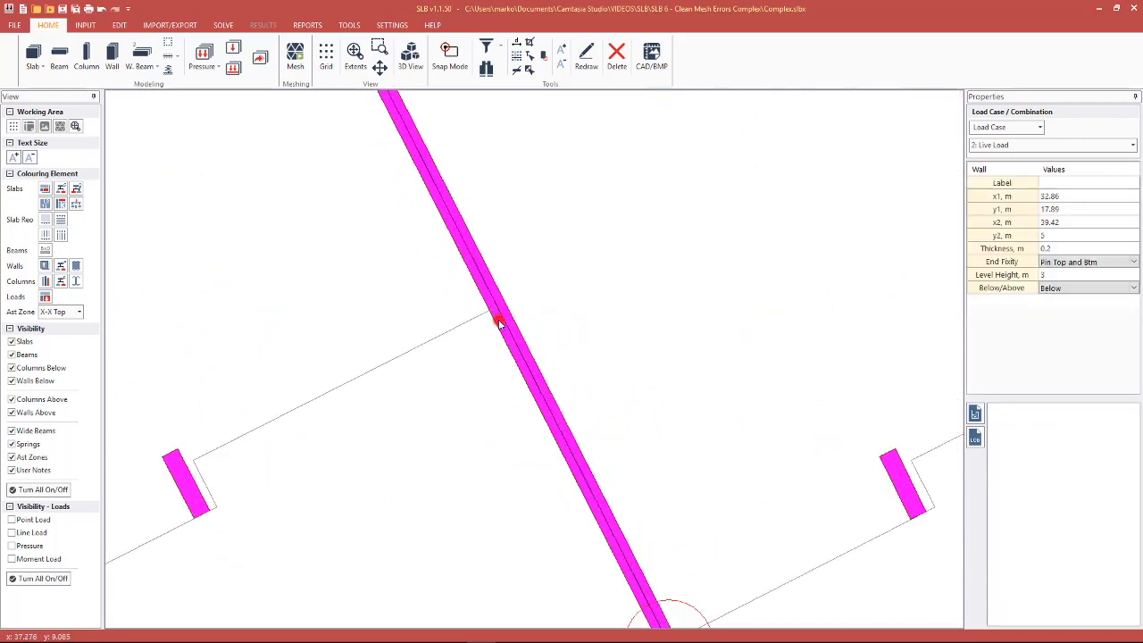
left_click(504, 315)
scroll(506, 315, "up", 2)
left_click(476, 314)
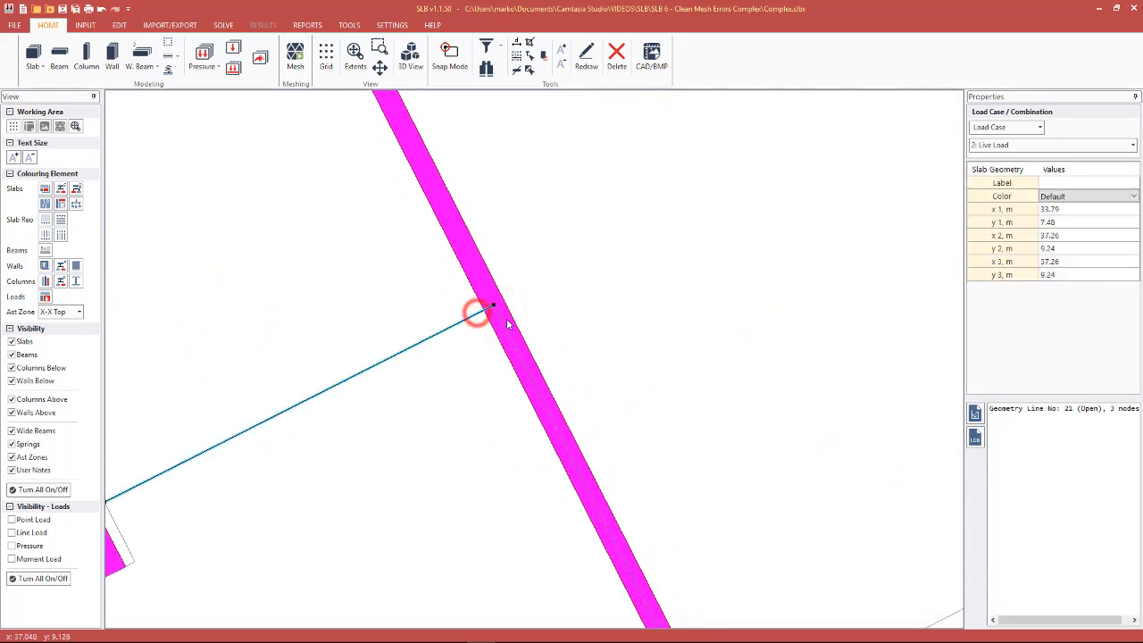
left_click(481, 340)
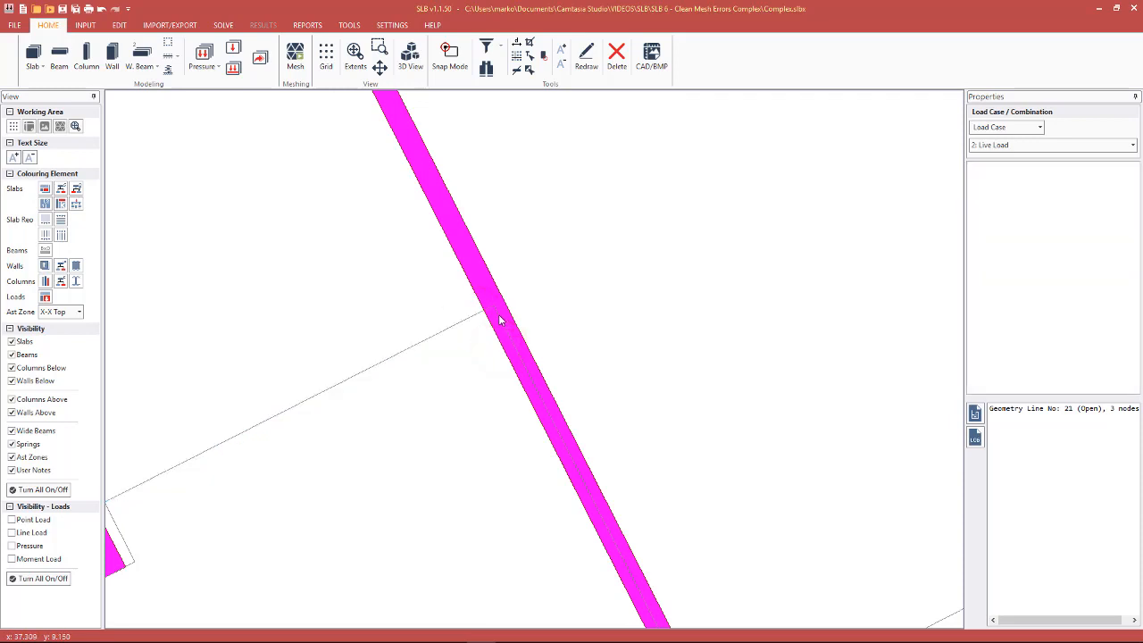
Step: Change the snap mode and move the upper node of the two-node geometry line out of the inclined wall to open space beside it
left_click(499, 313)
left_click(450, 56)
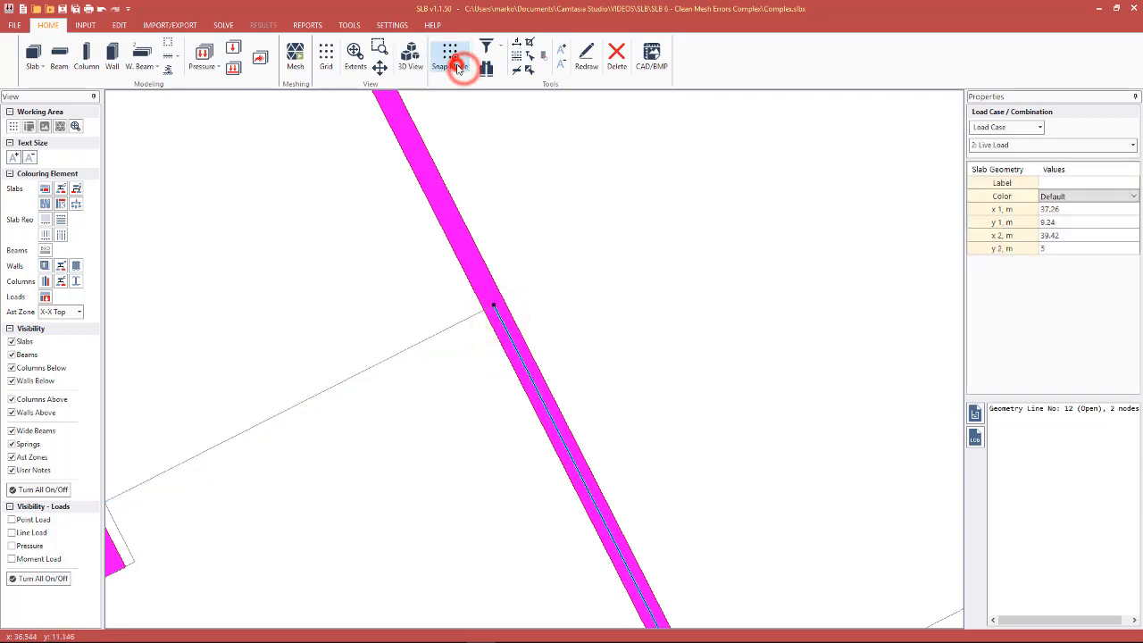
left_click_drag(493, 303, 656, 248)
left_click(556, 301)
left_click(478, 314)
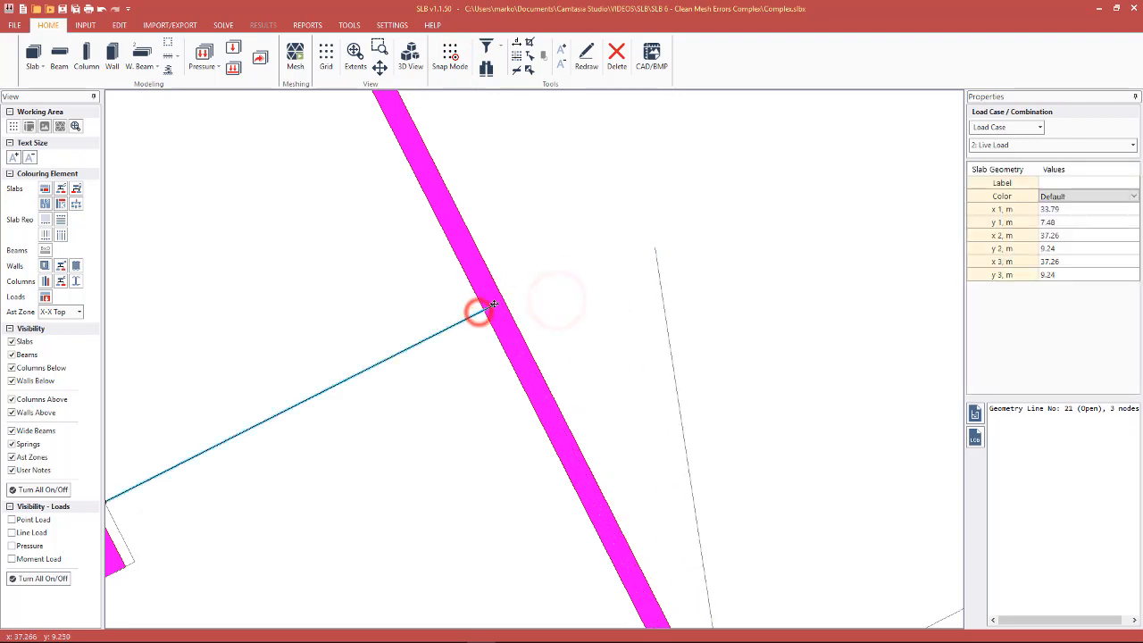
right_click(494, 308)
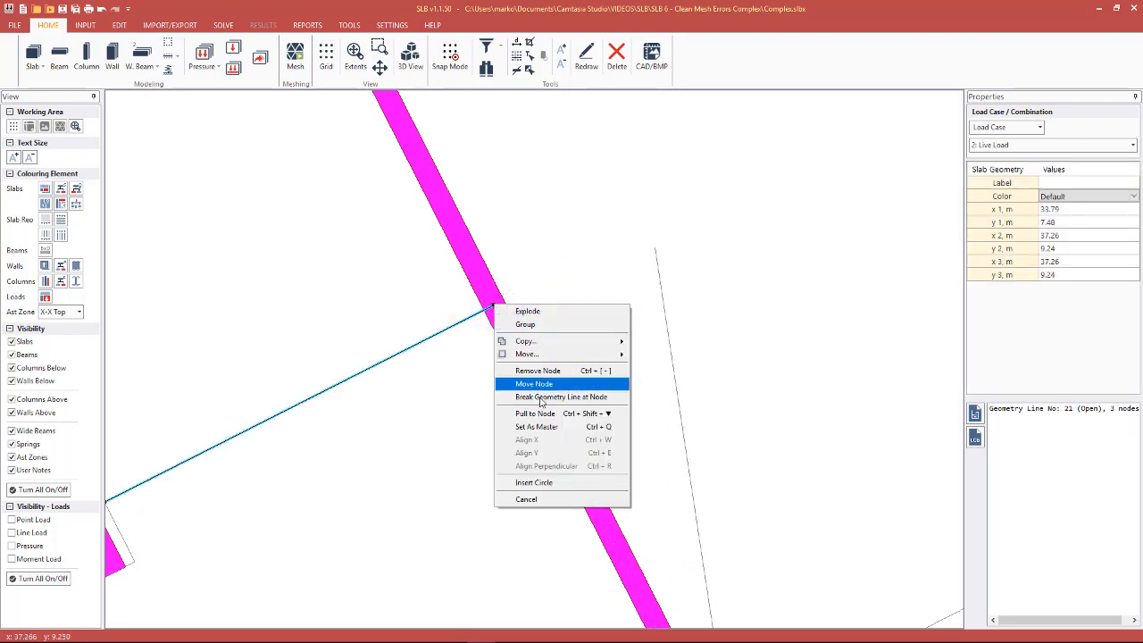
left_click(458, 393)
left_click(459, 324)
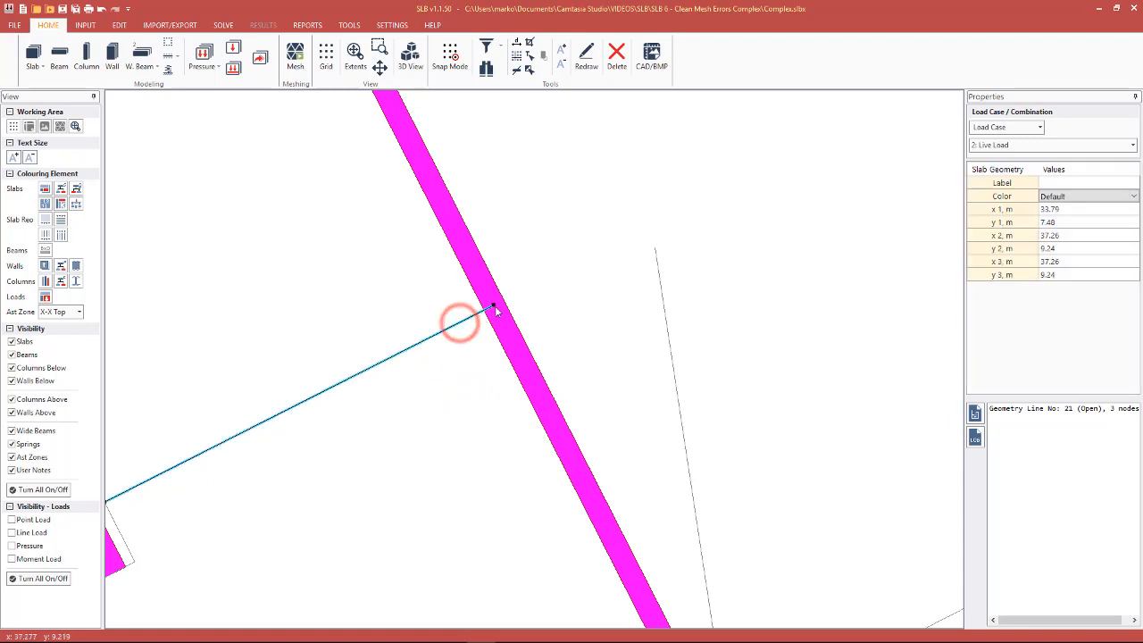
right_click(493, 308)
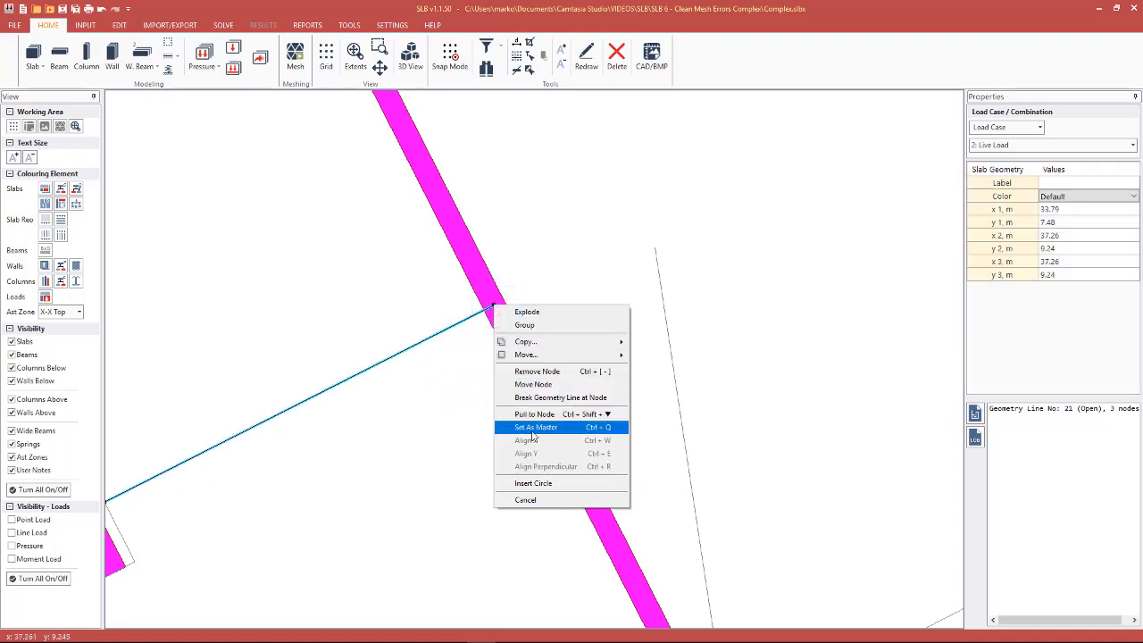
left_click(475, 388)
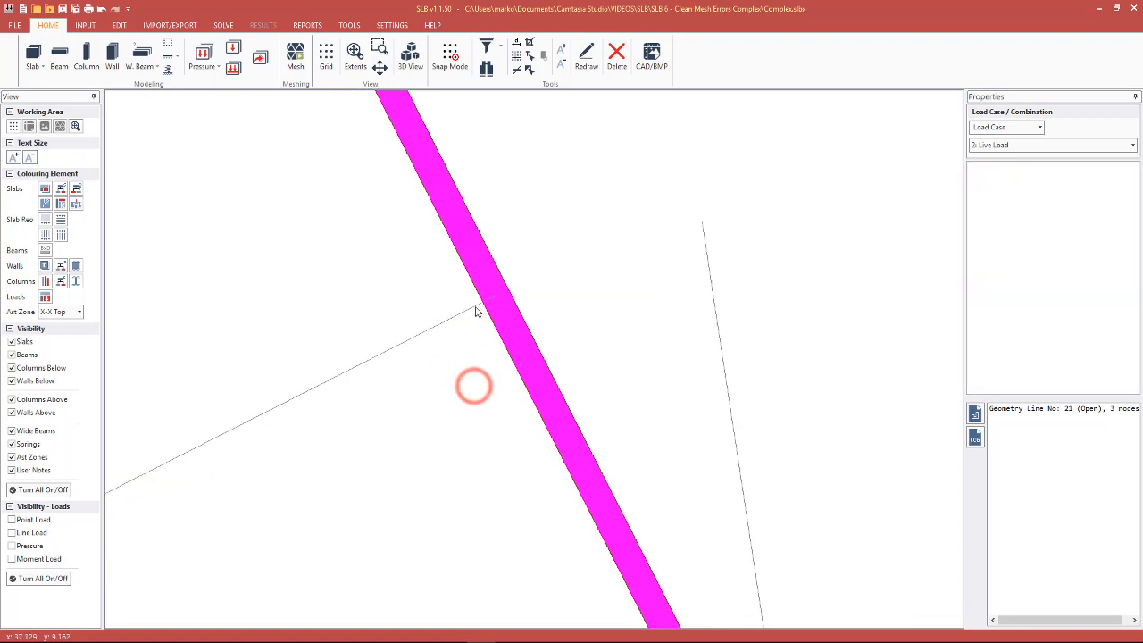
Step: Remove the duplicate end node of the three-node geometry line inside the inclined wall
left_click(474, 305)
right_click(495, 295)
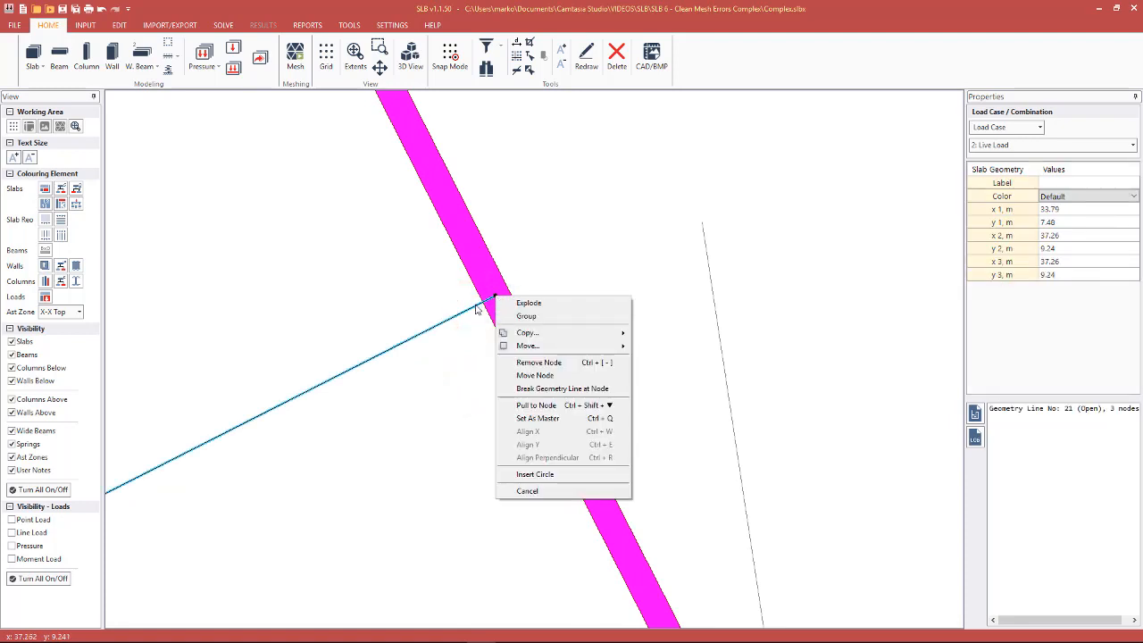
left_click(506, 363)
left_click(476, 327)
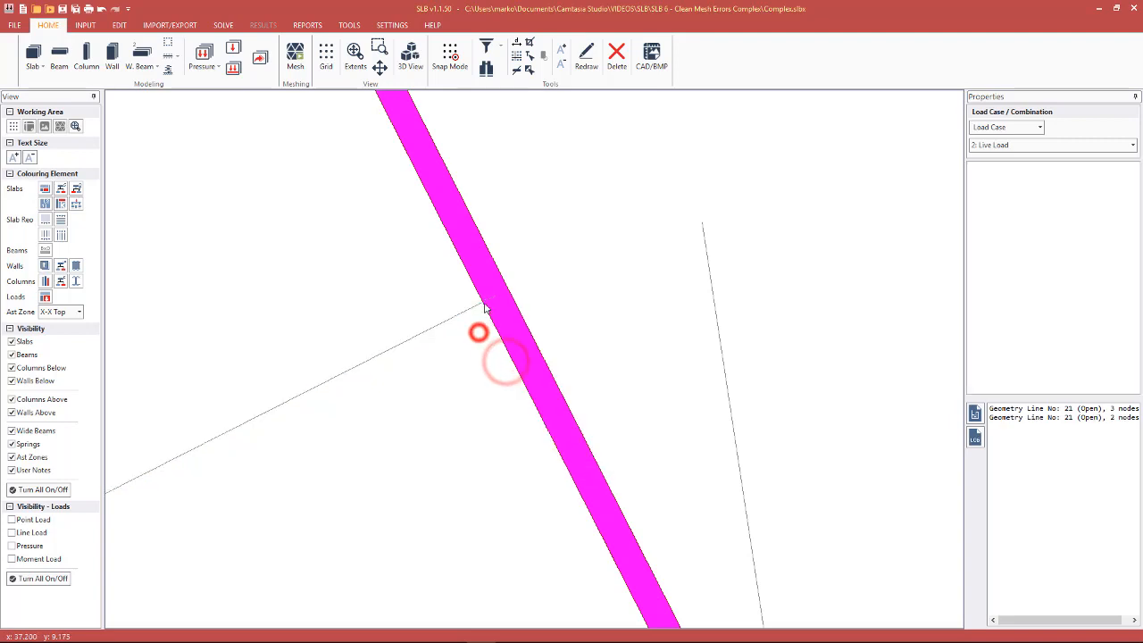
Step: Extend and clip the geometry line's end node onto the inclined wall and check its x 2 and y 2 coordinates
left_click(485, 301)
right_click(494, 295)
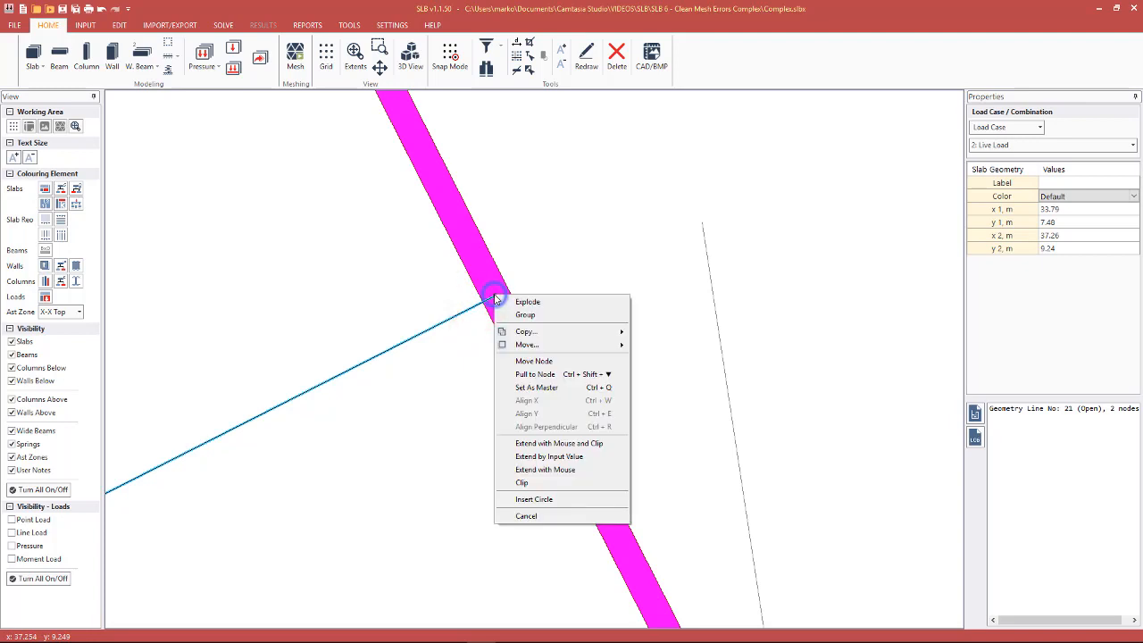
left_click(524, 439)
left_click(581, 298)
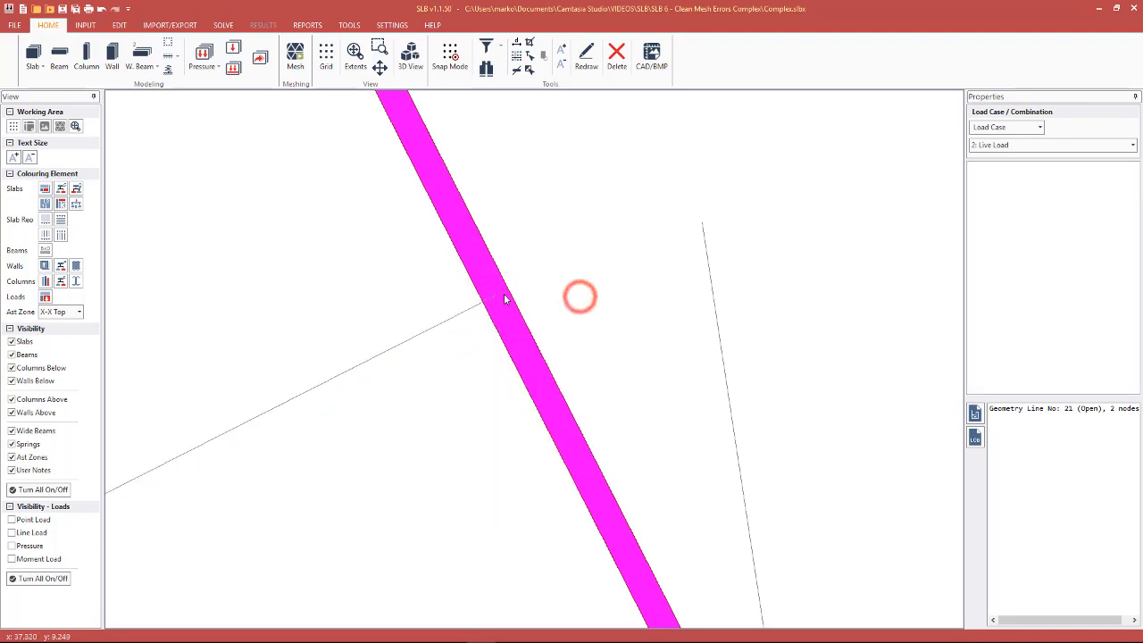
left_click(484, 306)
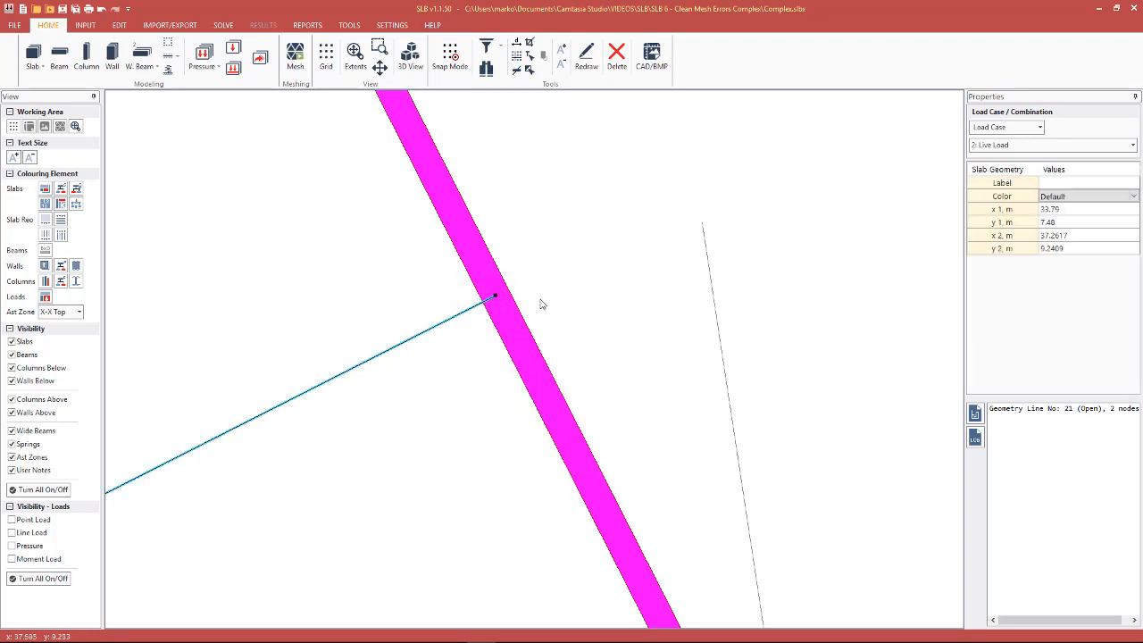
left_click(1067, 243)
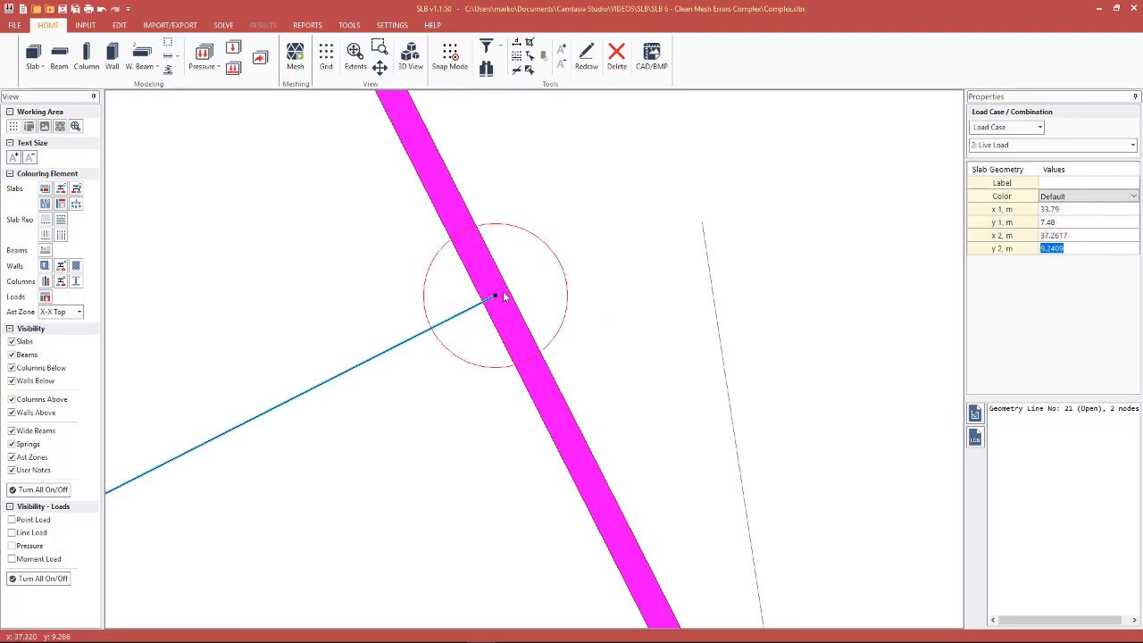
left_click(544, 277)
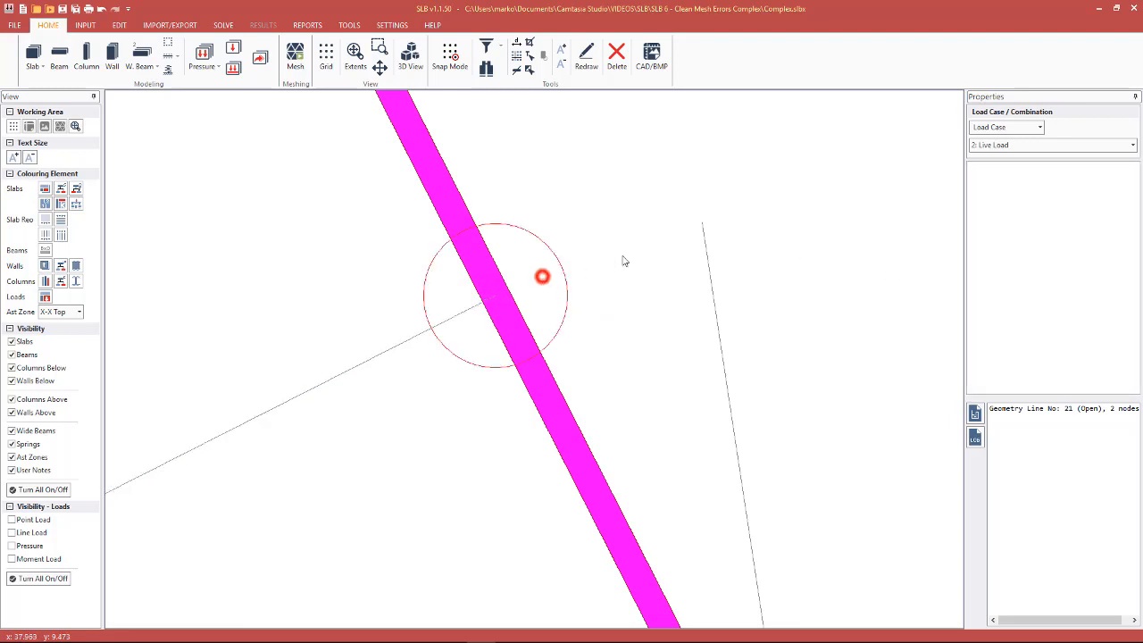
Step: Change the snap mode and move the displaced line's upper node onto the clipped line's end node inside the wall
left_click(456, 77)
left_click(703, 230)
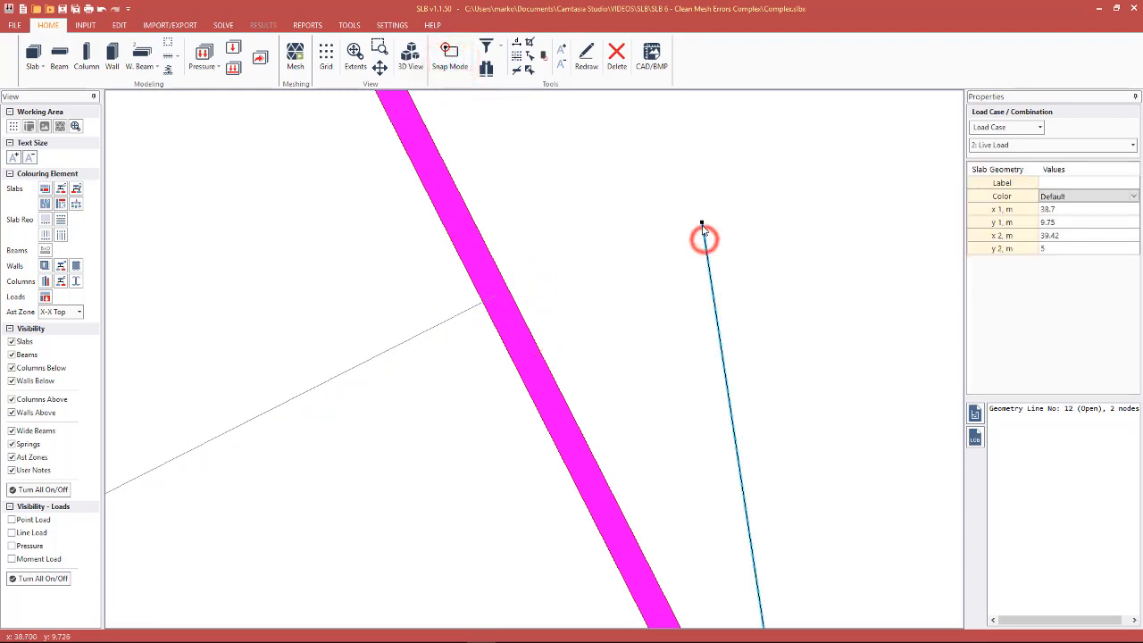
left_click_drag(701, 223, 497, 295)
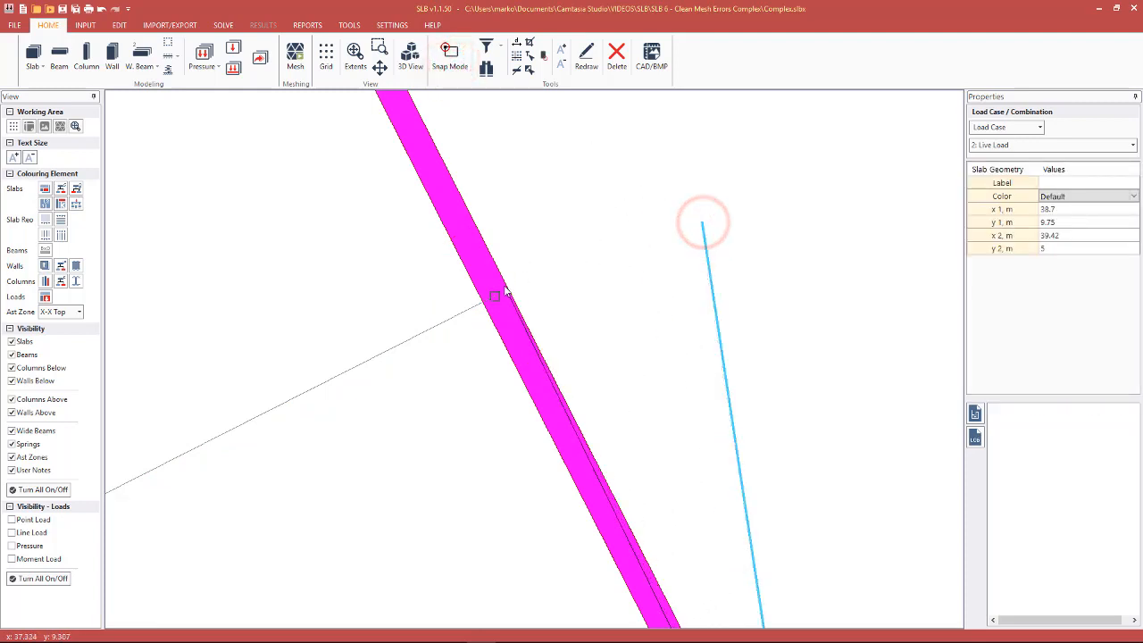
left_click(468, 331)
Step: Select the closed eight-node geometry line at the same wall's upper end and examine its node inside the wall
scroll(468, 322, "down", 3)
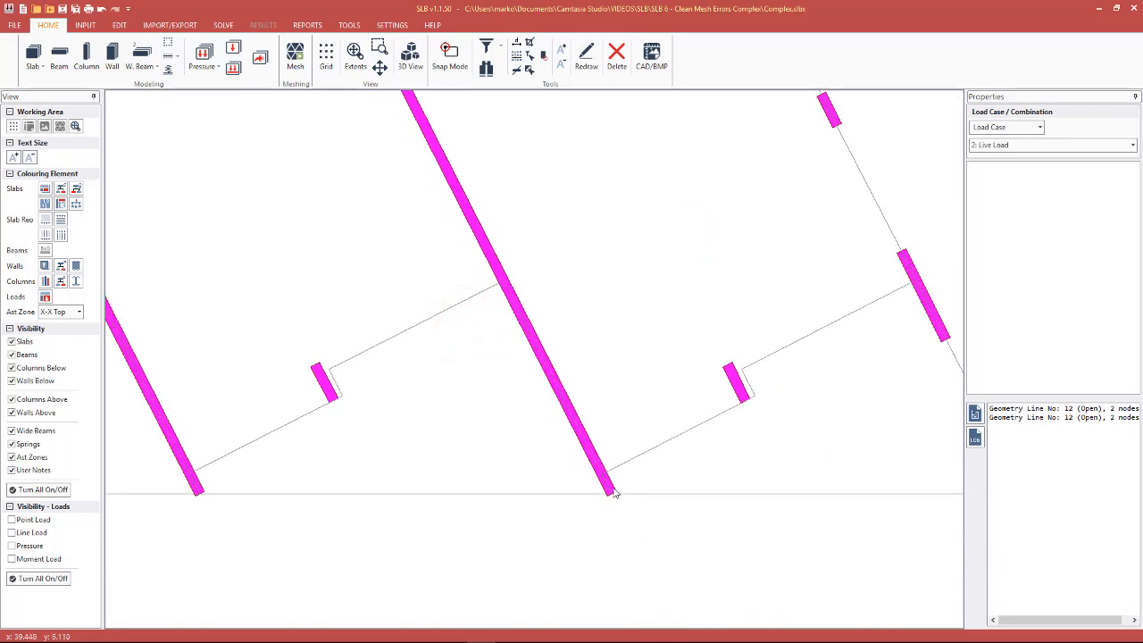
scroll(673, 467, "down", 3)
scroll(500, 186, "up", 3)
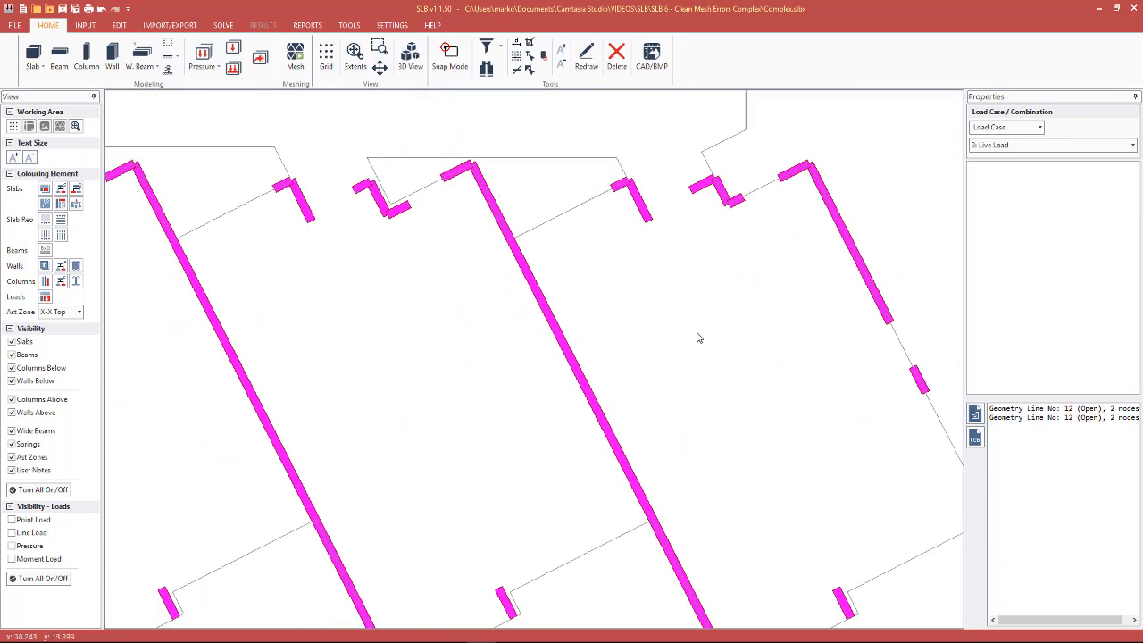
scroll(692, 332, "down", 1)
scroll(544, 230, "up", 2)
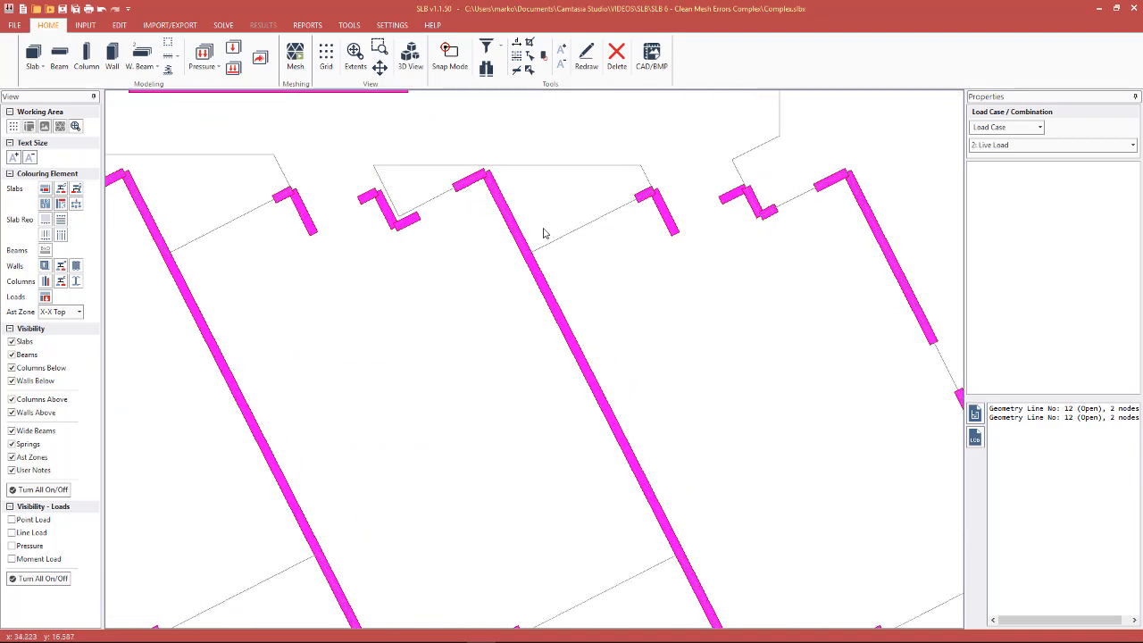
left_click(459, 178)
scroll(524, 204, "up", 1)
scroll(530, 260, "up", 2)
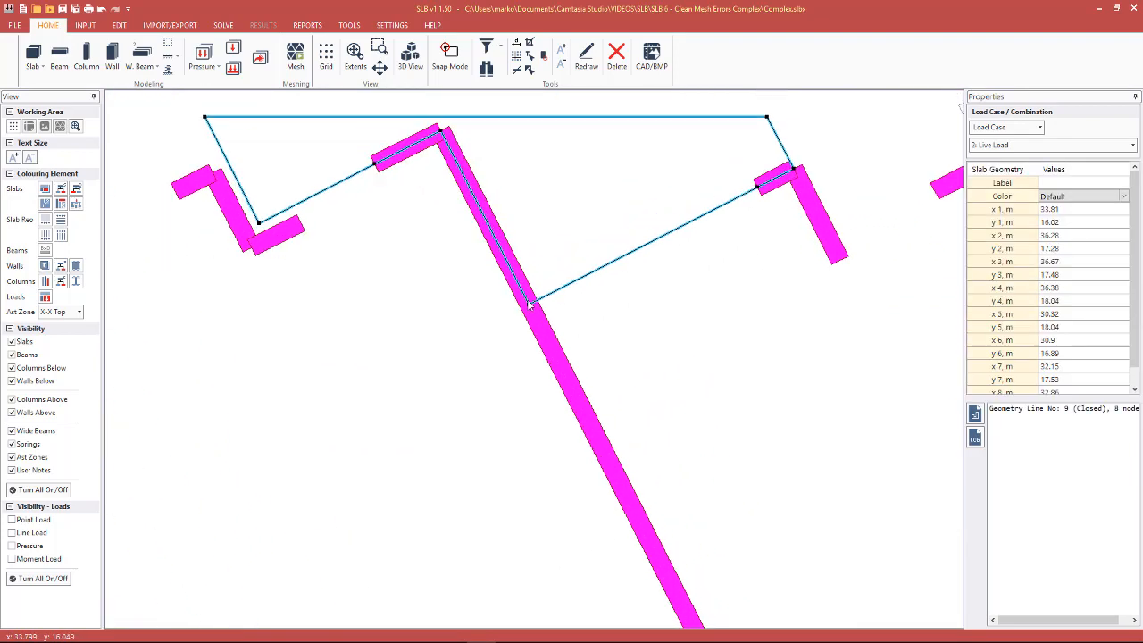
left_click(531, 299)
left_click(529, 304)
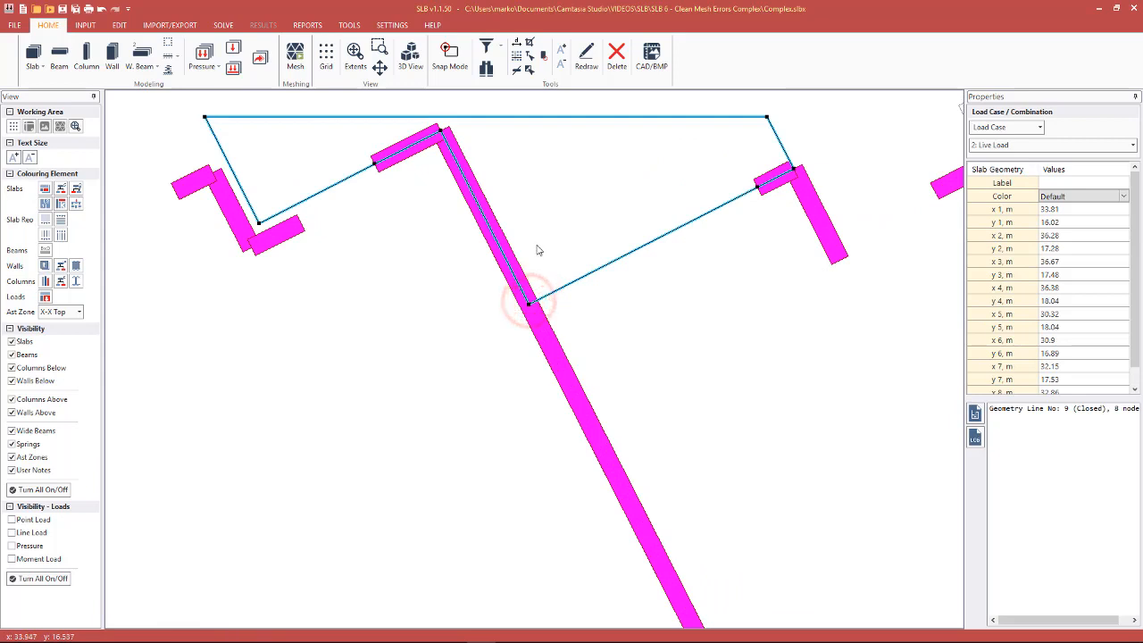
scroll(568, 239, "up", 1)
scroll(571, 238, "down", 2)
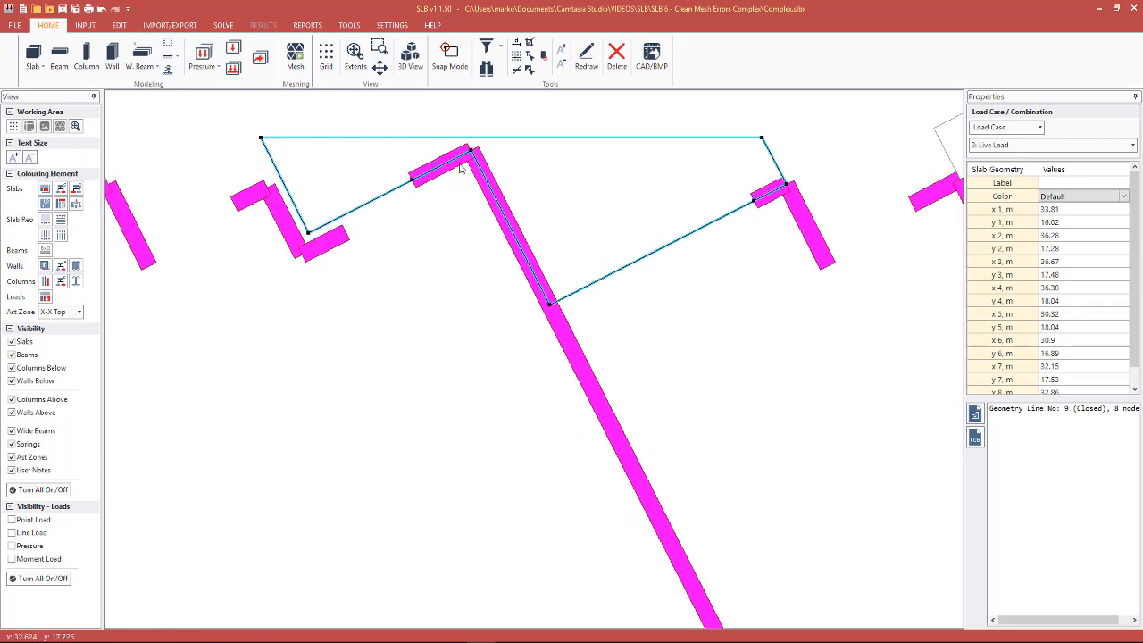
scroll(577, 217, "up", 2)
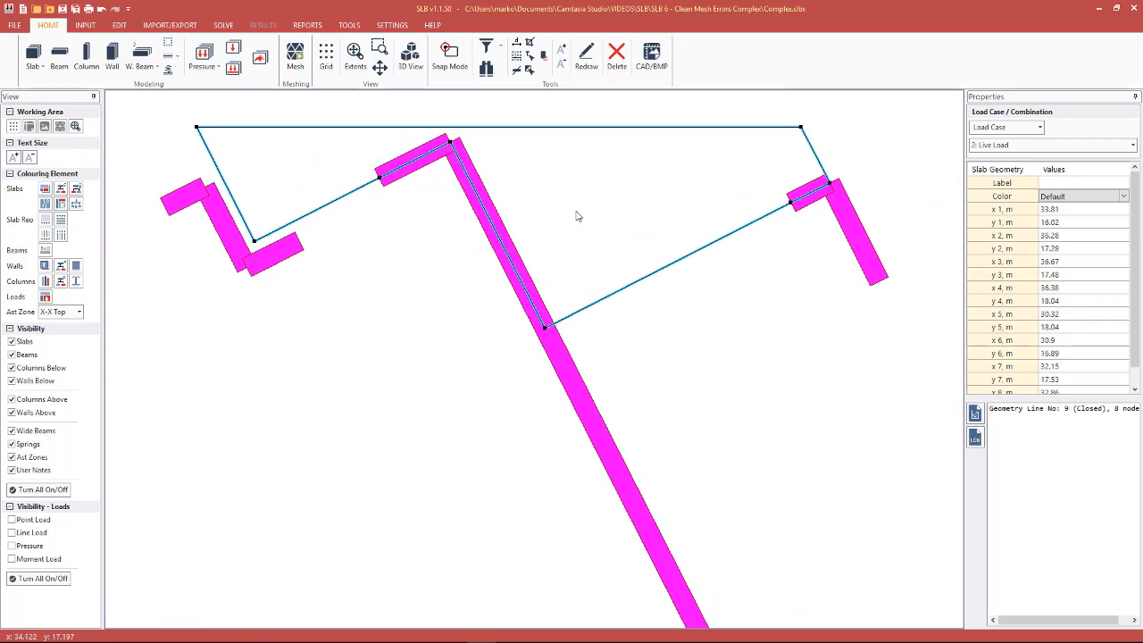
scroll(577, 217, "up", 4)
scroll(690, 402, "up", 1)
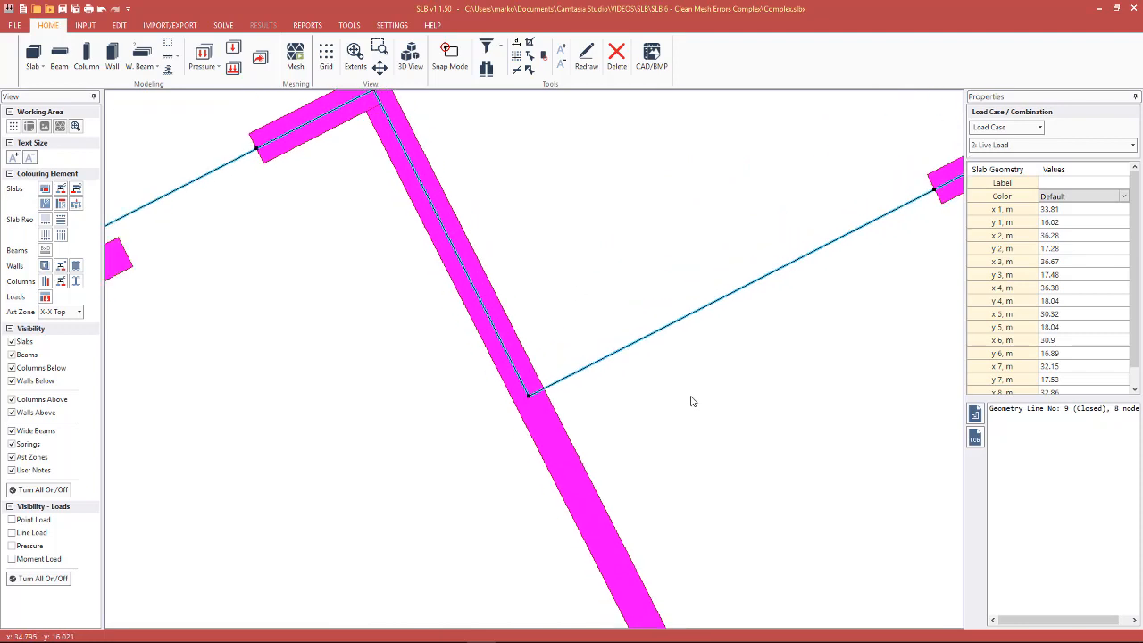
scroll(690, 402, "down", 1)
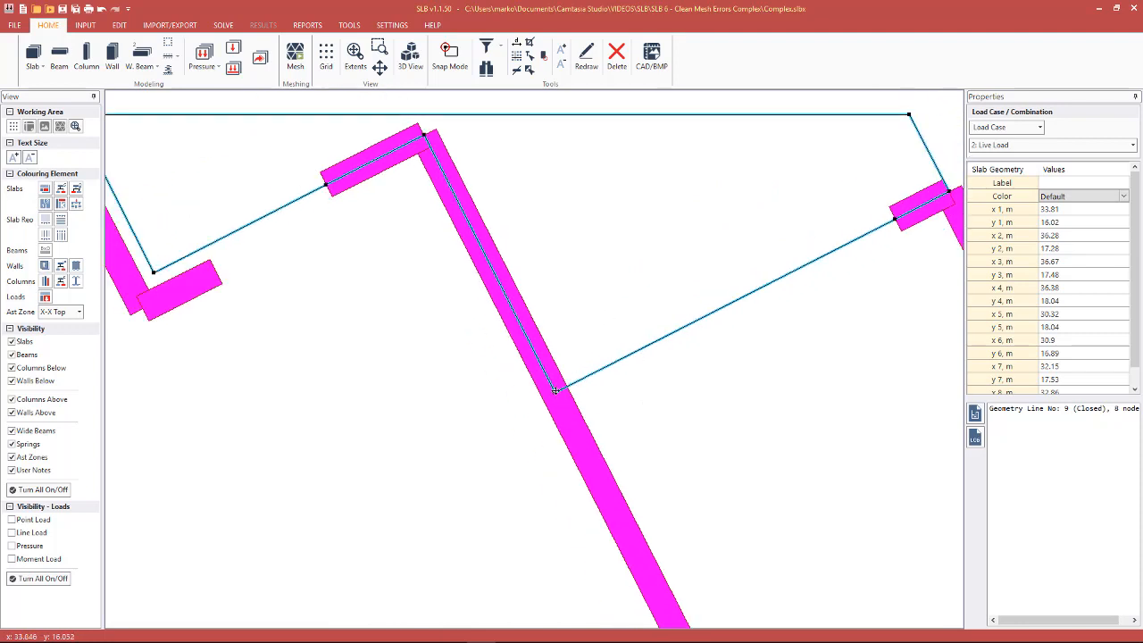
Step: Change the snap mode, snap the closed line's first node onto the inclined wall and check its x 1 and y 1 coordinates
left_click(449, 63)
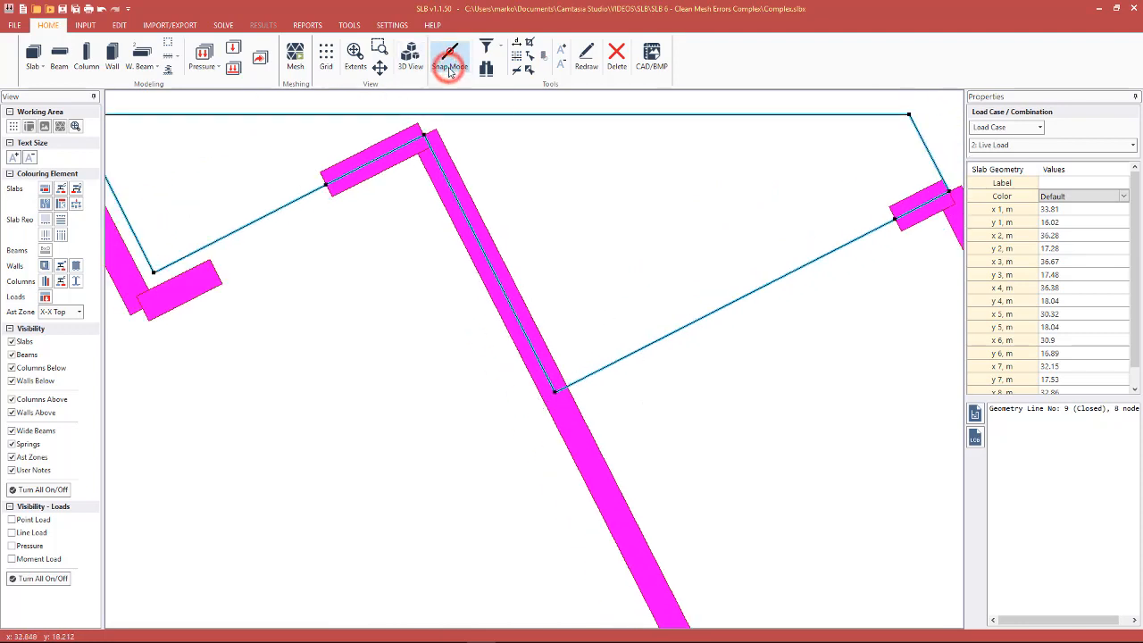
scroll(510, 151, "up", 1)
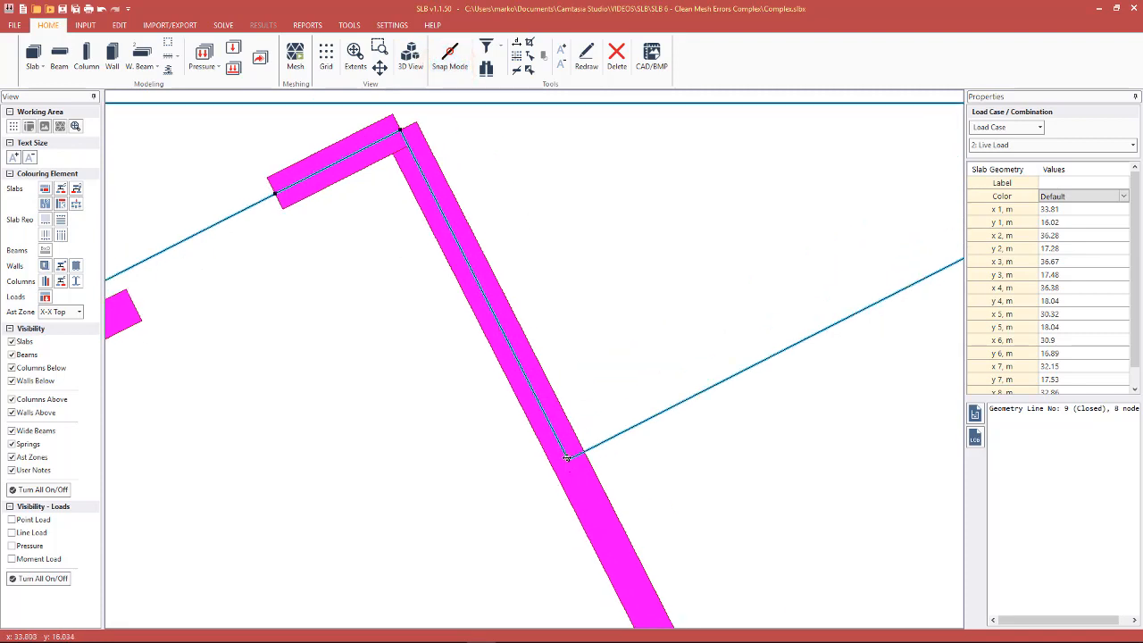
left_click_drag(566, 458, 554, 464)
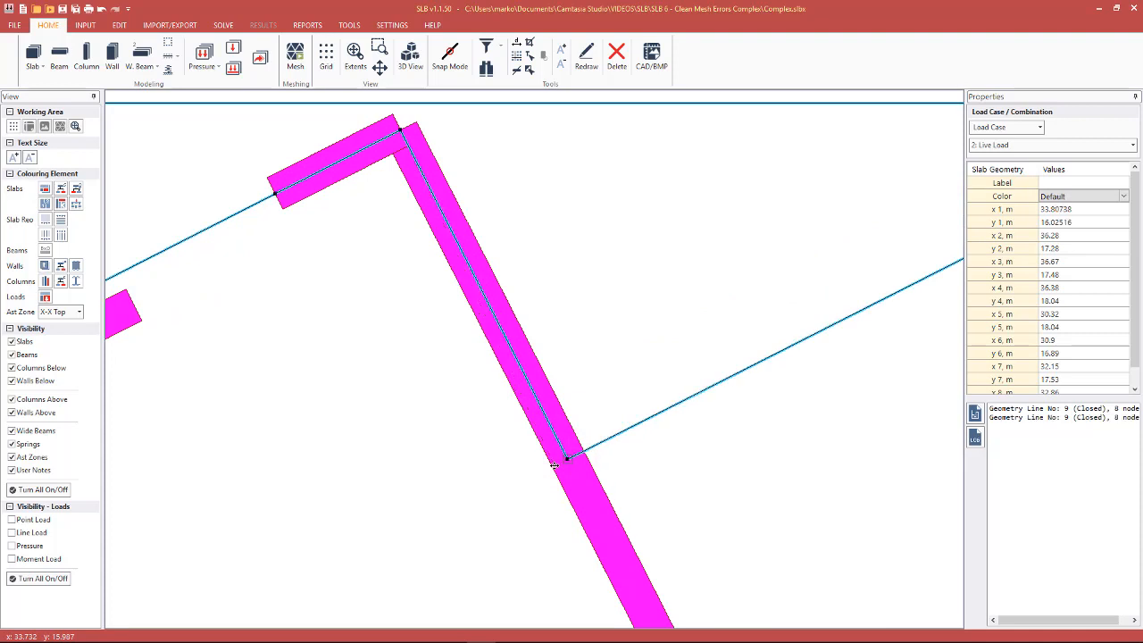
left_click(1071, 223)
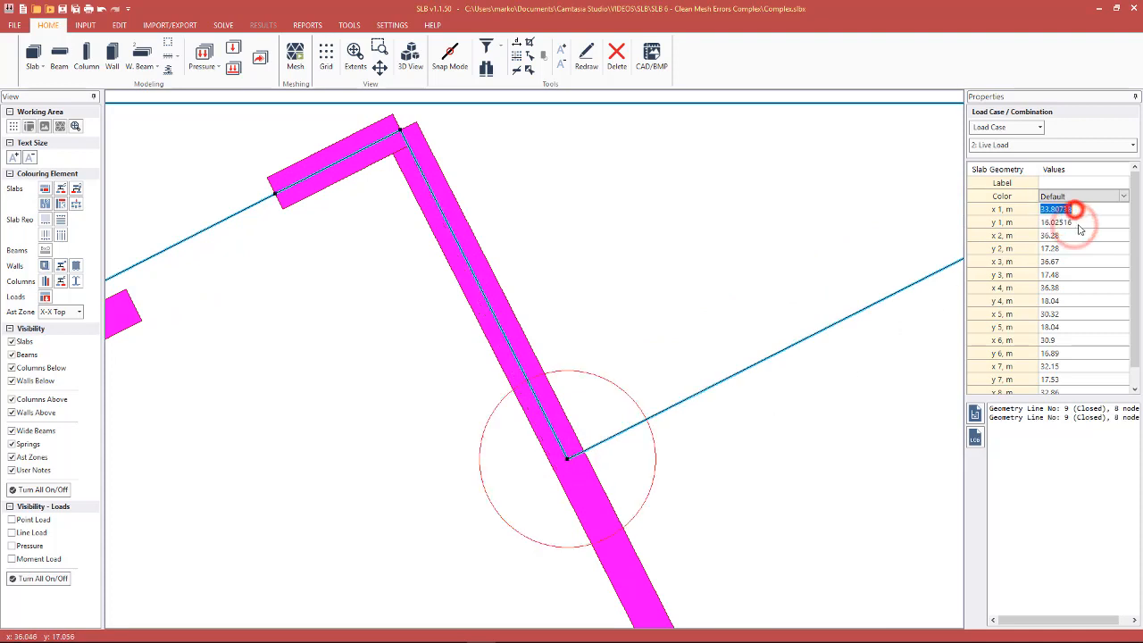
left_click(1056, 209)
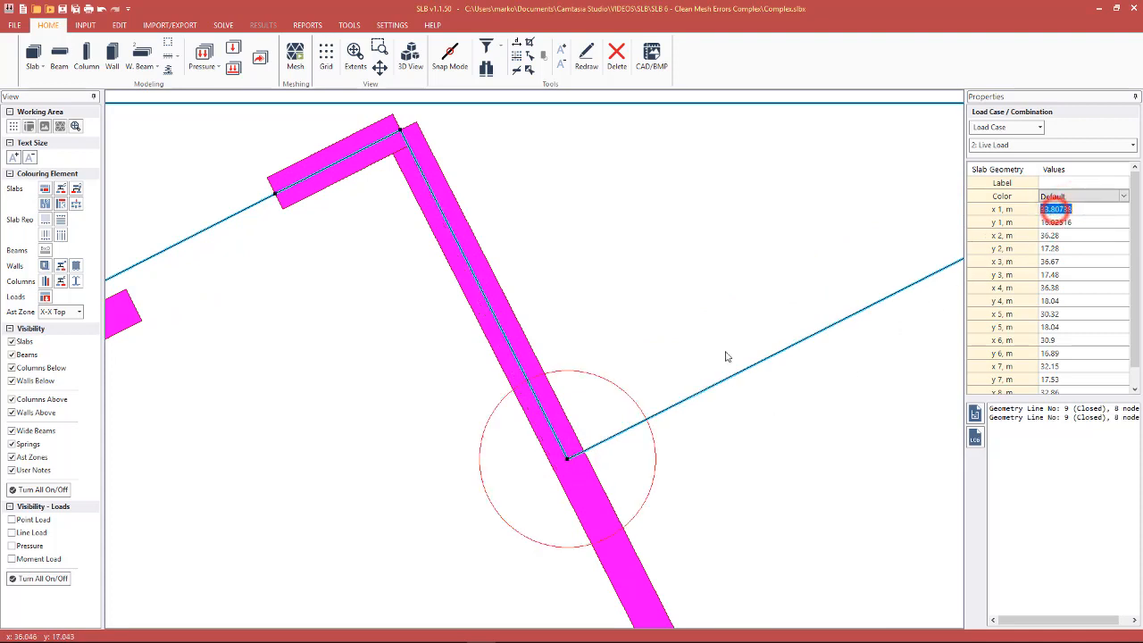
Step: Deselect the closed geometry line and examine the full extent of the long inclined wall and its end node coordinates
scroll(587, 457, "down", 5)
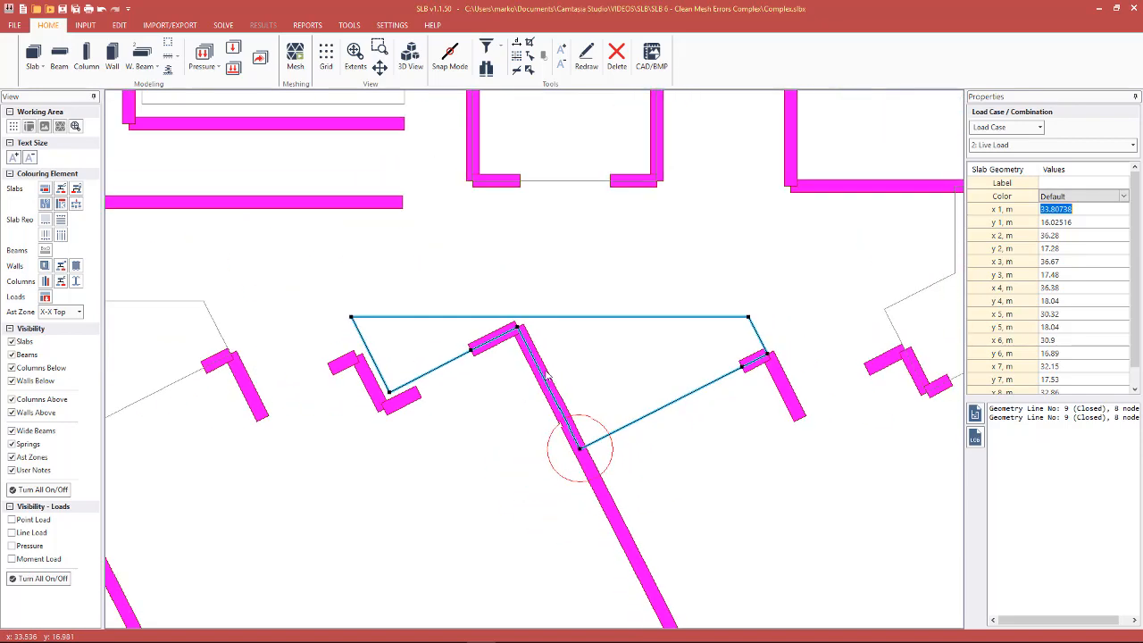
middle_click_drag(577, 504, 482, 376)
scroll(482, 376, "down", 1)
scroll(657, 429, "down", 1)
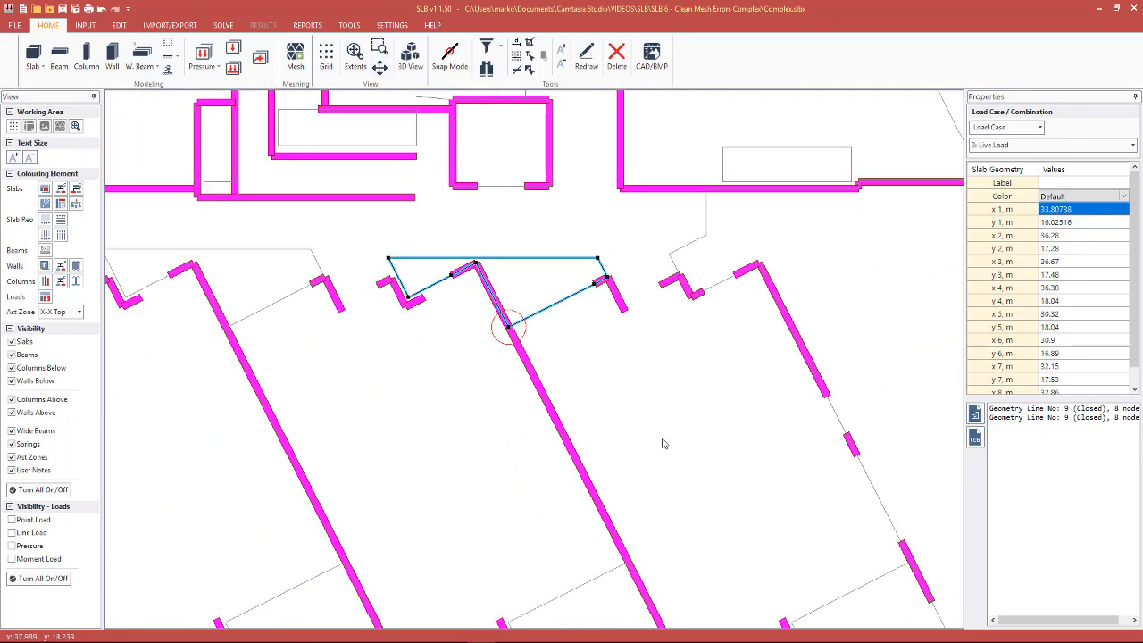
middle_click_drag(663, 443, 595, 360)
scroll(599, 365, "down", 1)
key("Escape")
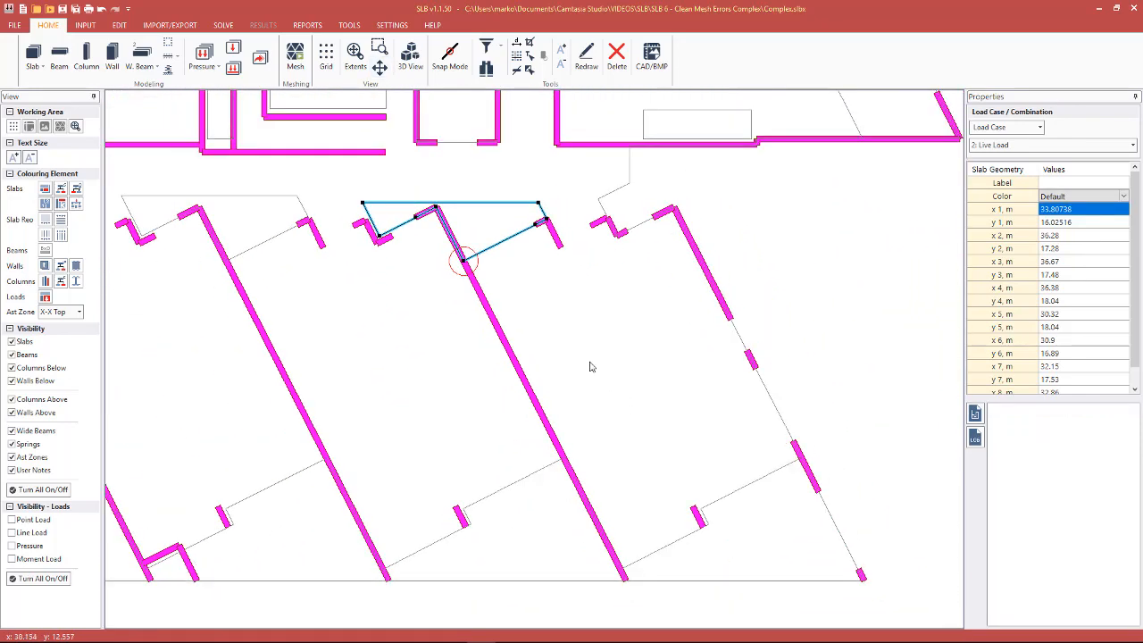
left_click(480, 293)
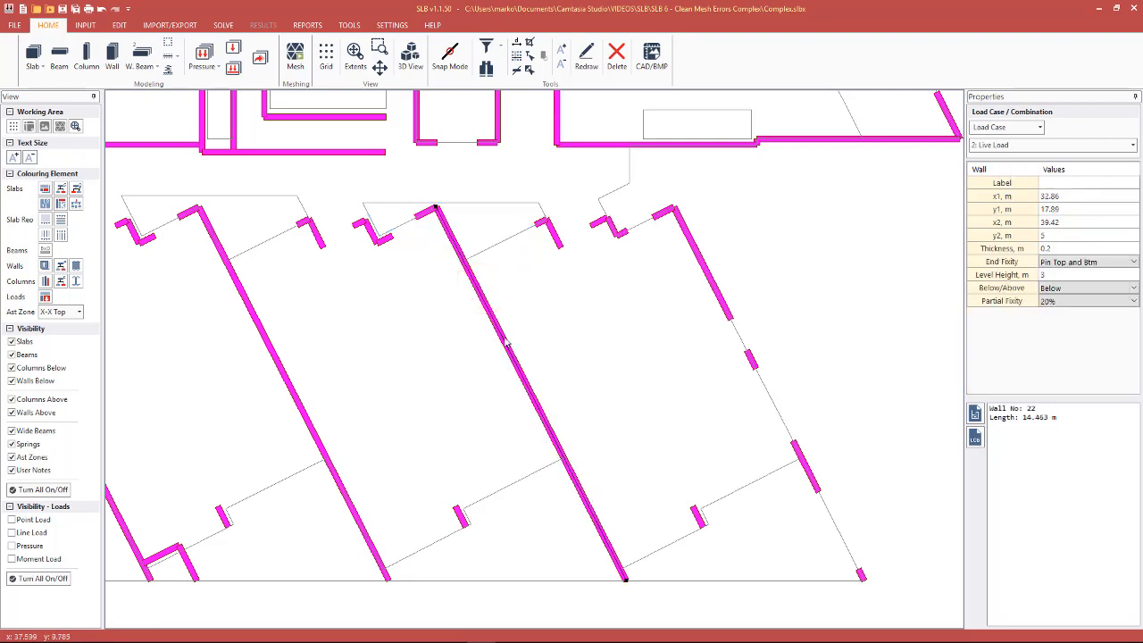
scroll(557, 329, "up", 1)
left_click(551, 327)
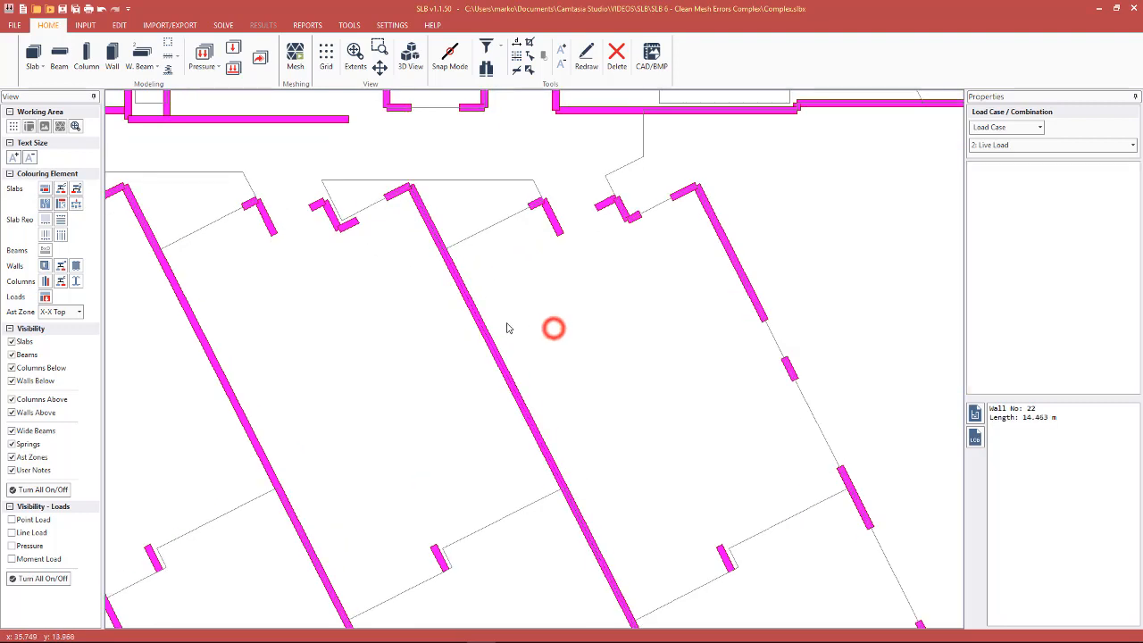
left_click(453, 273)
scroll(455, 273, "down", 2)
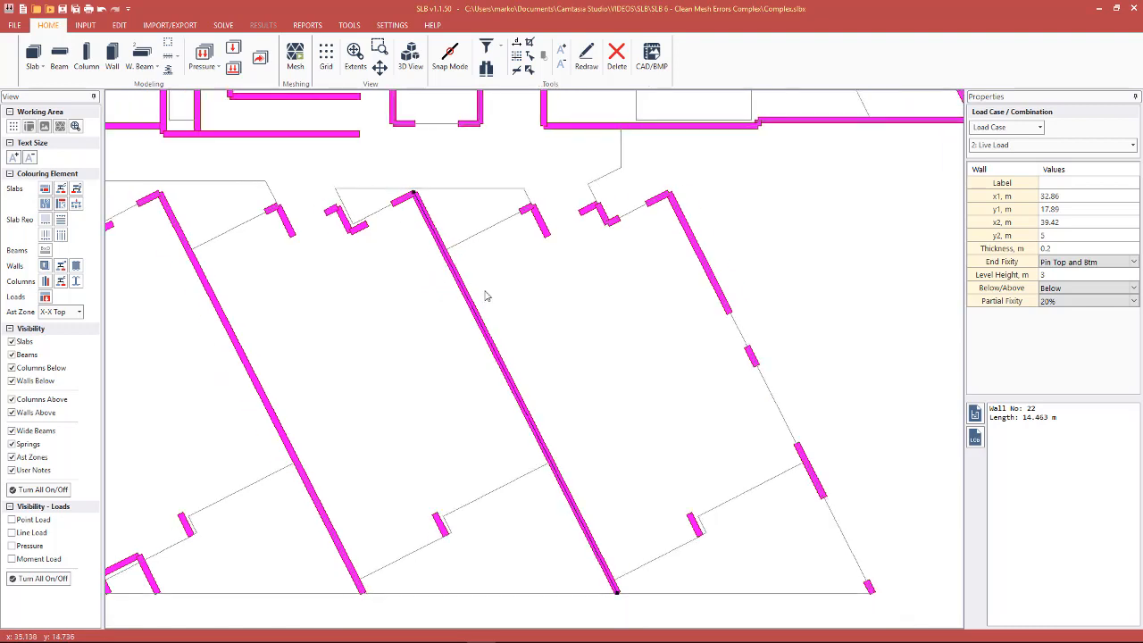
Step: Select the closed geometry line at the inclined wall's upper end and the wall itself to compare their node coordinates
left_click(451, 246)
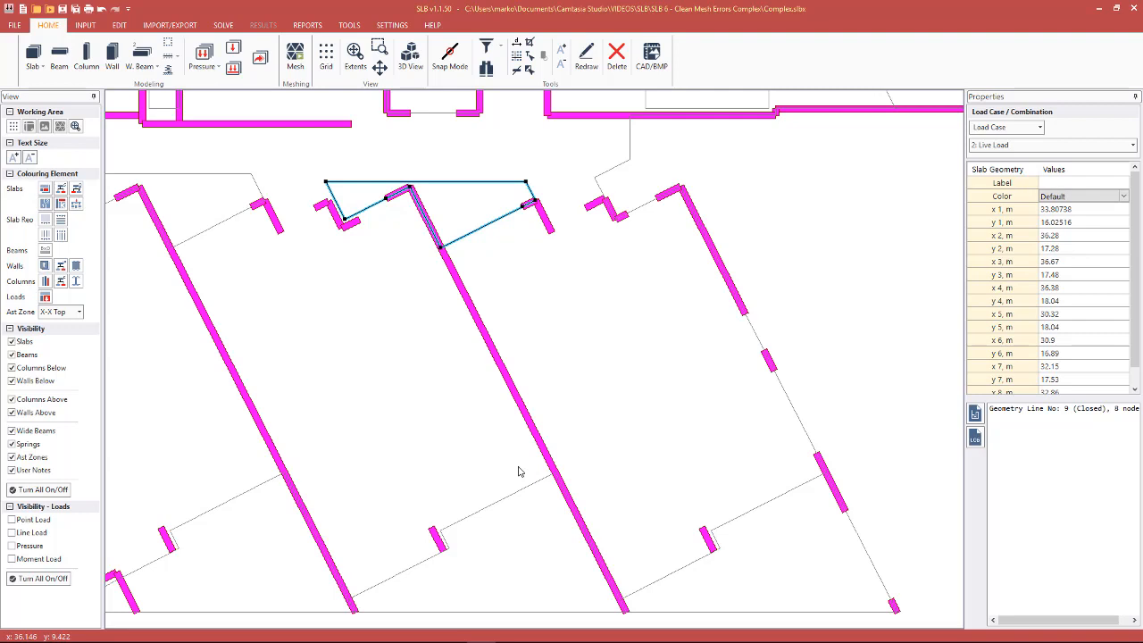
left_click(511, 386)
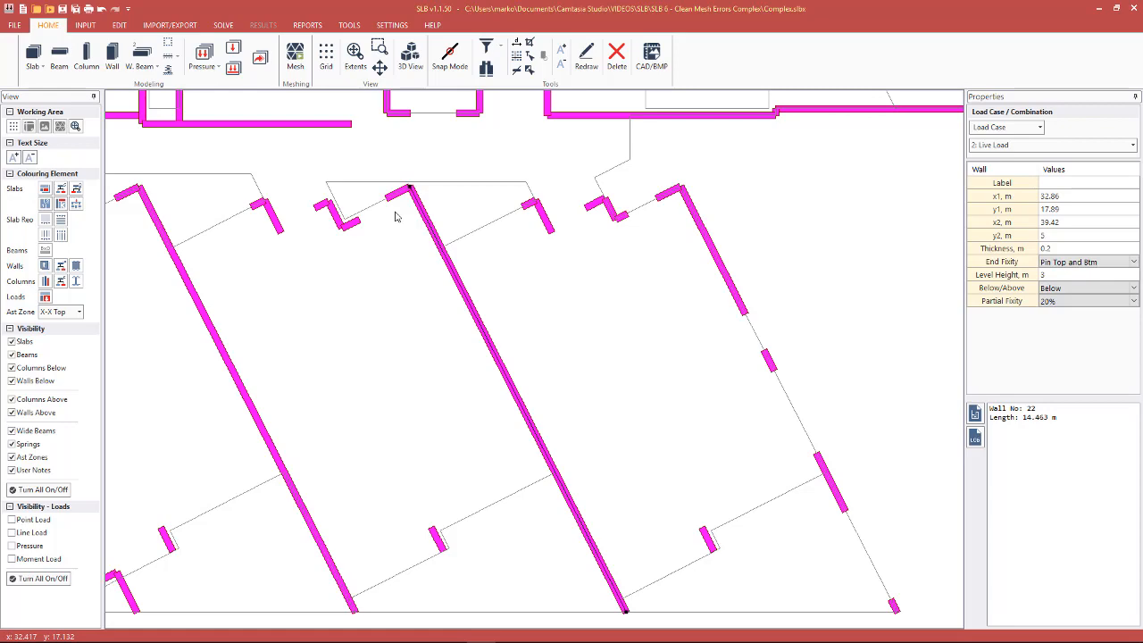
scroll(693, 290, "down", 1)
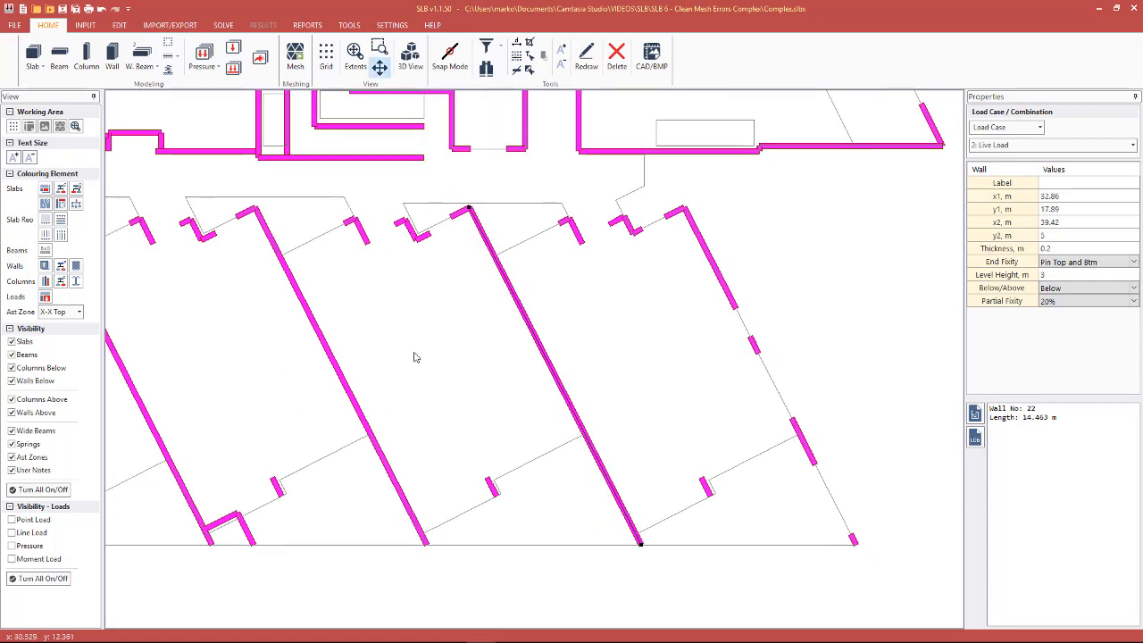
middle_click_drag(413, 354, 459, 324)
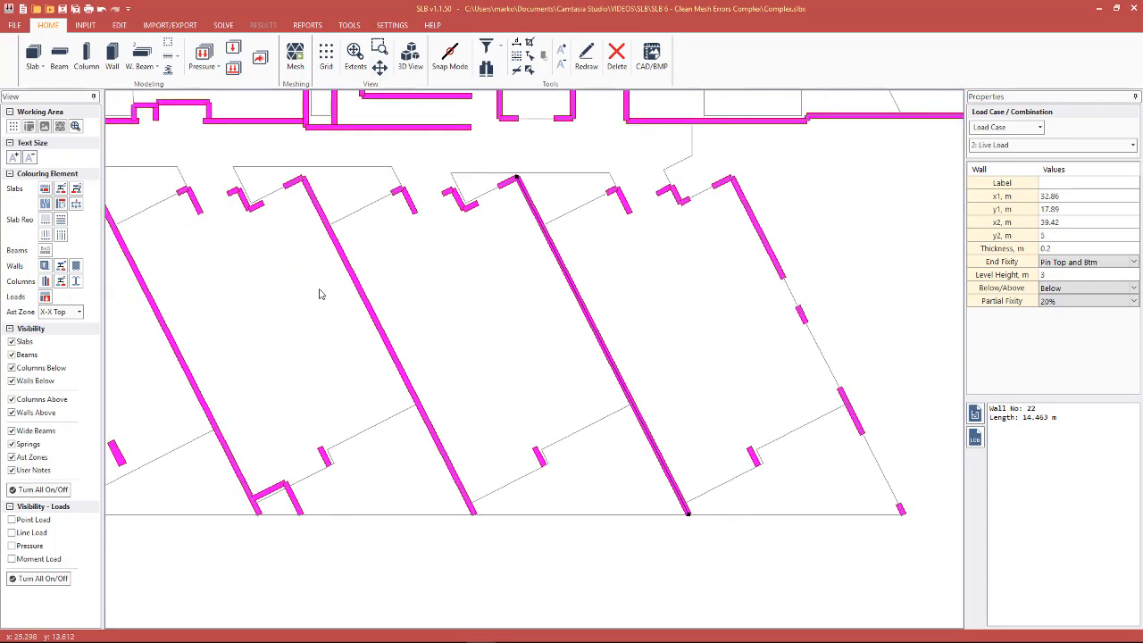
scroll(391, 438, "up", 1)
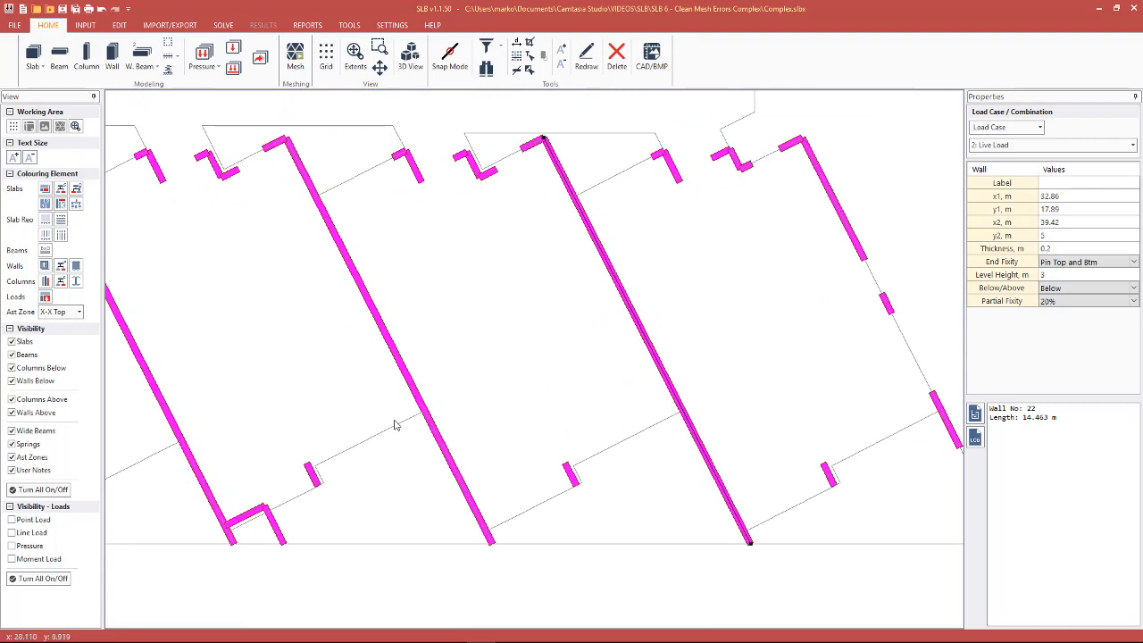
Step: Examine the node coordinates of the two open geometry lines meeting the neighbouring long inclined wall, and that wall's full extent
left_click(395, 424)
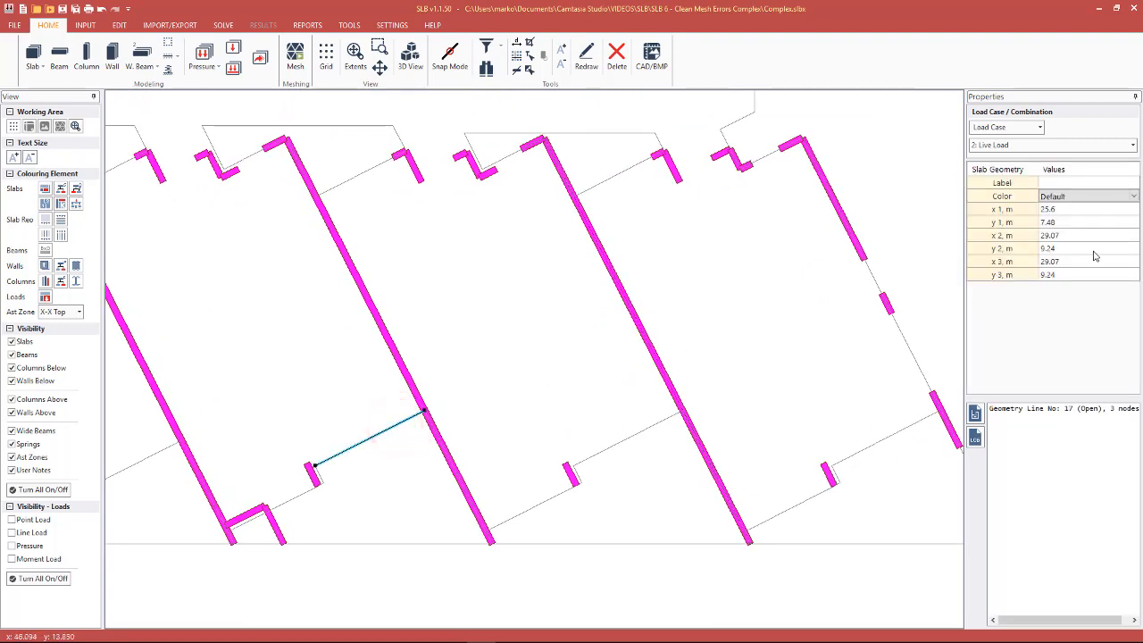
left_click(1067, 247)
left_click(425, 412)
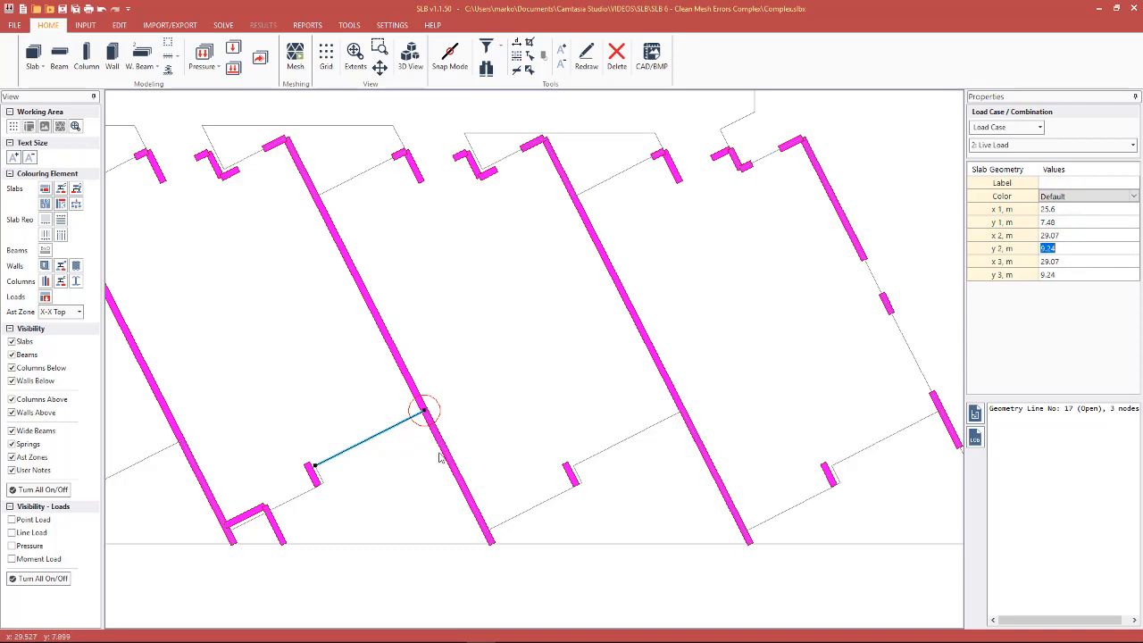
left_click(441, 449)
scroll(747, 395, "down", 2)
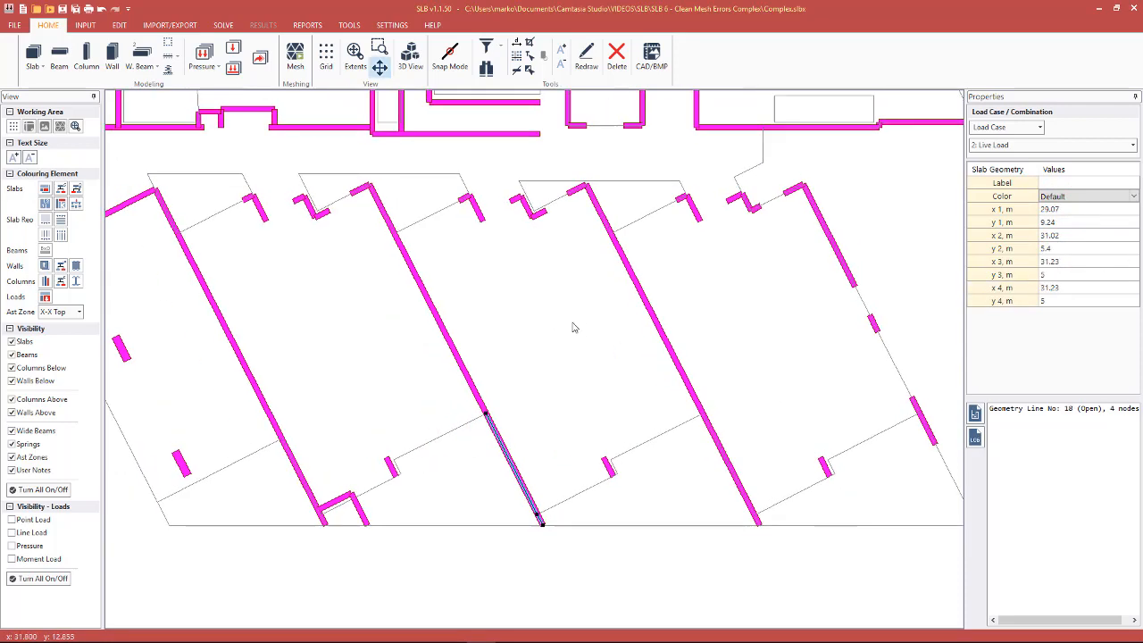
scroll(442, 236, "up", 1)
left_click(455, 264)
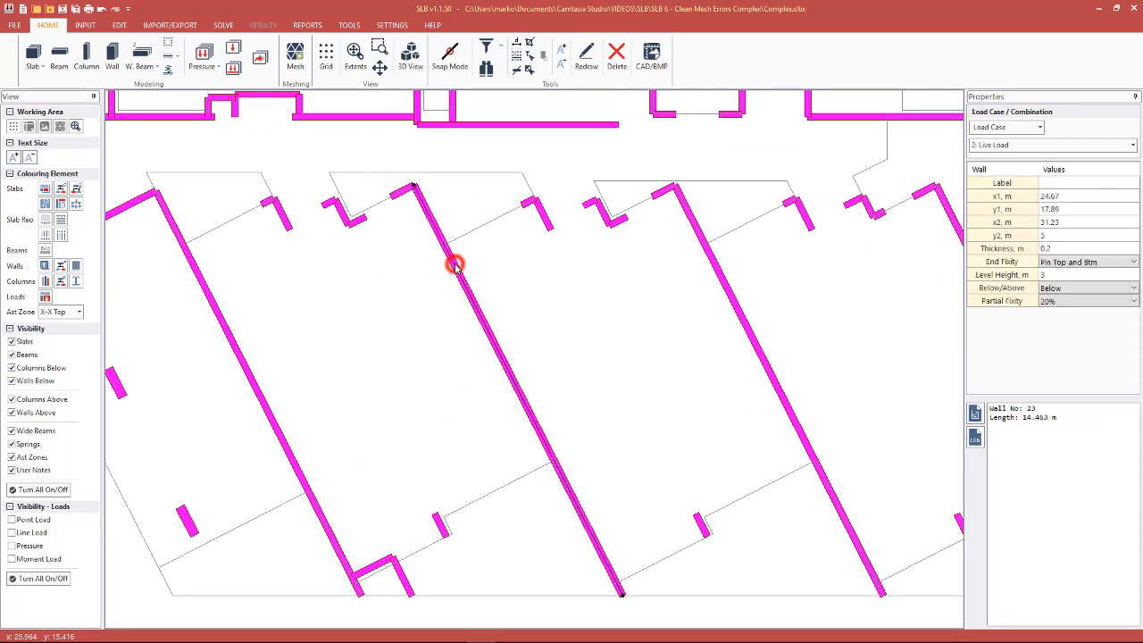
scroll(551, 360, "up", 2)
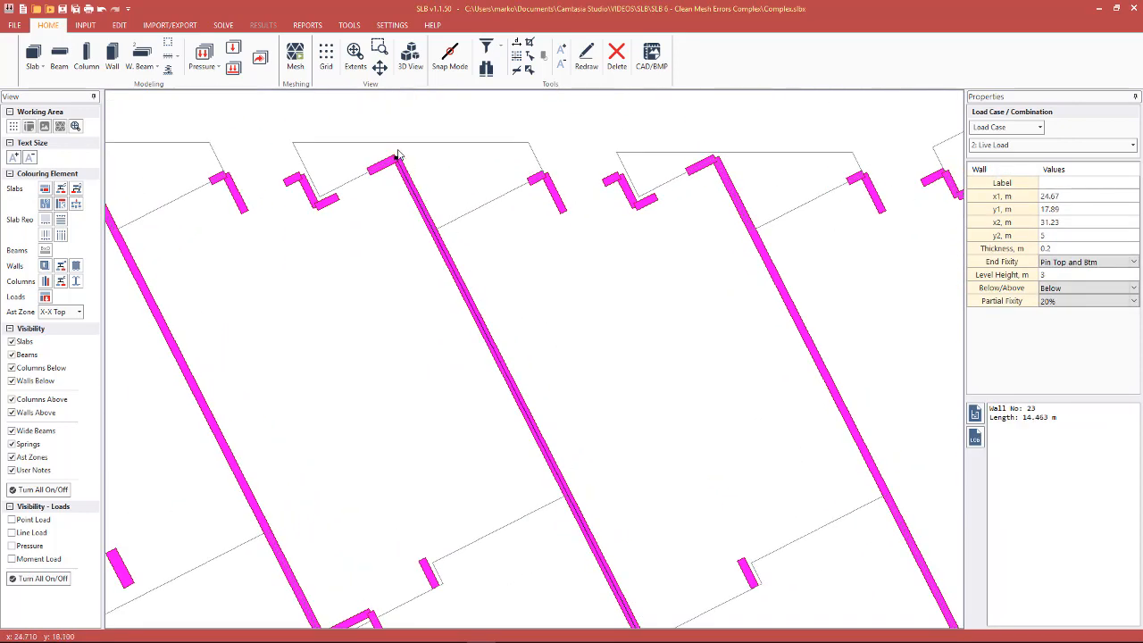
scroll(398, 154, "down", 1)
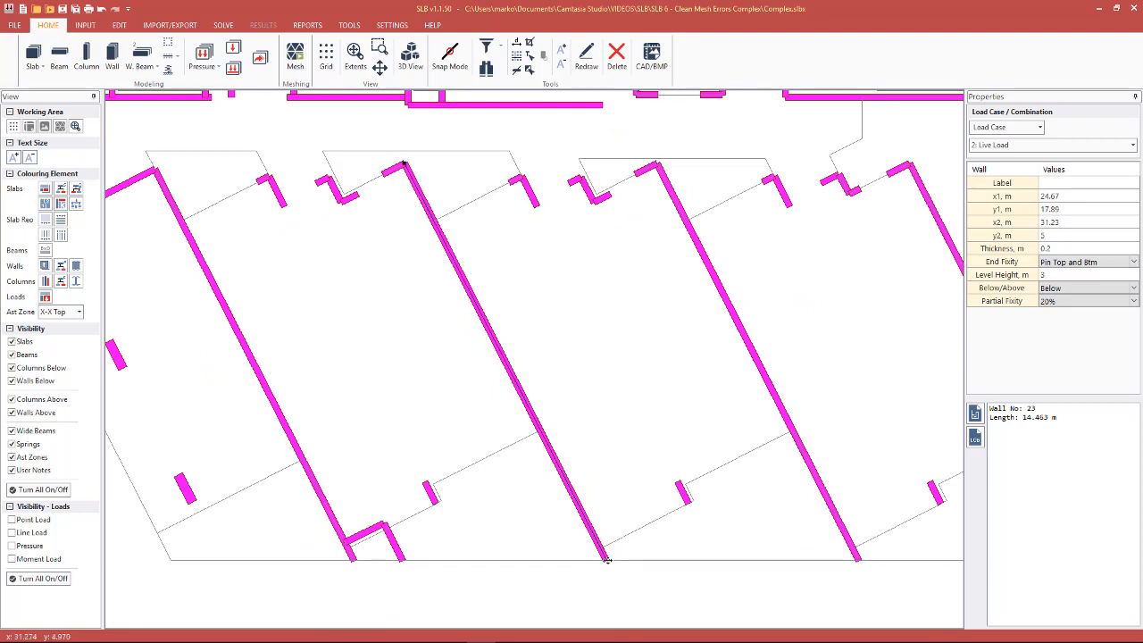
left_click(582, 430)
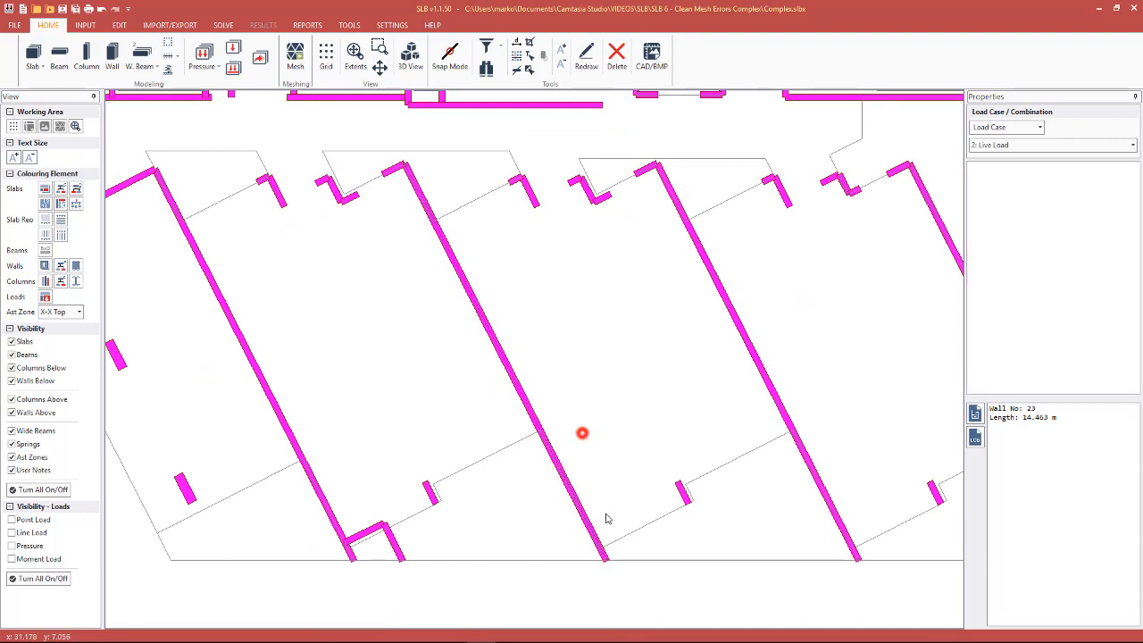
Step: Shorten the neighbouring long inclined wall by snapping its lower end node to the geometry line node near its upper end
left_click(519, 396)
left_click(606, 559)
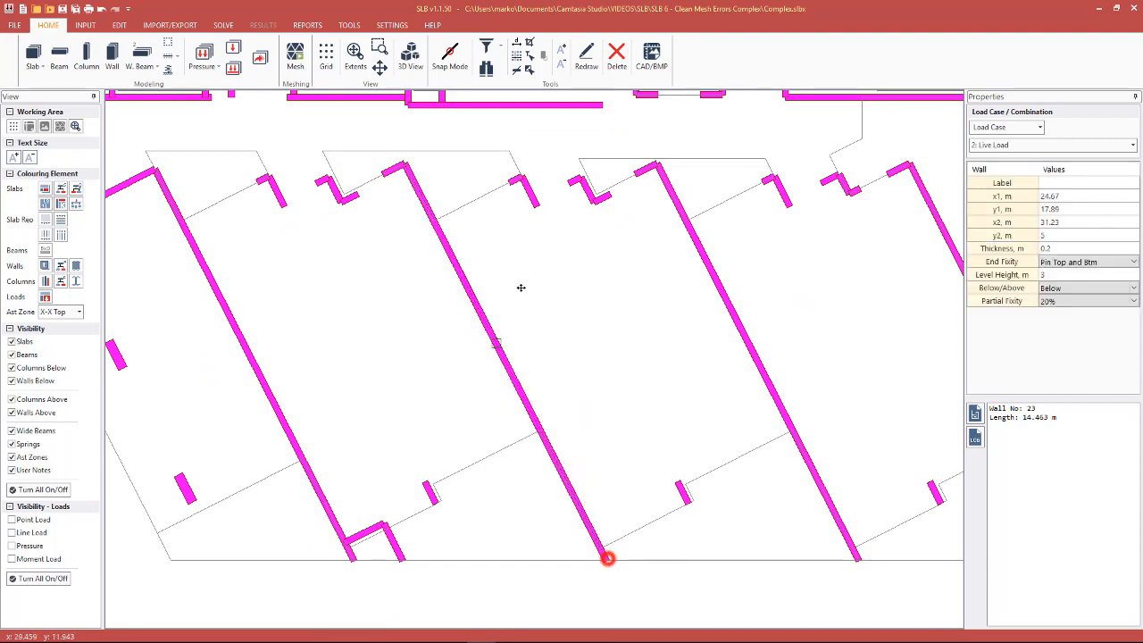
left_click(434, 219)
left_click(472, 247)
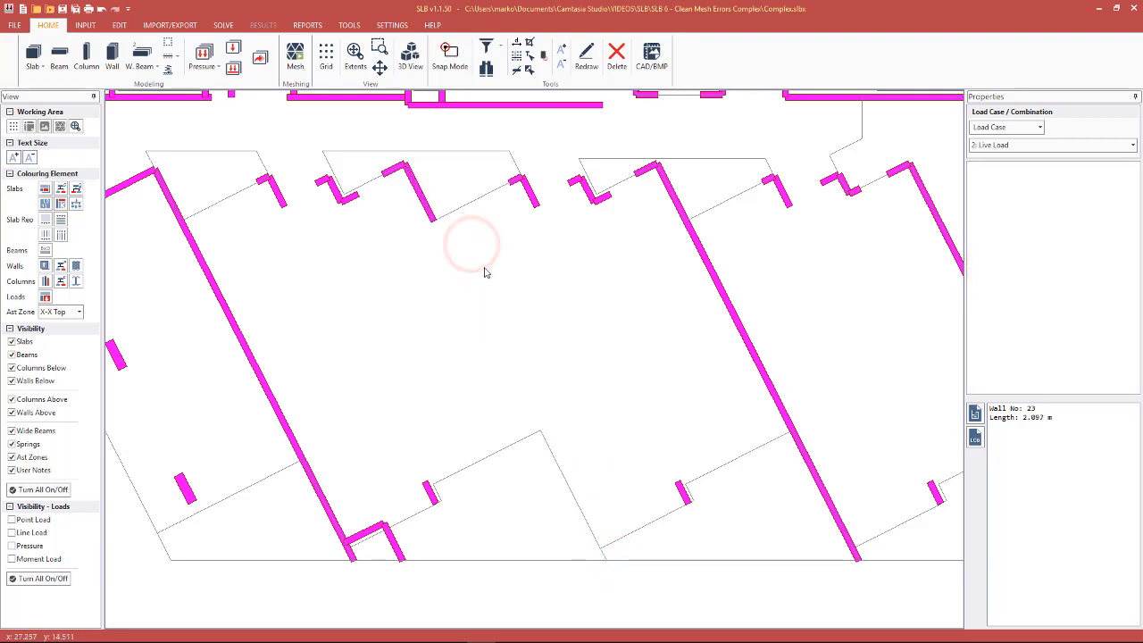
Step: Draw wall segments from the shortened wall's end (25.62, 16.02) to the geometry nodes at (29.07, 9.24) and (31.02, 5.4)
key("w")
left_click(431, 219)
left_click(531, 423)
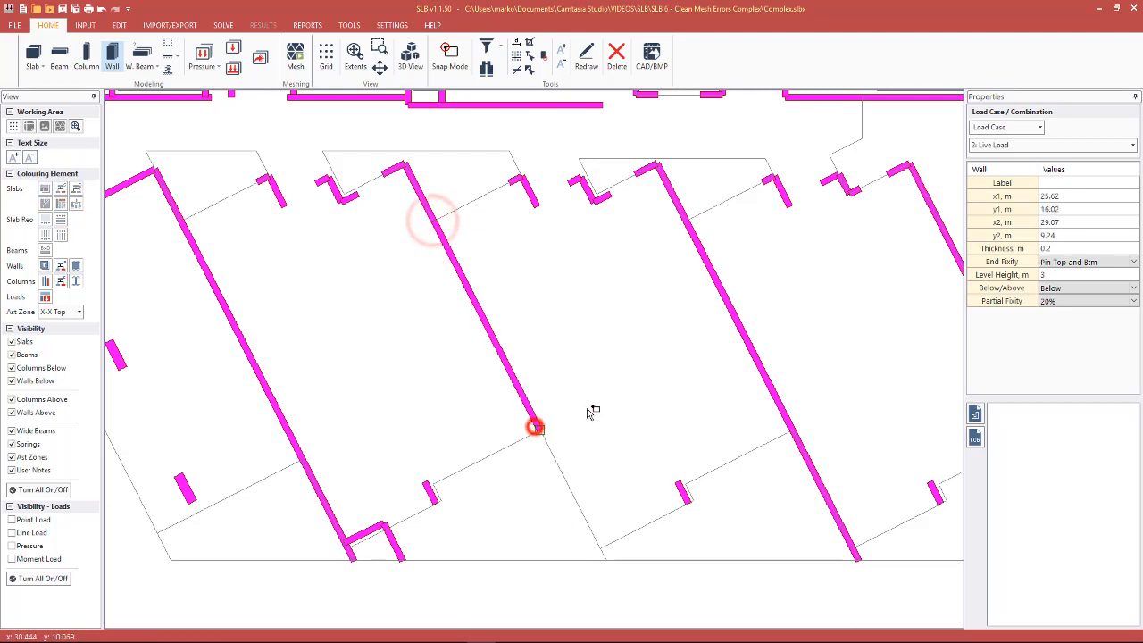
left_click(531, 423)
left_click(602, 553)
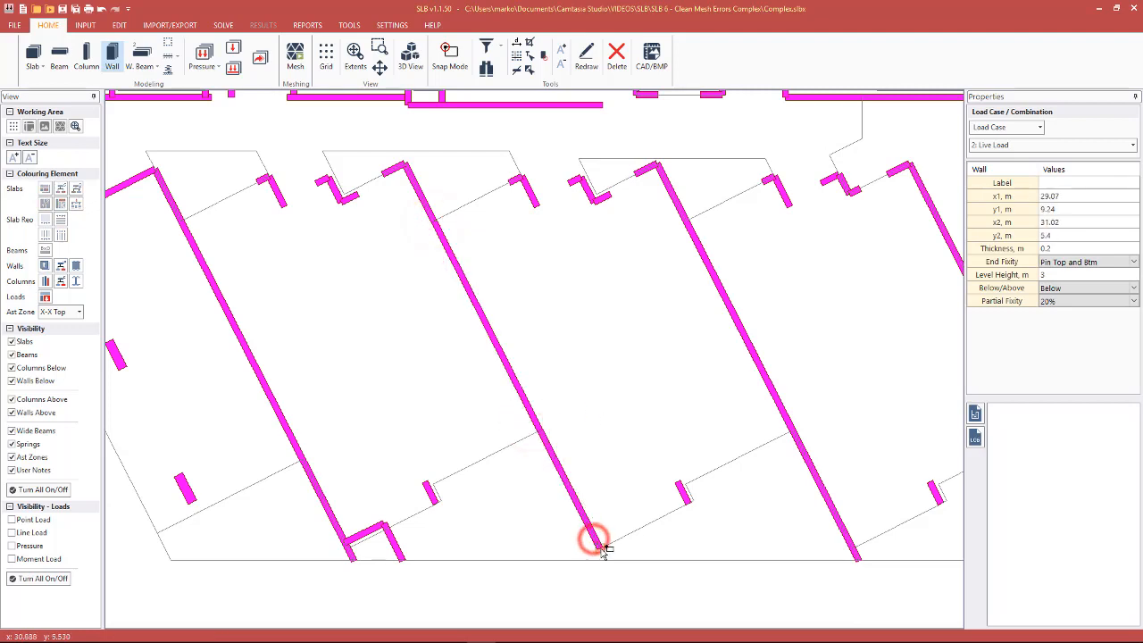
Step: Finish drawing the short lowest wall segment and stretch its end node to the slab edge corner
scroll(603, 558, "up", 3)
key("Escape")
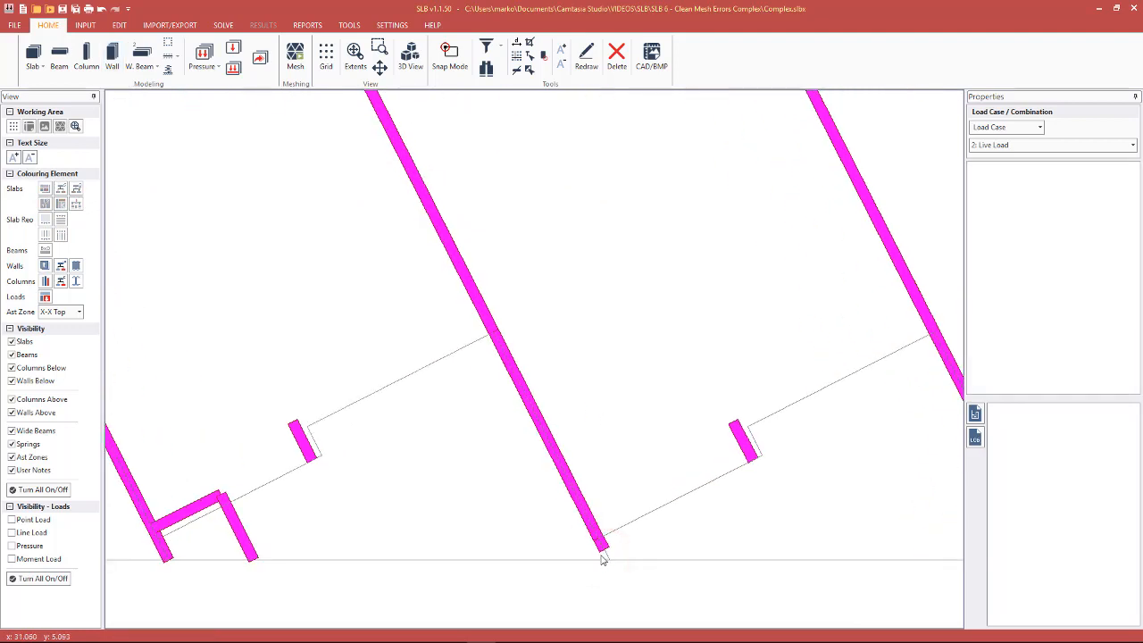
left_click(604, 552)
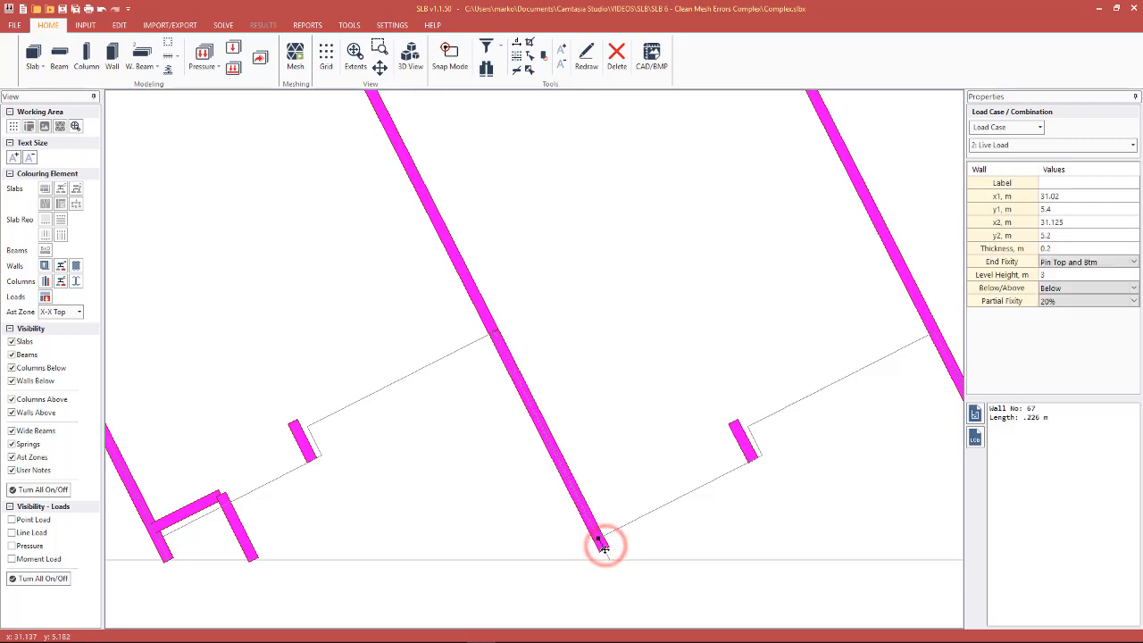
left_click(620, 491)
scroll(619, 492, "down", 5)
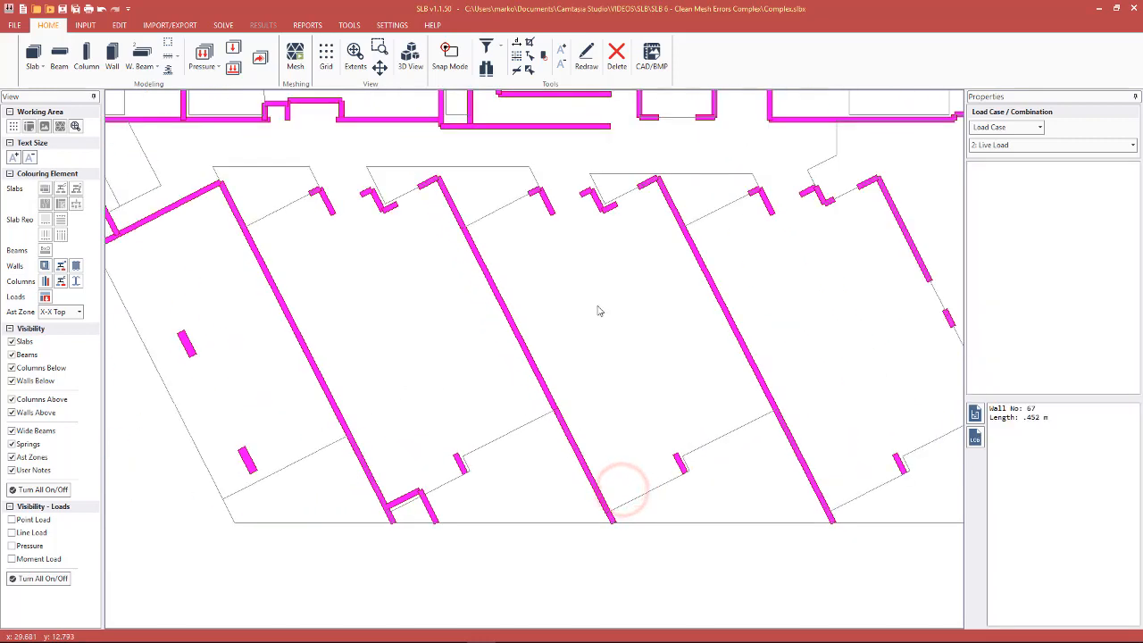
Step: Select the segments of the split inclined wall and its lower geometry line in turn to check that their end nodes coincide
left_click(462, 221)
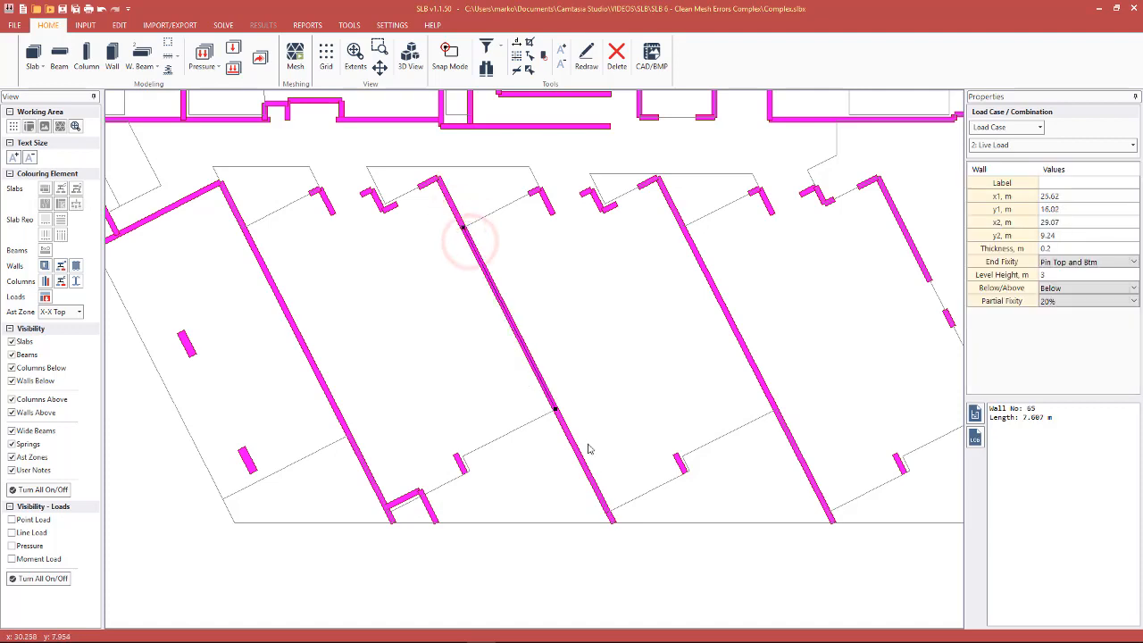
left_click(497, 237)
left_click(448, 197)
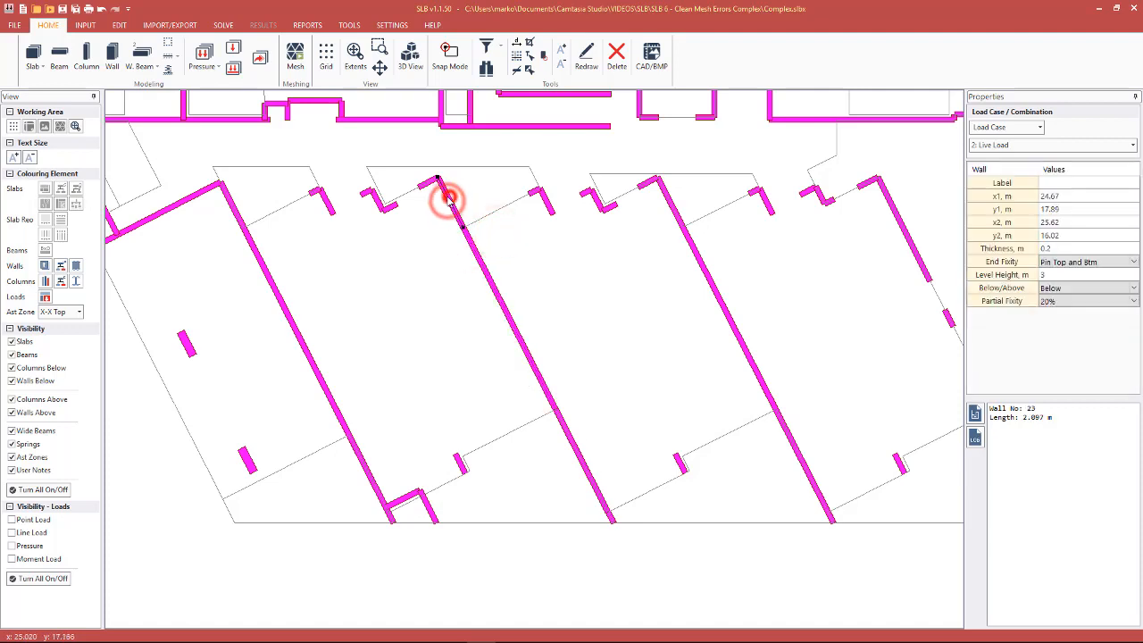
left_click(449, 197)
left_click(495, 293)
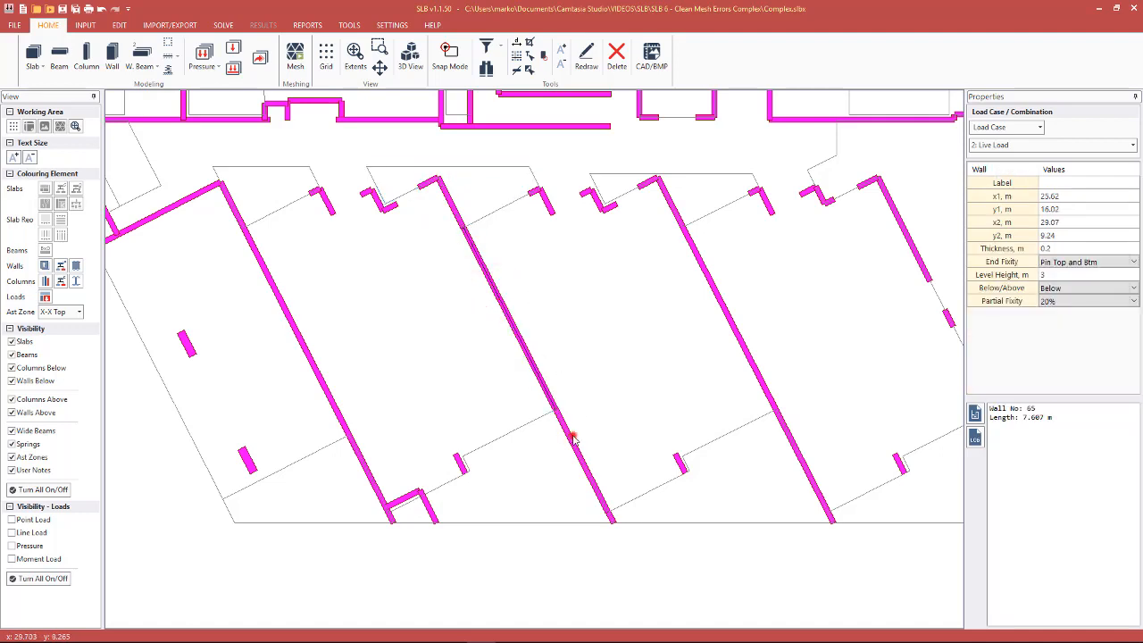
left_click(573, 437)
scroll(611, 522, "up", 3)
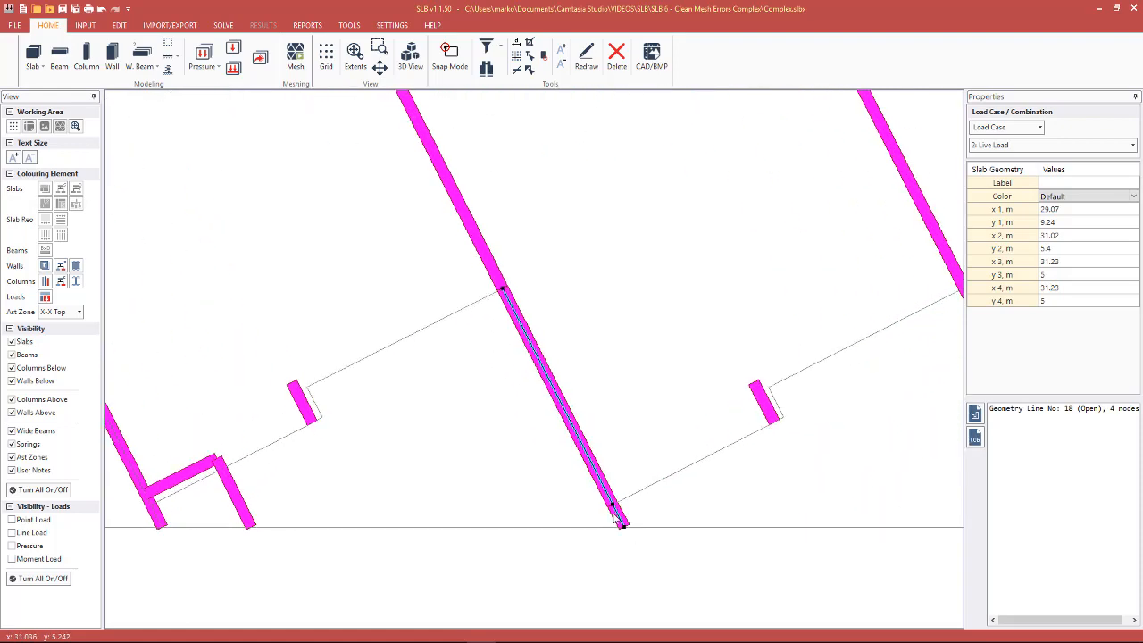
left_click(614, 515)
scroll(612, 512, "down", 5)
left_click(576, 420)
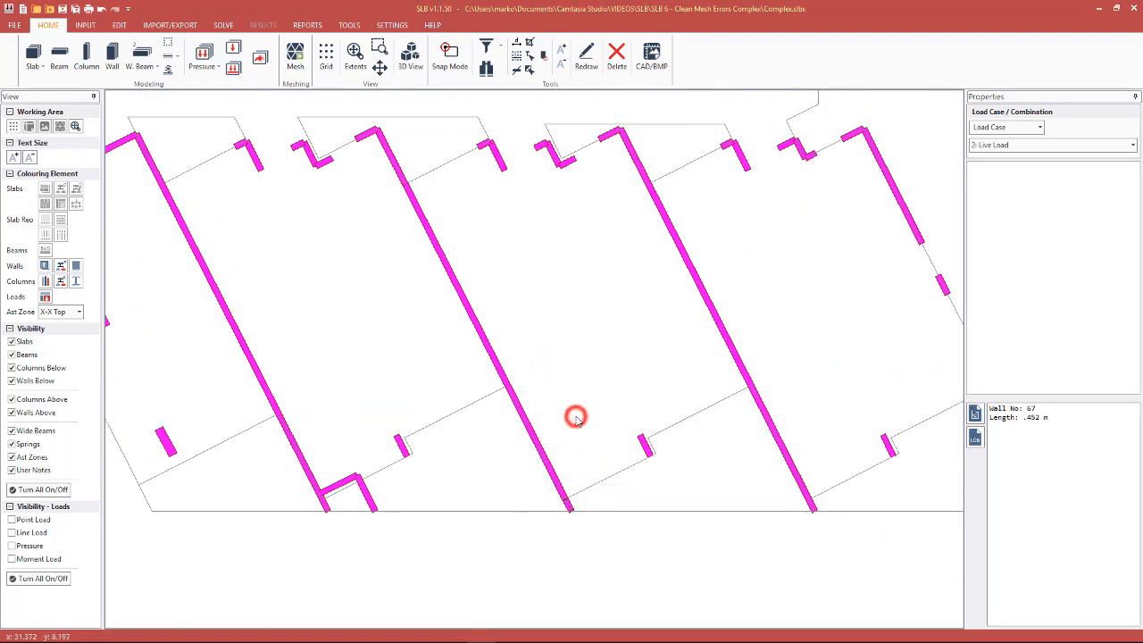
Step: Compare the split wall's middle segment with the adjacent undivided wall and the x 2 and y 2 coordinates of its geometry line
left_click(409, 200)
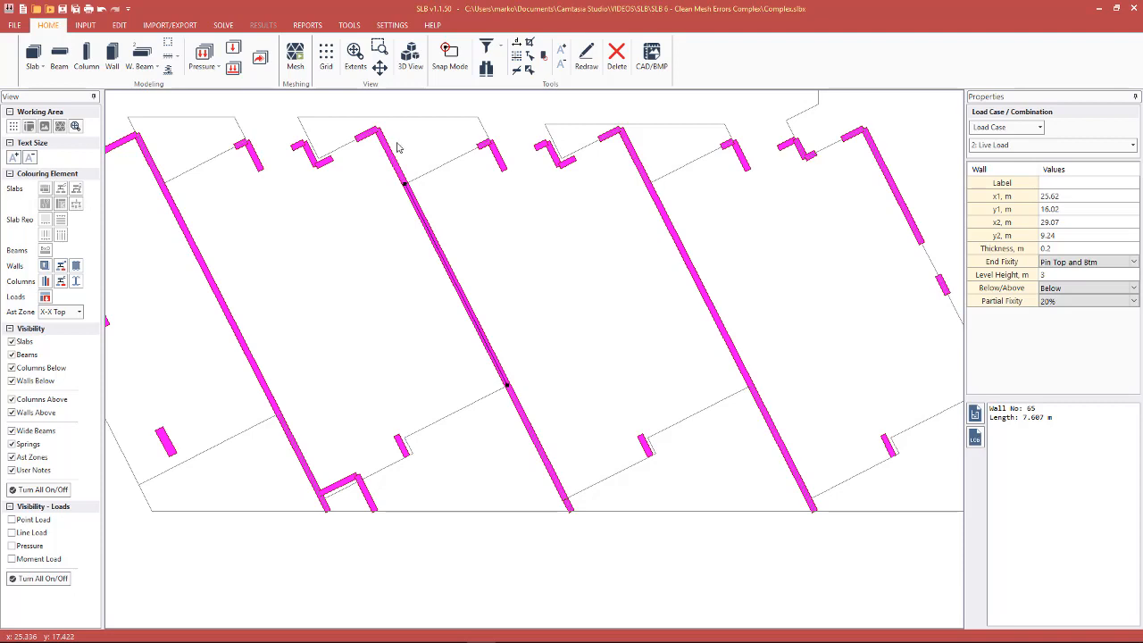
left_click(455, 222)
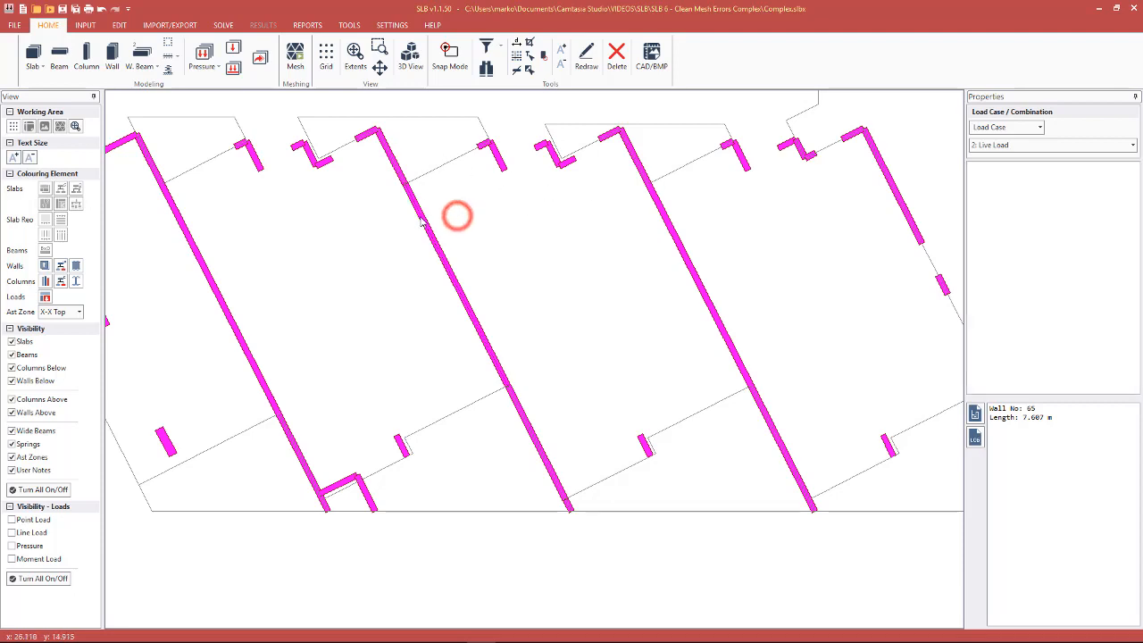
left_click(659, 206)
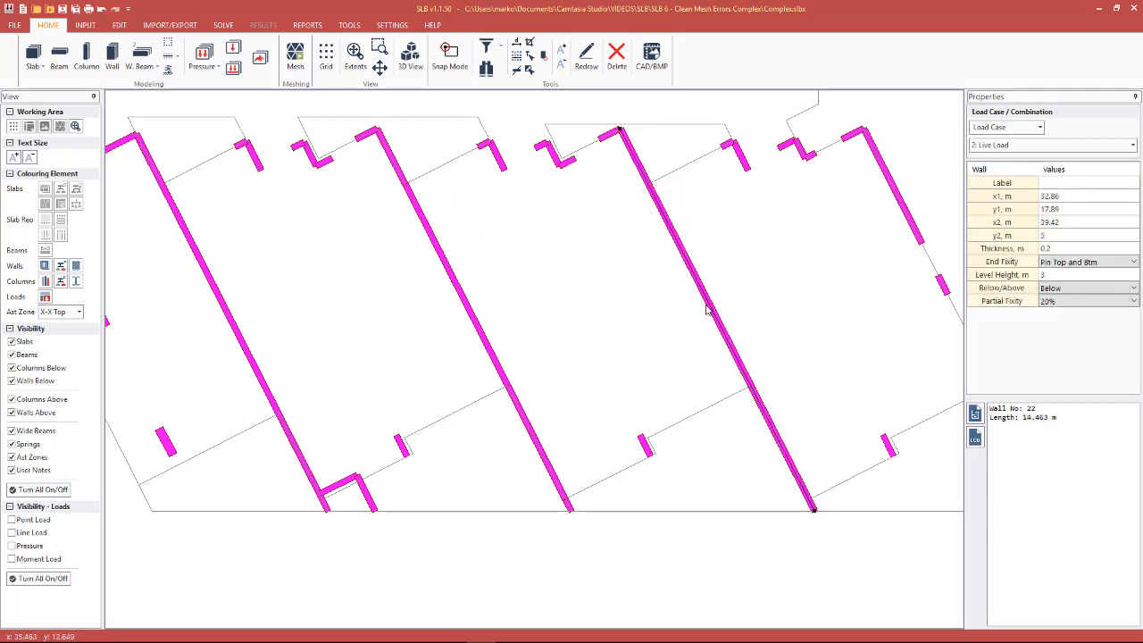
left_click(727, 401)
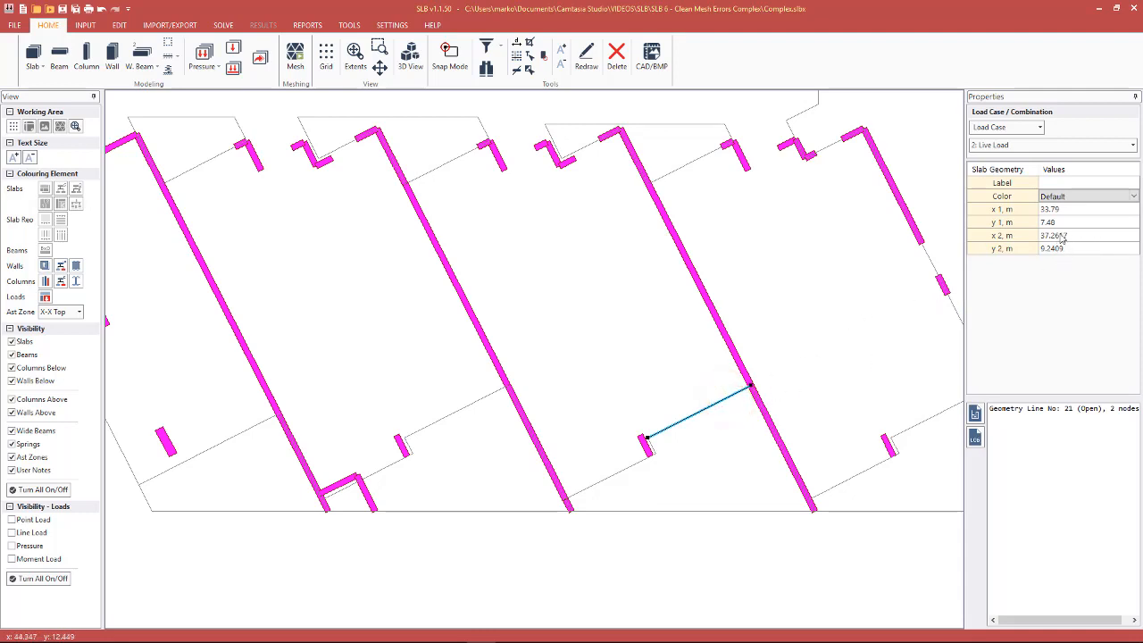
left_click(798, 295)
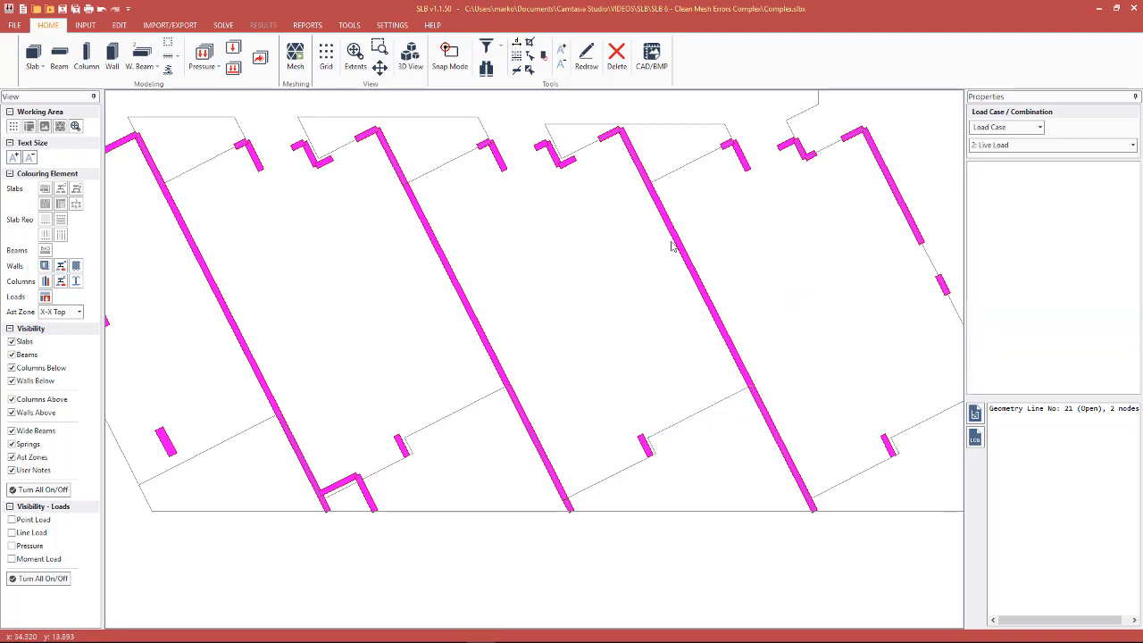
Step: Select the split wall's middle segment again and examine the adjacent long inclined wall near the slab's sloping outer edge
left_click(437, 239)
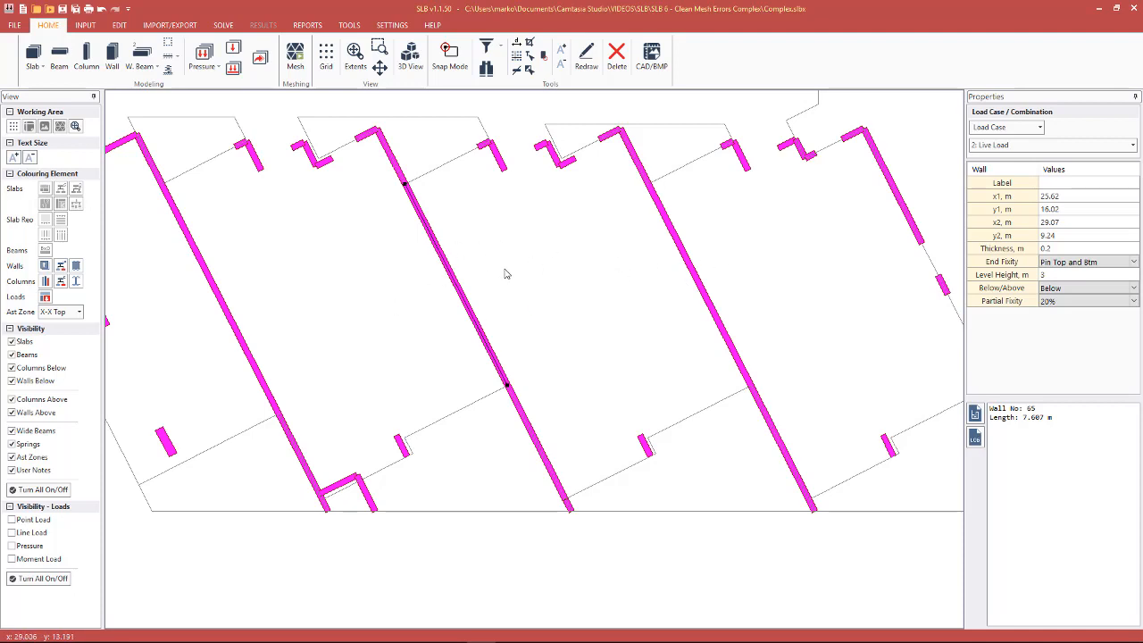
left_click(505, 217)
scroll(555, 276, "down", 1)
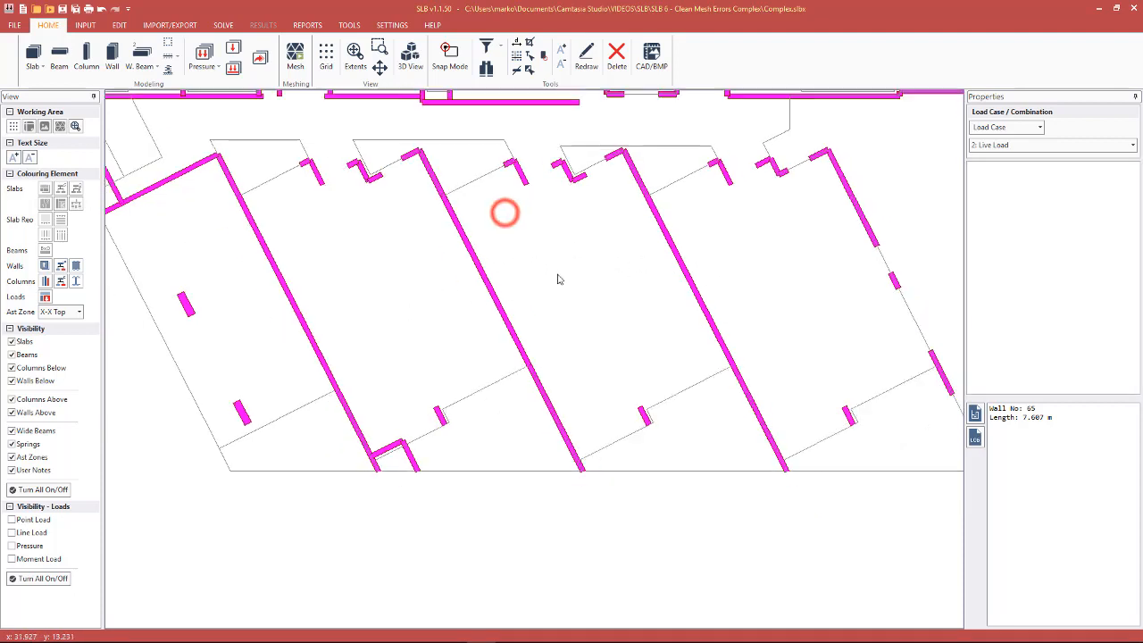
left_click(459, 225)
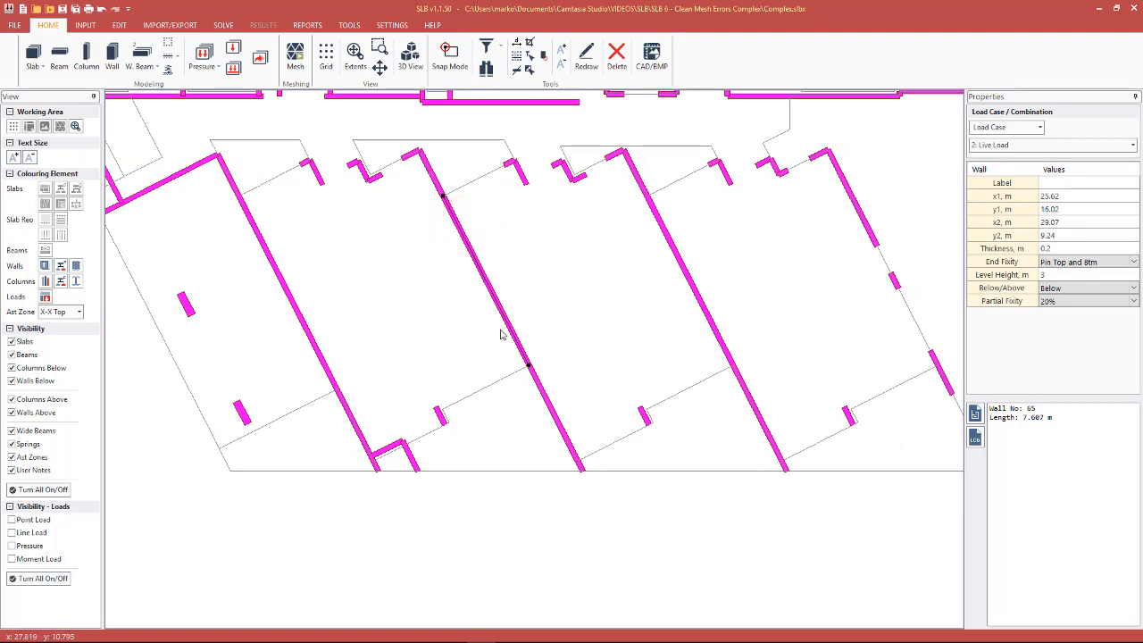
scroll(646, 331, "left", 3)
scroll(459, 325, "down", 1)
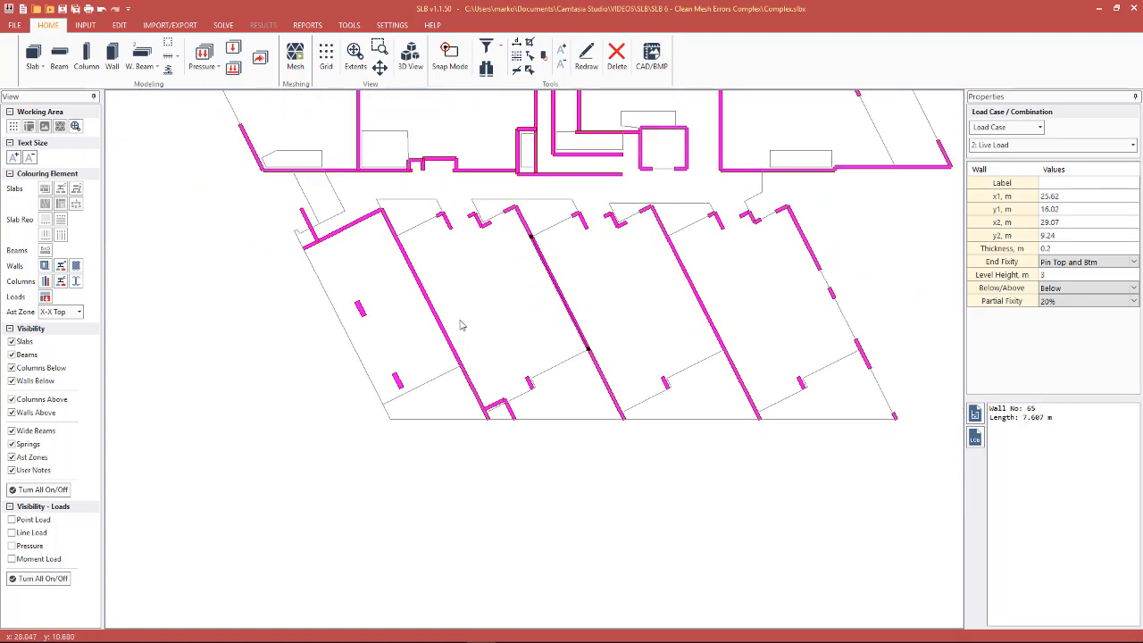
scroll(421, 306, "up", 1)
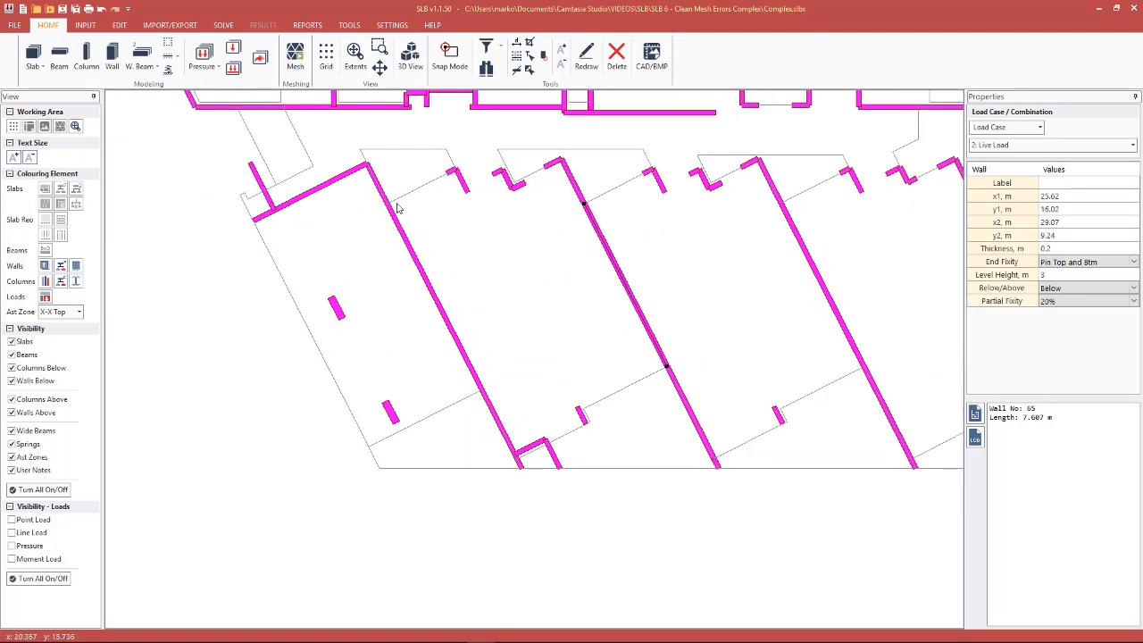
scroll(406, 224, "up", 1)
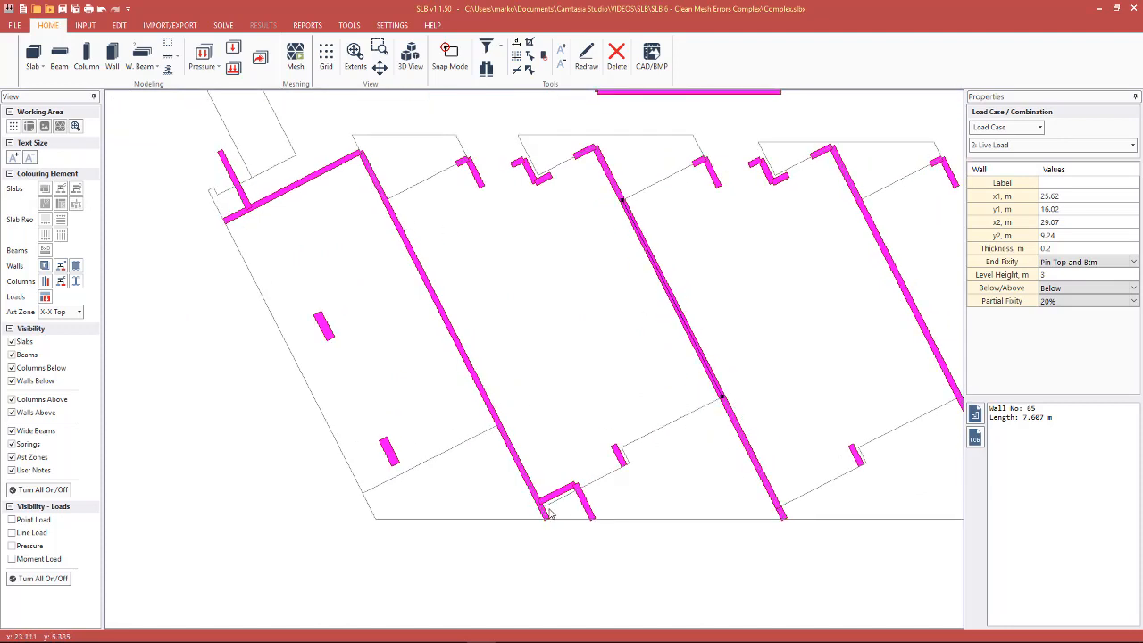
Step: Shorten the long inclined wall nearest the slab's sloping outer edge by moving its lower end to the upper geometry node at x 17.43, y 16.02
left_click(394, 223)
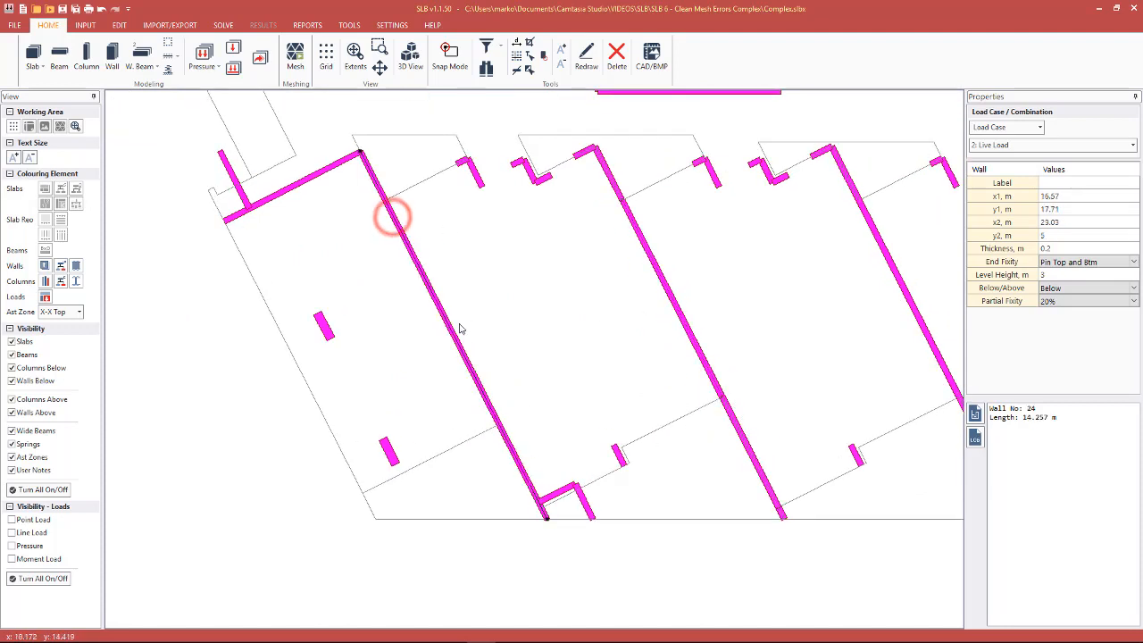
left_click(544, 513)
left_click(455, 243)
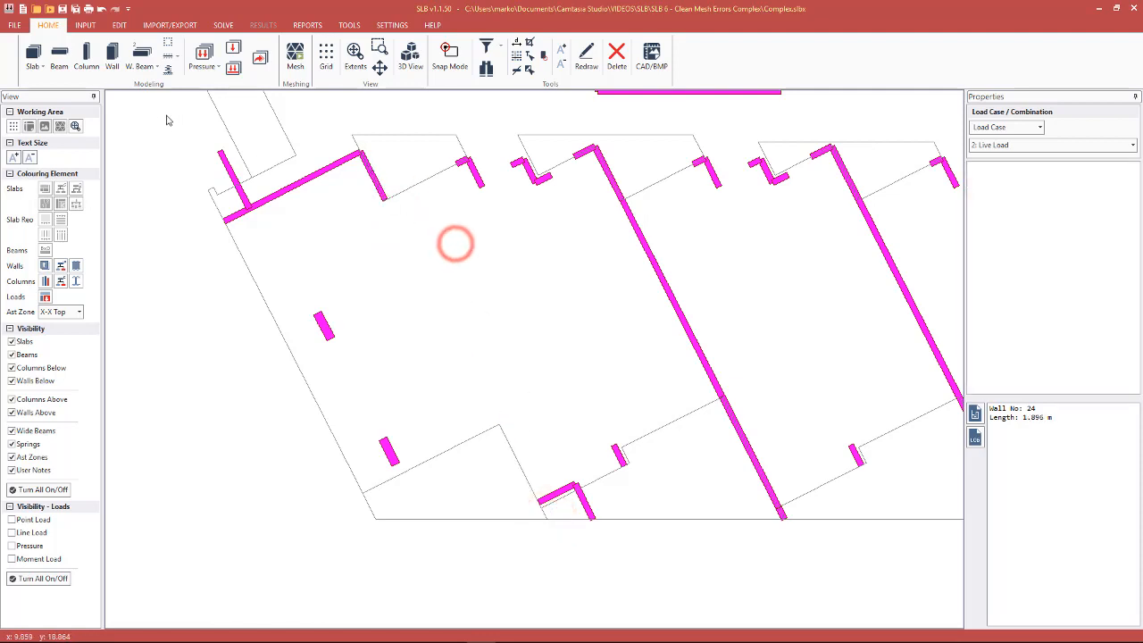
Step: Draw three consecutive walls down the vacated line, through x 21.36, y 8.29 and x 22.78, y 5.49, to the slab edge at x 23.03, y 5
left_click(112, 58)
left_click(382, 196)
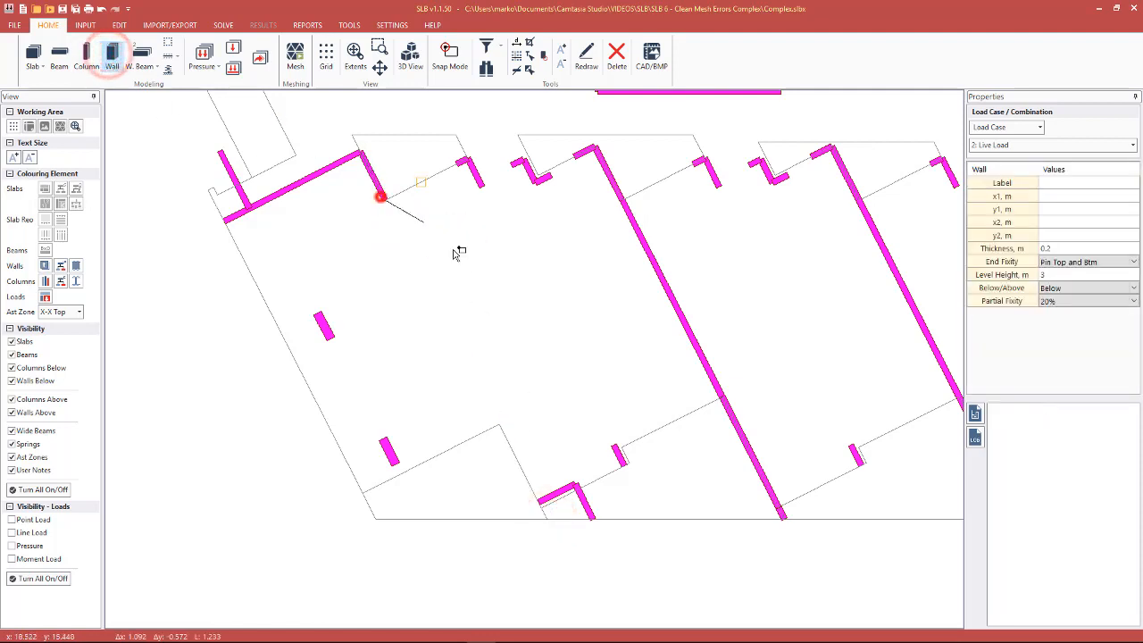
left_click(498, 423)
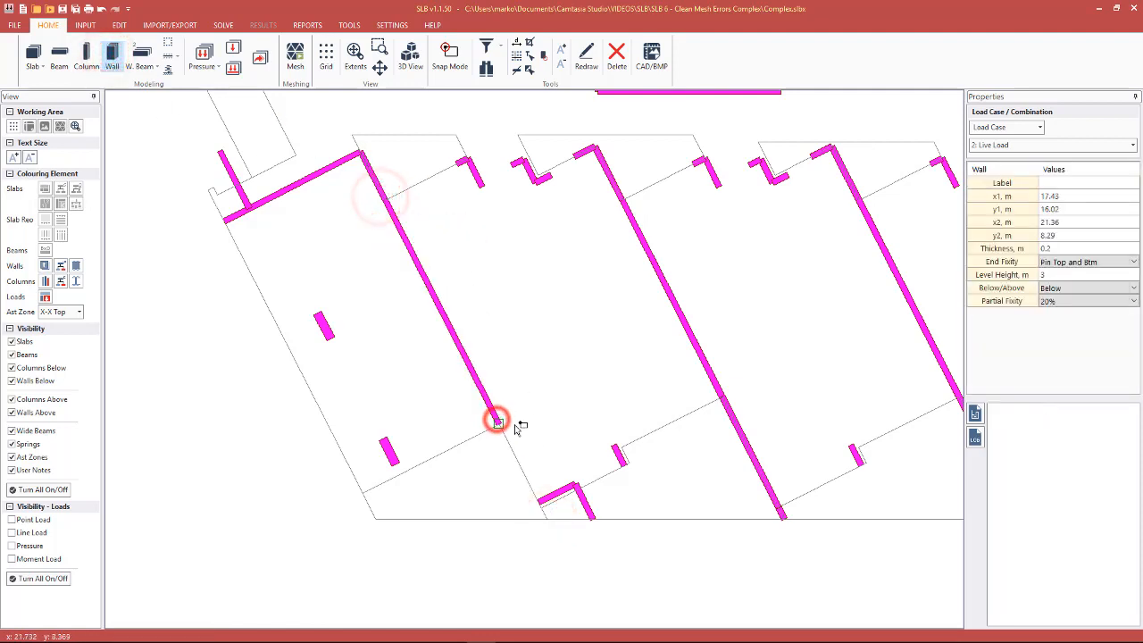
left_click(538, 506)
scroll(545, 506, "up", 3)
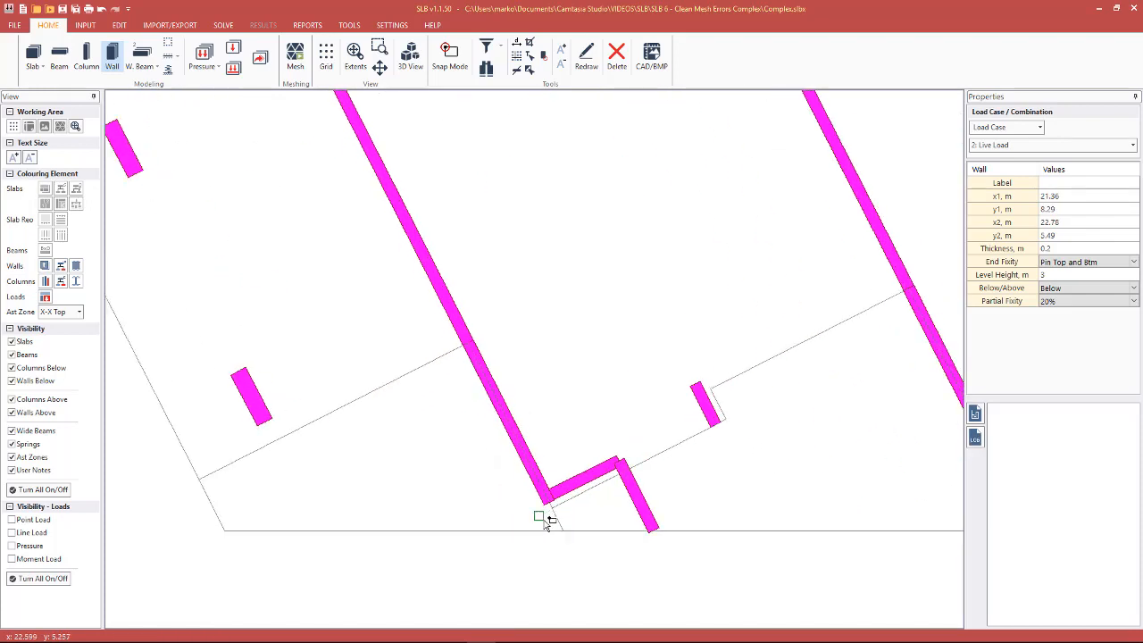
left_click(569, 533)
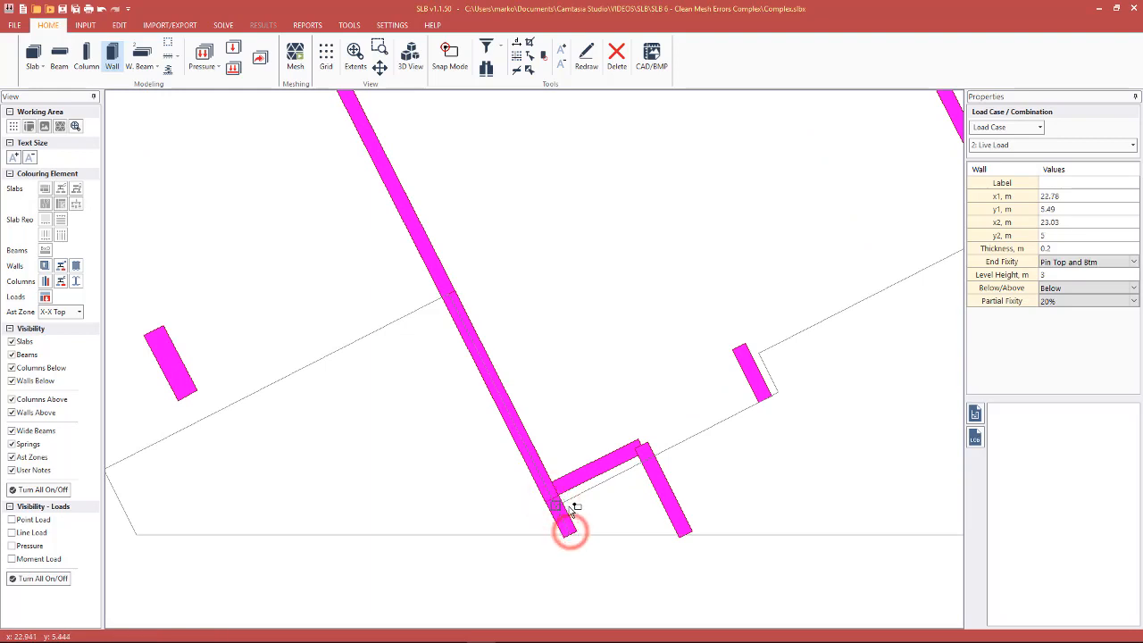
right_click(565, 503)
Step: Examine the geometry lines and walls meeting at the short cross wall near the lower slab edge to compare their end nodes
left_click(562, 500)
left_click(547, 501)
left_click(543, 499)
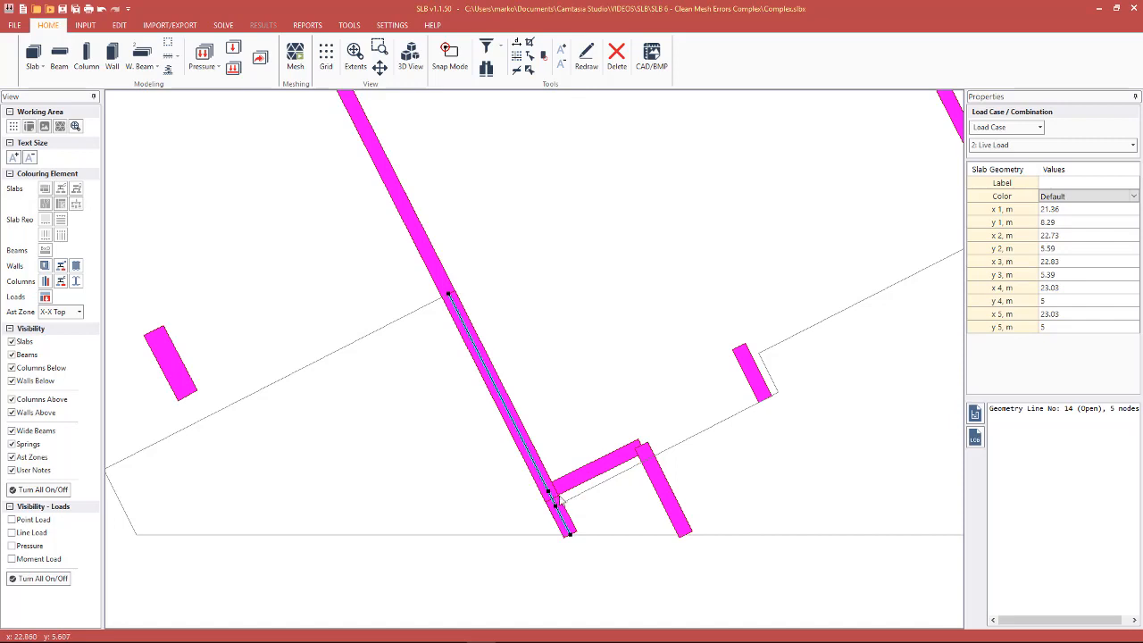
left_click(641, 463)
left_click(638, 465)
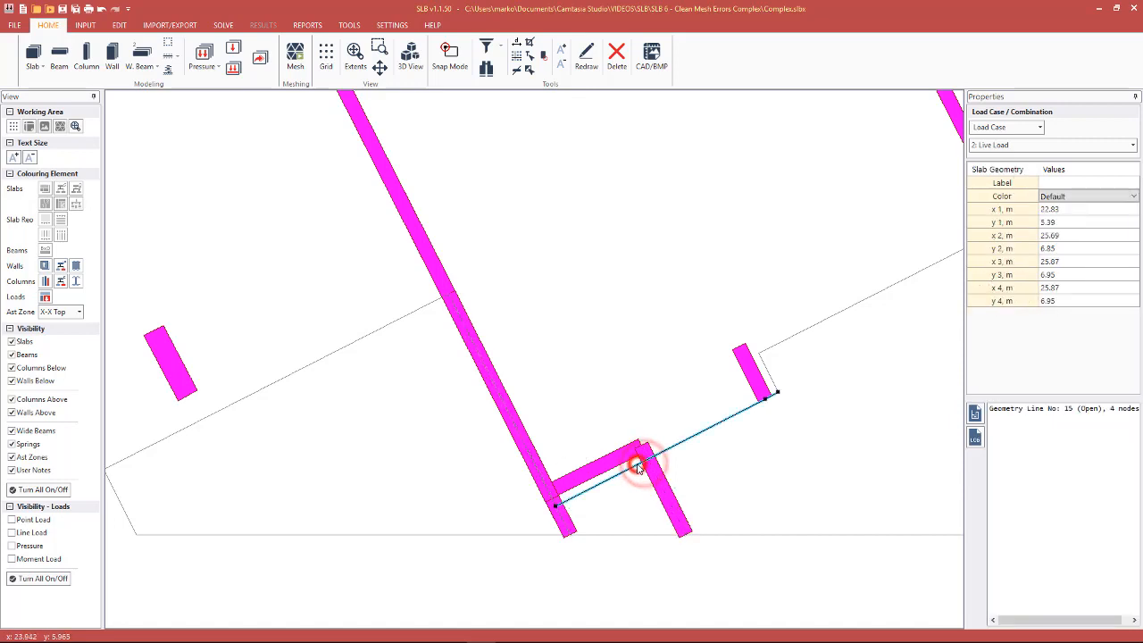
left_click(577, 472)
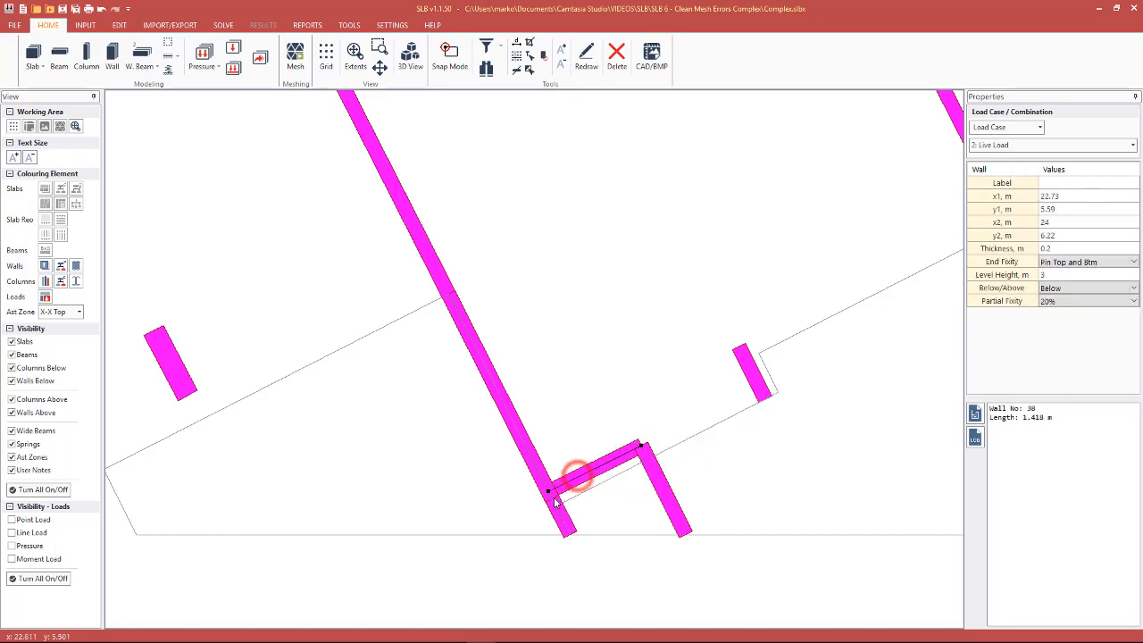
left_click(567, 479)
left_click(551, 498)
left_click(637, 475)
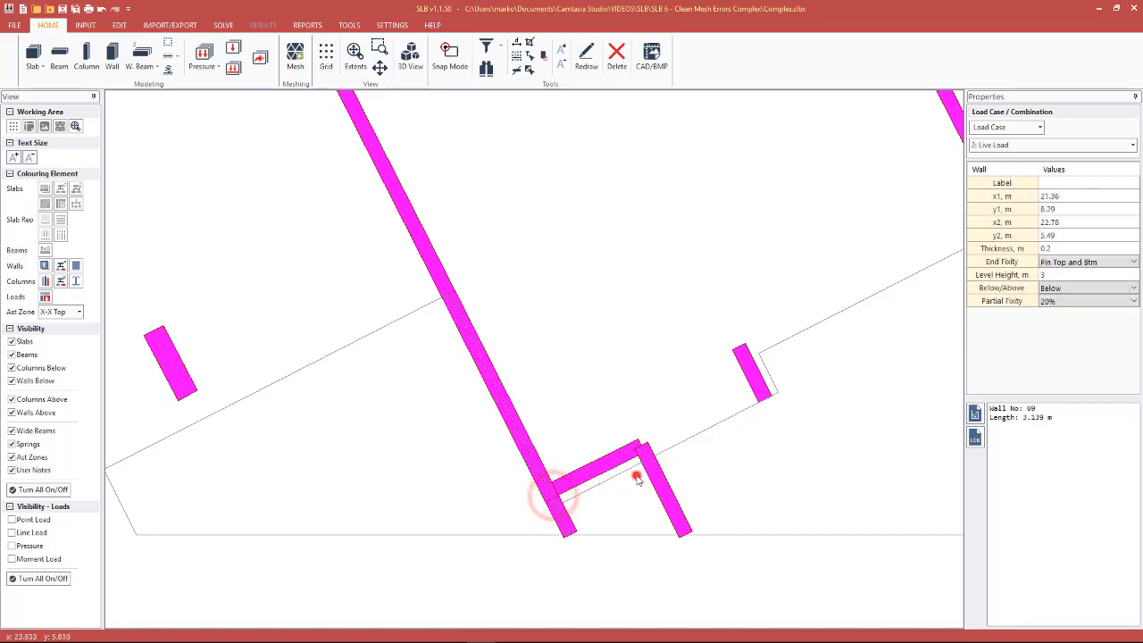
left_click(585, 476)
Step: Remove the geometry line's intermediate node at x 22.83, y 5.39, just below the short cross wall junction
left_click(554, 504)
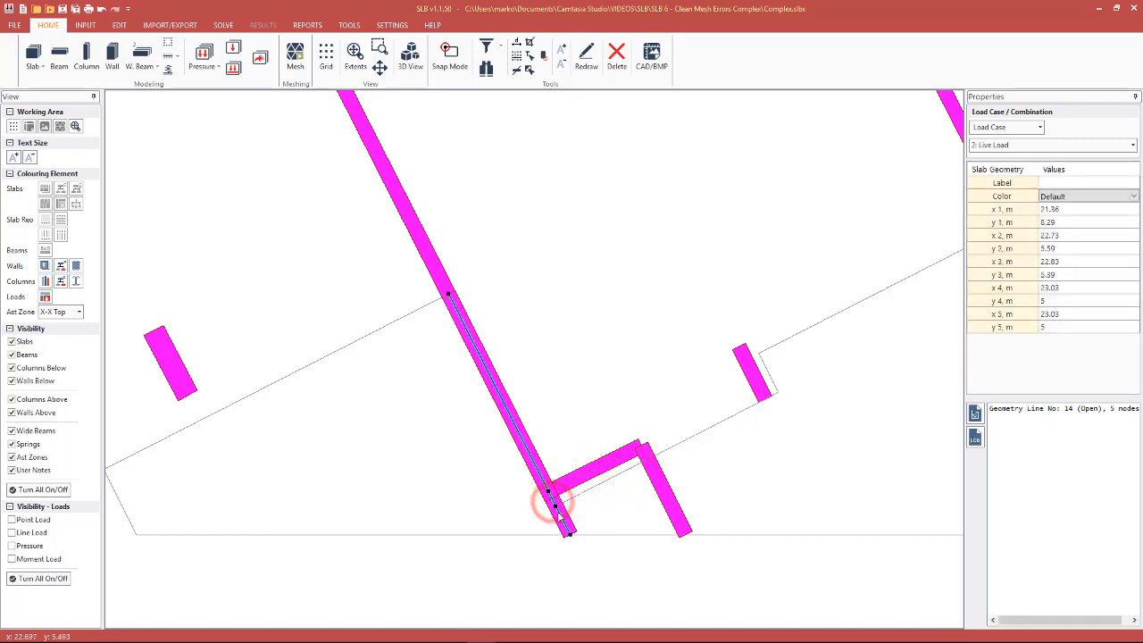
right_click(553, 505)
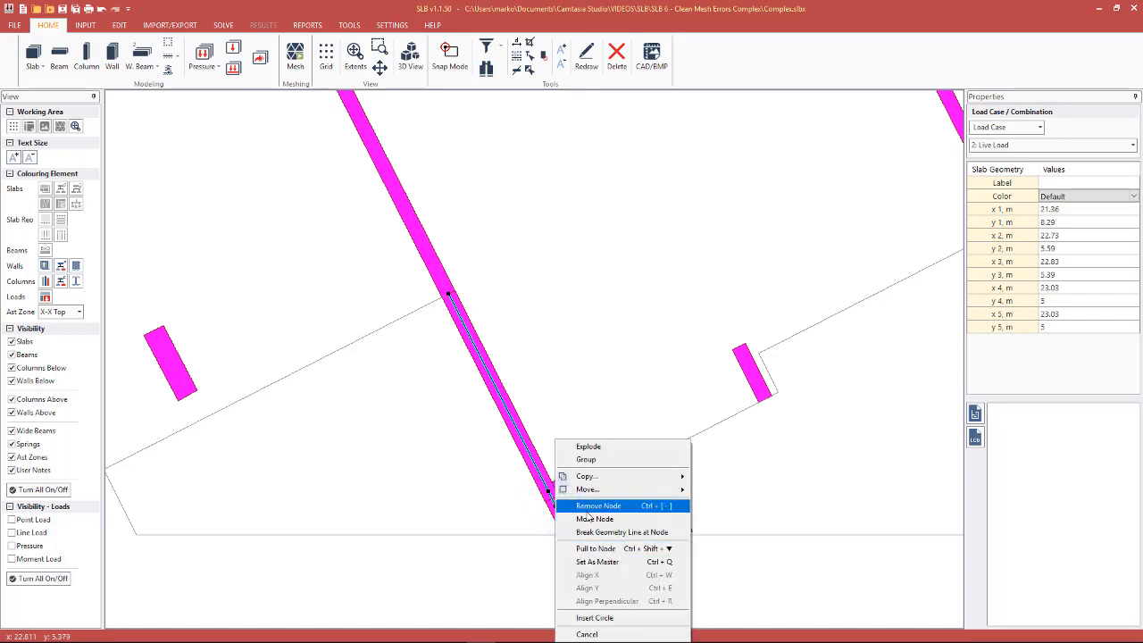
left_click(587, 507)
Step: Move the adjoining ends of the two lower inclined wall segments onto the short cross wall's end node
left_click(553, 498)
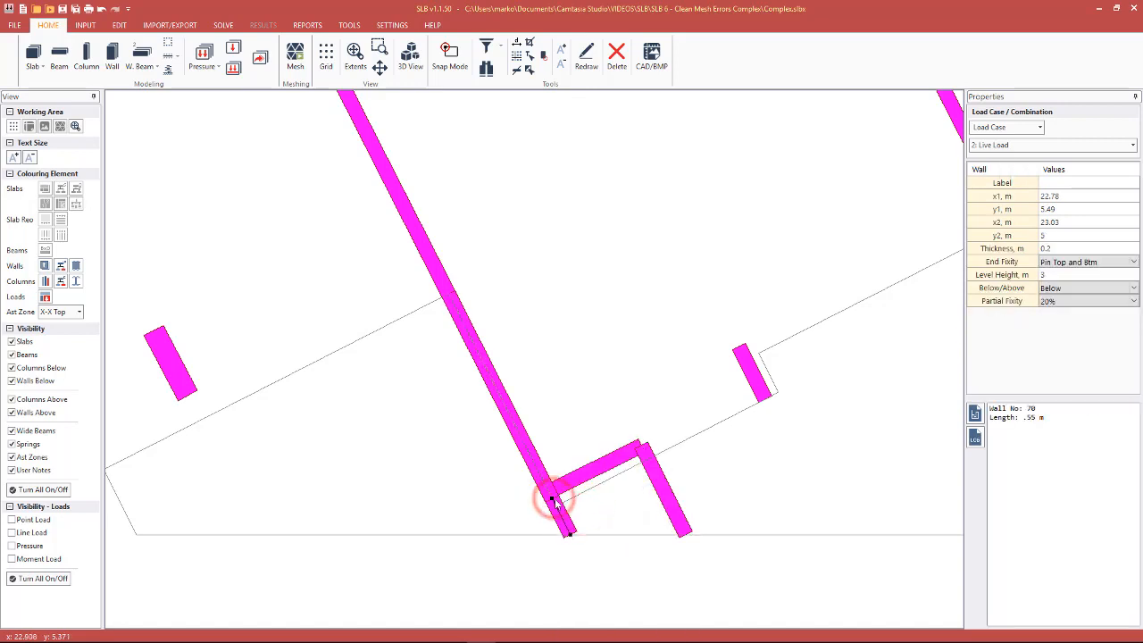
left_click(553, 499)
left_click(553, 498)
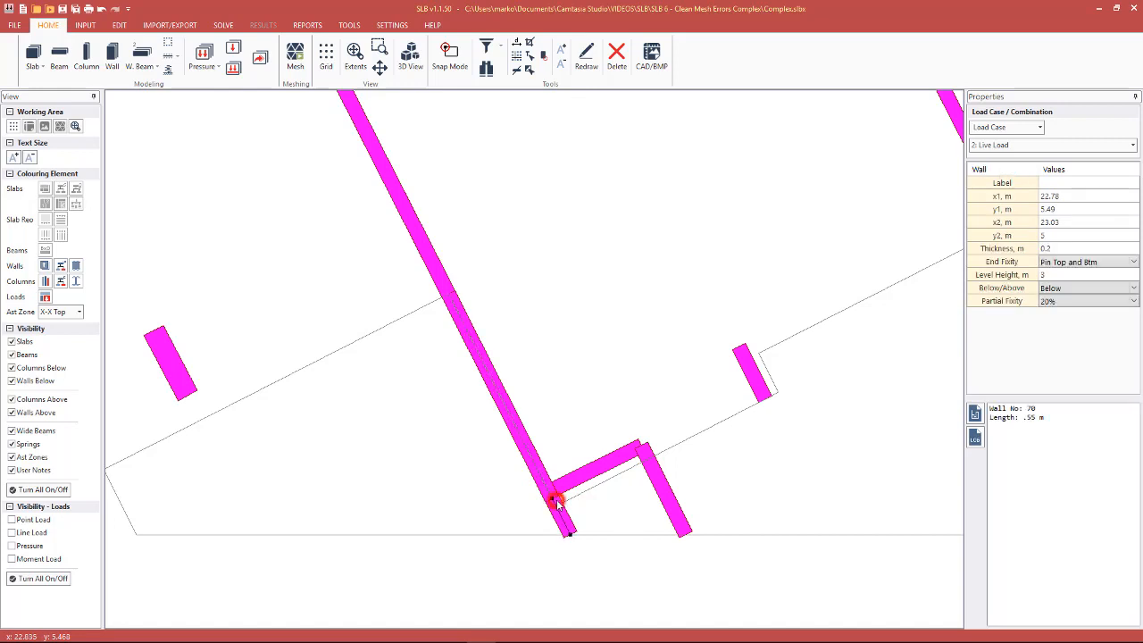
left_click(552, 497)
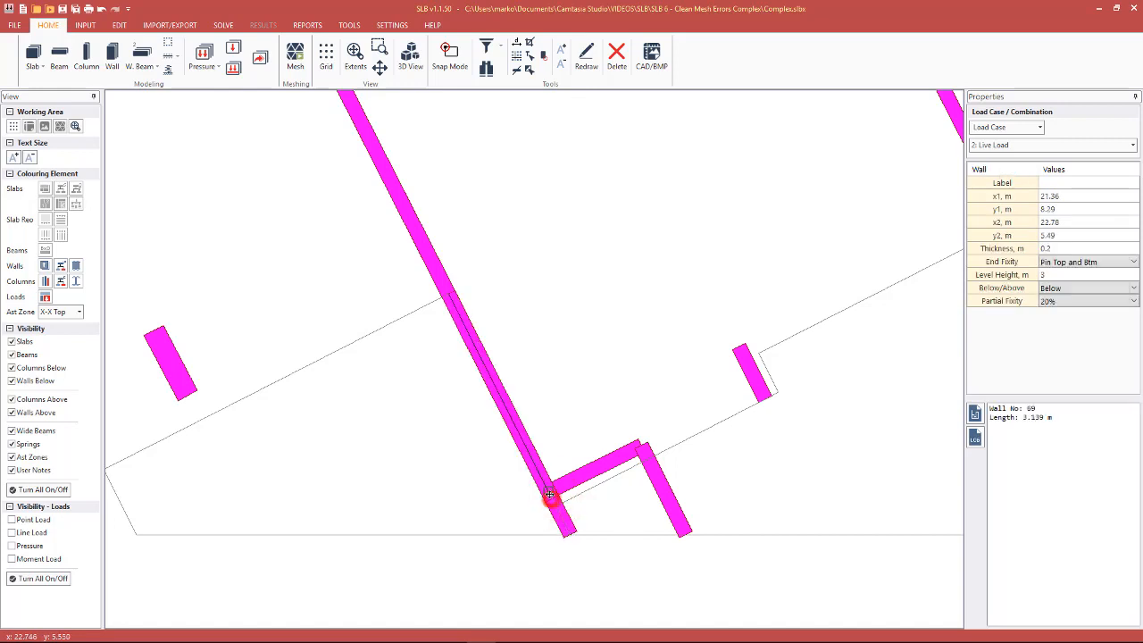
left_click(553, 498)
left_click(551, 498)
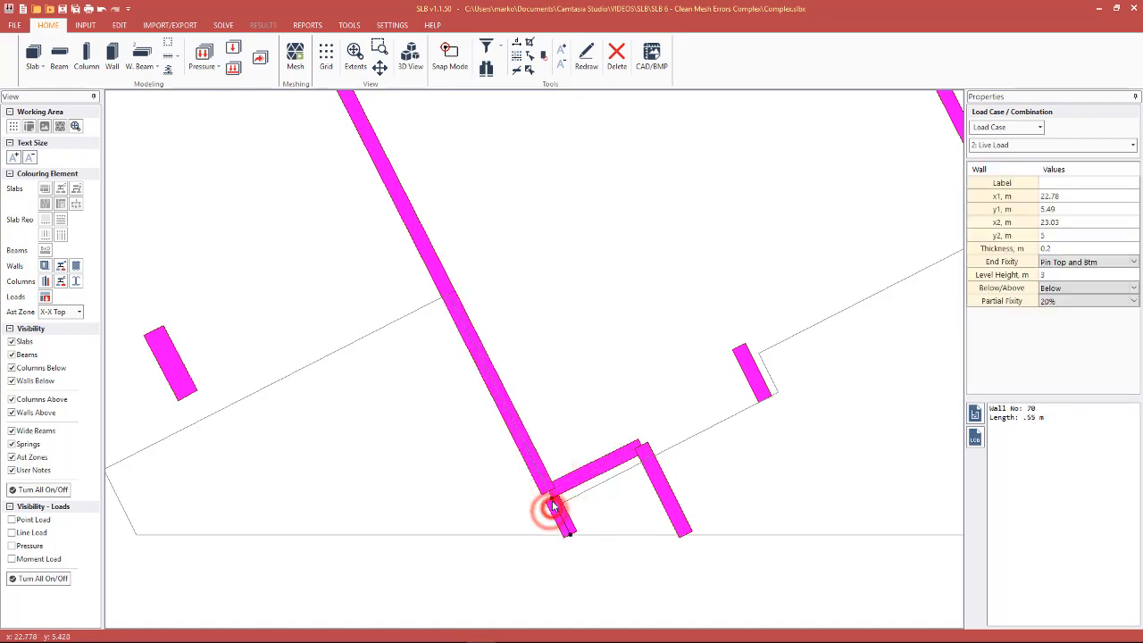
left_click(552, 500)
Step: Move the start node of the geometry line beside the short cross wall onto that wall's end node at x 22.73, y 5.59
left_click(557, 502)
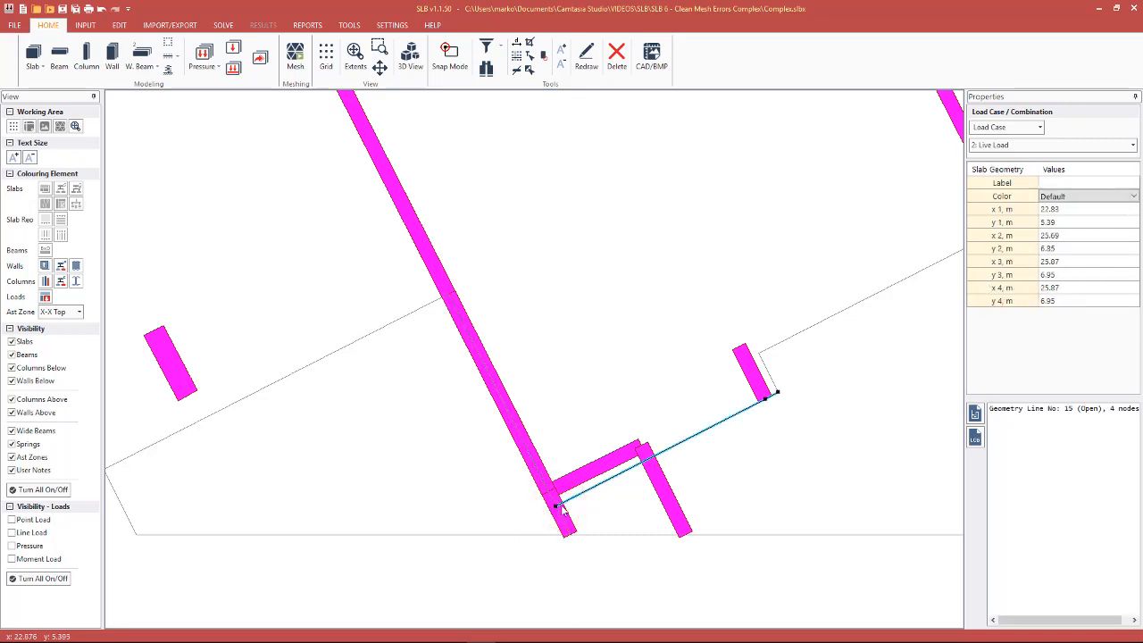
left_click_drag(554, 505, 547, 490)
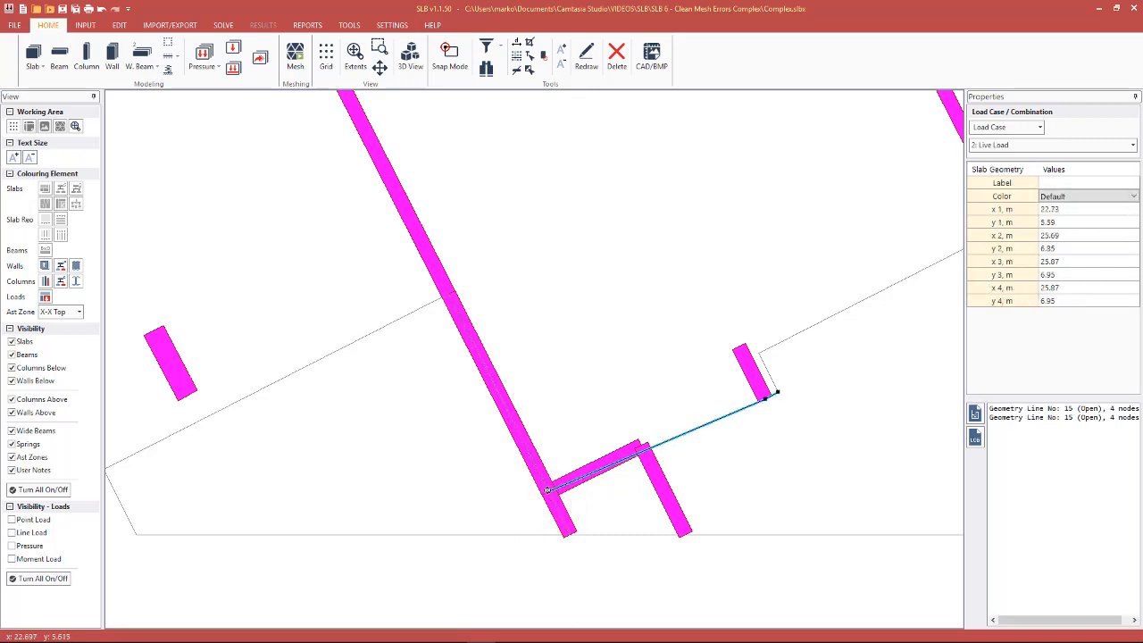
left_click(587, 475)
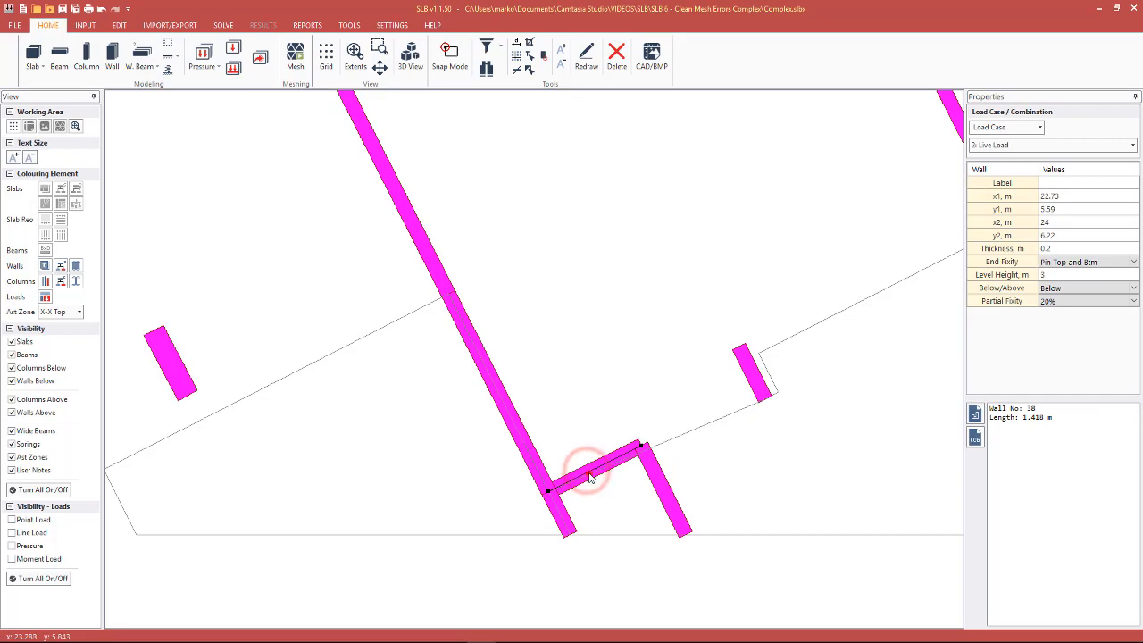
left_click(590, 472)
left_click(604, 464)
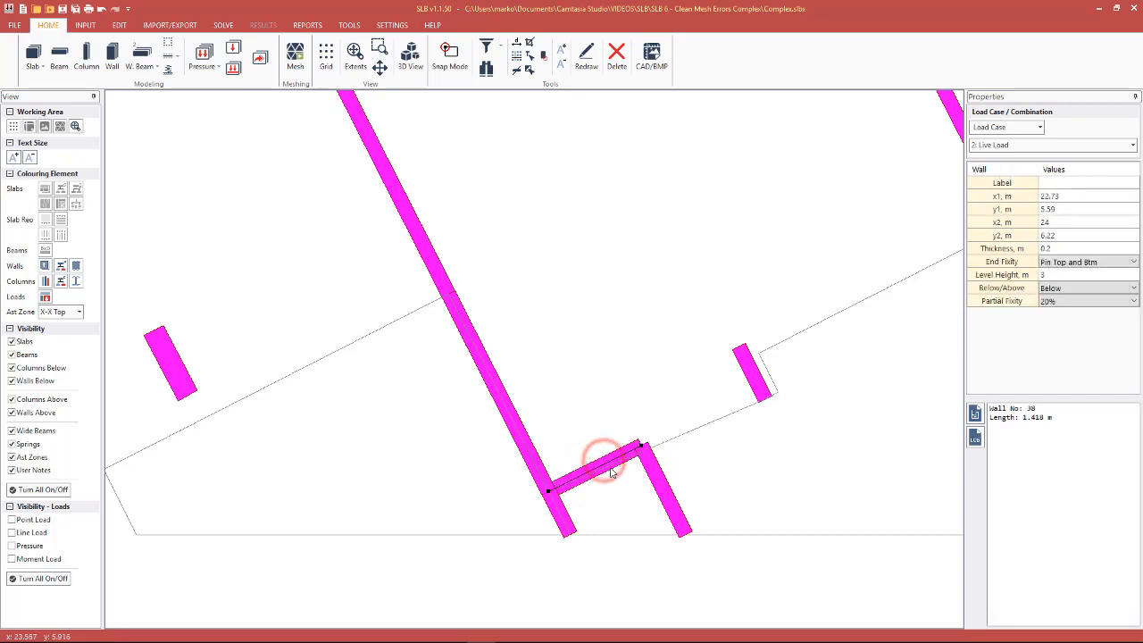
Step: Insert a node in the same geometry line near the cross wall's far corner and snap it to the wall end at x 24, y 6.22
left_click(622, 465)
left_click(623, 465)
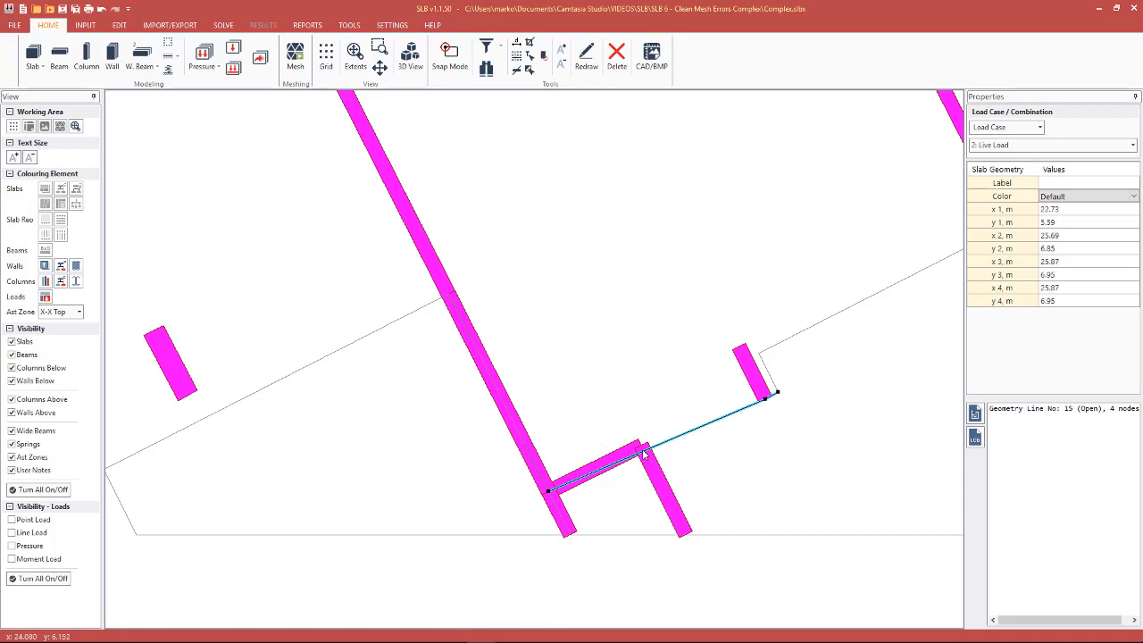
right_click(645, 453)
left_click(657, 461)
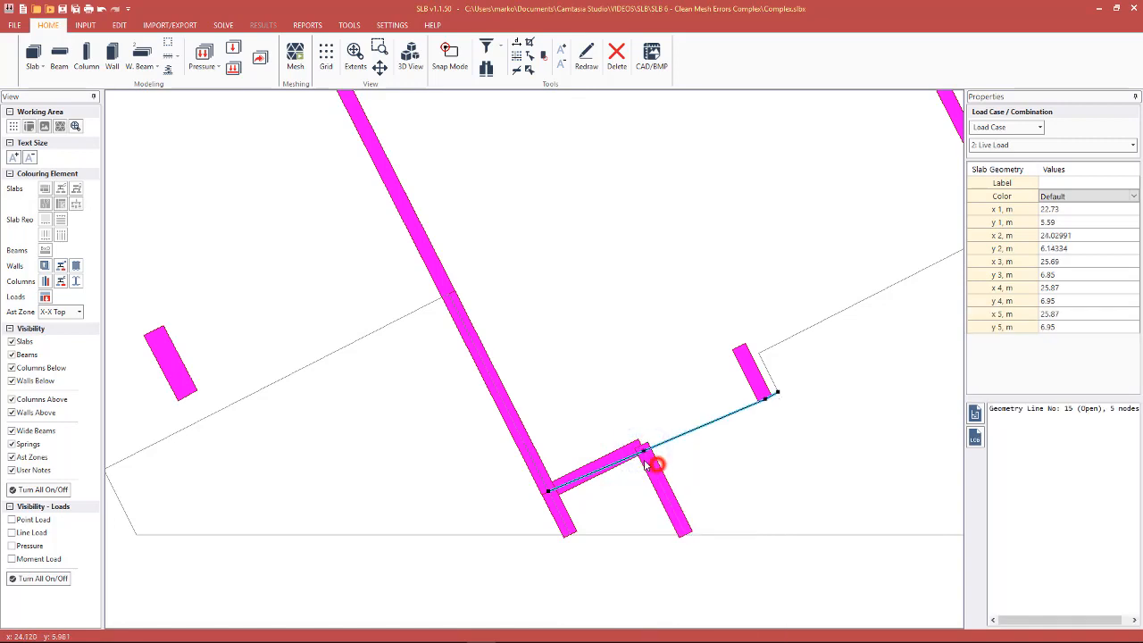
left_click_drag(639, 451, 640, 444)
left_click(630, 420)
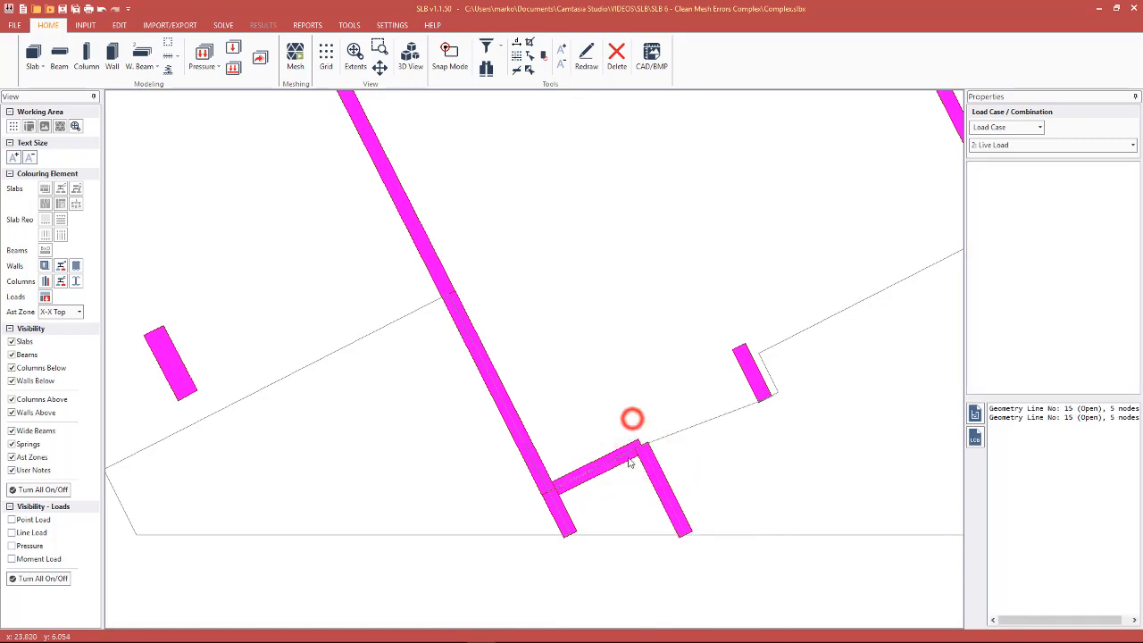
left_click(627, 457)
left_click(616, 464)
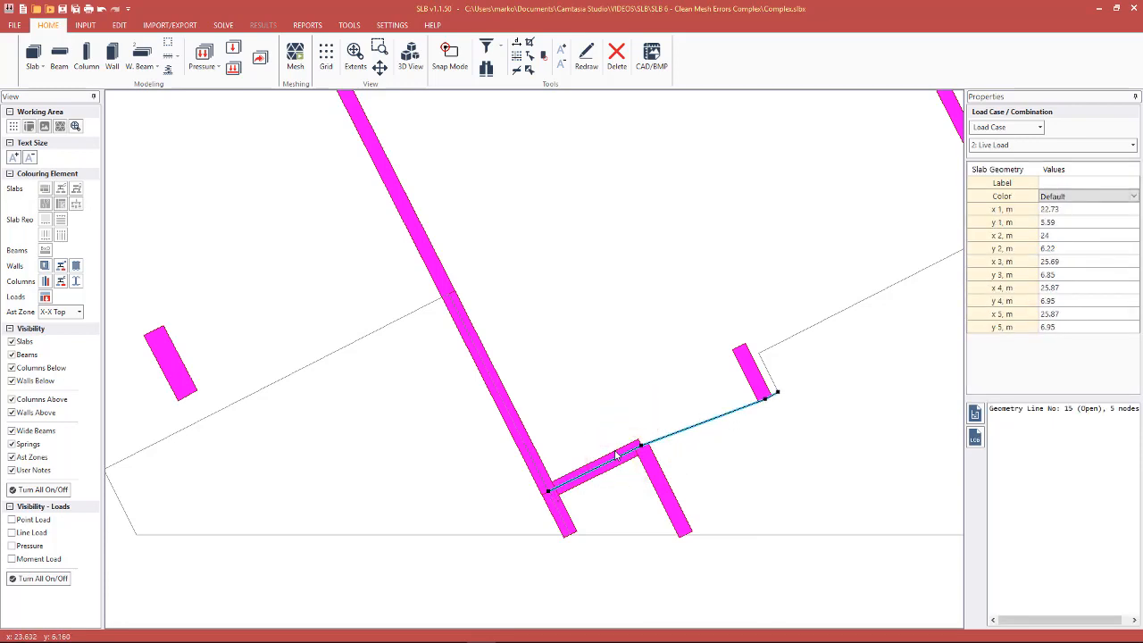
Step: Look over the repaired area and select the upper connecting wall and the split inclined wall's middle segment to check them
scroll(632, 421, "down", 2)
scroll(629, 416, "up", 1)
left_click(625, 507)
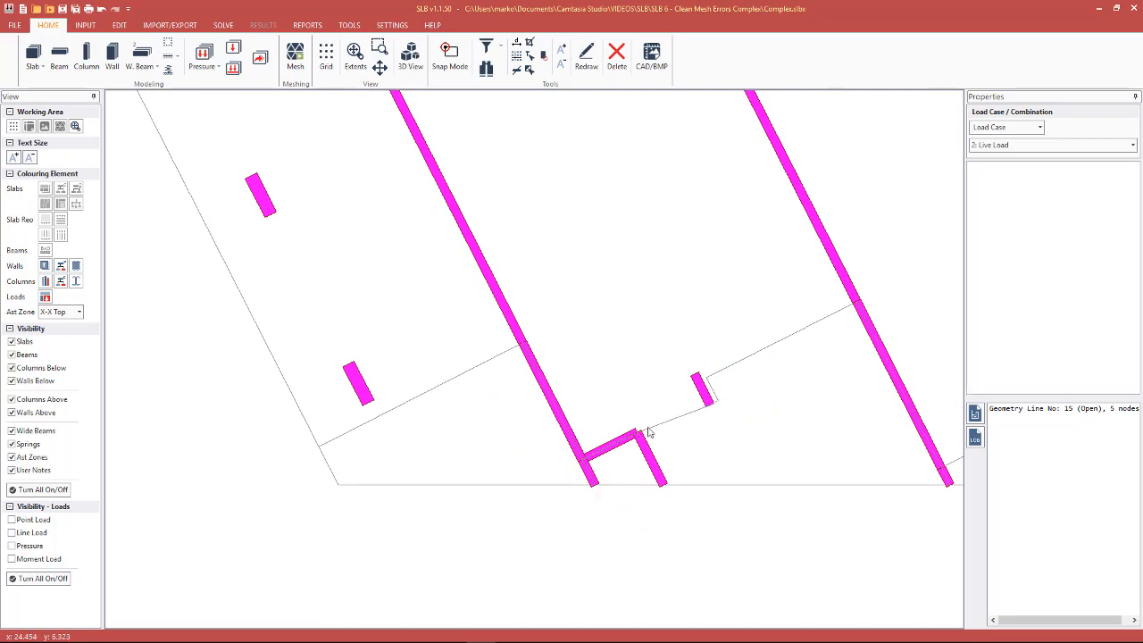
scroll(665, 437, "down", 2)
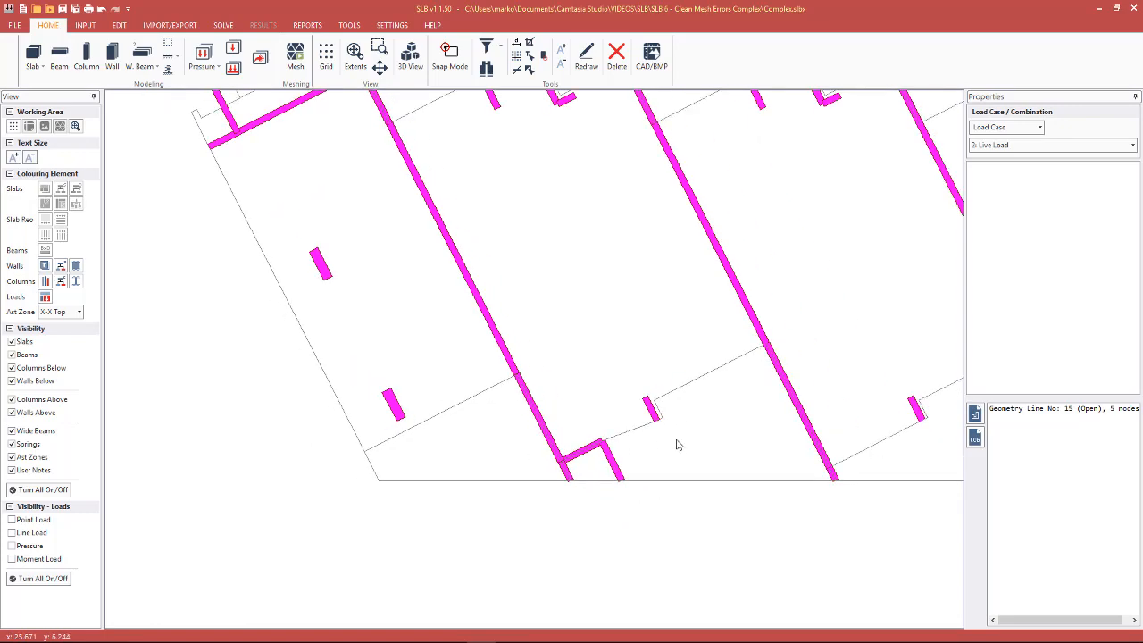
scroll(564, 491, "up", 1)
scroll(665, 491, "up", 1)
scroll(661, 495, "down", 2)
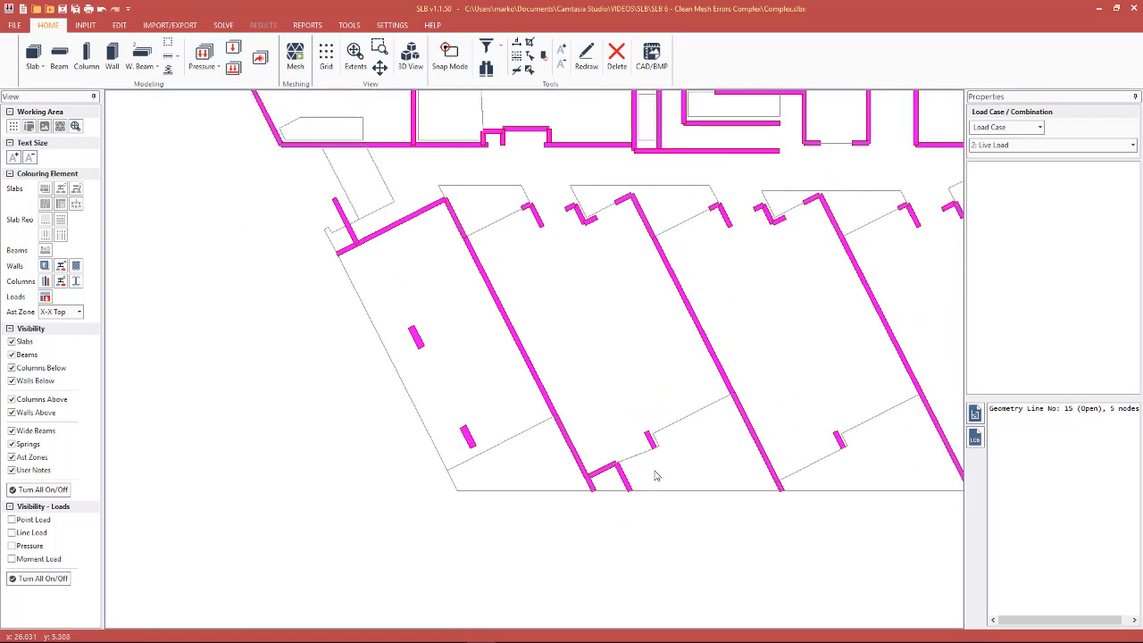
middle_click_drag(541, 277, 584, 342)
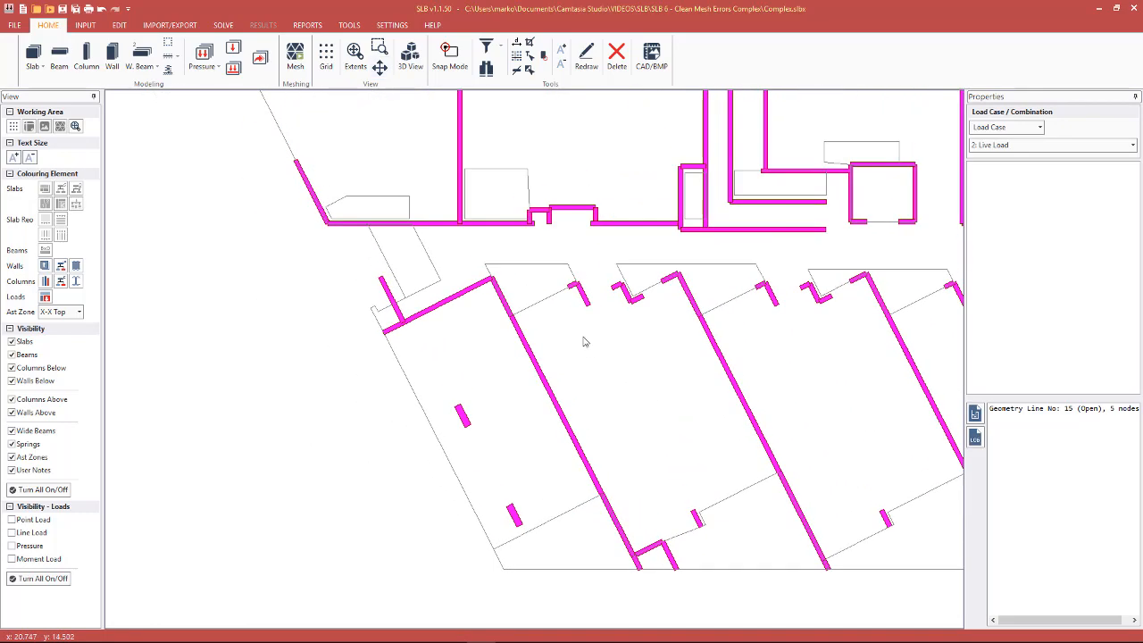
left_click(469, 296)
left_click(524, 340)
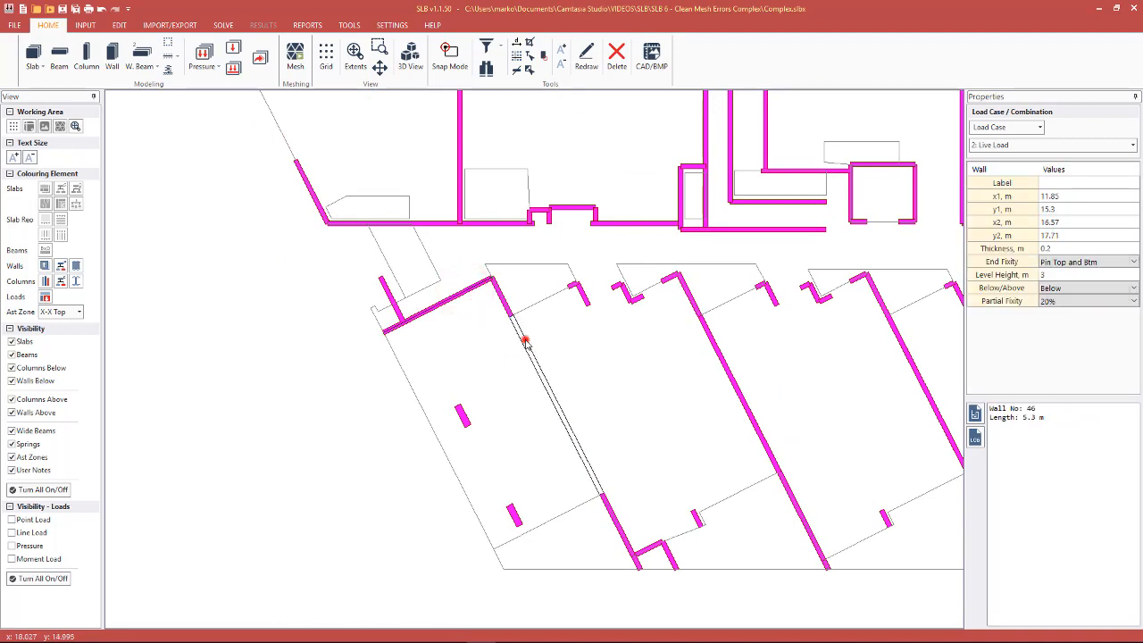
left_click(358, 399)
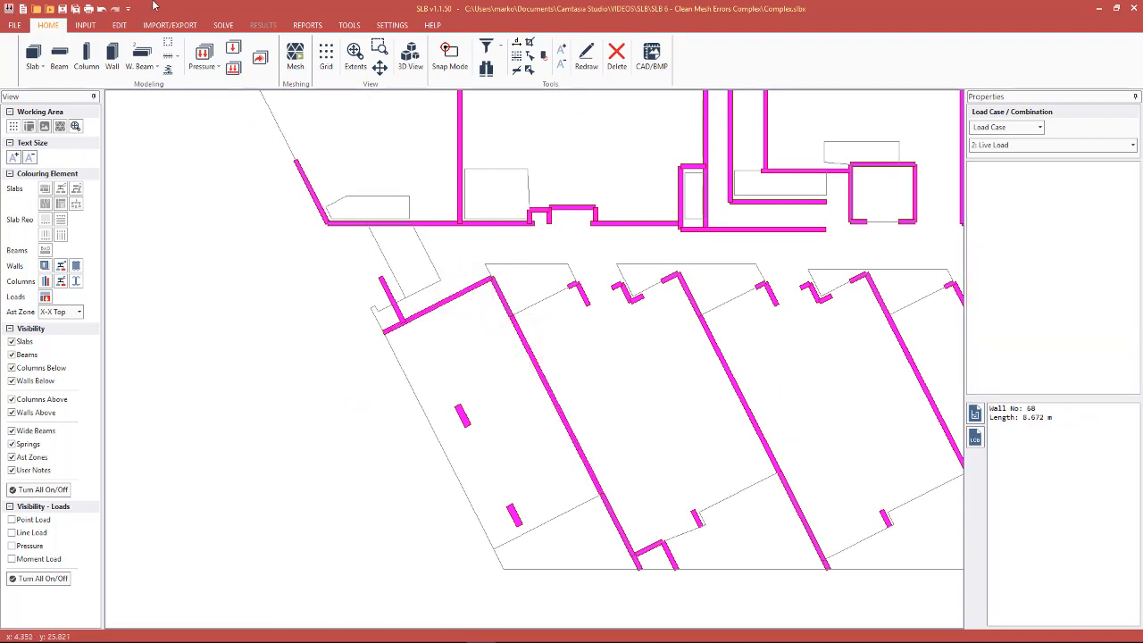
Step: Generate the finite element mesh for the whole slab model and close the mesh report
left_click(355, 55)
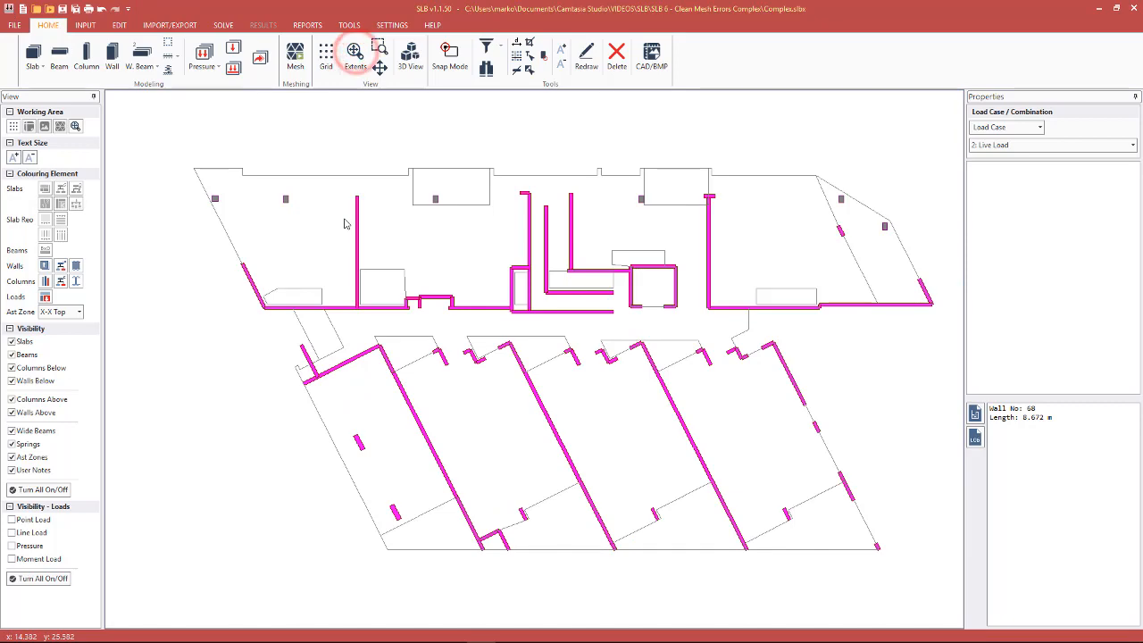
left_click(568, 371)
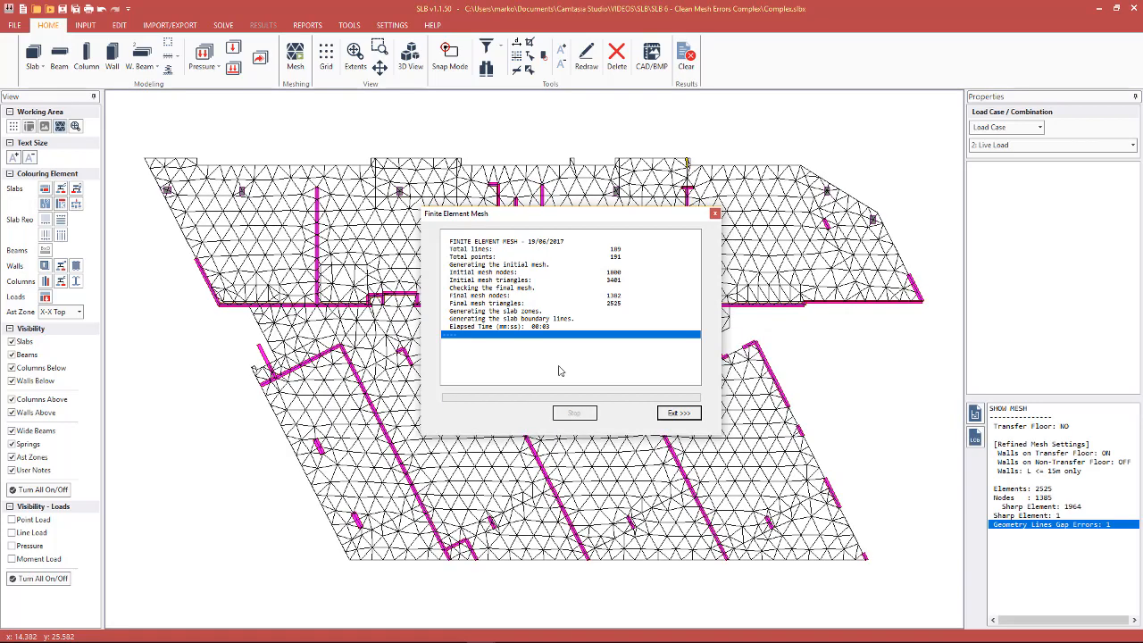
left_click(676, 414)
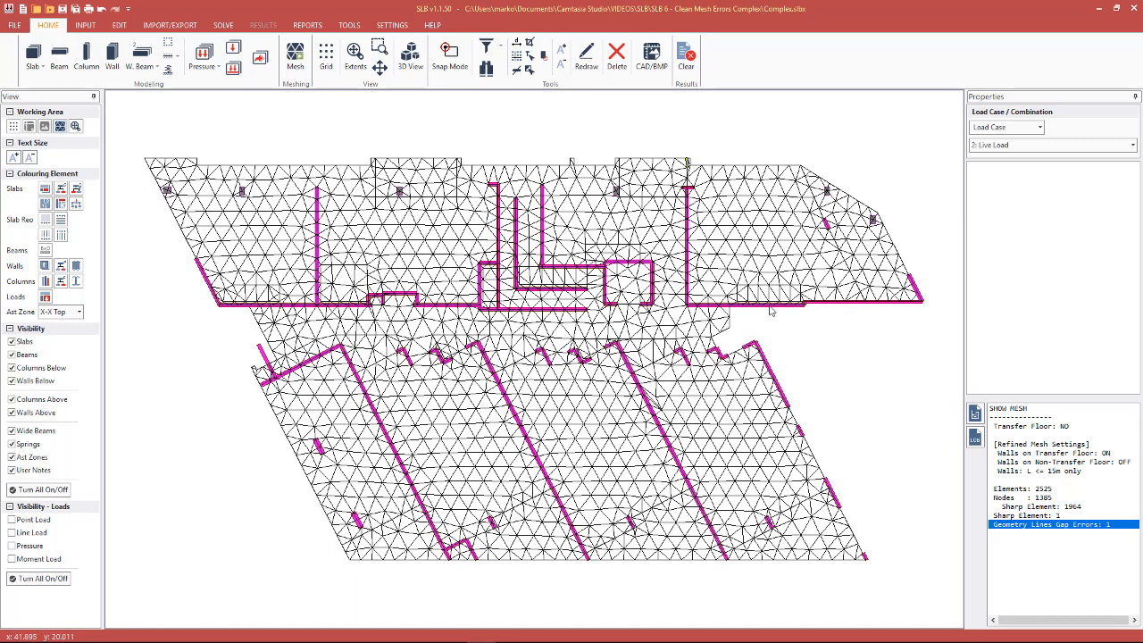
Step: Hide the mesh and select the inclined geometry line running below the short wall near the slab's upper-right corner to check it
scroll(864, 225, "up", 1)
left_click(894, 170)
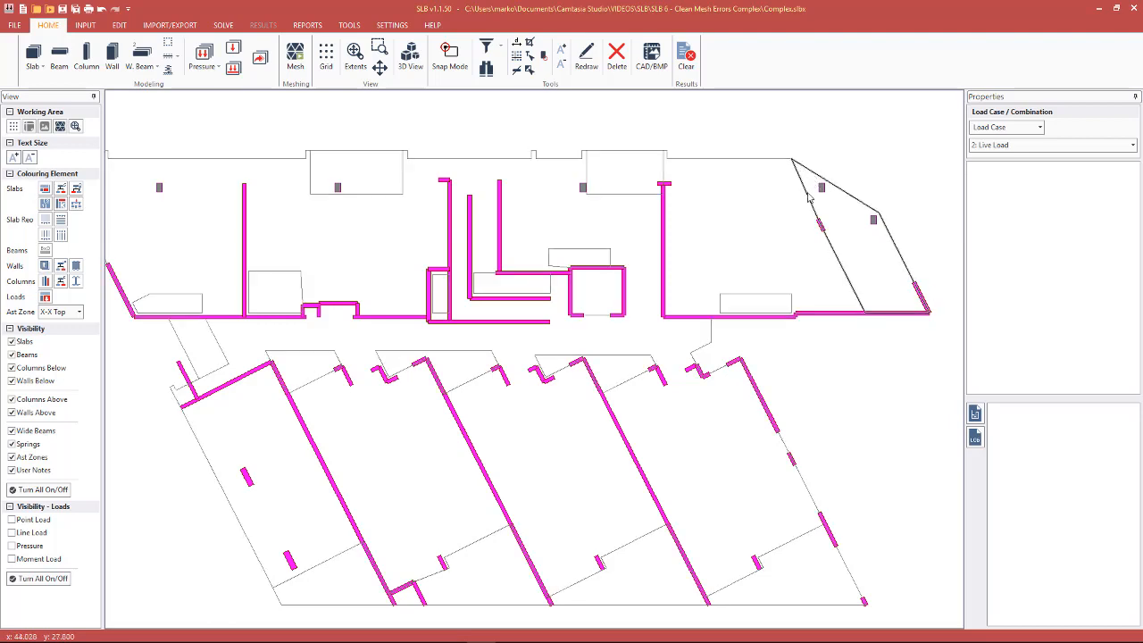
left_click(849, 282)
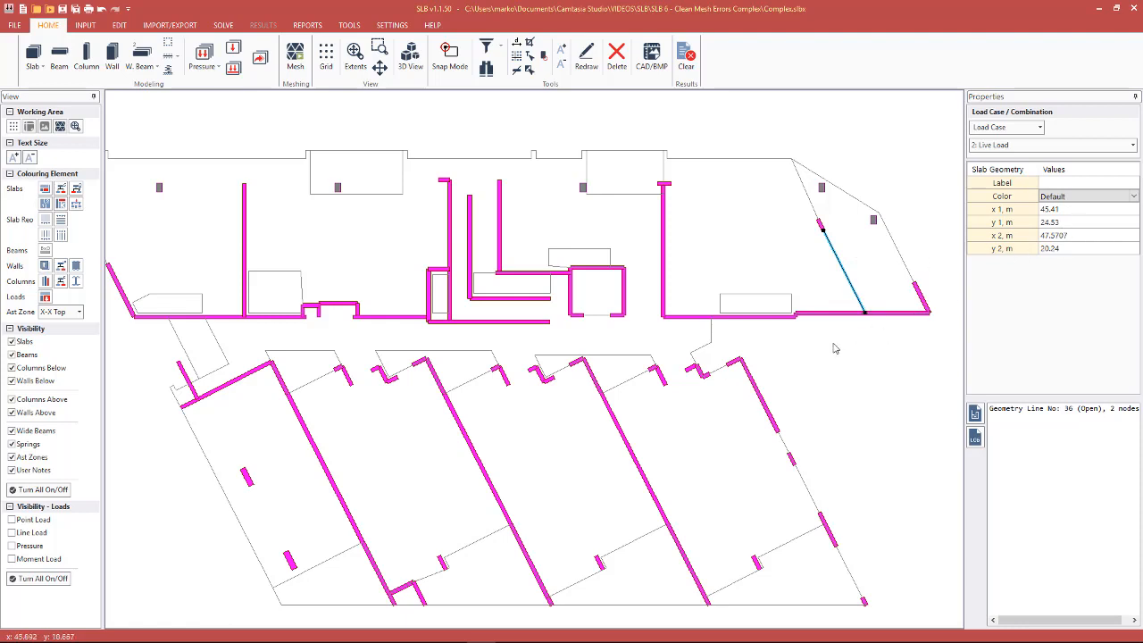
scroll(836, 350, "down", 1)
scroll(701, 587, "up", 2)
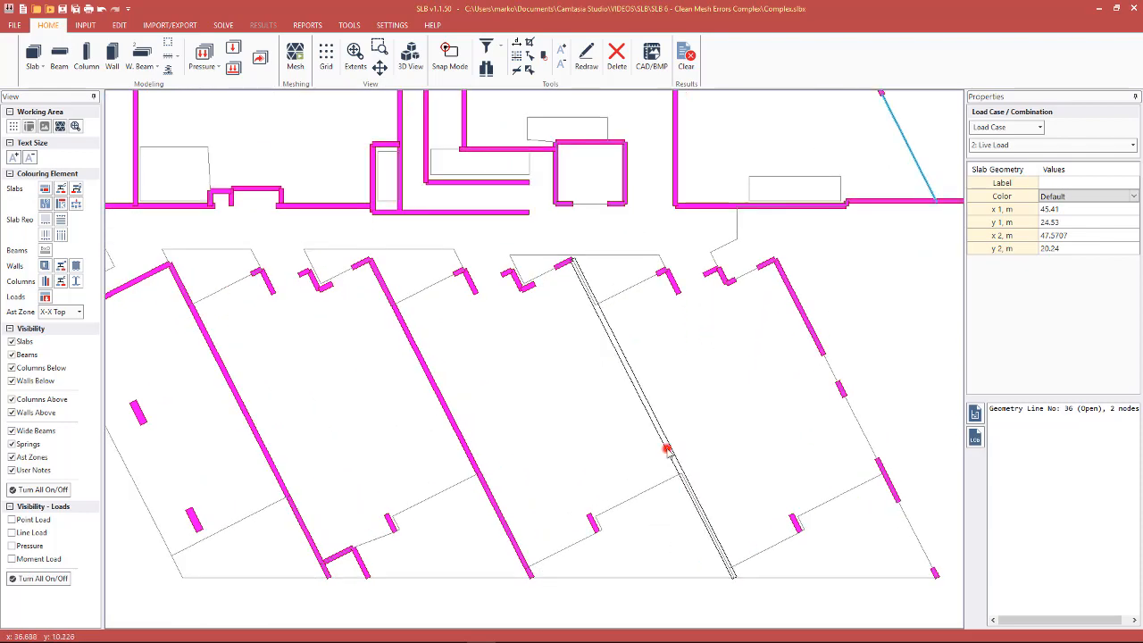
Step: Select the third long inclined wall and the geometry lines meeting it to check where their nodes fall along the wall
left_click(672, 450)
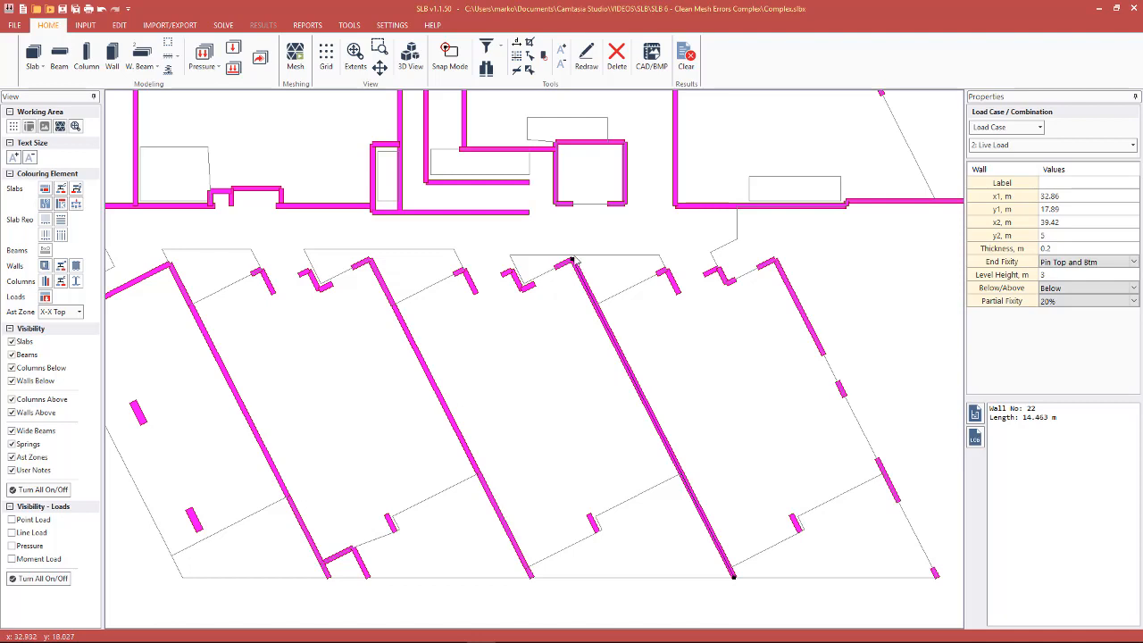
left_click(607, 300)
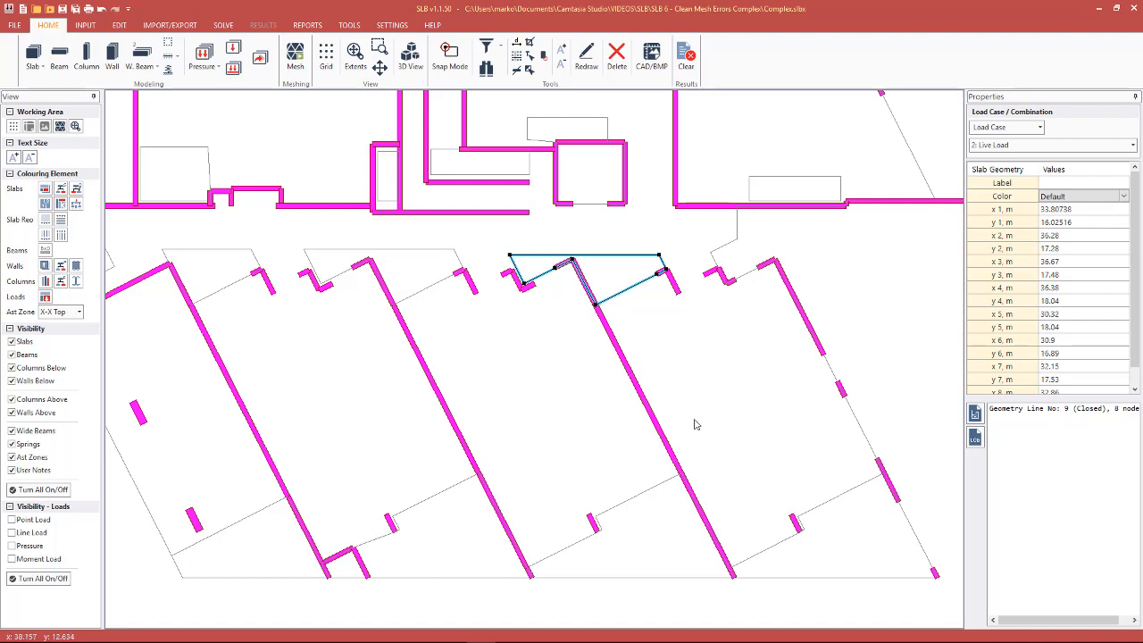
left_click(662, 489)
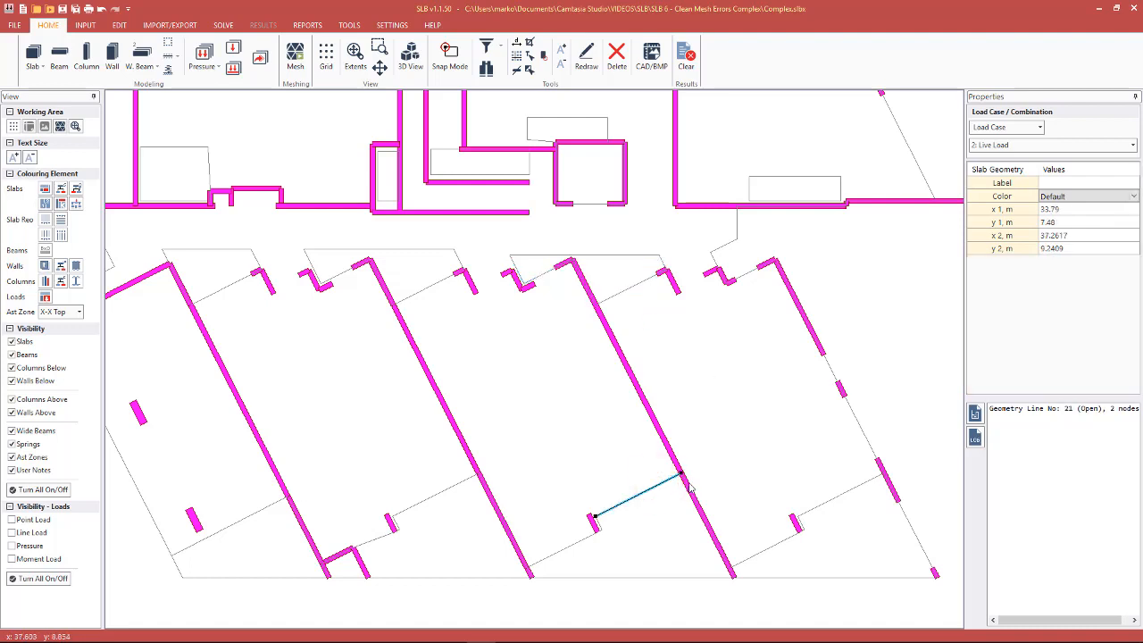
left_click(687, 483)
left_click(684, 480)
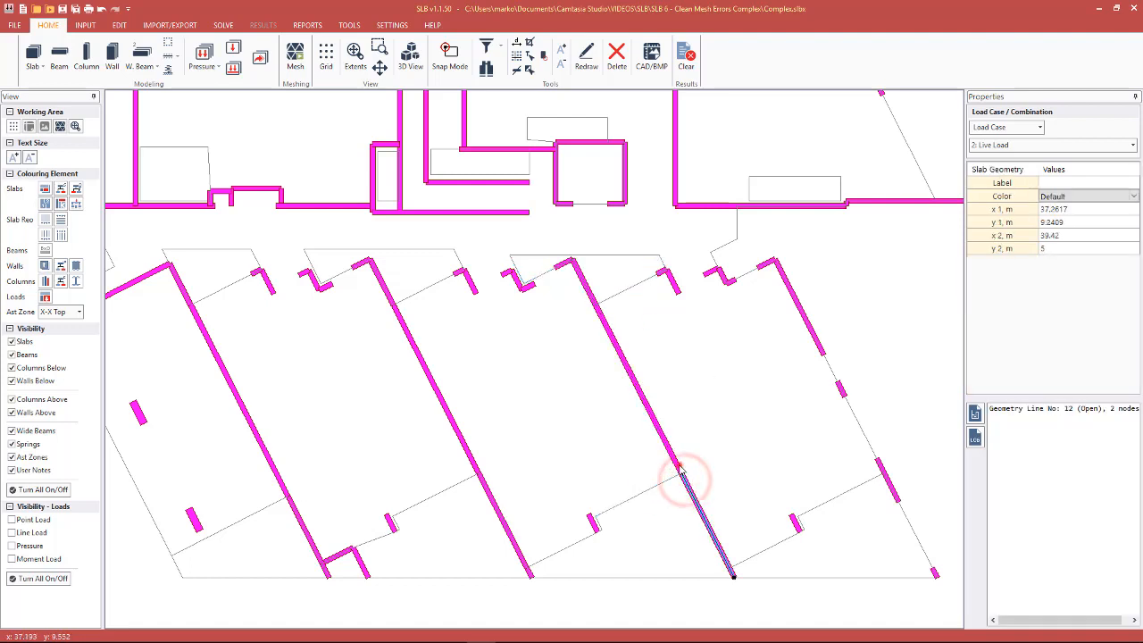
left_click(678, 465)
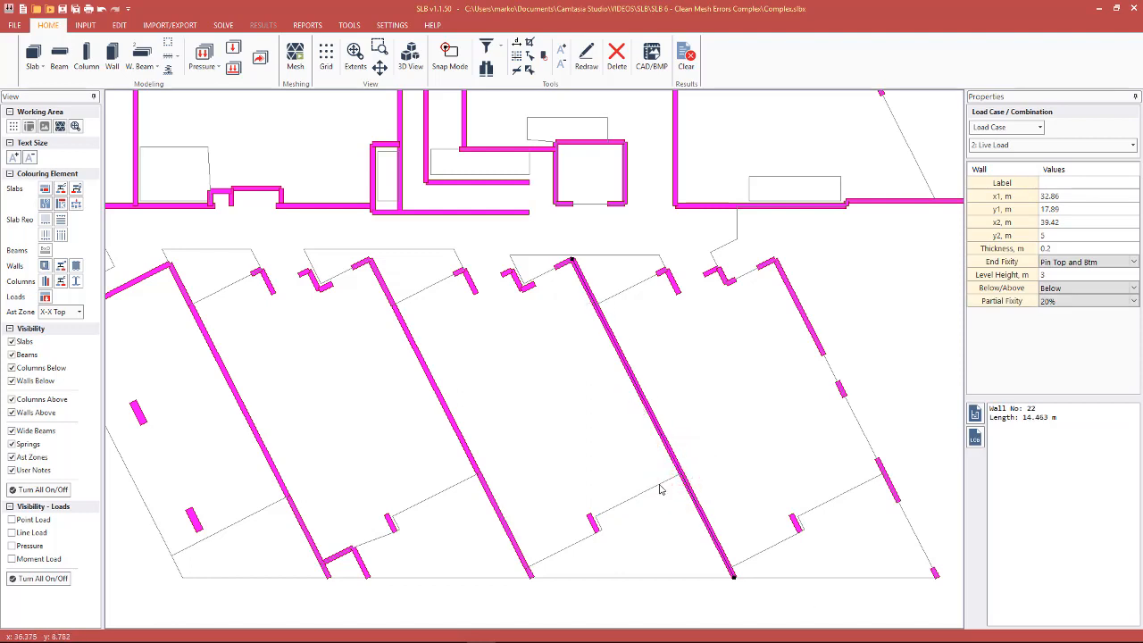
Step: Examine the second inclined wall's middle segment and the closed geometry line around its upper end to check that their nodes match
left_click(459, 437)
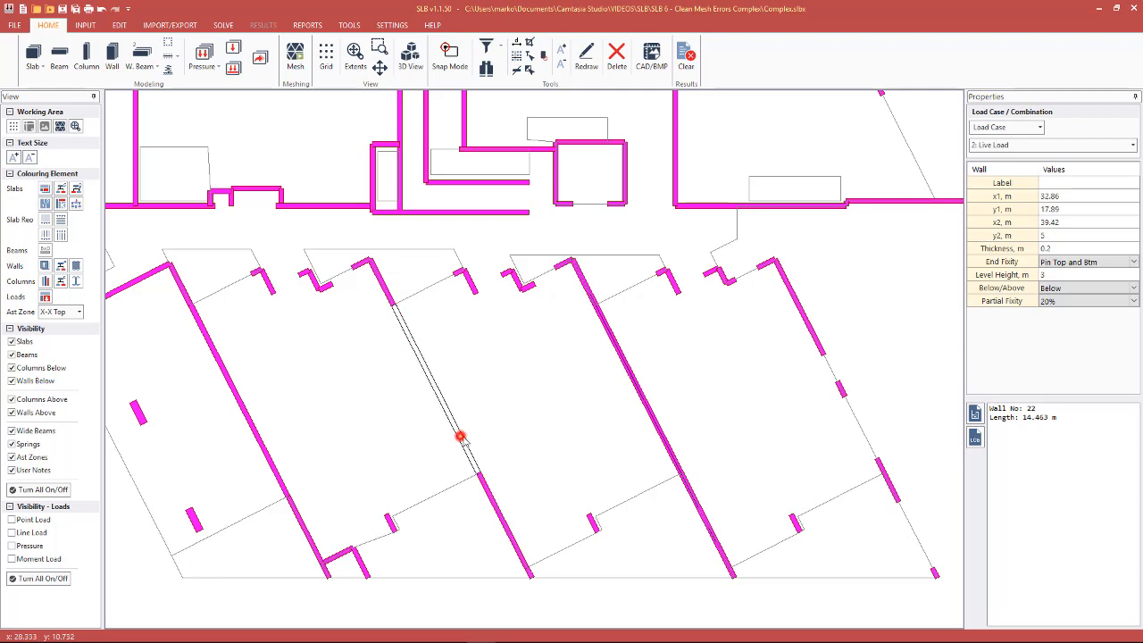
scroll(588, 411, "down", 1)
scroll(616, 398, "up", 2)
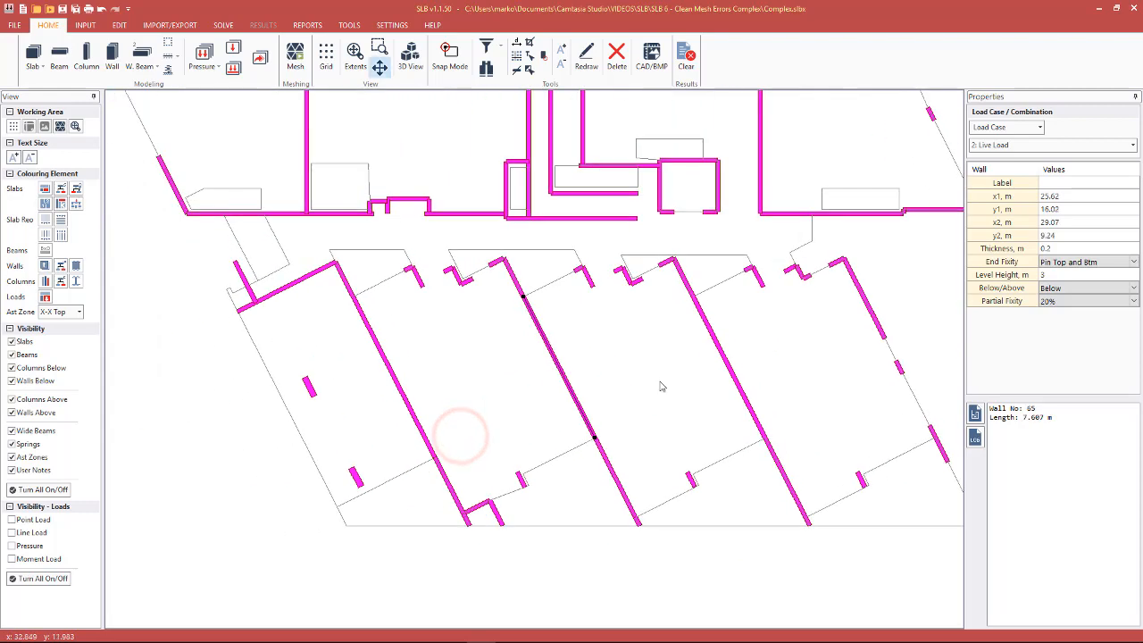
left_click(515, 268)
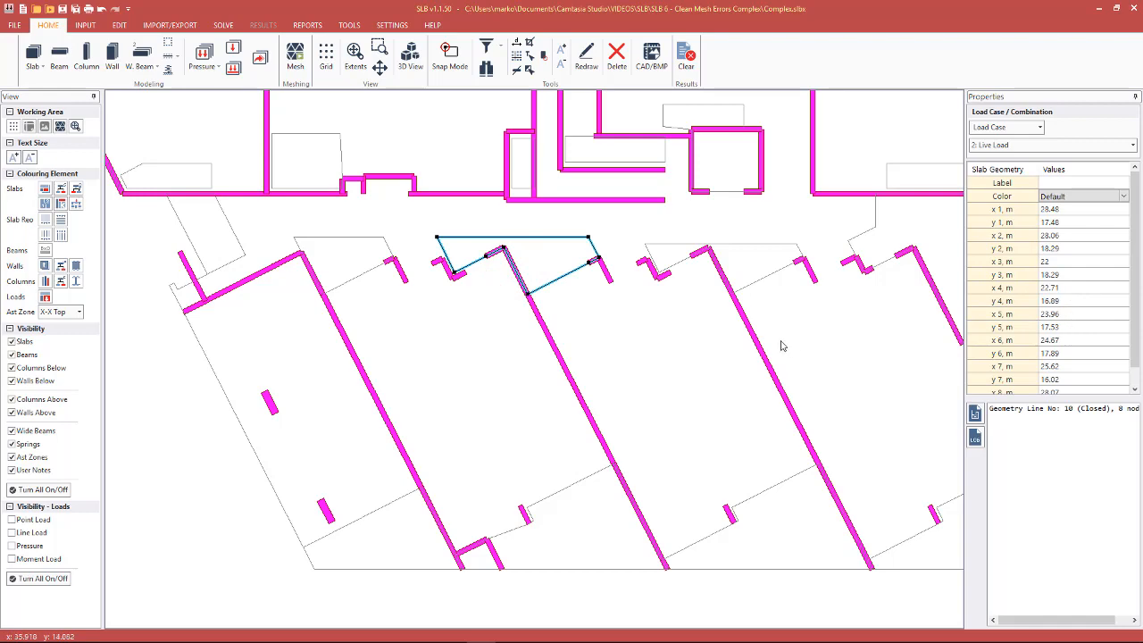
left_click(541, 323)
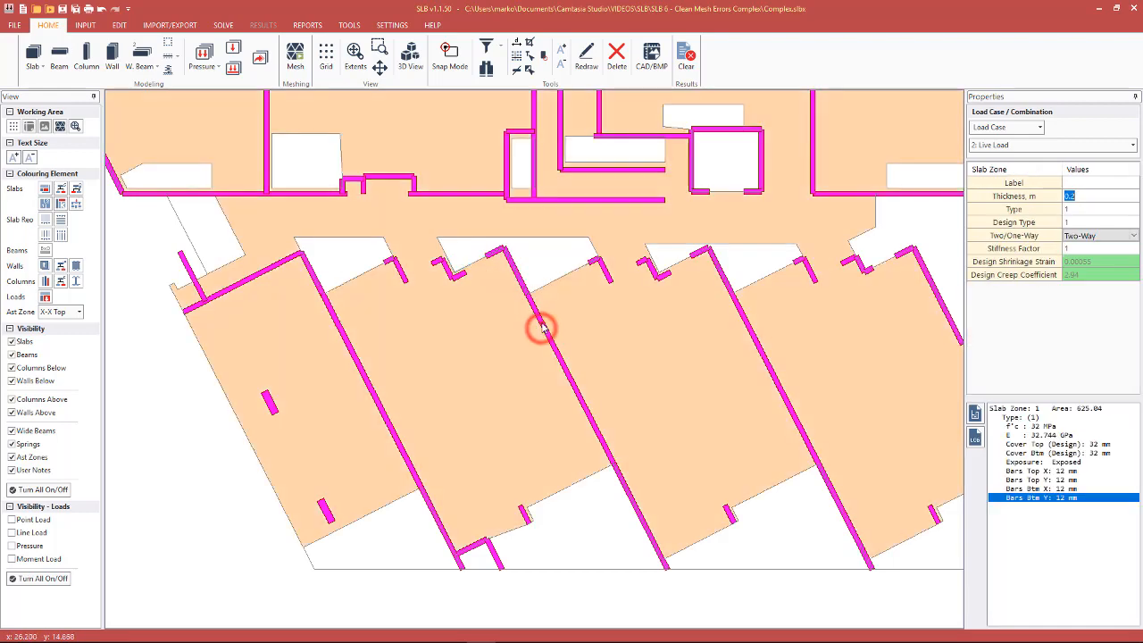
scroll(525, 296, "up", 2)
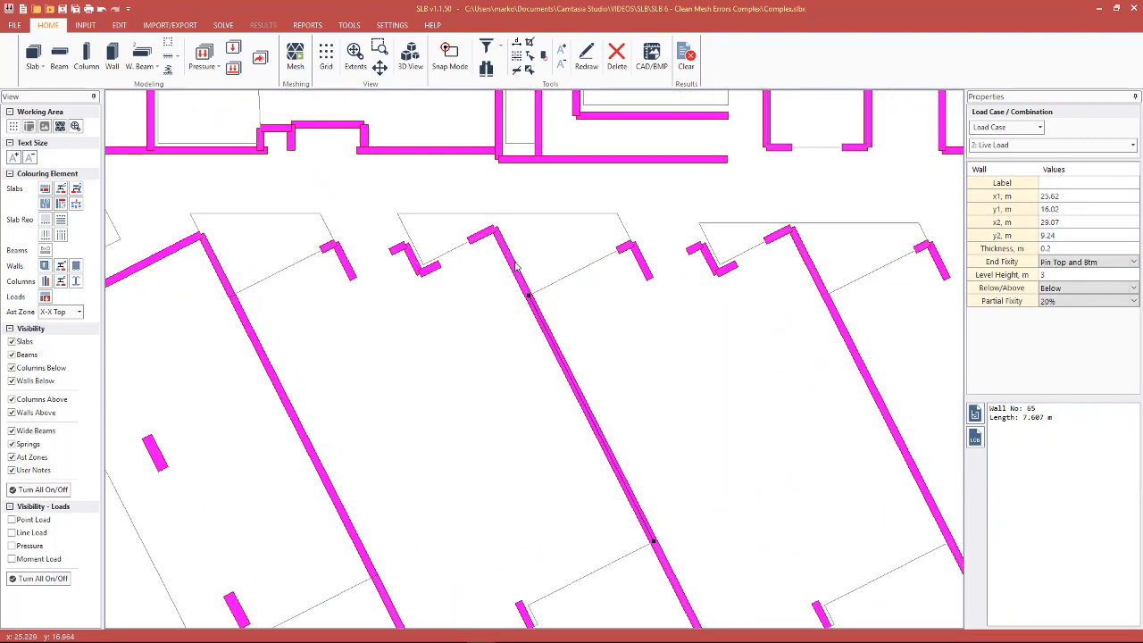
left_click(515, 263)
left_click(537, 309)
scroll(537, 308, "down", 2)
middle_click_drag(655, 383, 620, 332)
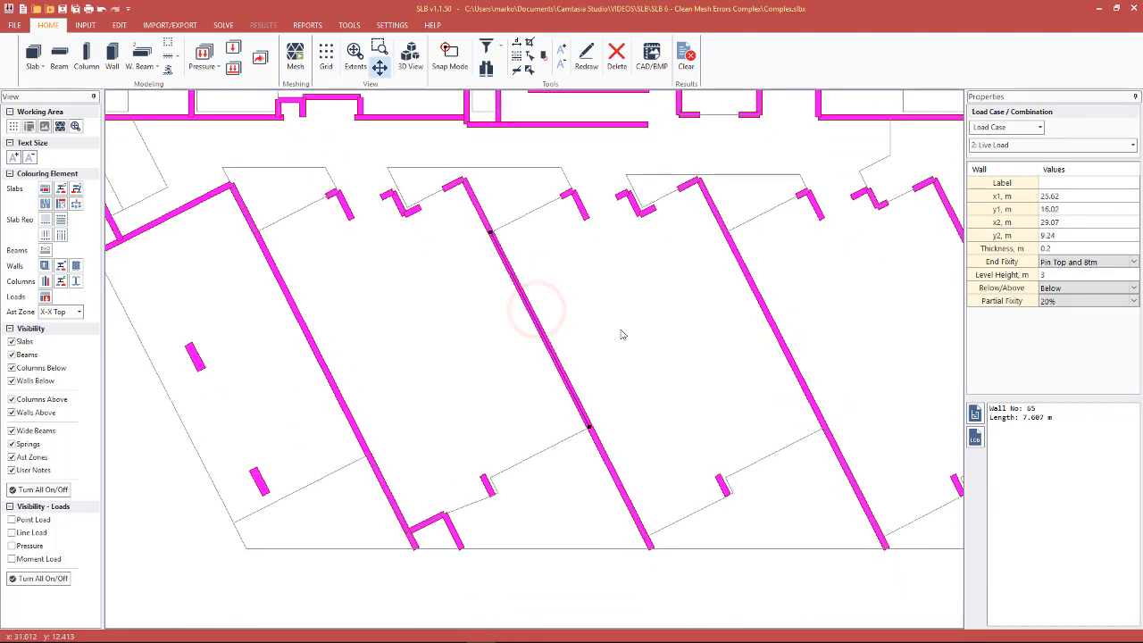
Step: Inspect the geometry line along the second inclined wall's lower segment and compare the wall's middle segment with the neighbouring unsplit wall
left_click(597, 439)
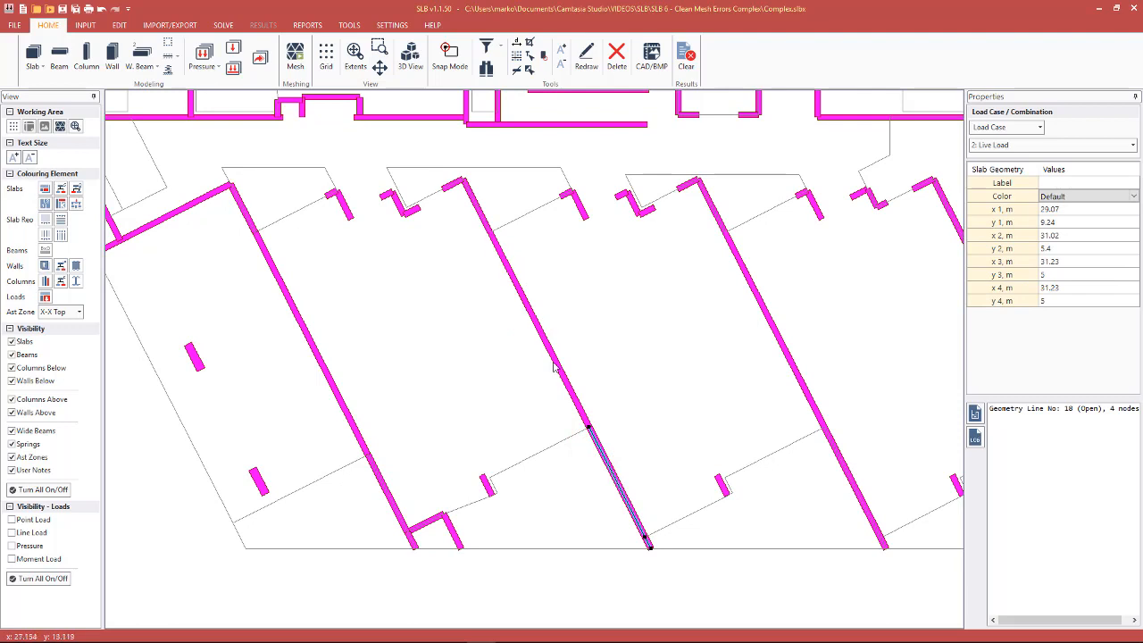
left_click(655, 386)
left_click(521, 292)
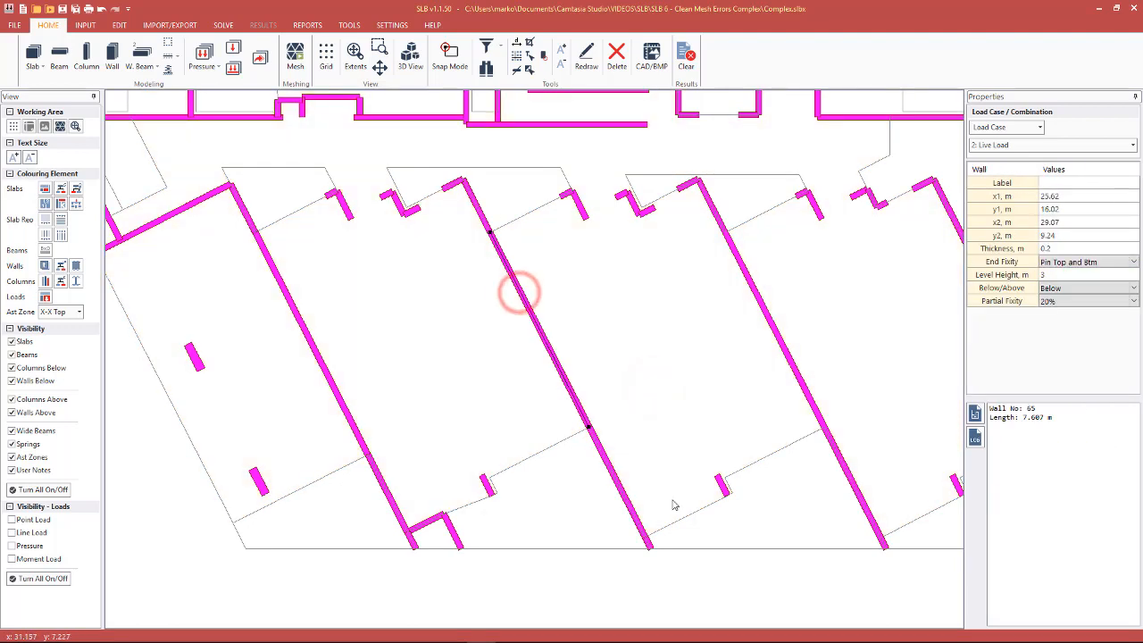
left_click(629, 340)
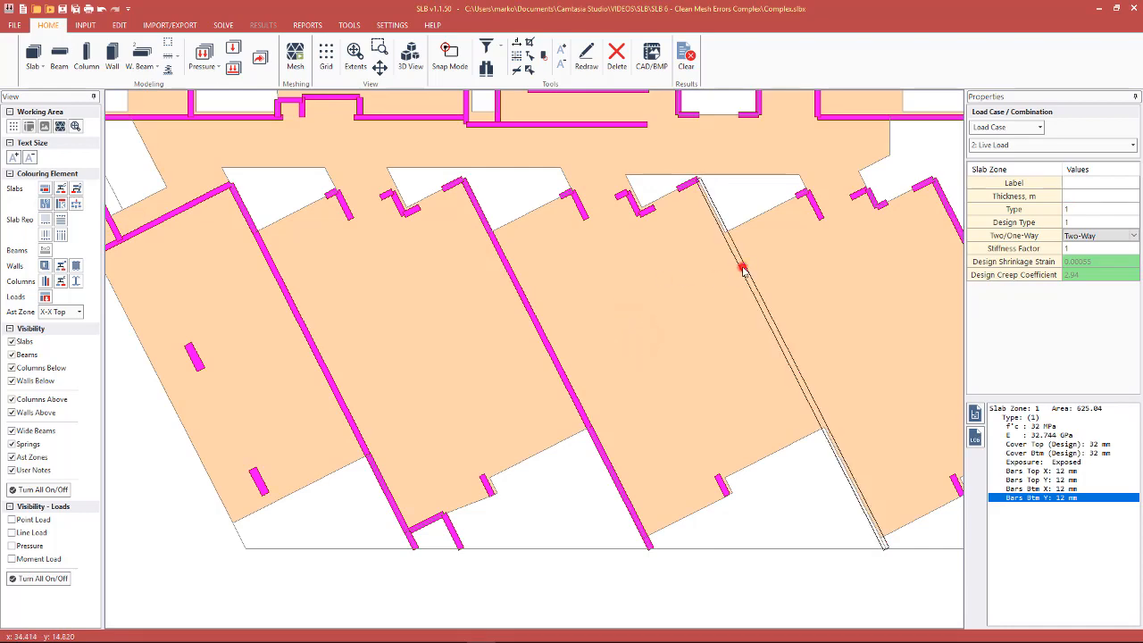
left_click(742, 268)
left_click(536, 328)
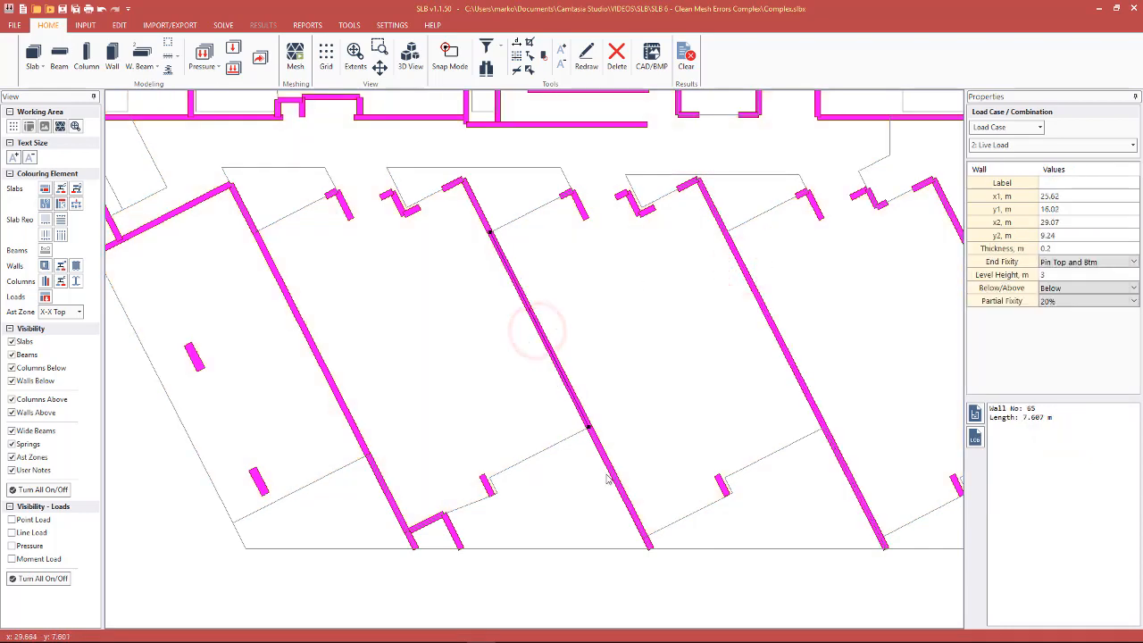
Step: Clear the wall selection and look over the whole slab model
scroll(467, 474, "down", 4)
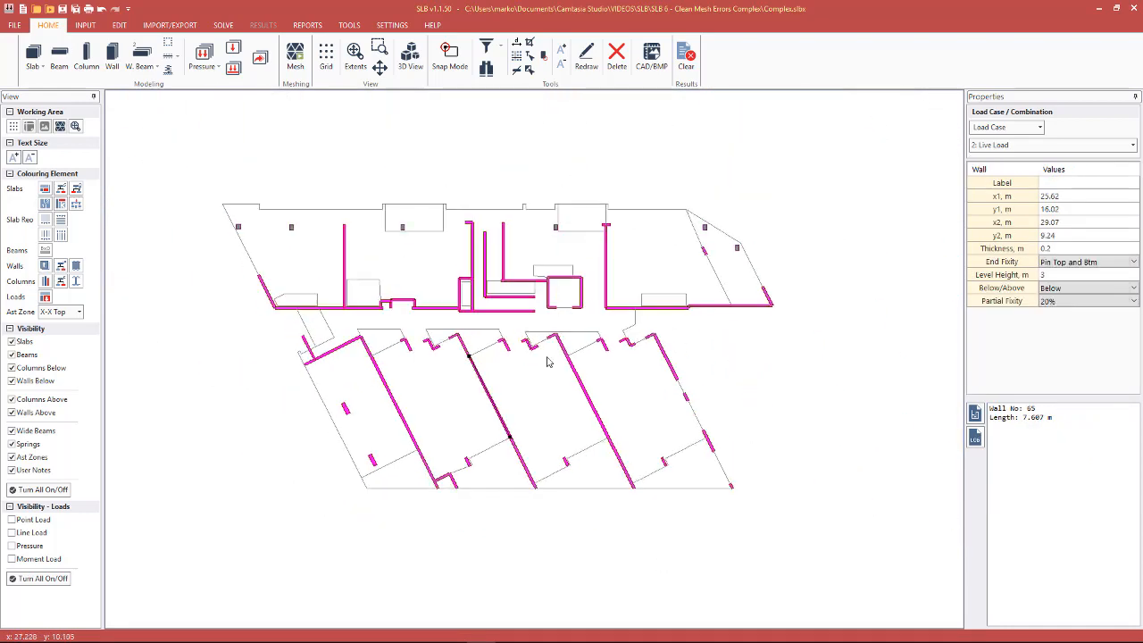
left_click(702, 183)
scroll(702, 183, "up", 1)
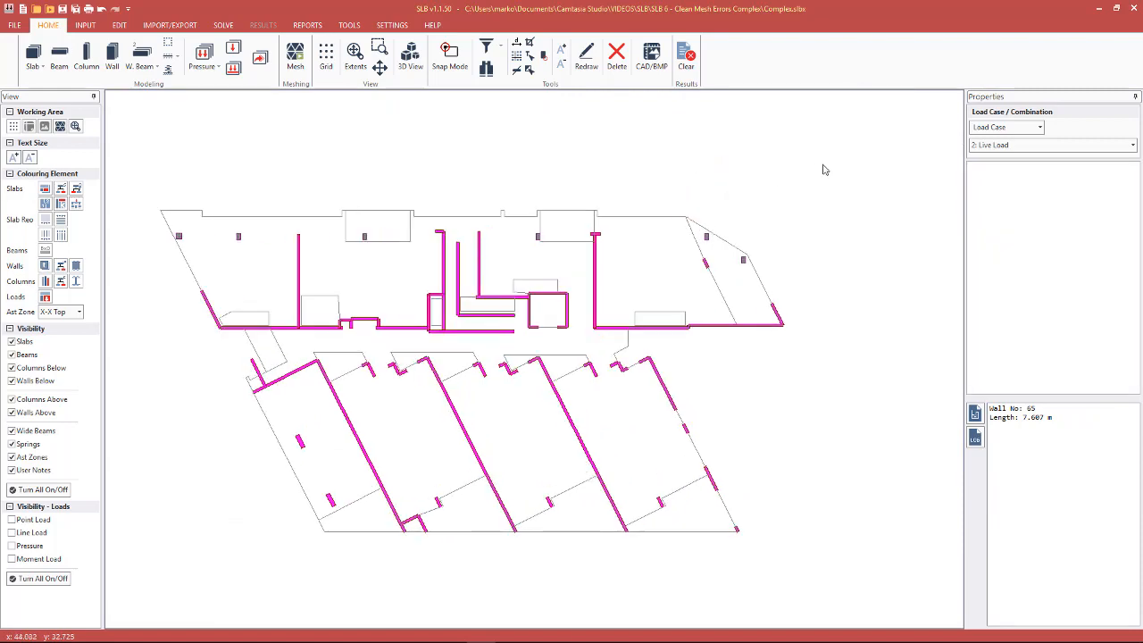
scroll(825, 169, "down", 1)
scroll(533, 250, "up", 2)
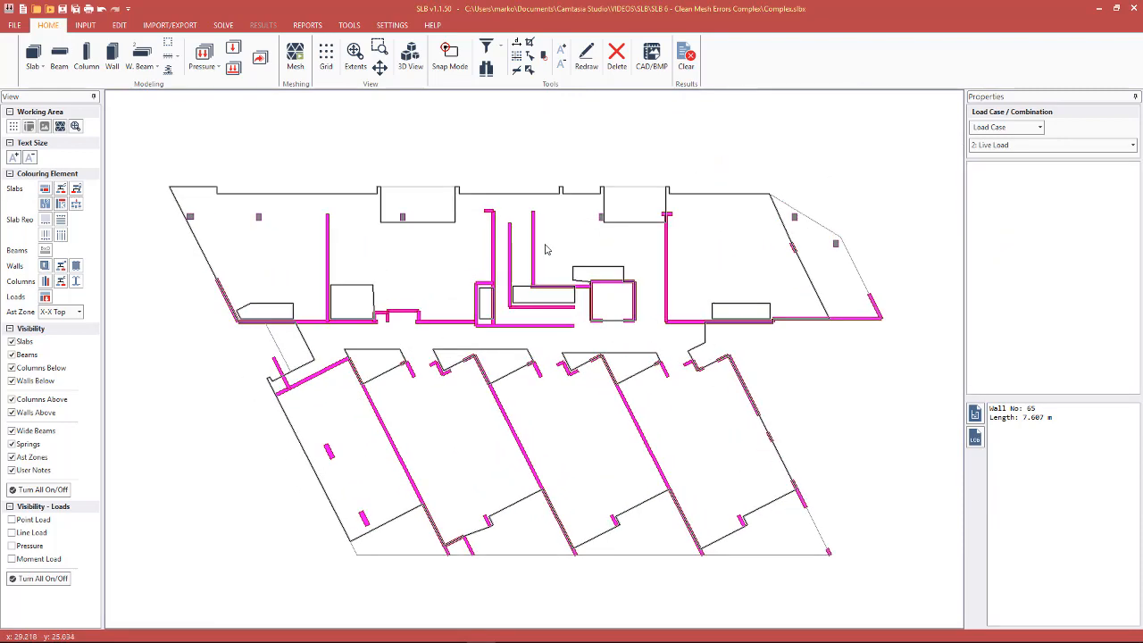